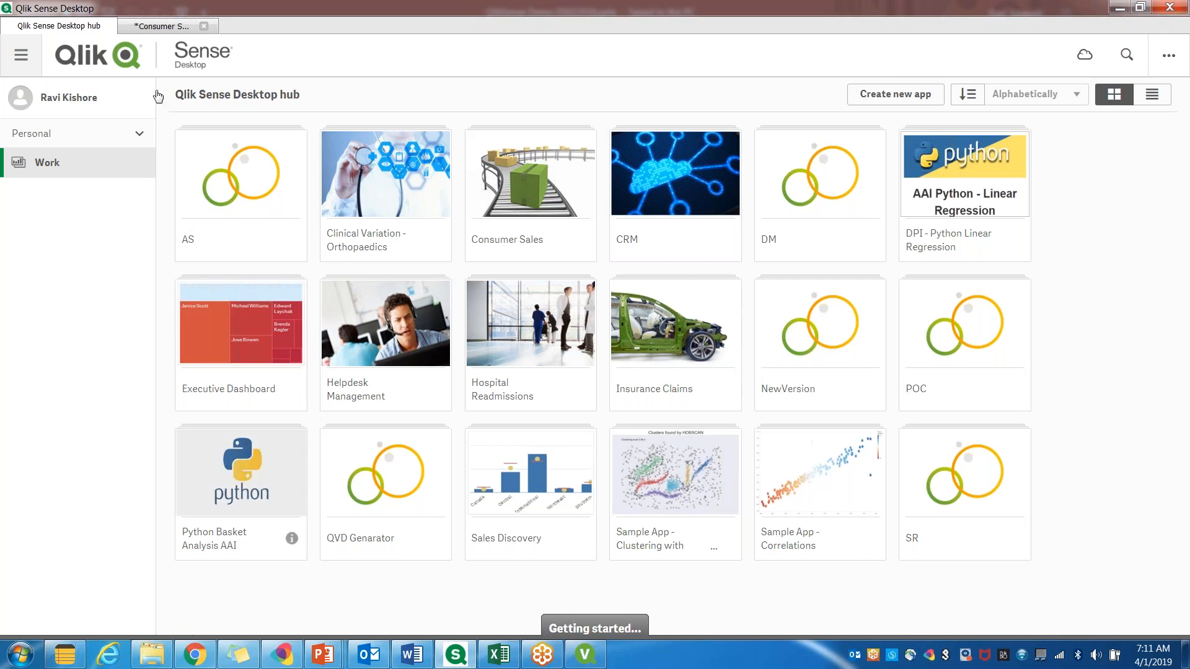
Step: Open the Consumer Sales app's KPI Dashboard, check the Produce margin share, and go through Sales & Margin Analysis to the Sales Analysis sheet
click(151, 28)
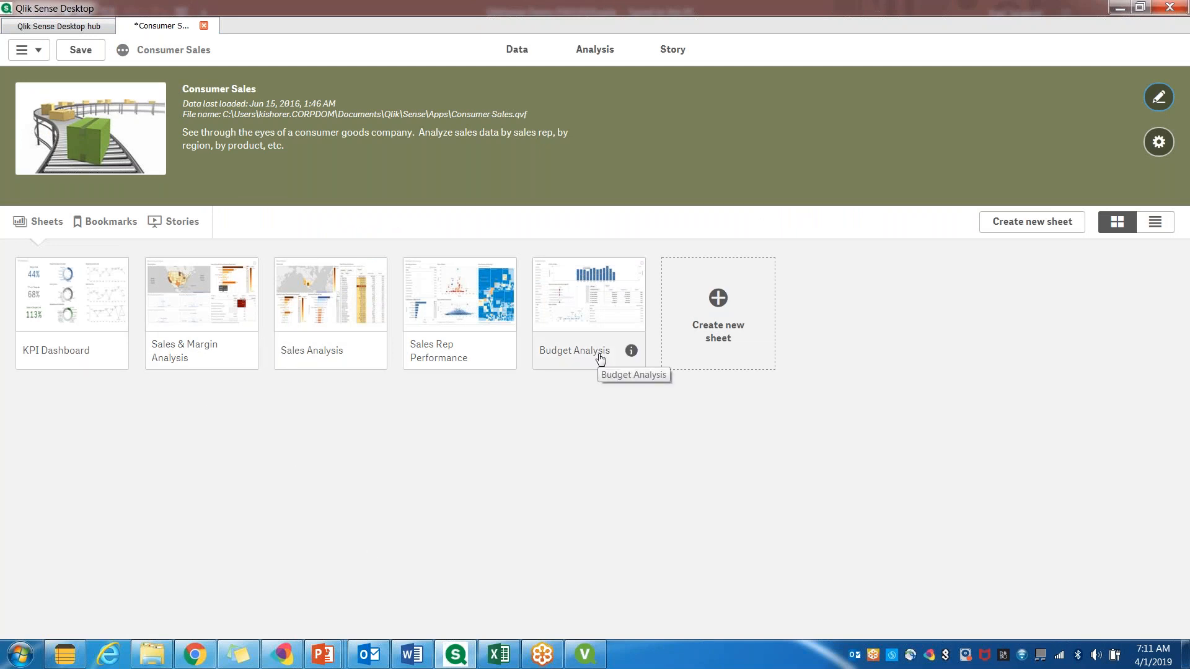
click(97, 317)
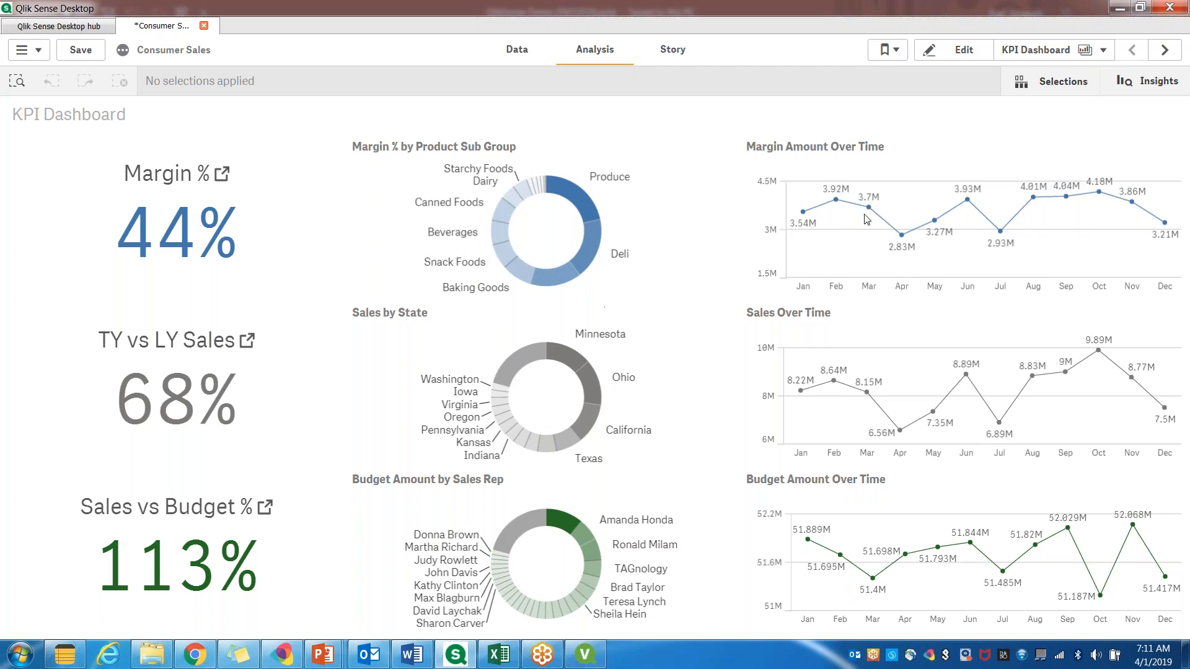
mouse_move(580, 203)
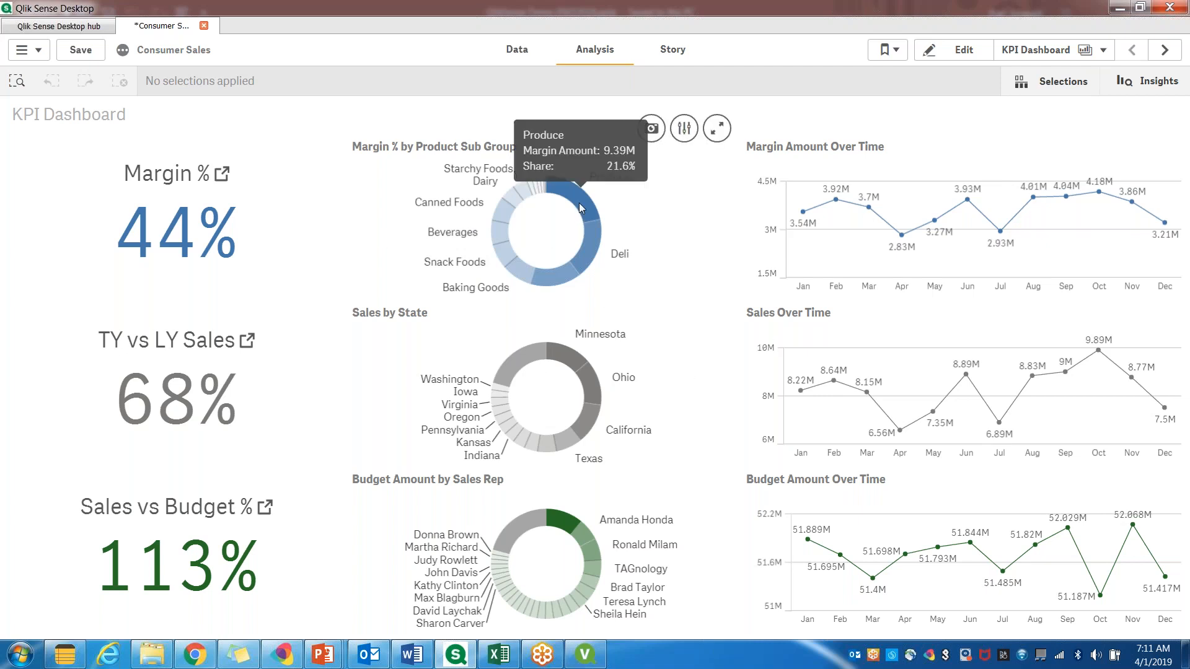
click(1163, 56)
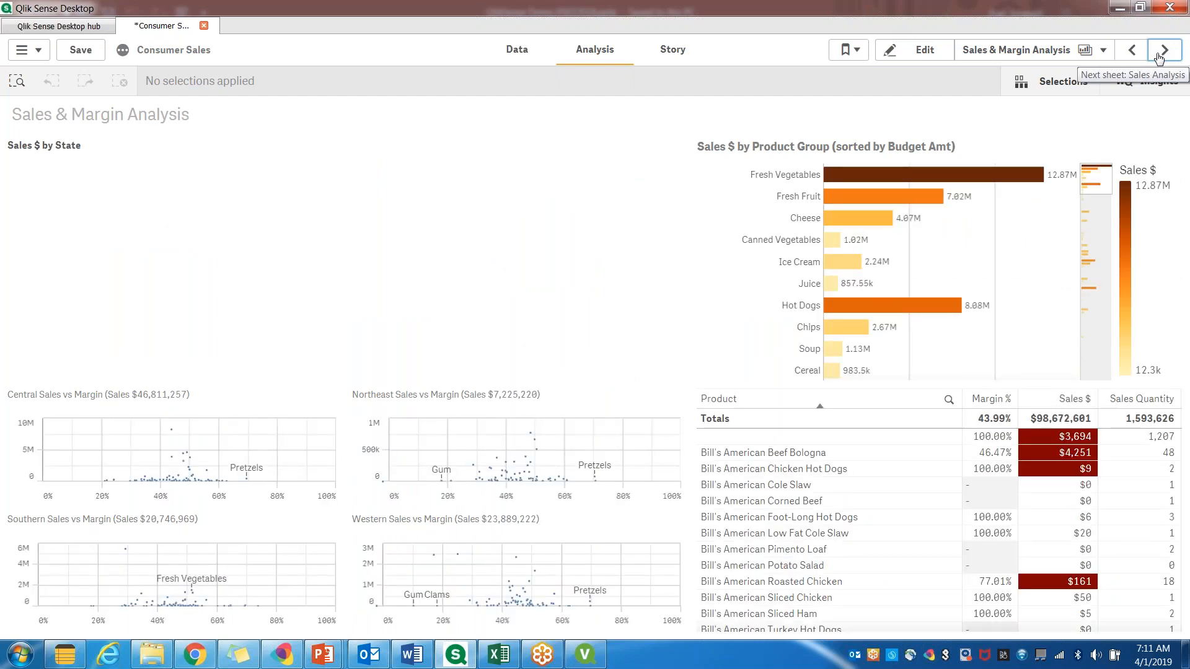
click(1159, 56)
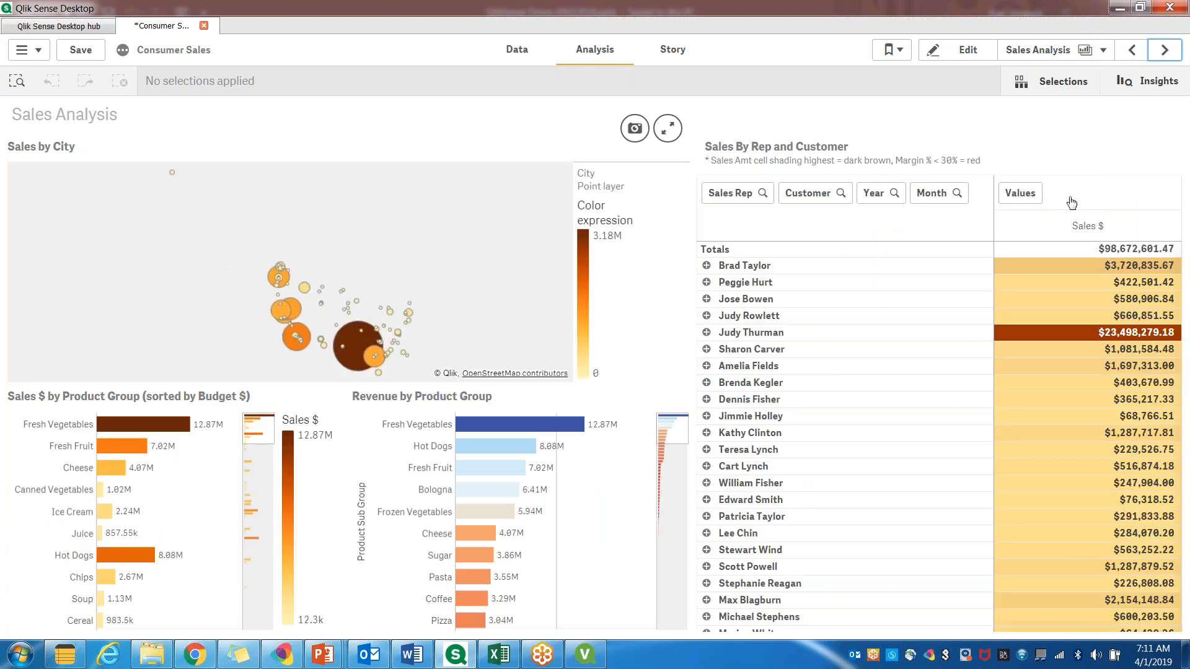
Step: Filter Sales Analysis to the sales rep listed directly below the darkest-shaded sales row, and inspect the rep selection on Sales & Margin Analysis
click(748, 351)
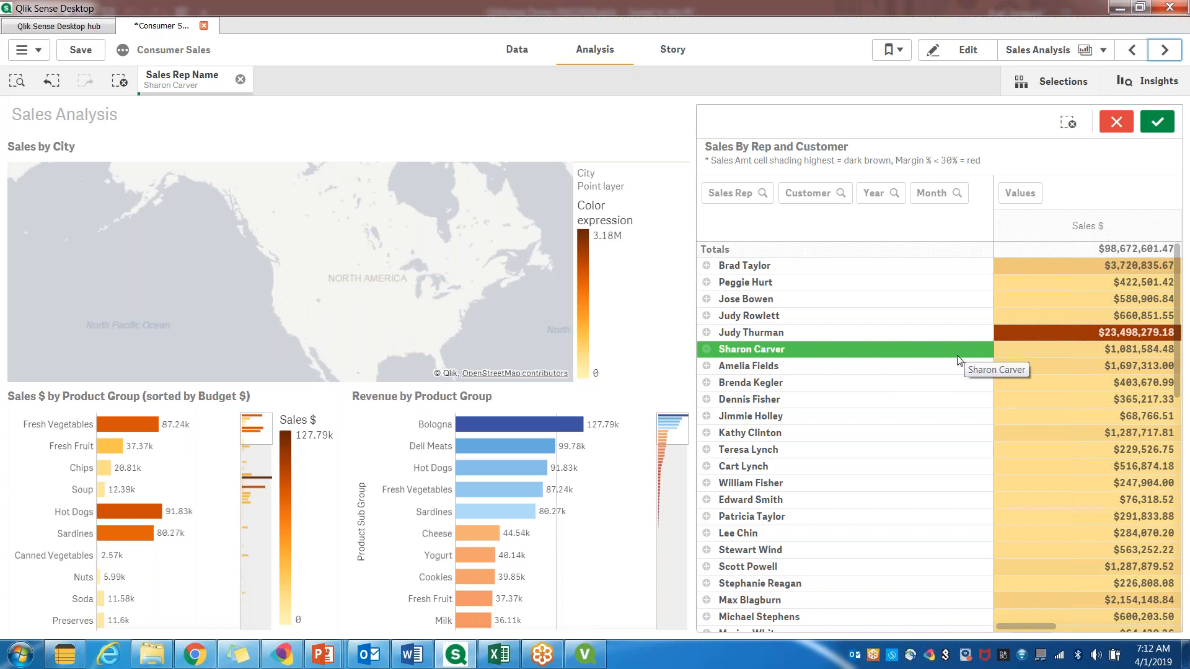
click(1158, 123)
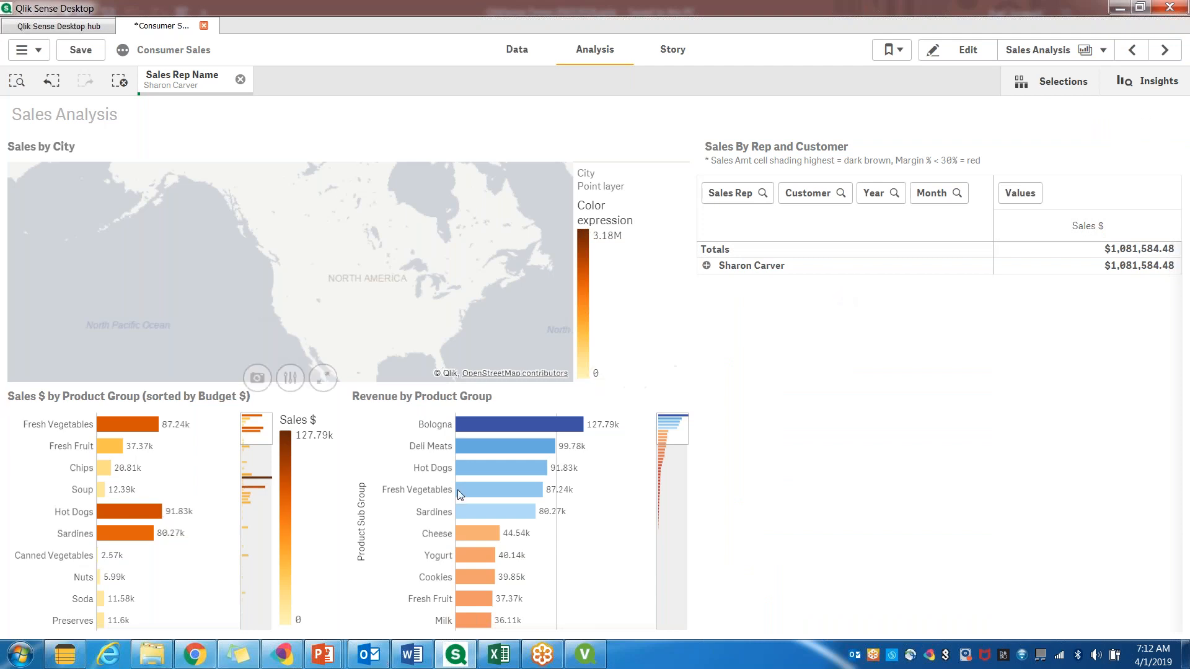
click(1132, 50)
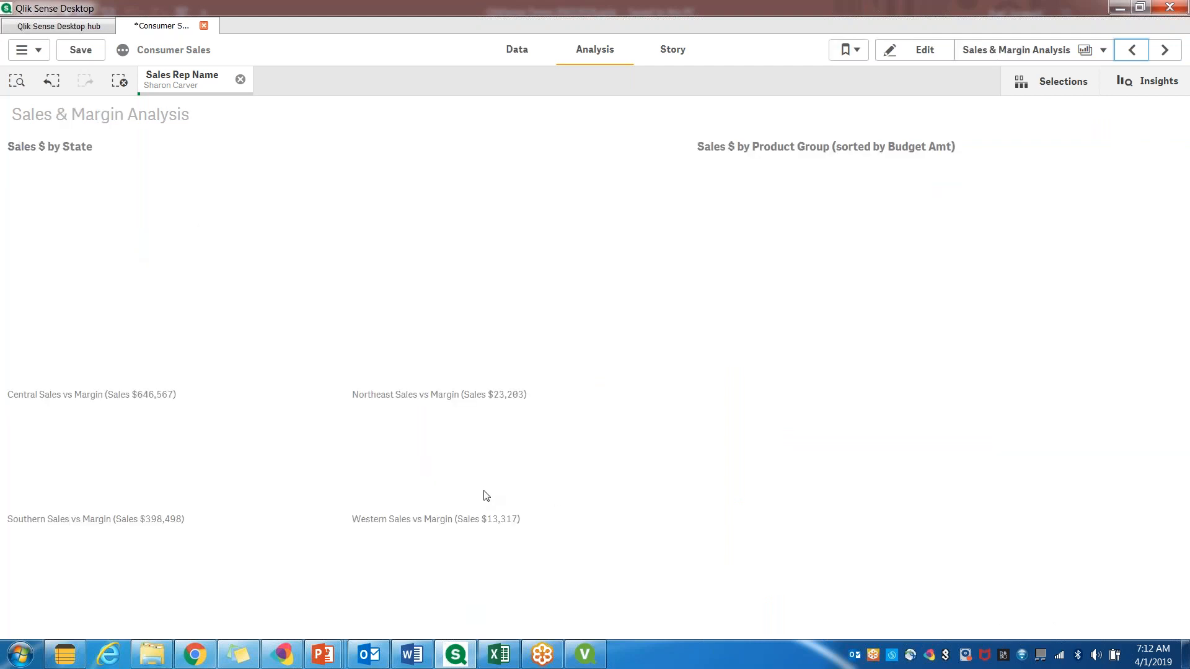
click(177, 85)
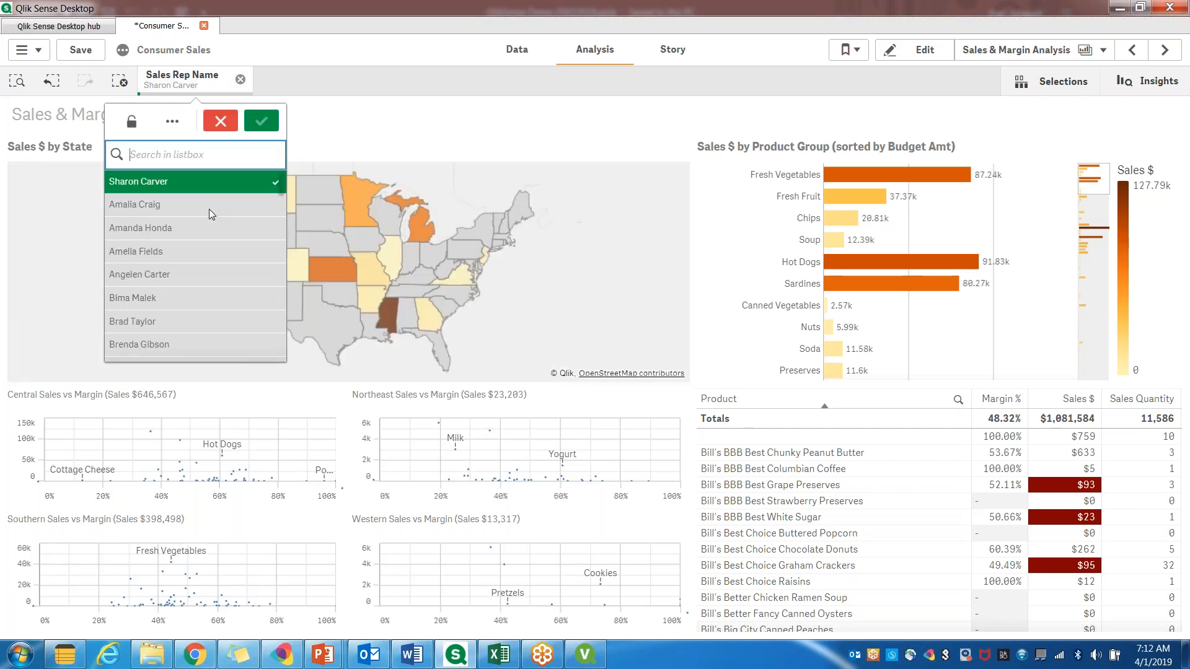
scroll(202, 306, down, 3)
scroll(191, 311, up, 4)
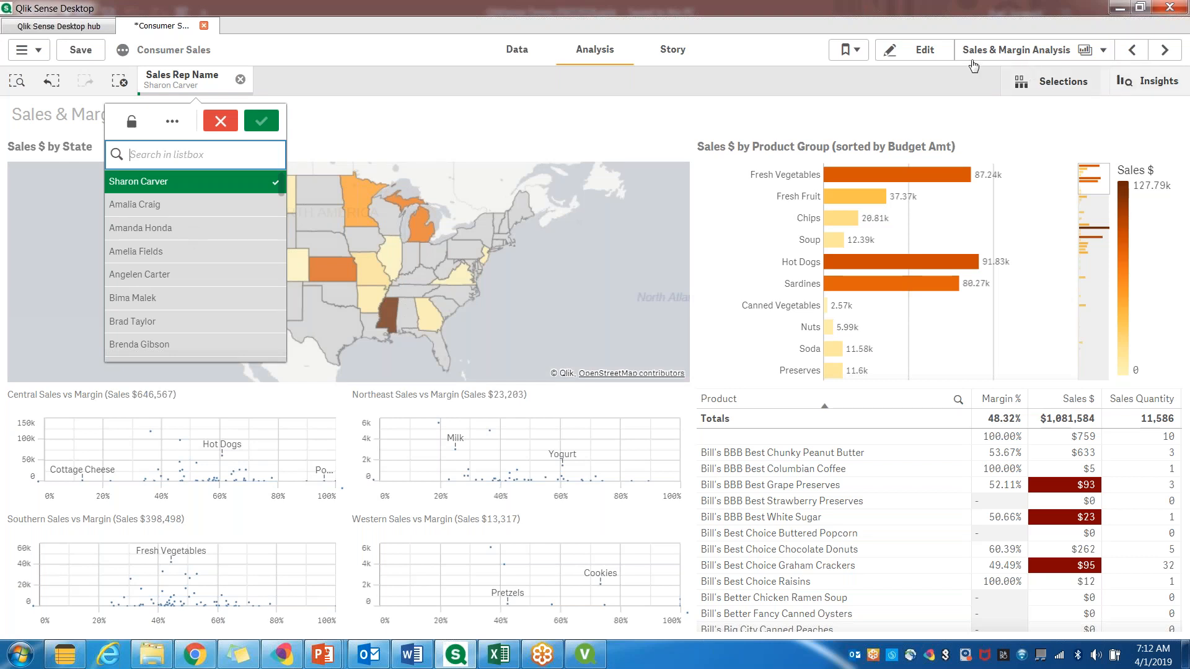
Step: Create a new sheet in the app, keep its default title, and open it
click(1100, 58)
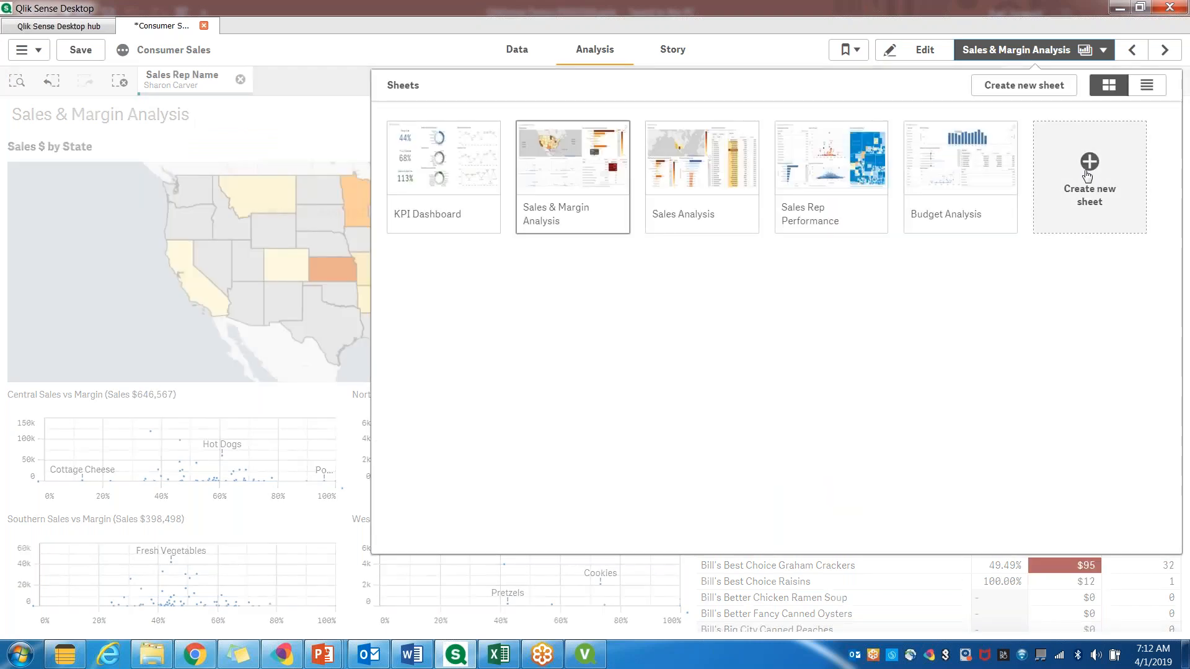
click(1075, 176)
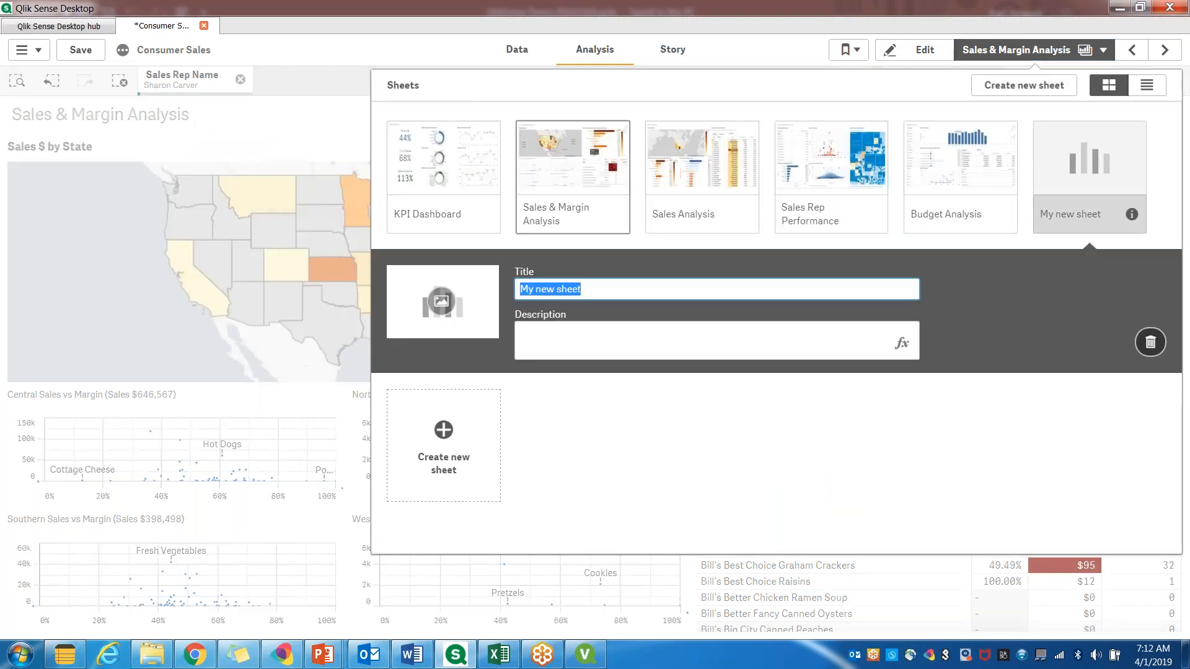
click(1073, 171)
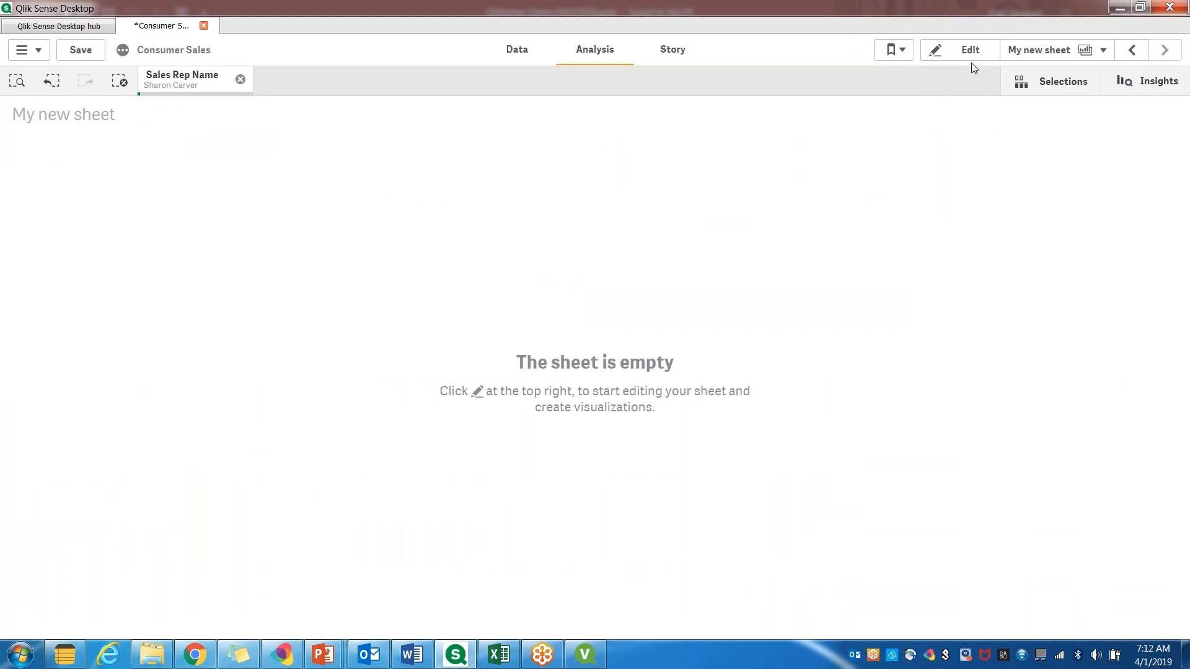
Step: Add a filter pane with the City dimension to the empty sheet and narrow it to roughly a quarter of the sheet's width
click(960, 50)
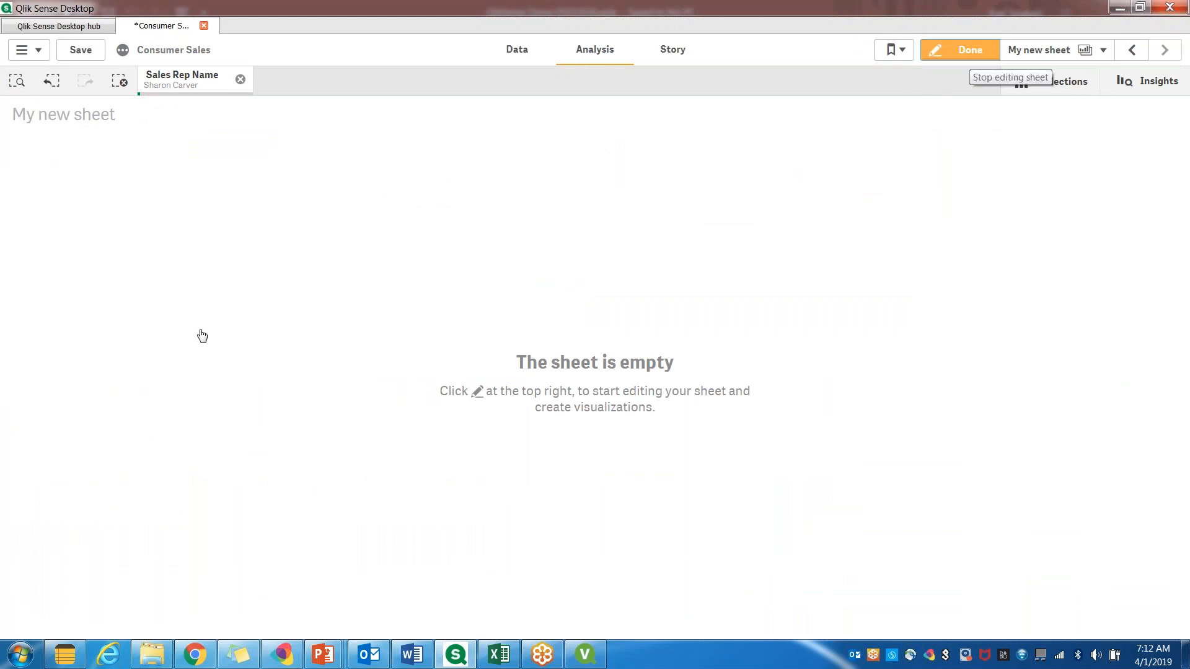
click(56, 203)
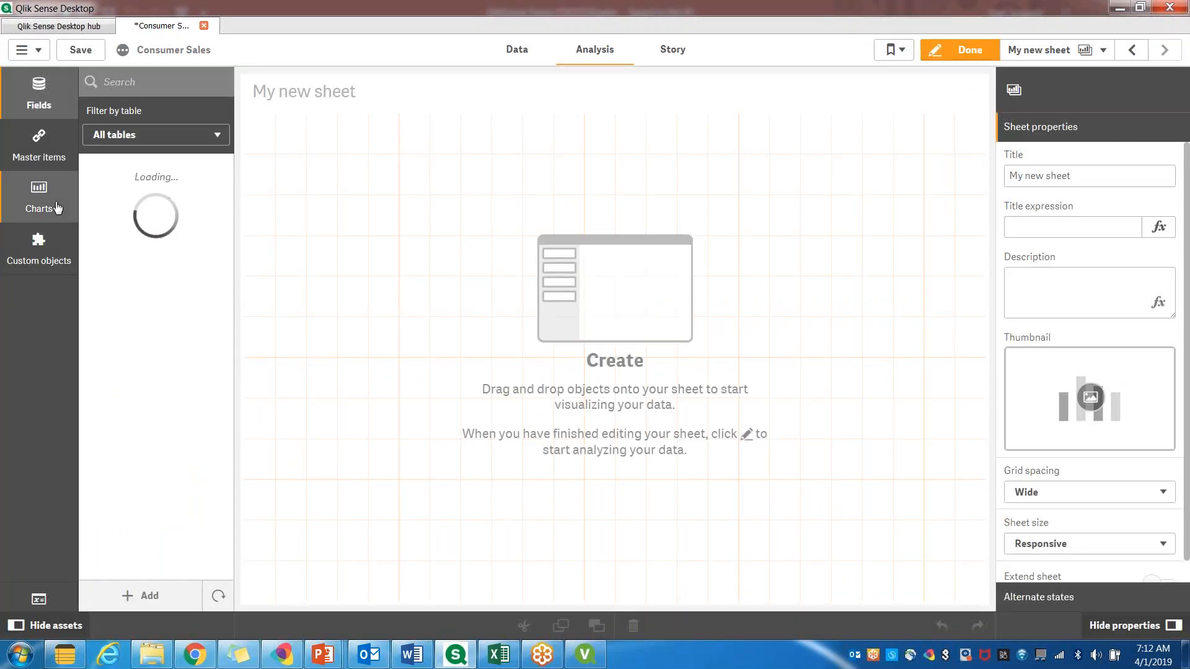
drag(121, 261, 320, 259)
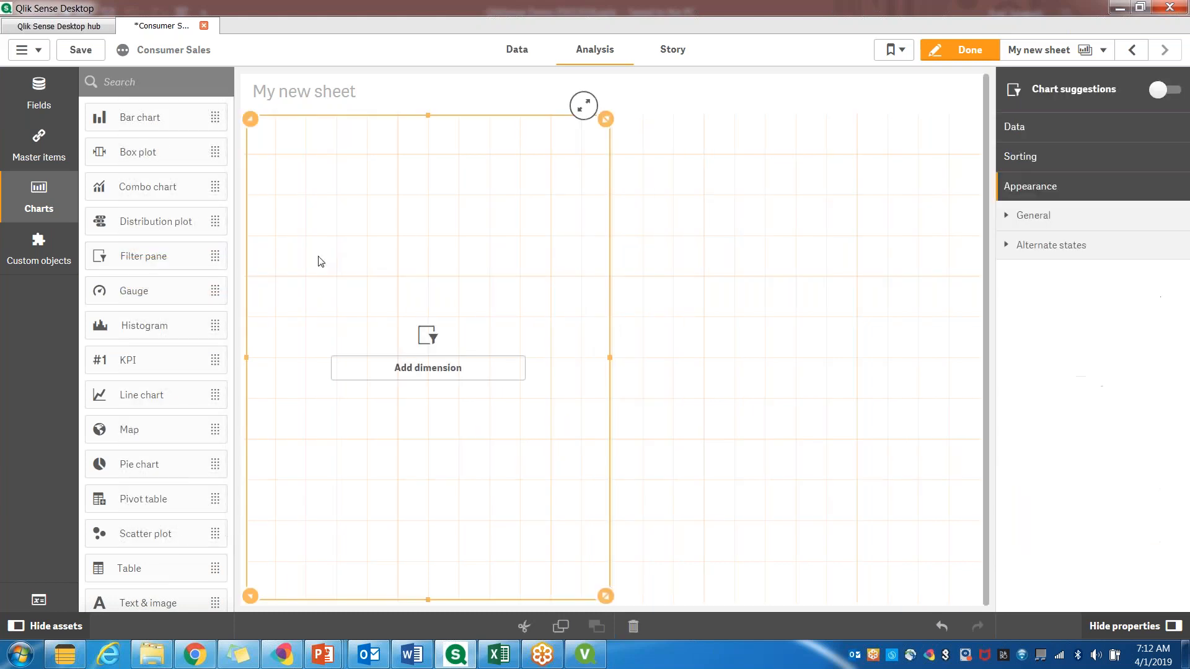
click(392, 375)
scroll(625, 384, down, 2)
scroll(624, 384, down, 2)
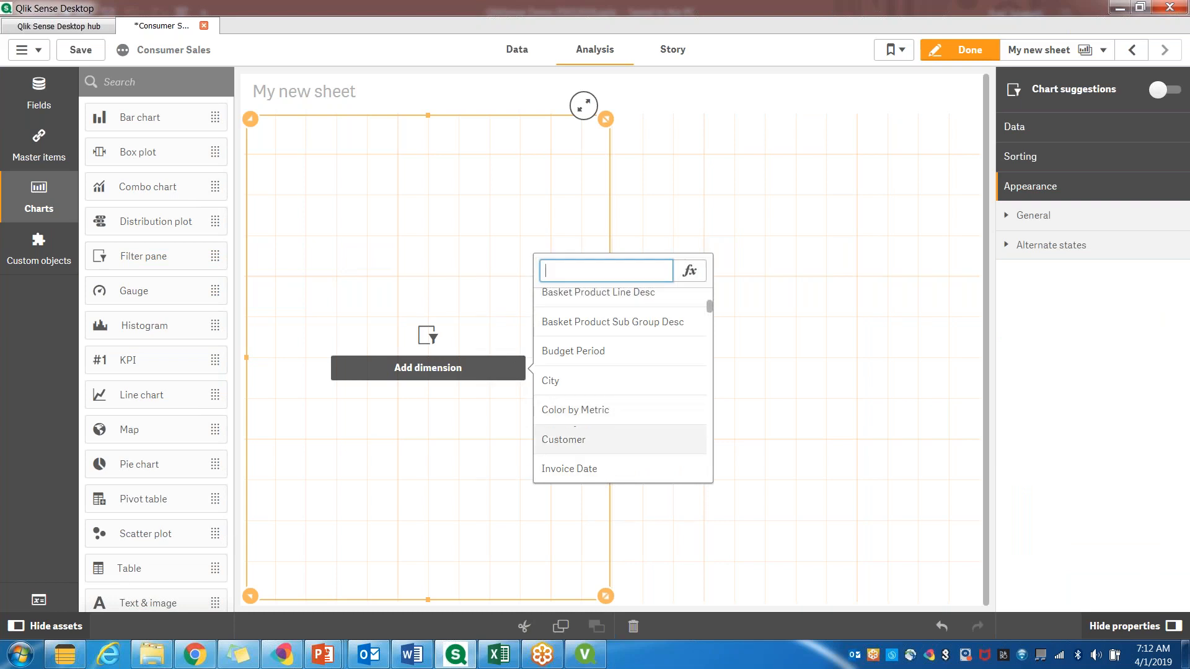
click(551, 380)
drag(605, 597, 444, 595)
Step: Place a second filter pane beside the City pane and give it the Product dimension
drag(215, 272, 588, 252)
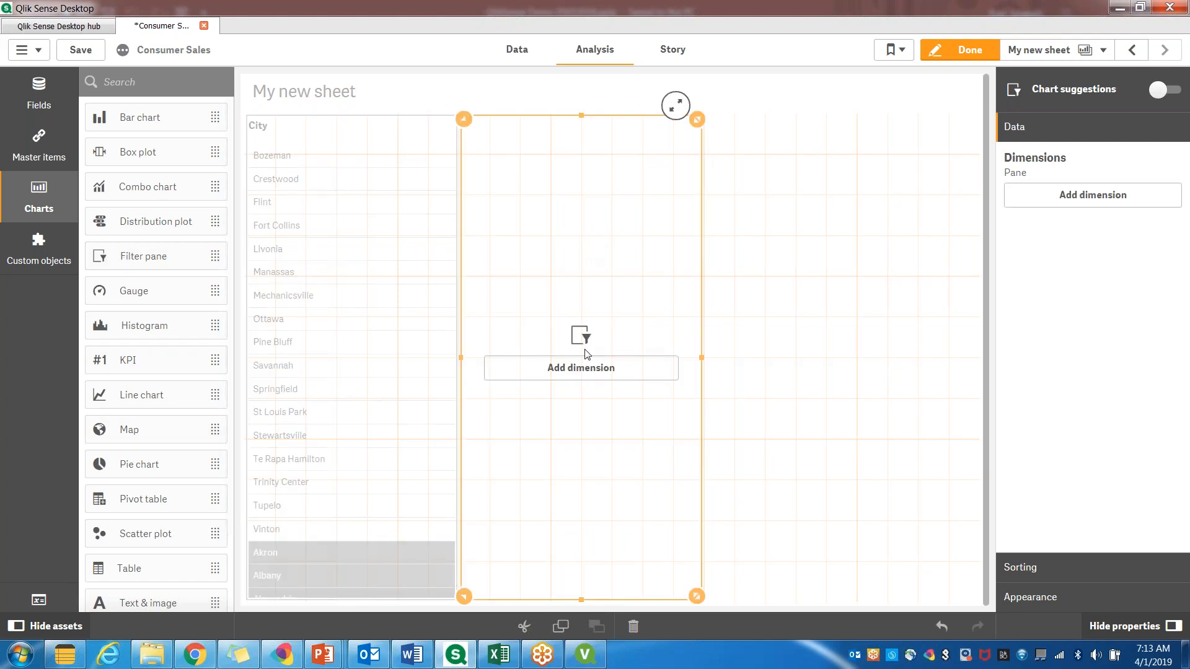
click(670, 368)
scroll(719, 396, down, 5)
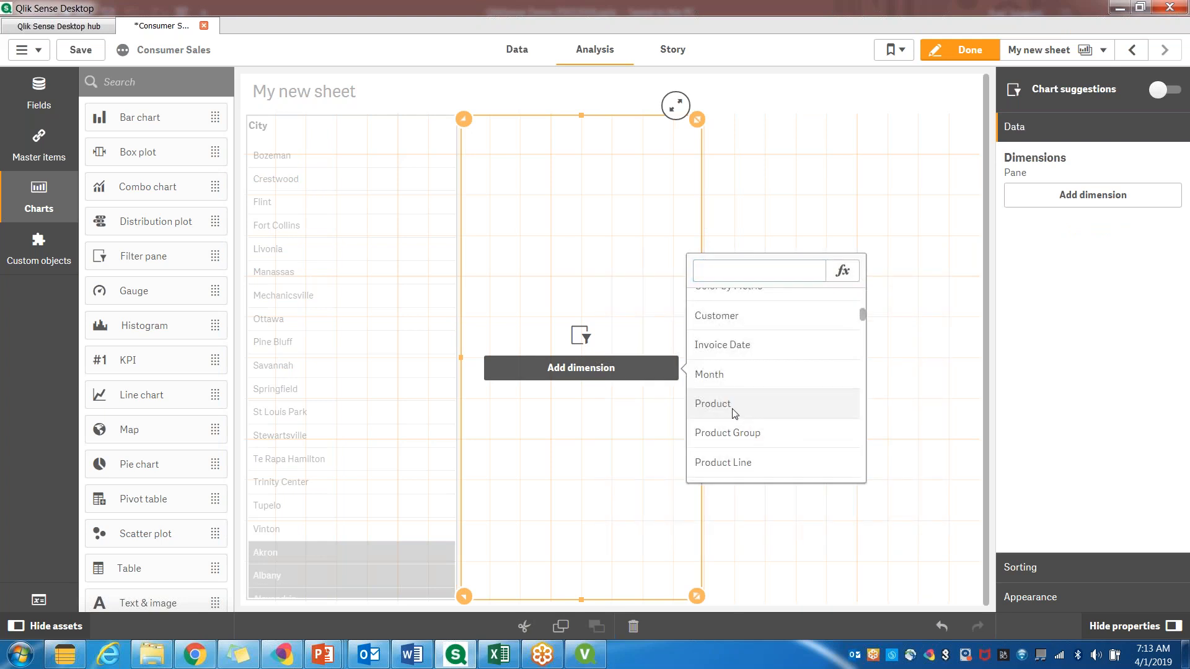
click(733, 413)
Step: Place a third filter pane with the Customer dimension beside the Product pane and finish editing the sheet
drag(705, 277, 845, 393)
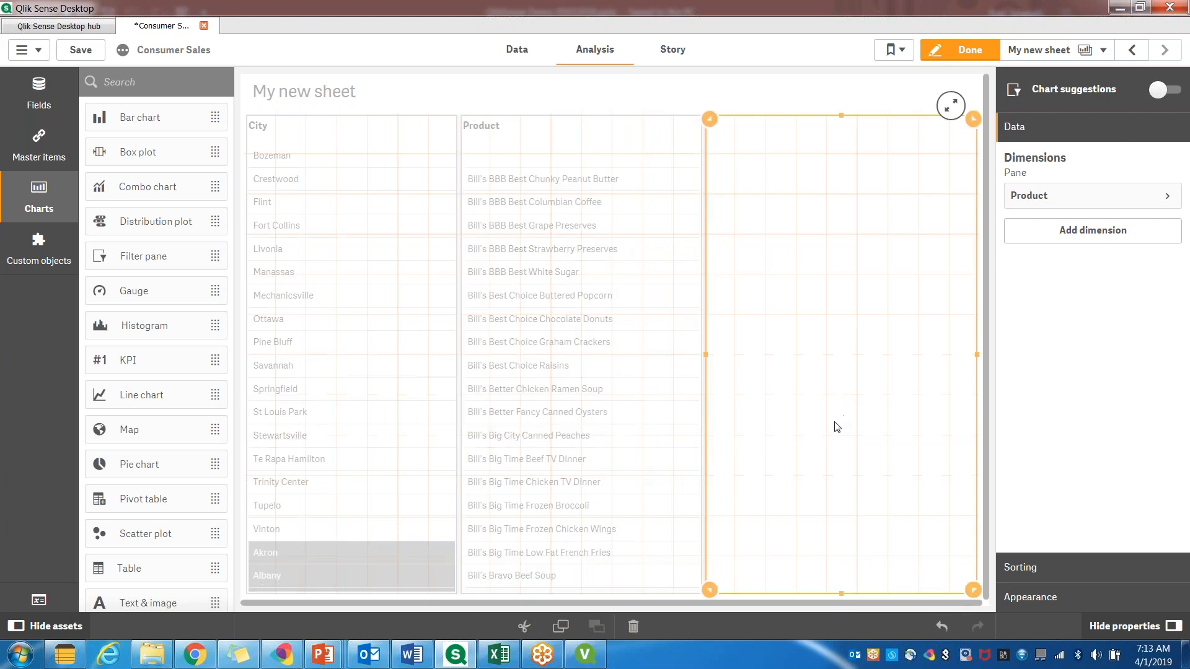
click(866, 380)
scroll(991, 422, down, 3)
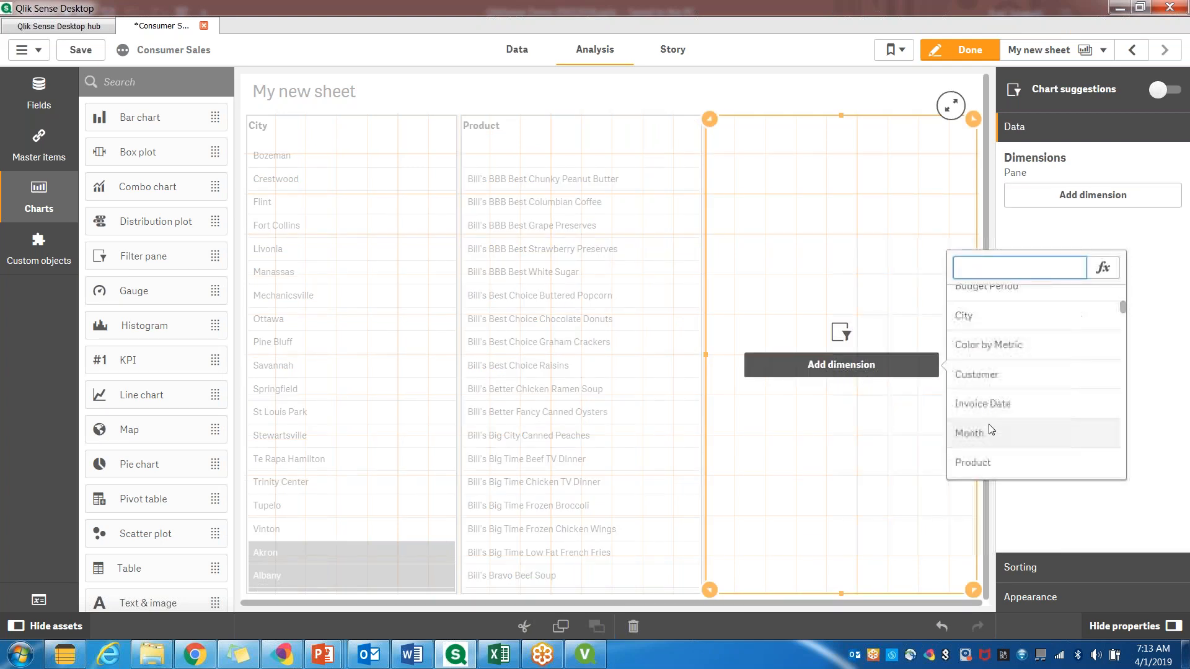
click(995, 387)
click(964, 50)
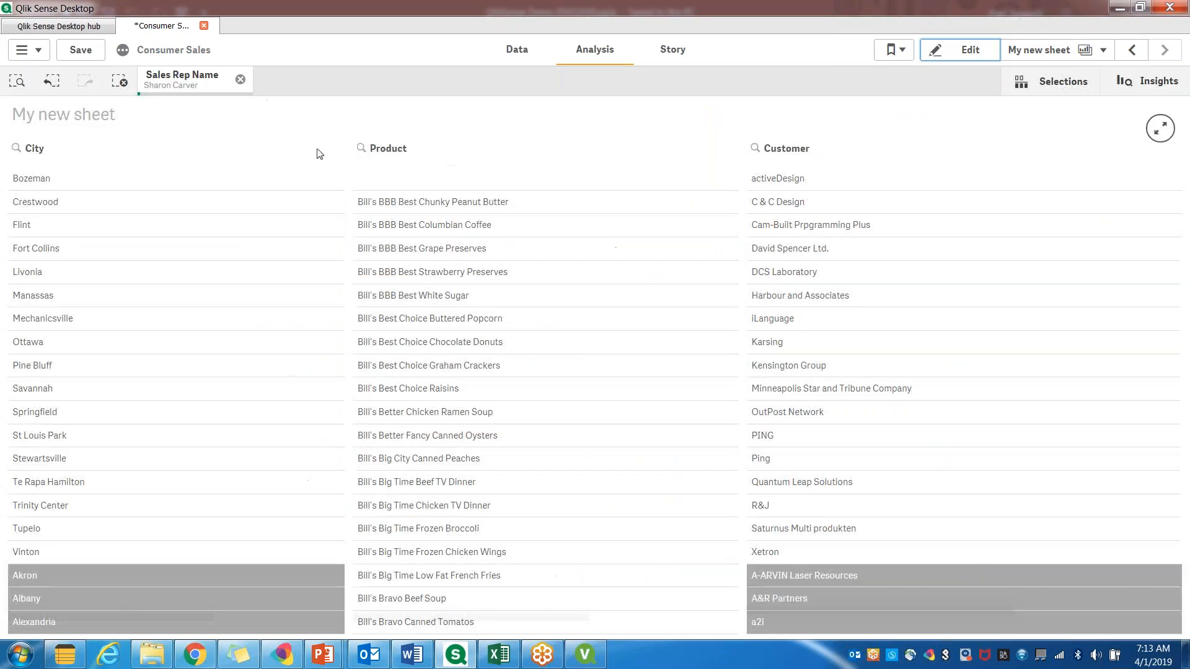
Step: Clear the sales rep selection and filter the City pane by Akron, replacing it with Andover
click(240, 79)
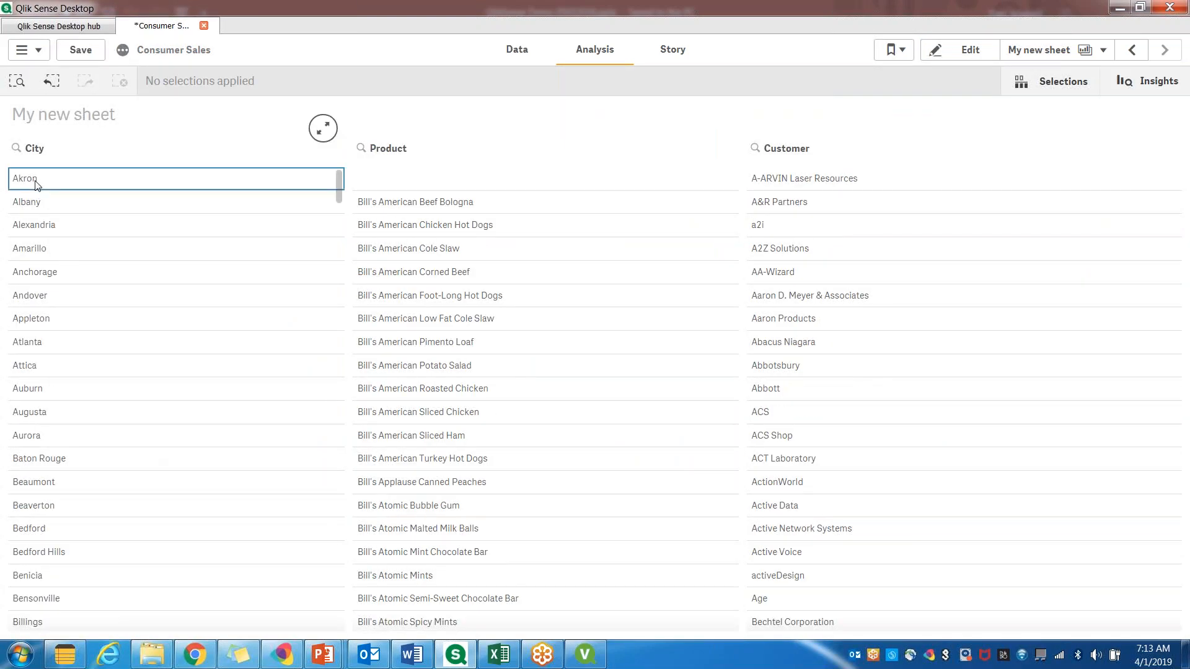
click(36, 181)
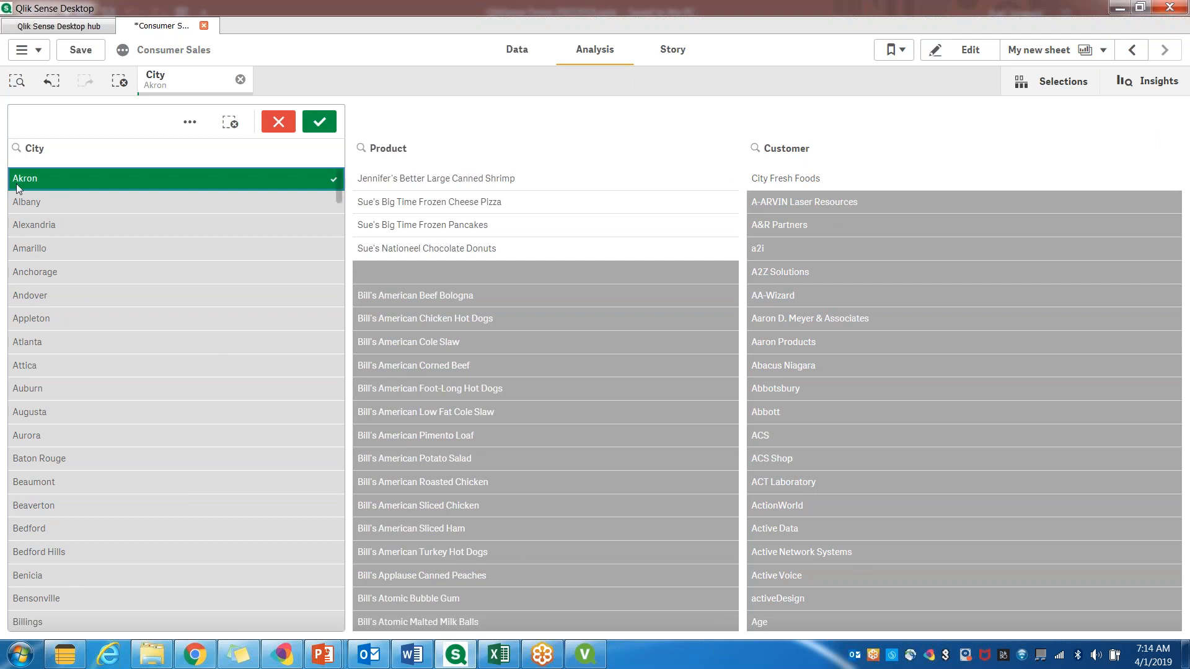
click(36, 179)
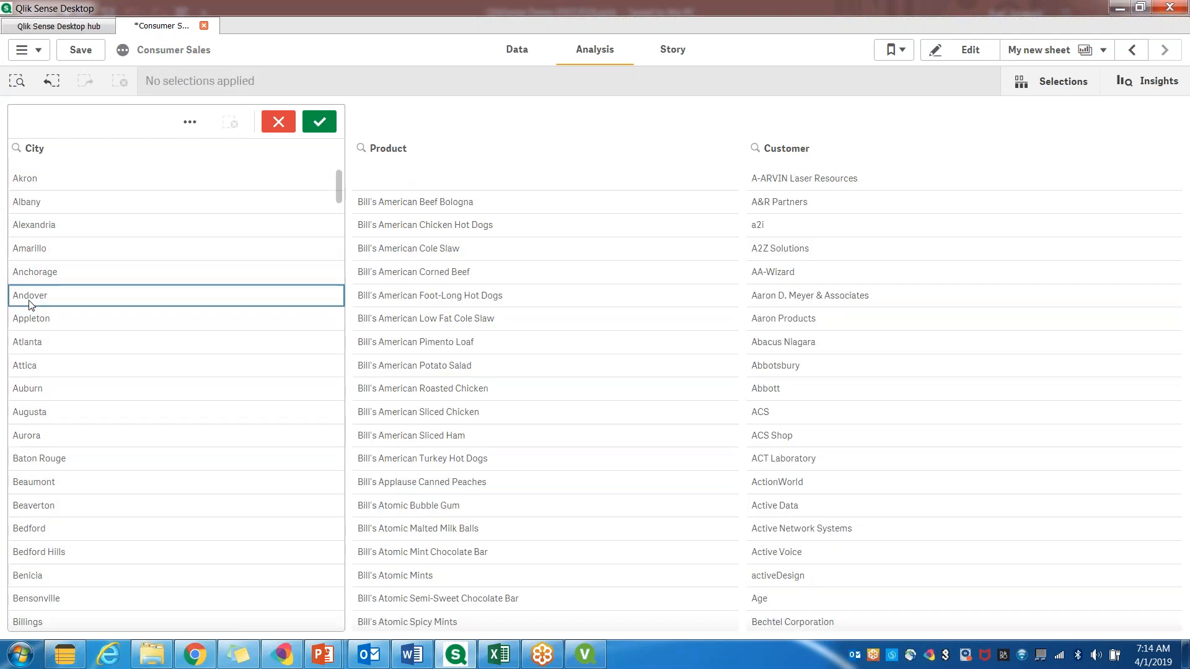
click(29, 297)
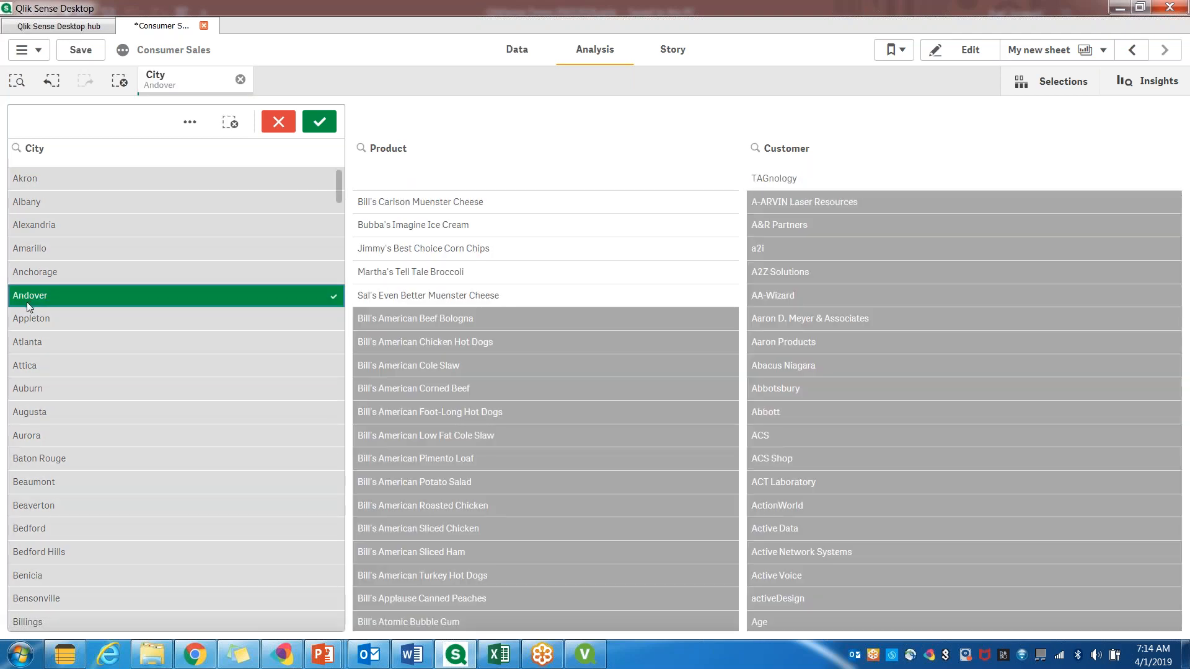
Step: Switch the City selection to Aurora and examine the associated entries in the Product pane
click(26, 302)
click(32, 438)
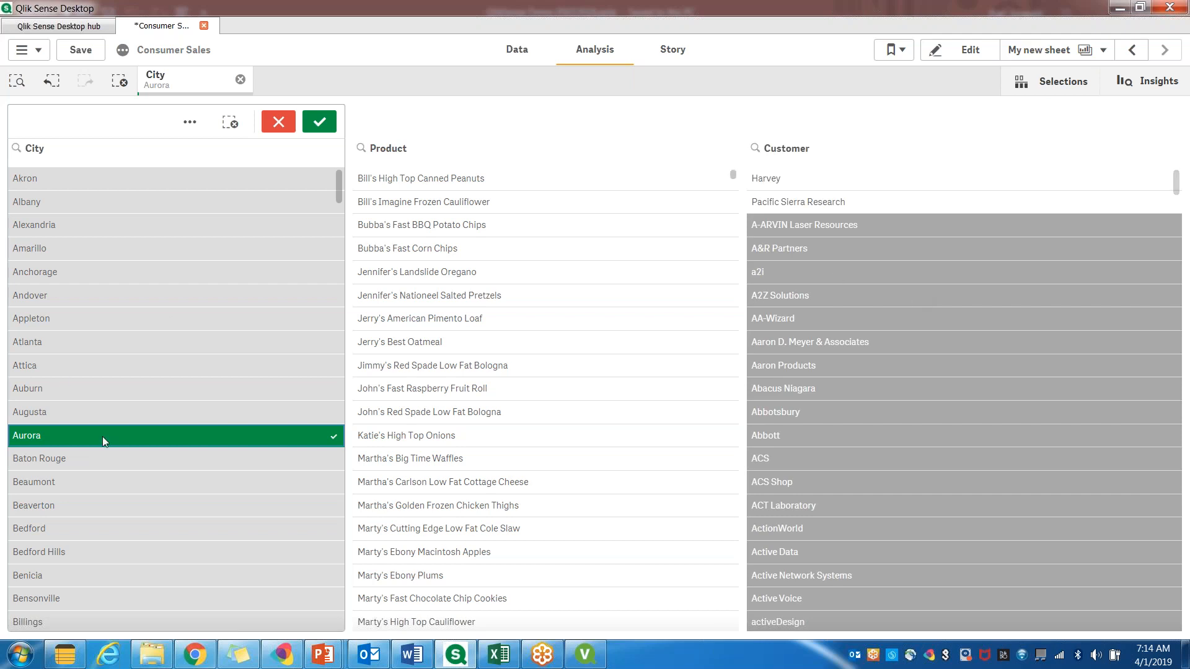
scroll(598, 403, down, 1)
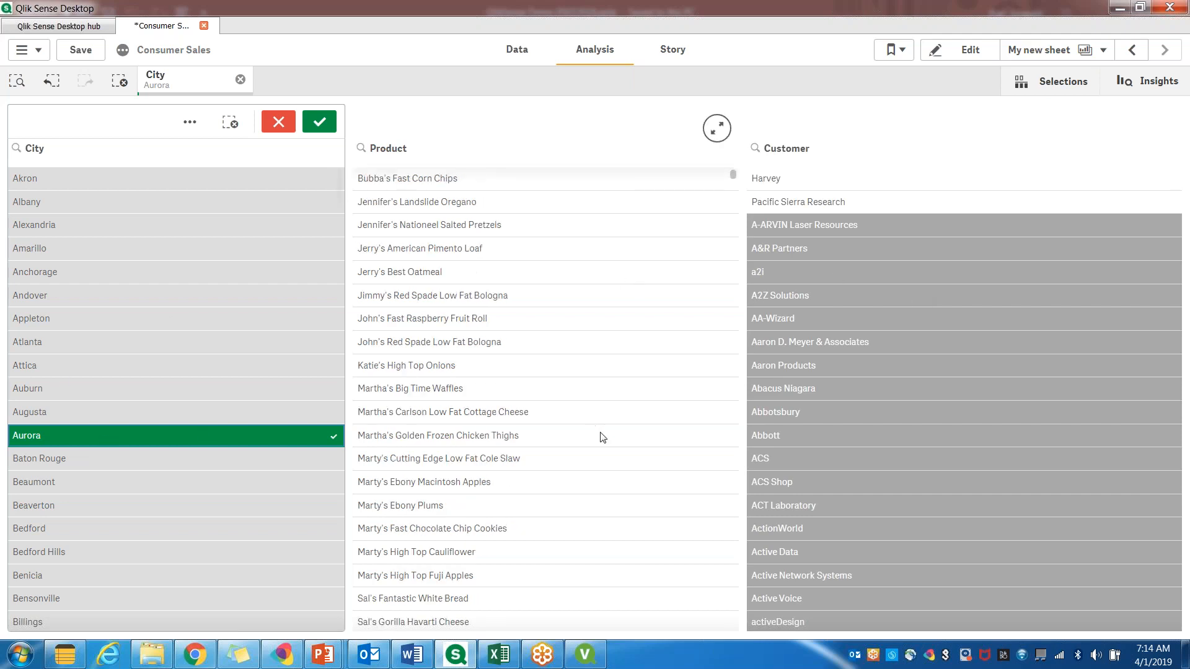
scroll(601, 438, down, 4)
scroll(594, 422, up, 1)
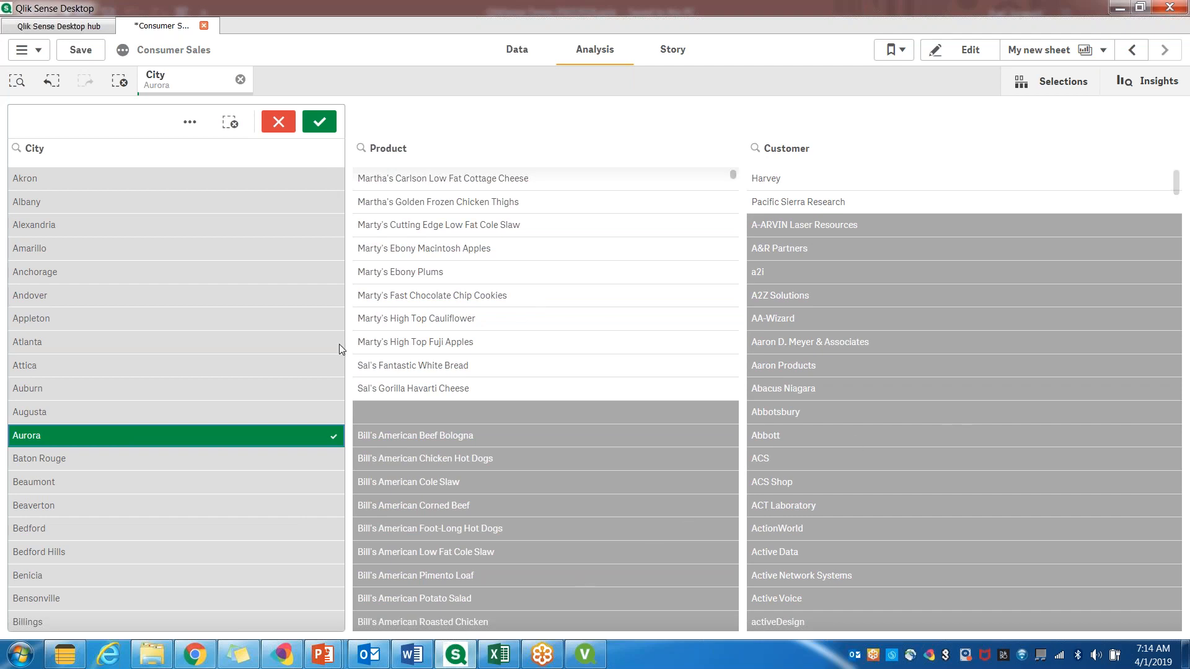
Step: Switch to the PowerPoint presentation and start the slide show from the Qlik's Associative Model slide
click(451, 656)
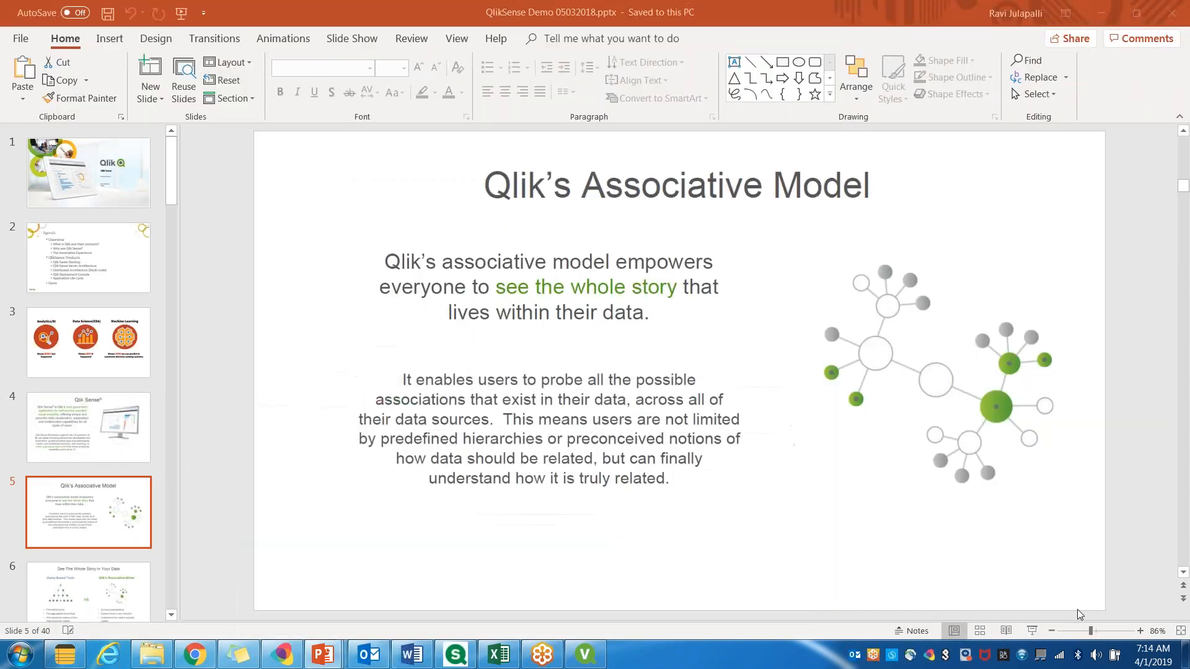
key(shift+F5)
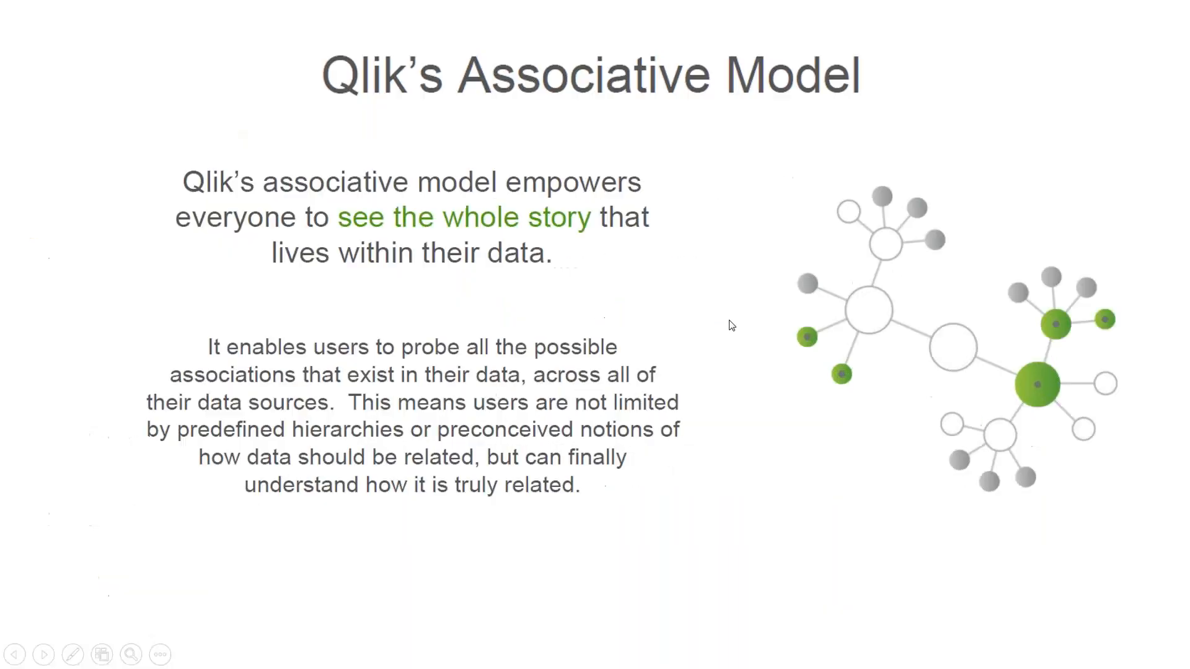
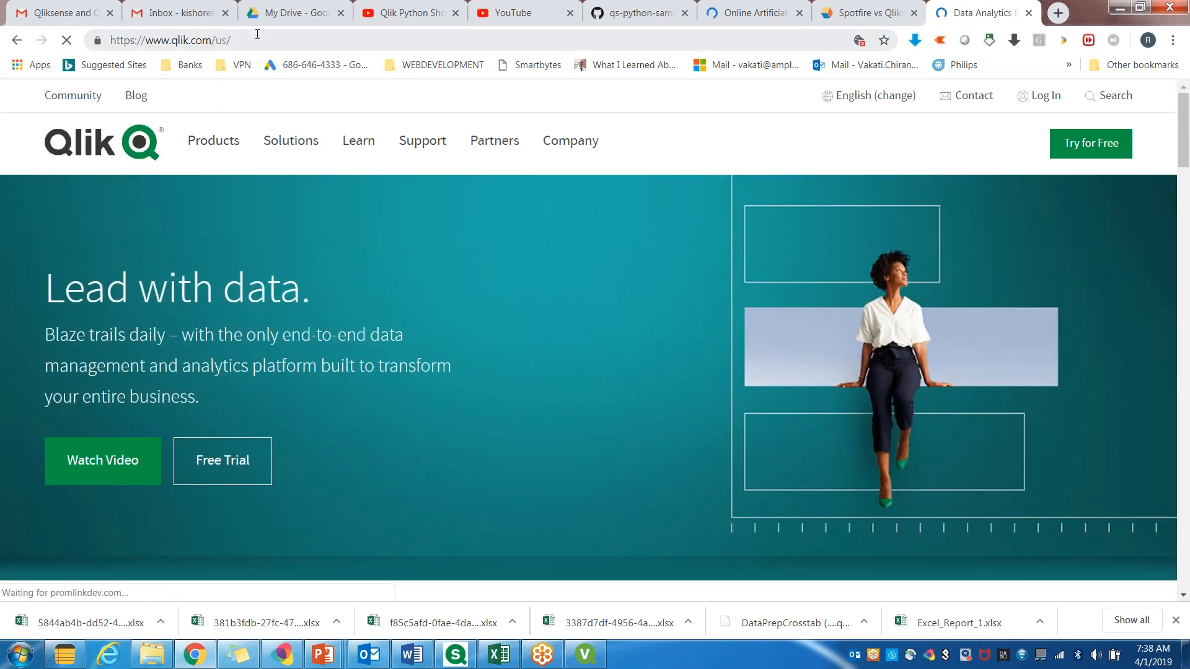
click(254, 40)
click(253, 42)
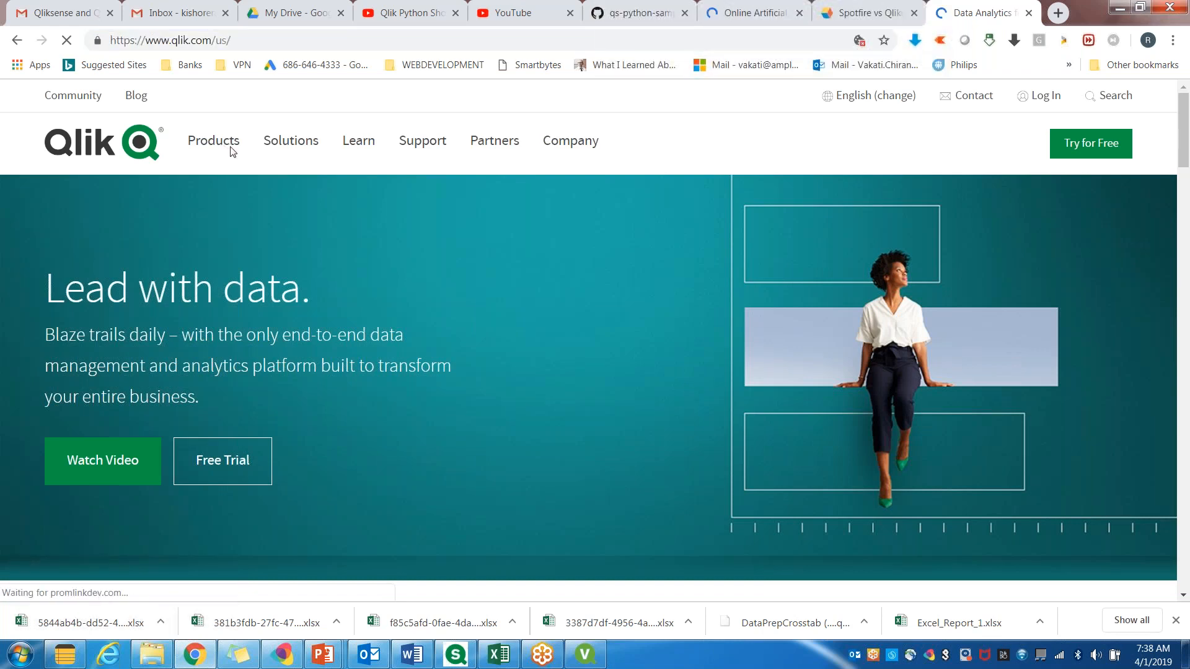
click(213, 141)
drag(237, 41, 216, 40)
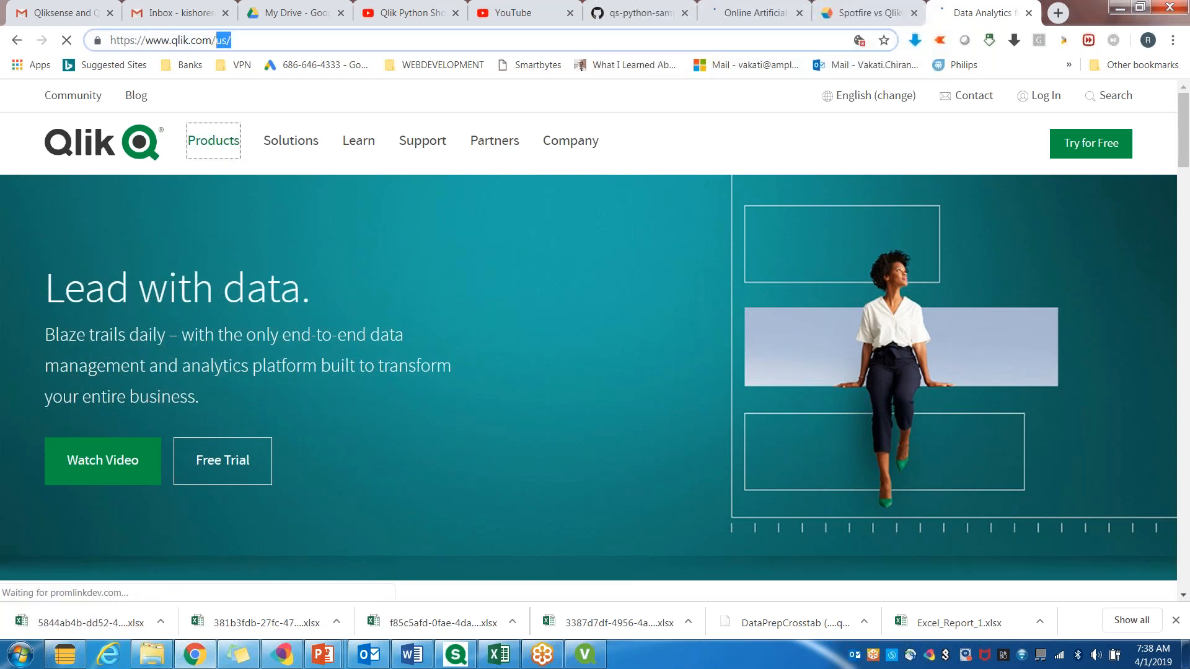
key(BackSpace)
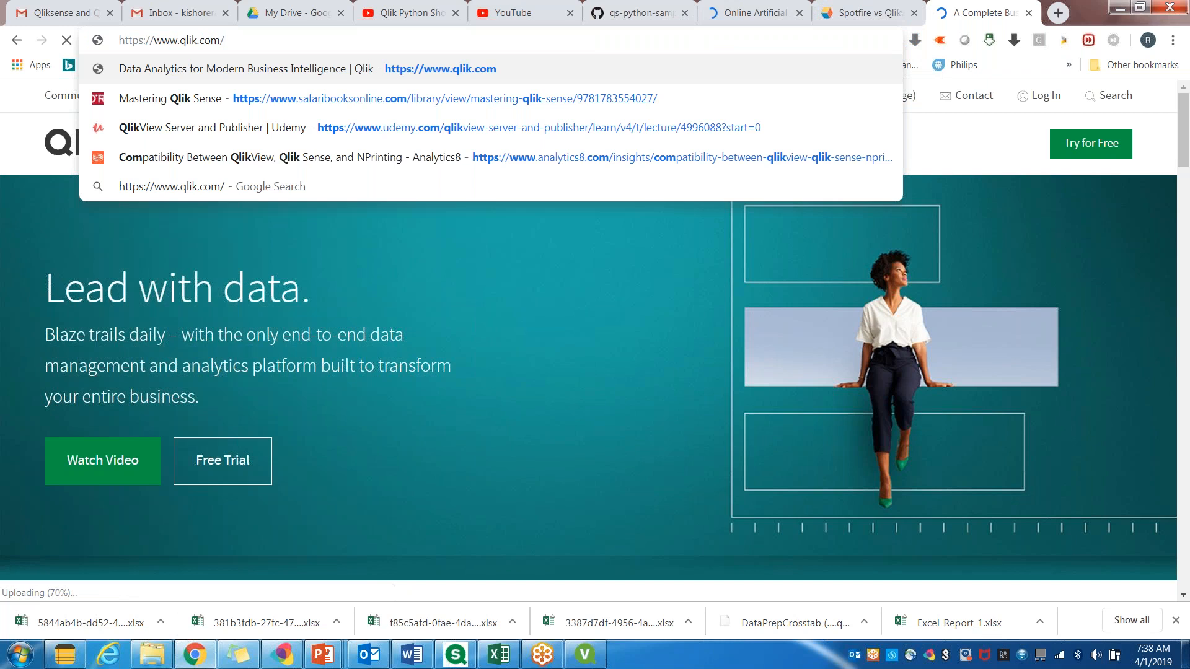
key(Return)
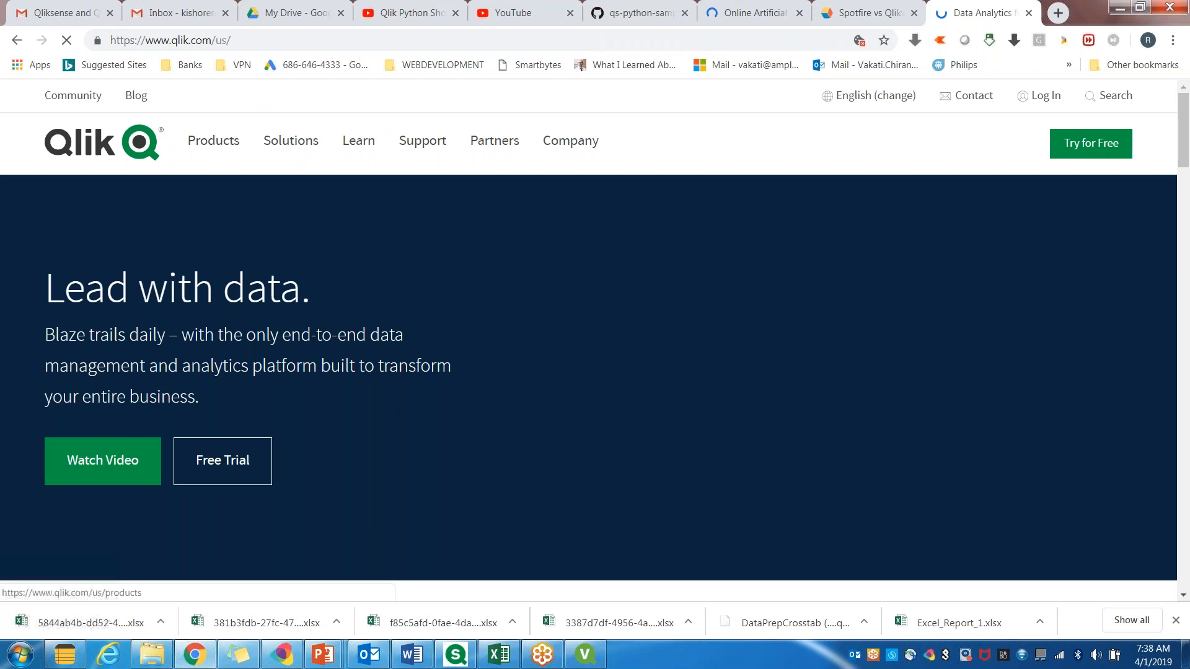
click(222, 160)
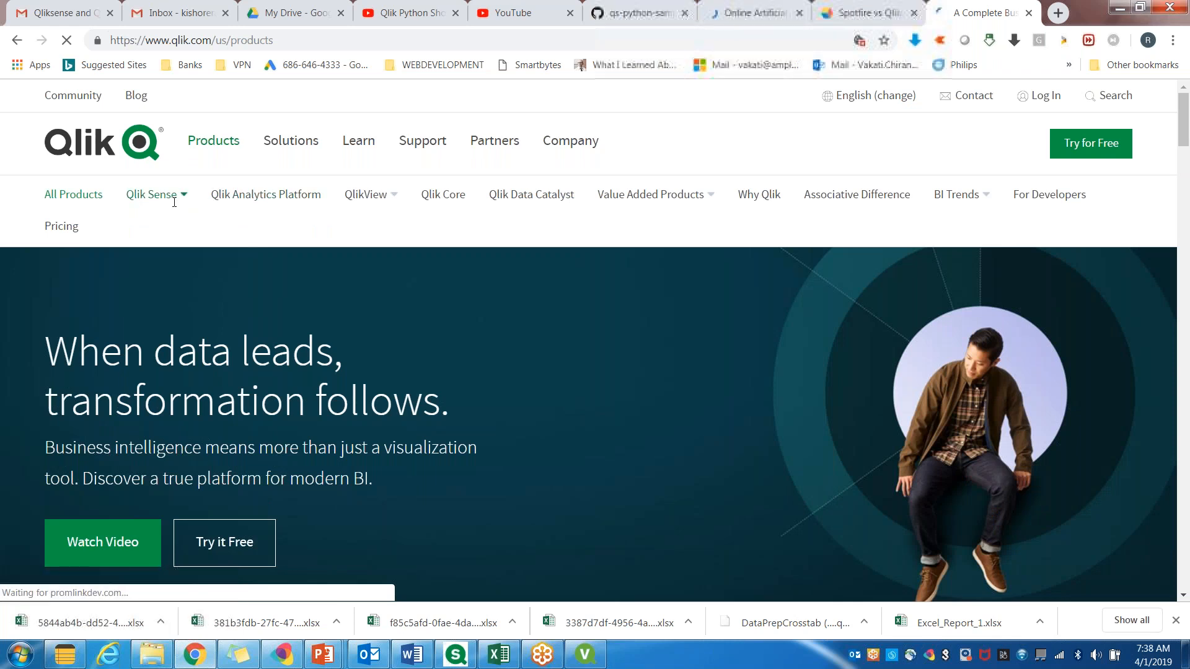
Step: Look over the Qlik Sense product entries and open the free trial offer from the Products page
mouse_move(180, 196)
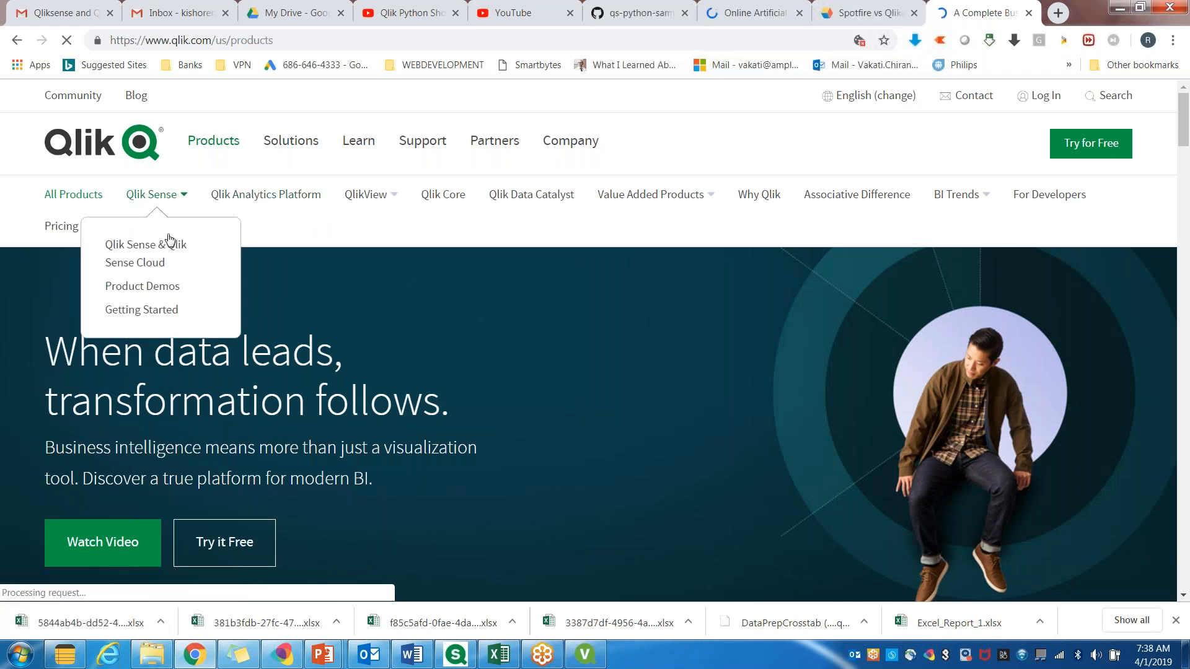
scroll(244, 425, down, 3)
click(224, 388)
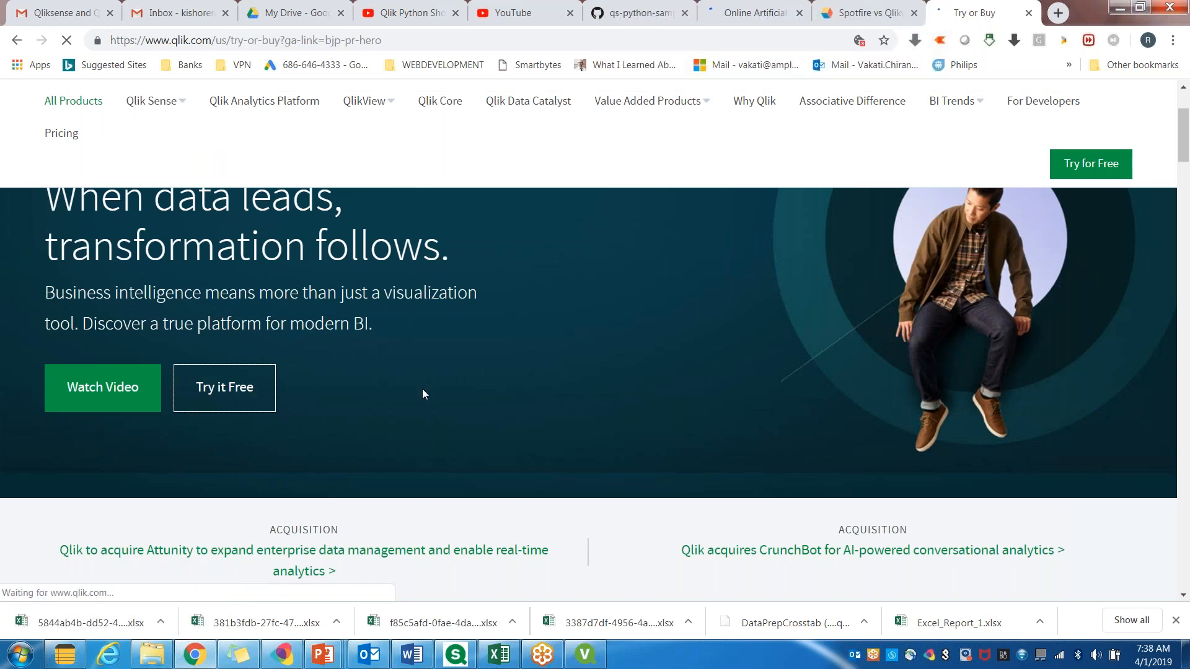
Step: Review the Qlik Sense Cloud, Desktop and Enterprise options on the Try Or Buy page and open the free Qlik Sense Desktop download page
scroll(469, 419, down, 1)
scroll(560, 414, down, 2)
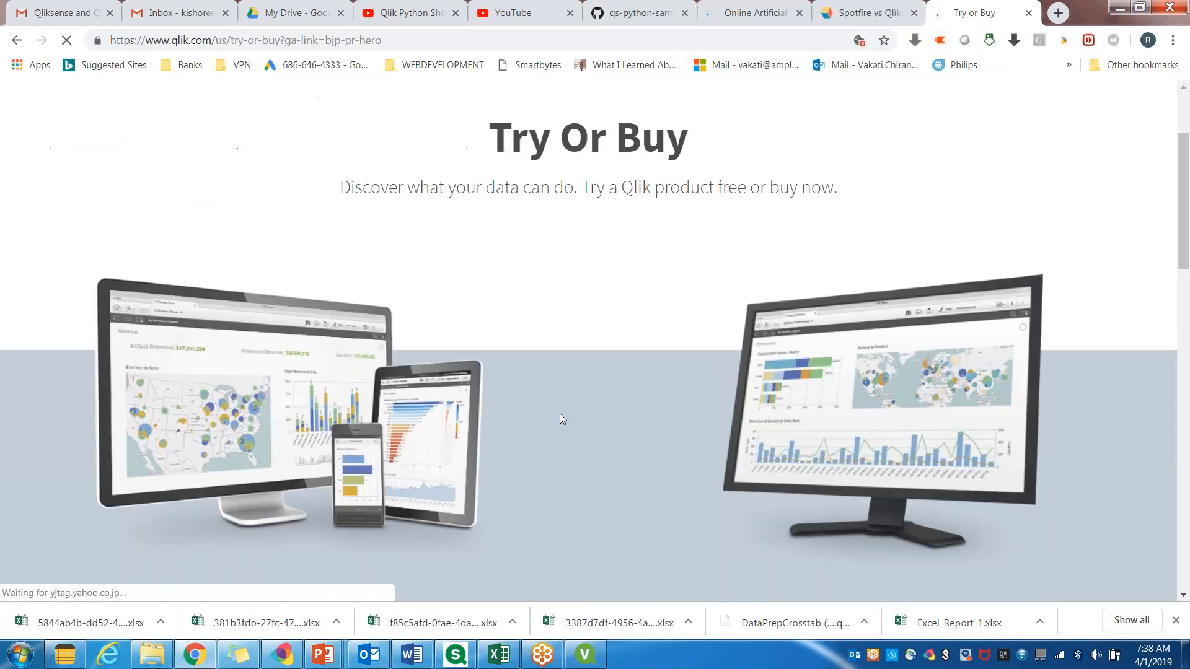
scroll(536, 398, down, 6)
scroll(538, 398, down, 2)
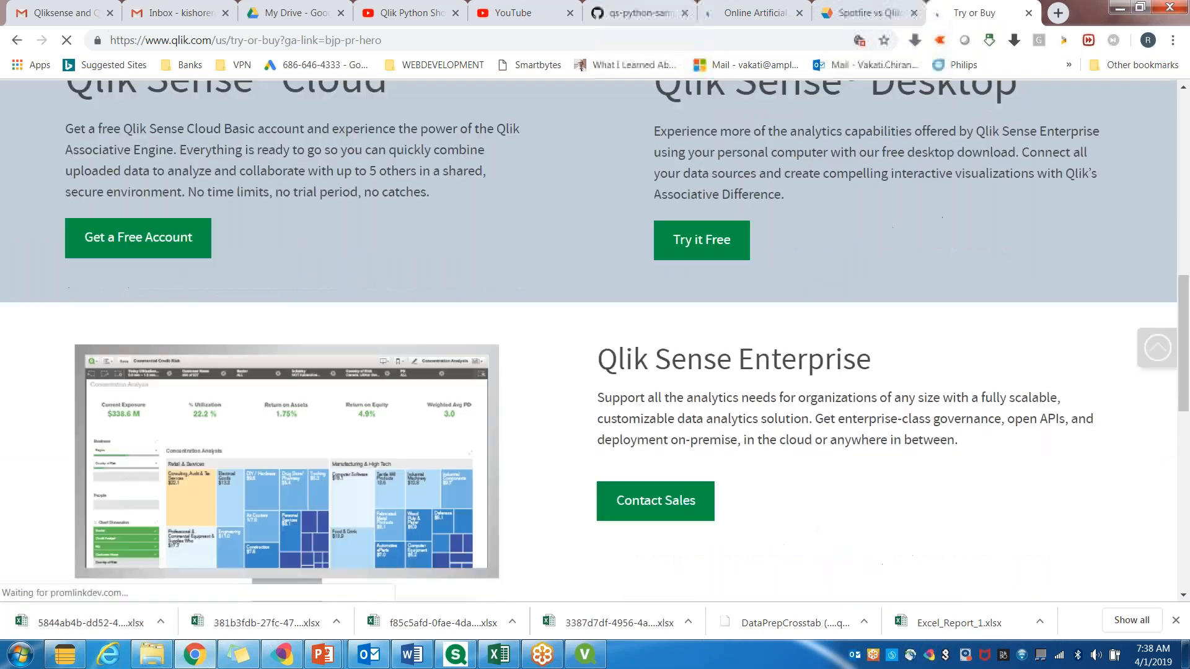
scroll(492, 318, up, 3)
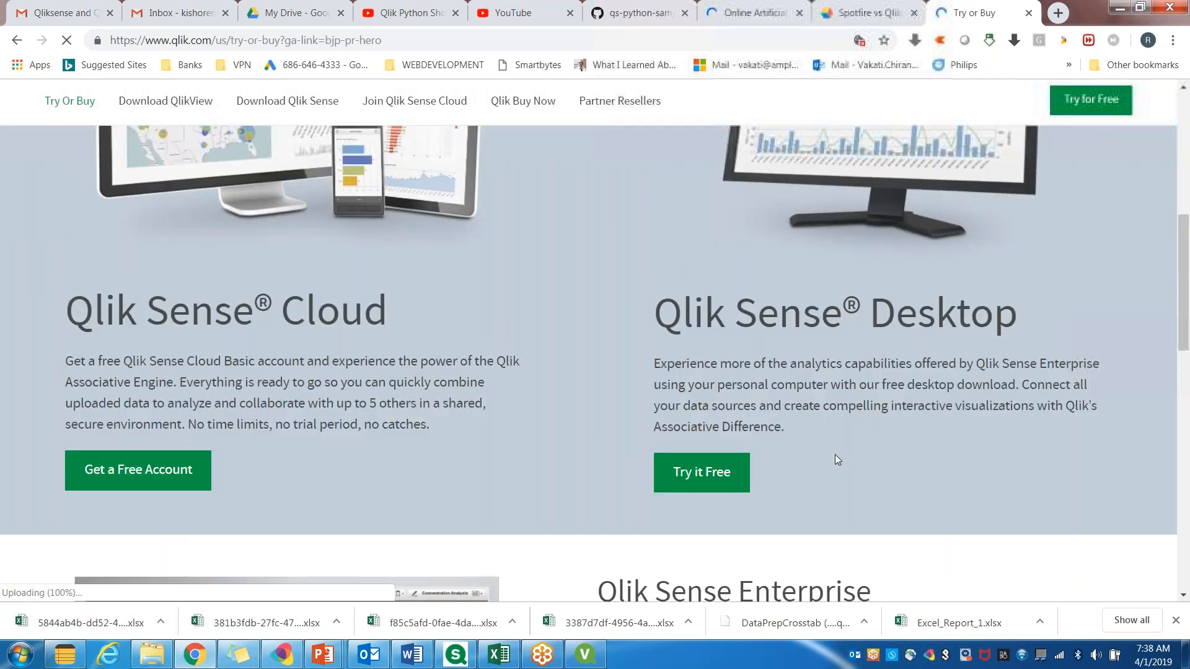
scroll(835, 454, up, 2)
scroll(801, 441, up, 4)
scroll(795, 452, up, 1)
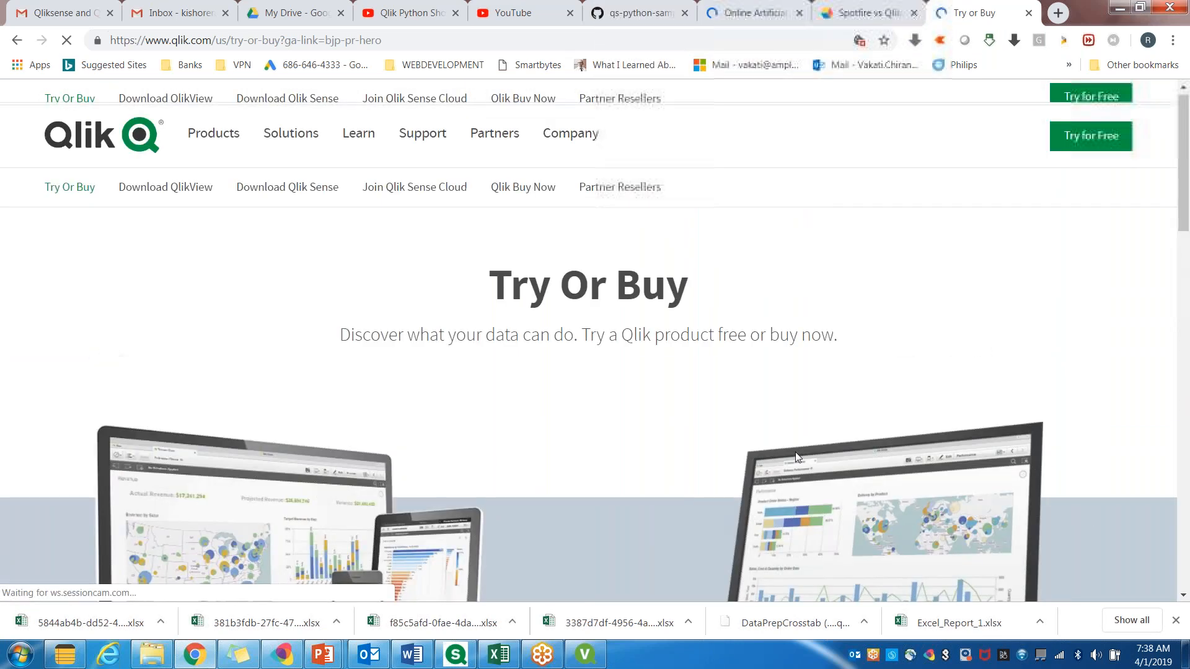
scroll(314, 459, down, 7)
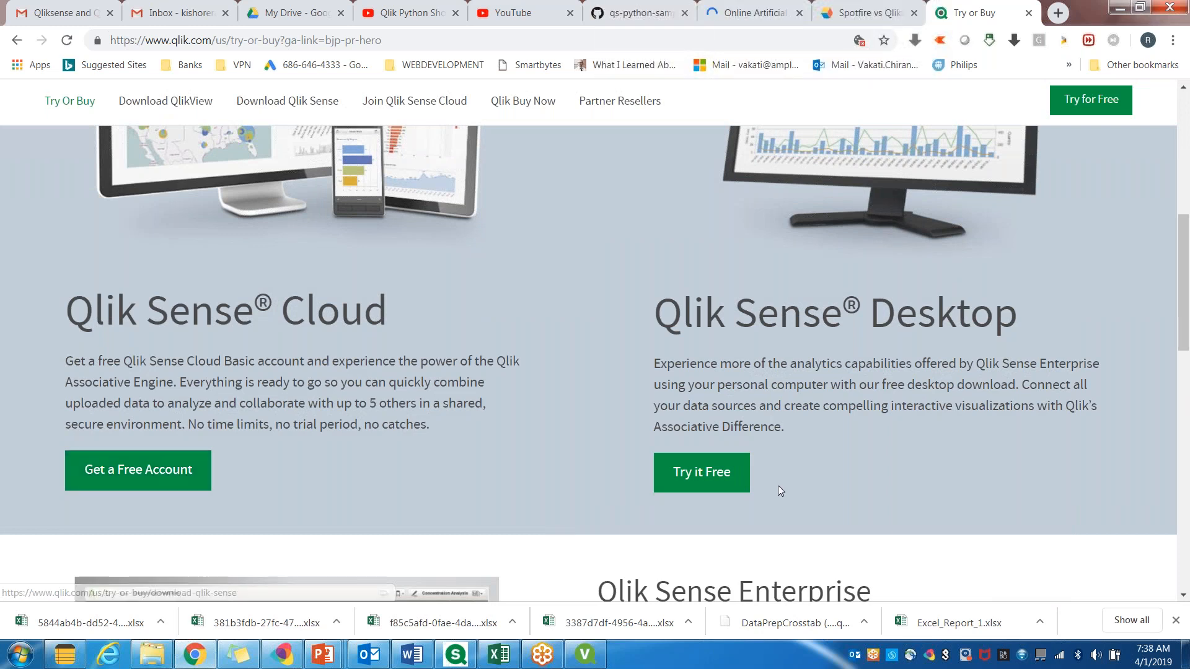
click(718, 480)
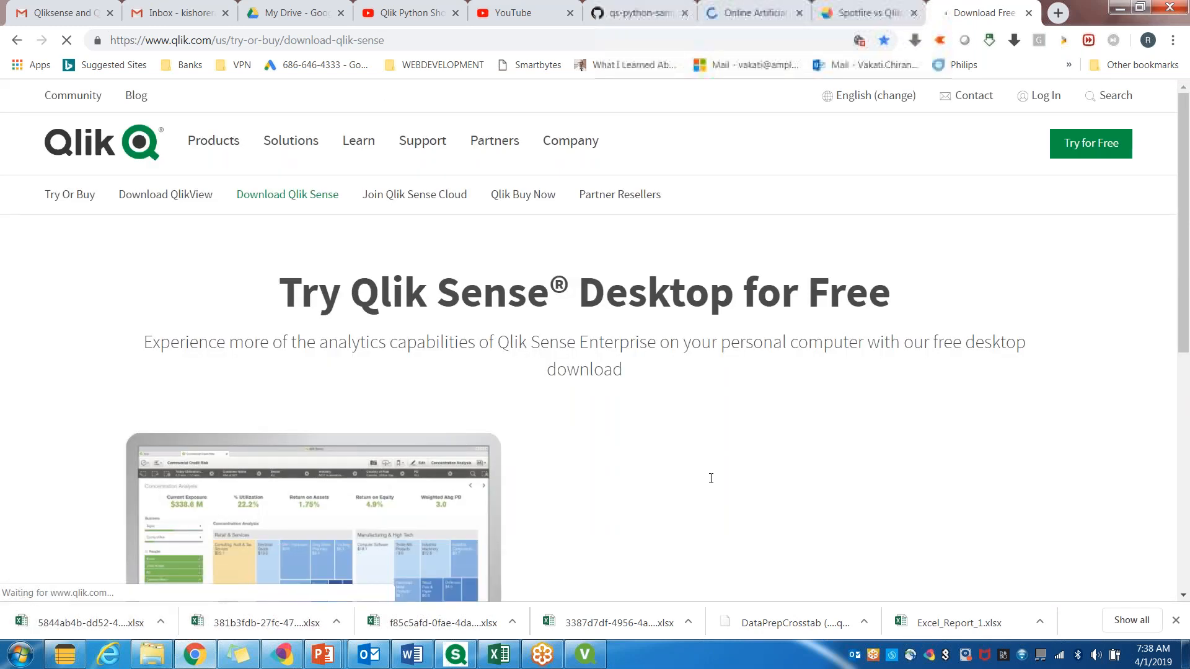
Step: Examine the Qlik account registration form required for downloading Qlik Sense Desktop and highlight the page's web address
scroll(798, 497, down, 8)
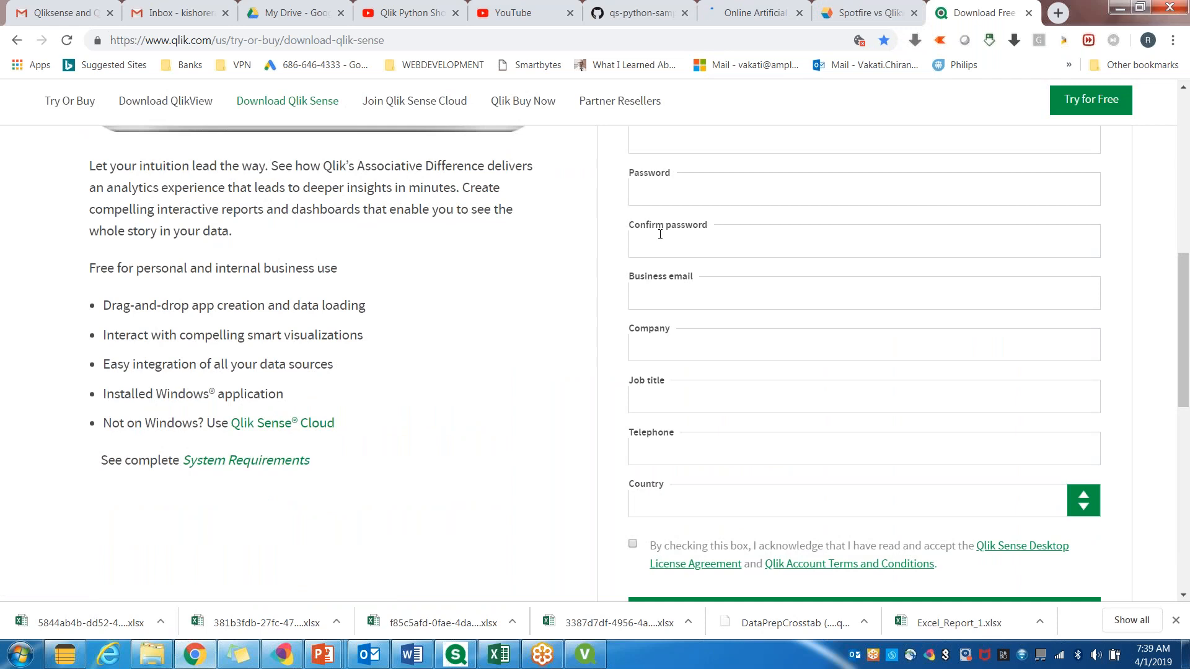
scroll(685, 302, up, 6)
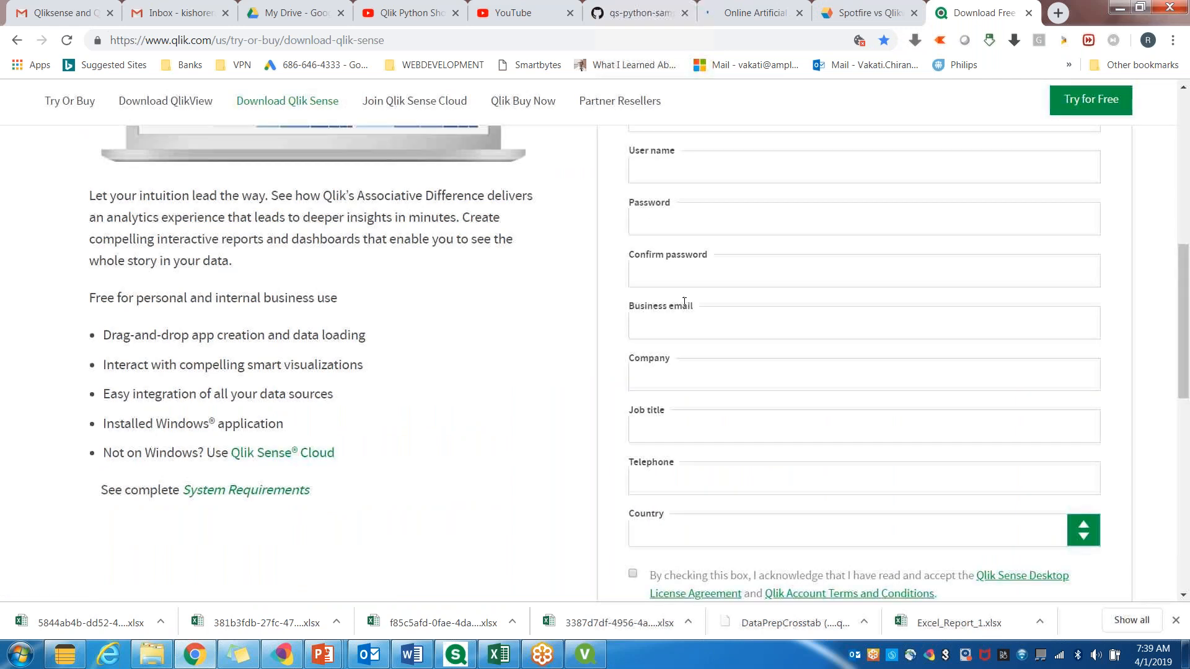
scroll(678, 310, up, 3)
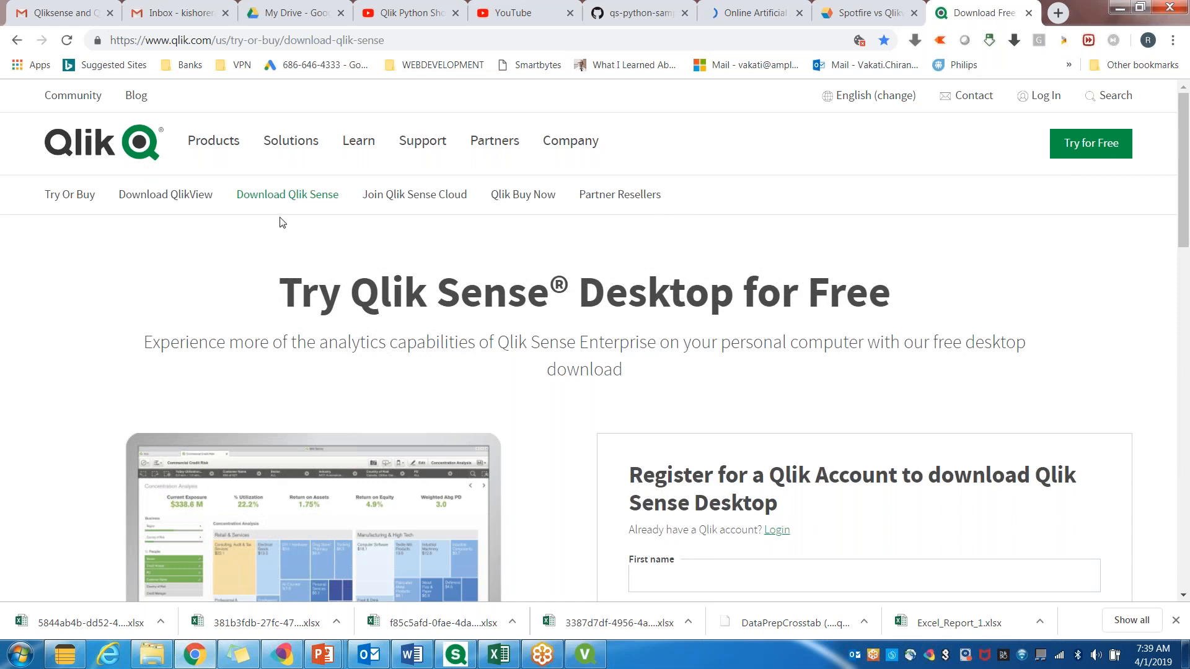
scroll(898, 459, down, 4)
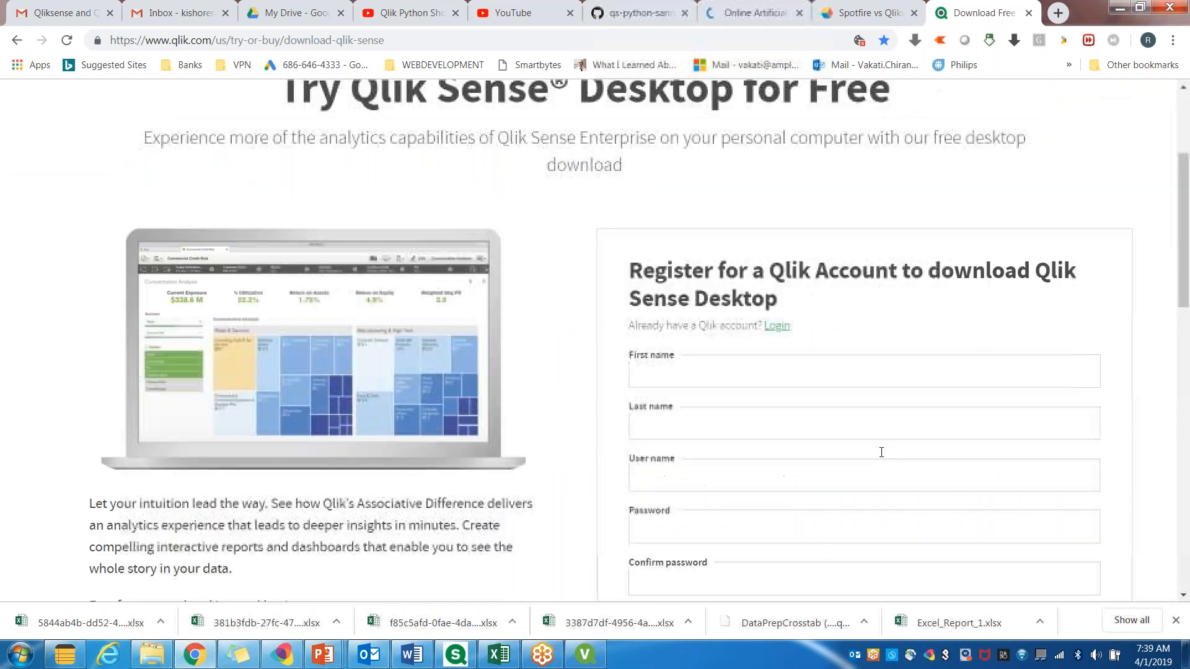
scroll(866, 350, down, 5)
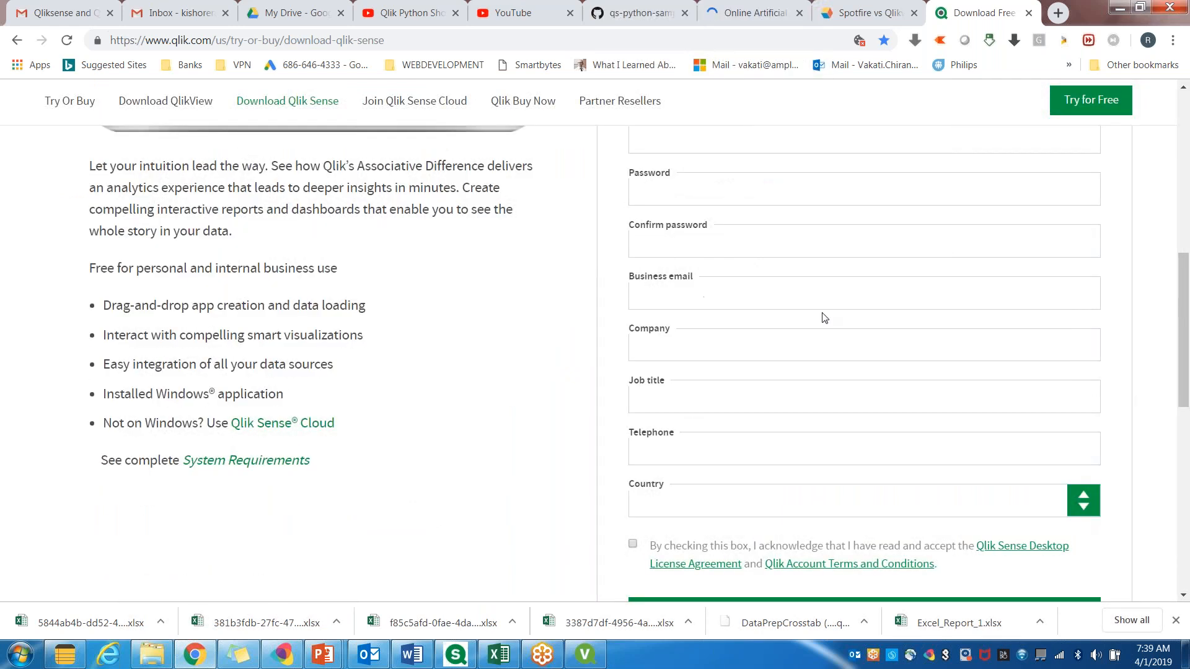
scroll(740, 372, up, 4)
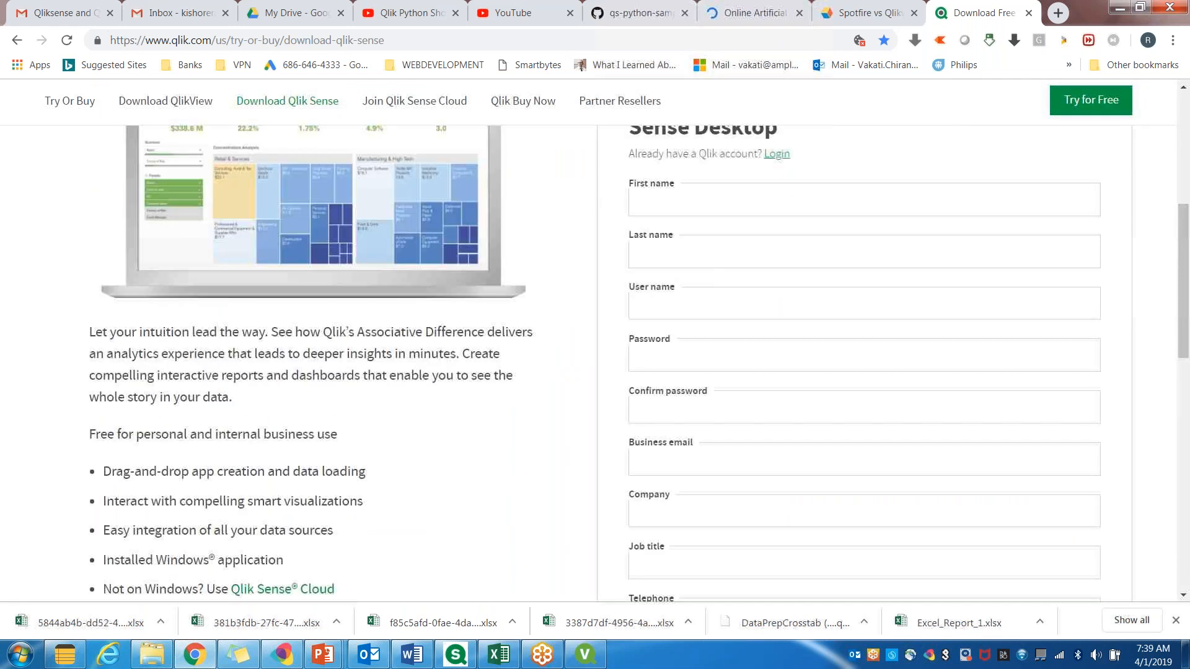
scroll(751, 337, down, 3)
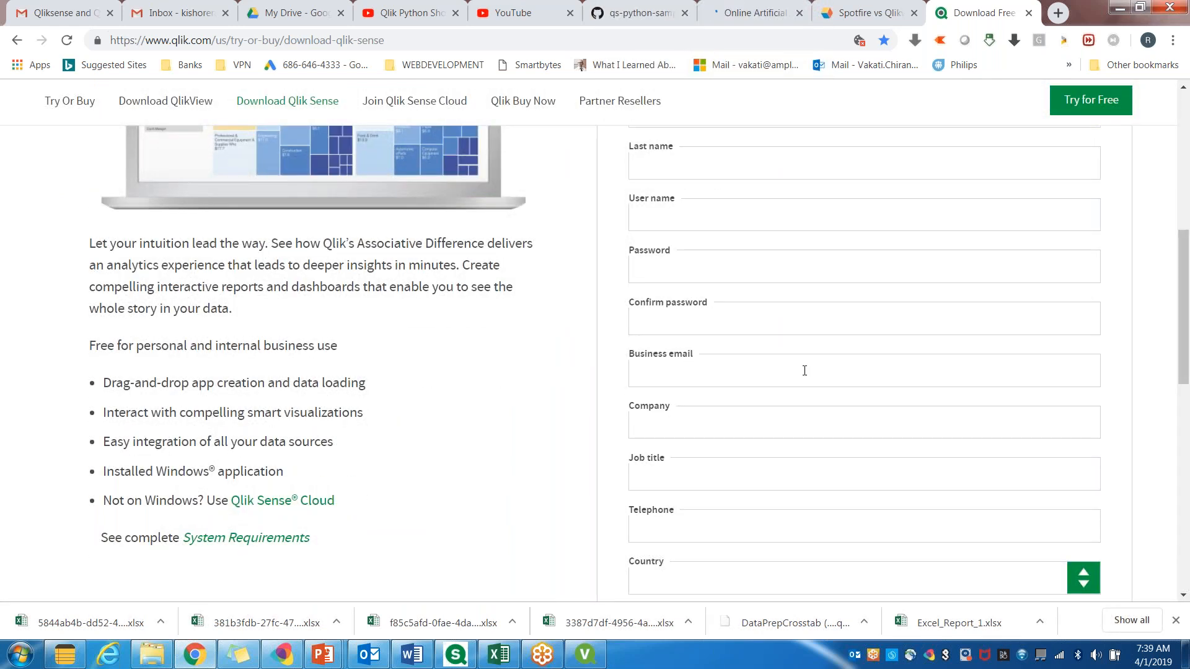
scroll(799, 379, down, 1)
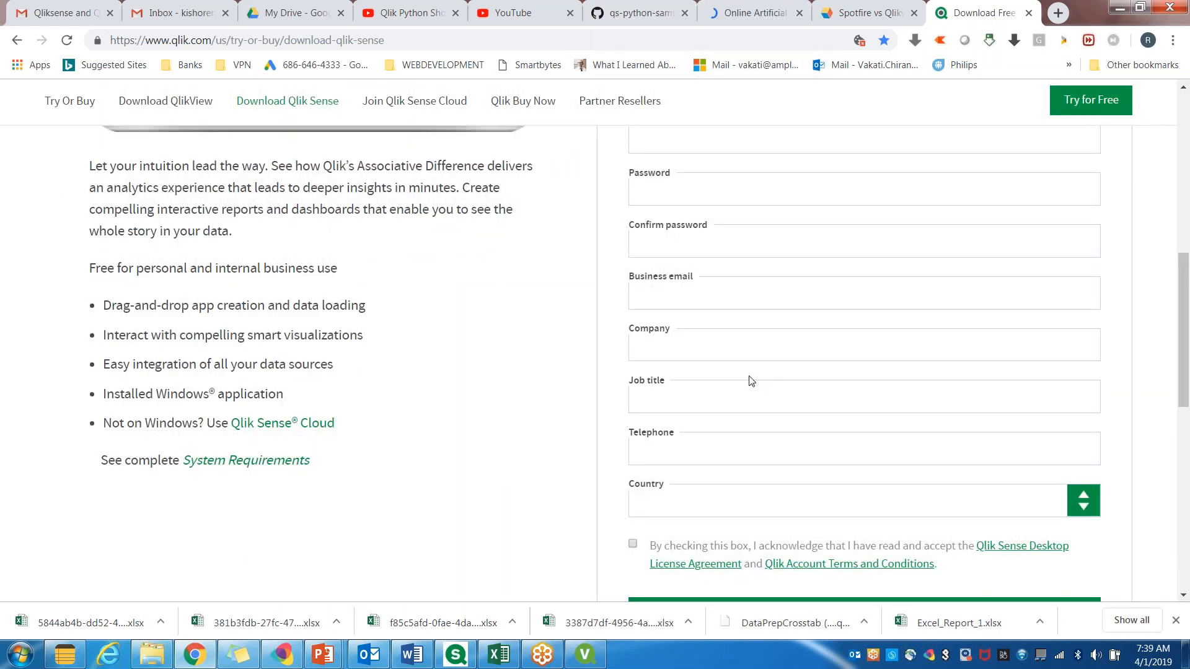
scroll(750, 381, up, 3)
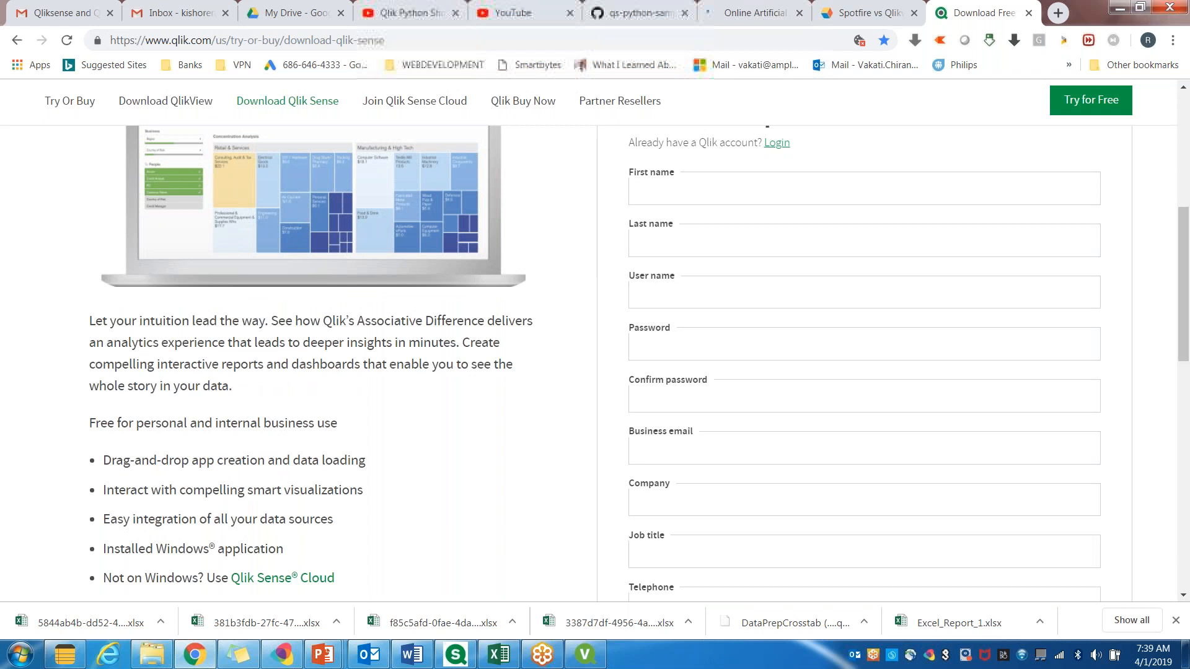
scroll(595, 360, down, 3)
click(420, 41)
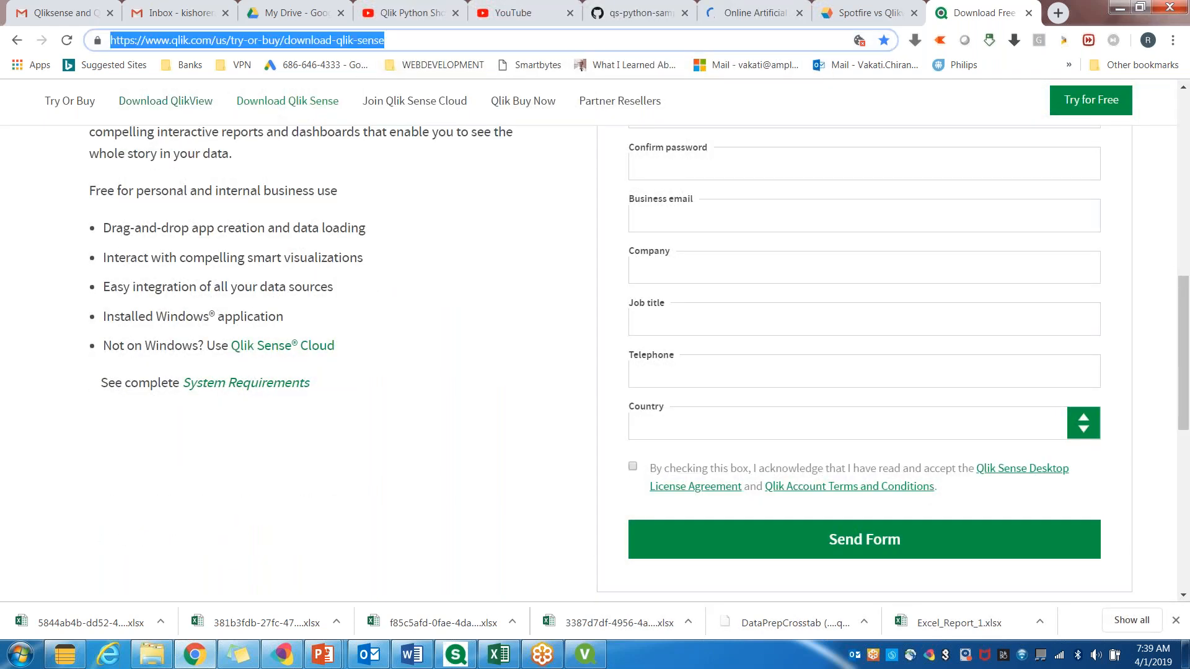
Step: Switch to Windows Explorer and open the Apps folder under Documents, Qlik, Sense
click(152, 656)
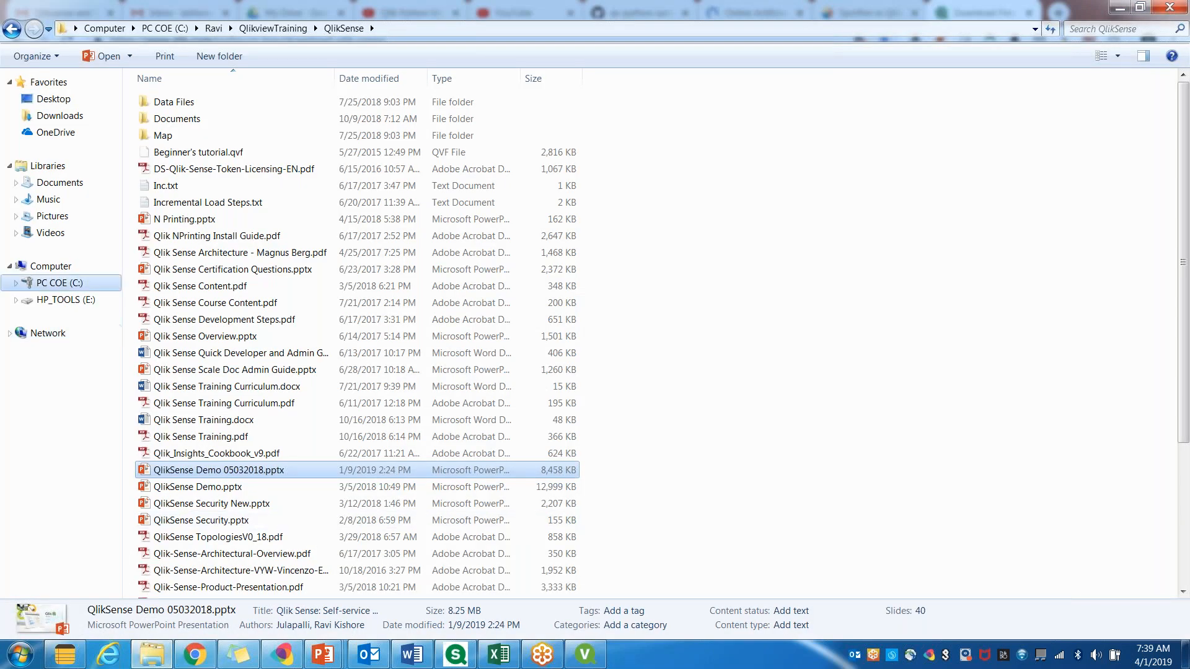
click(48, 186)
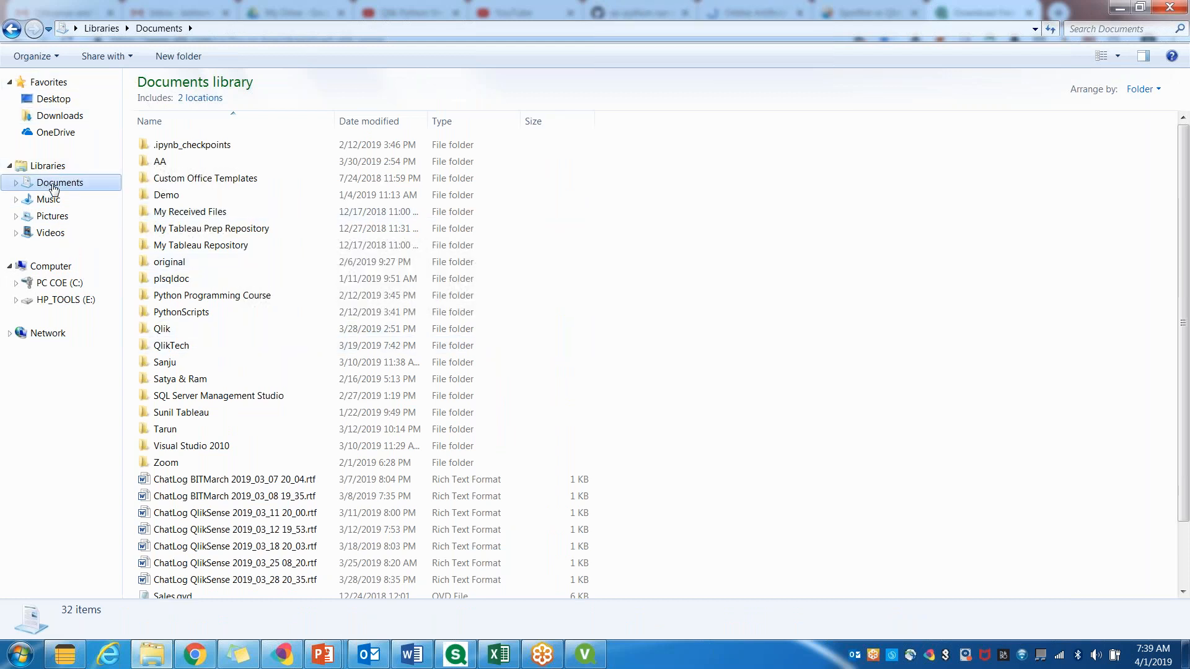
click(153, 329)
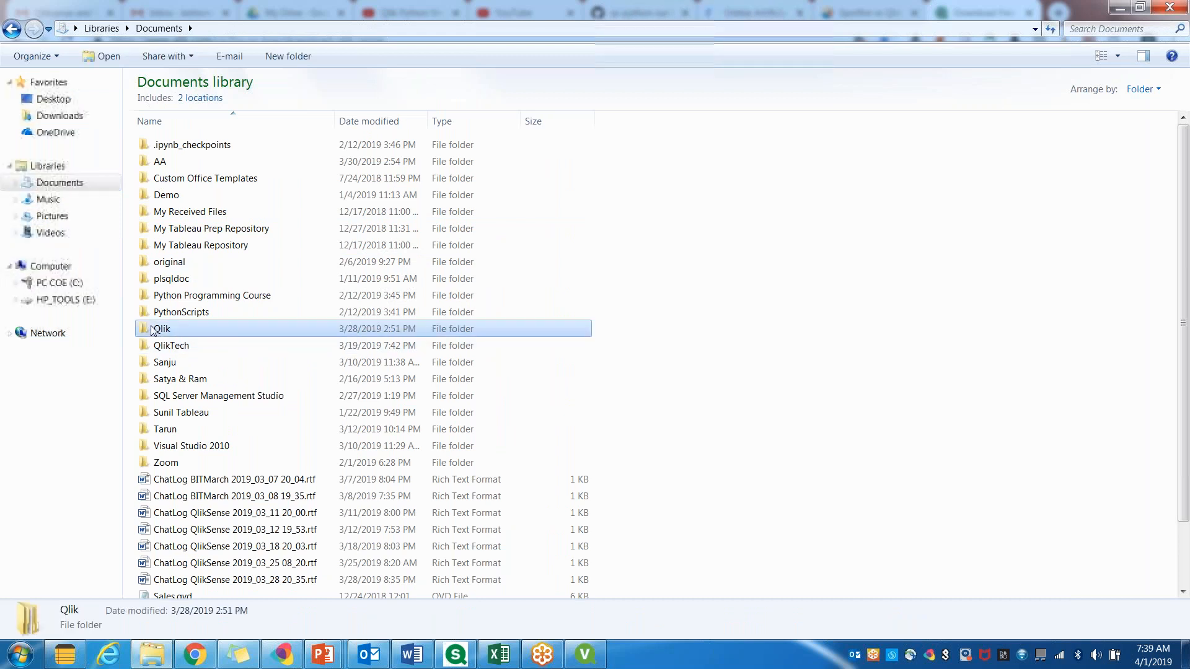
double_click(154, 329)
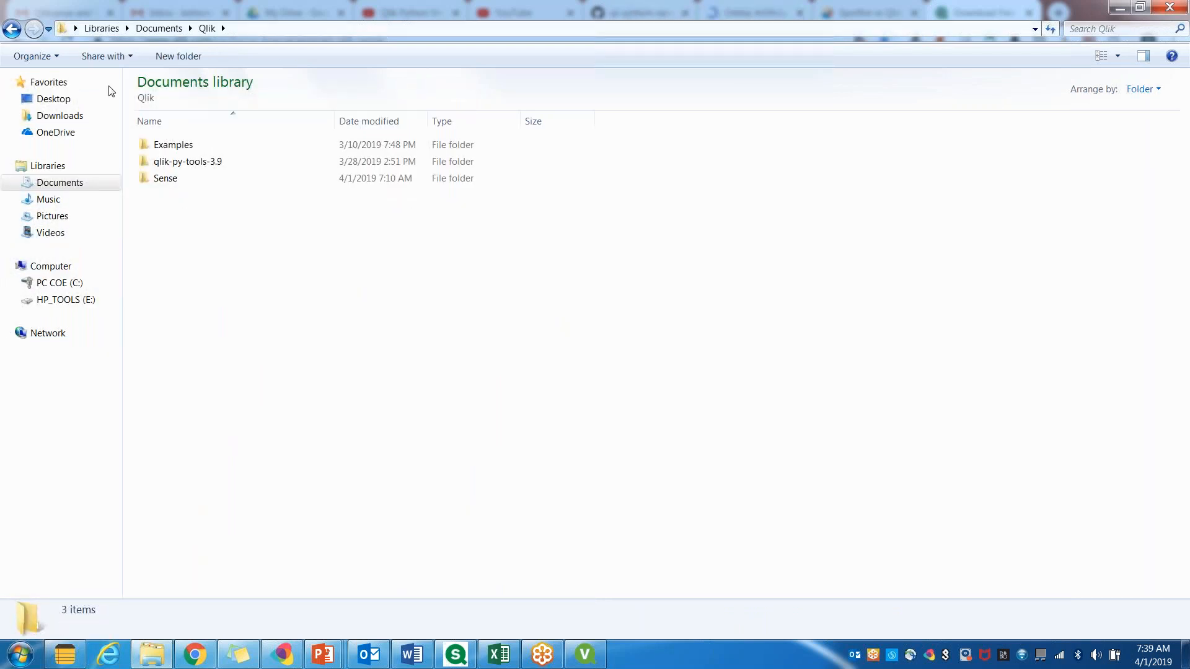
click(160, 184)
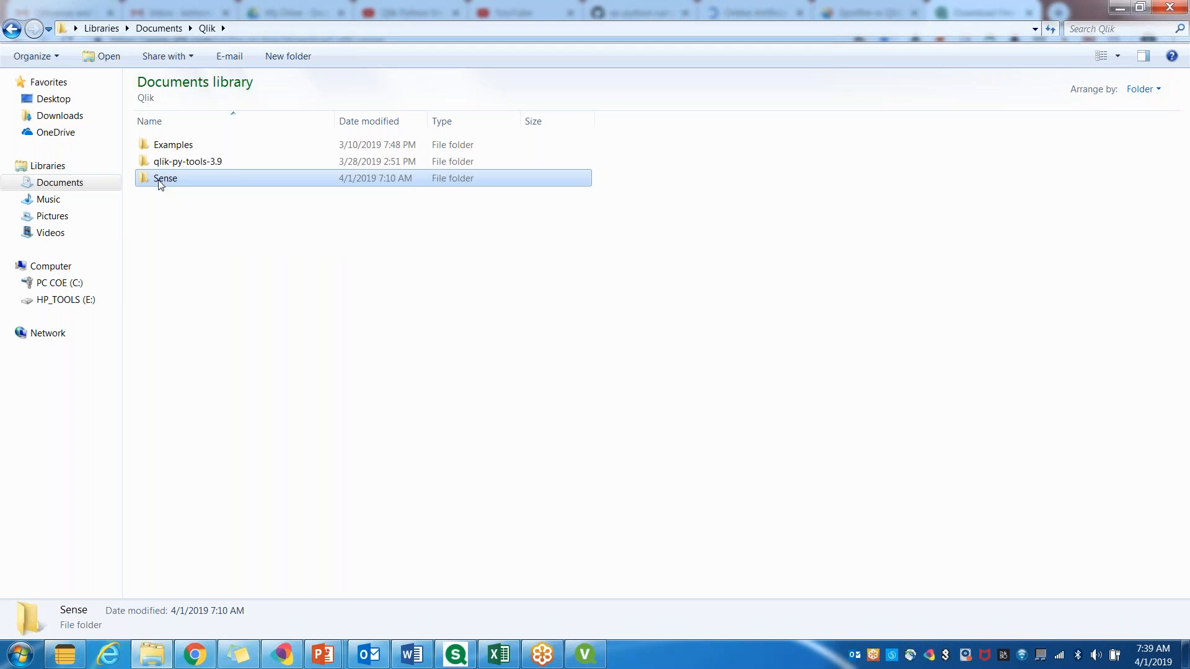
double_click(160, 184)
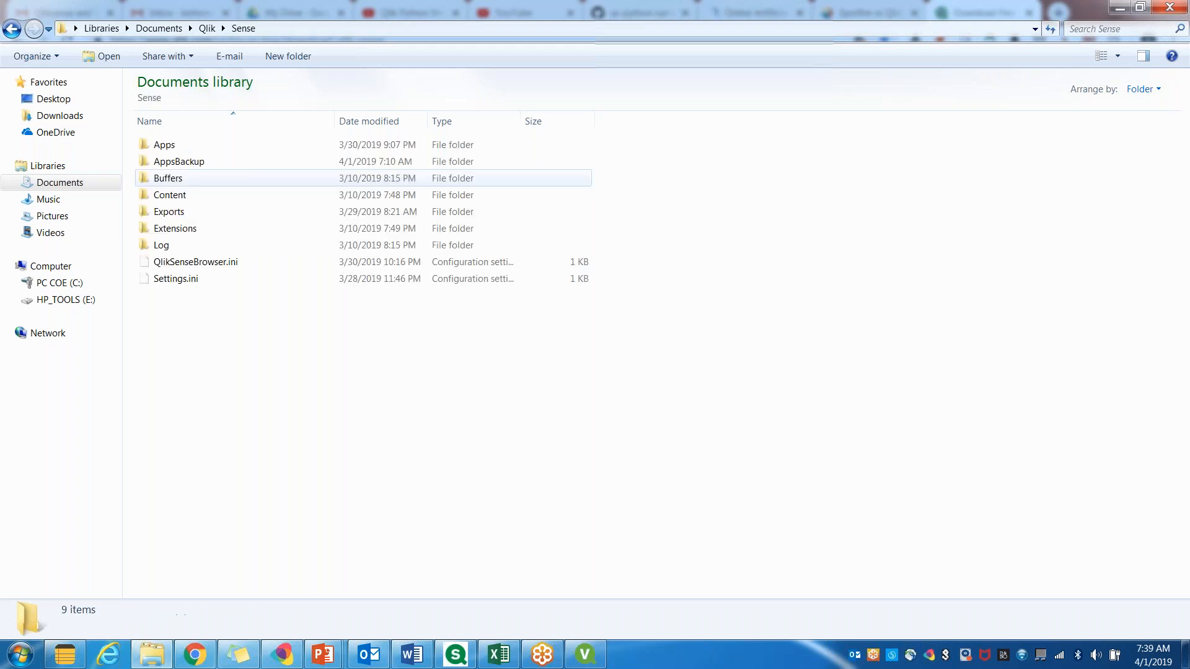
double_click(165, 145)
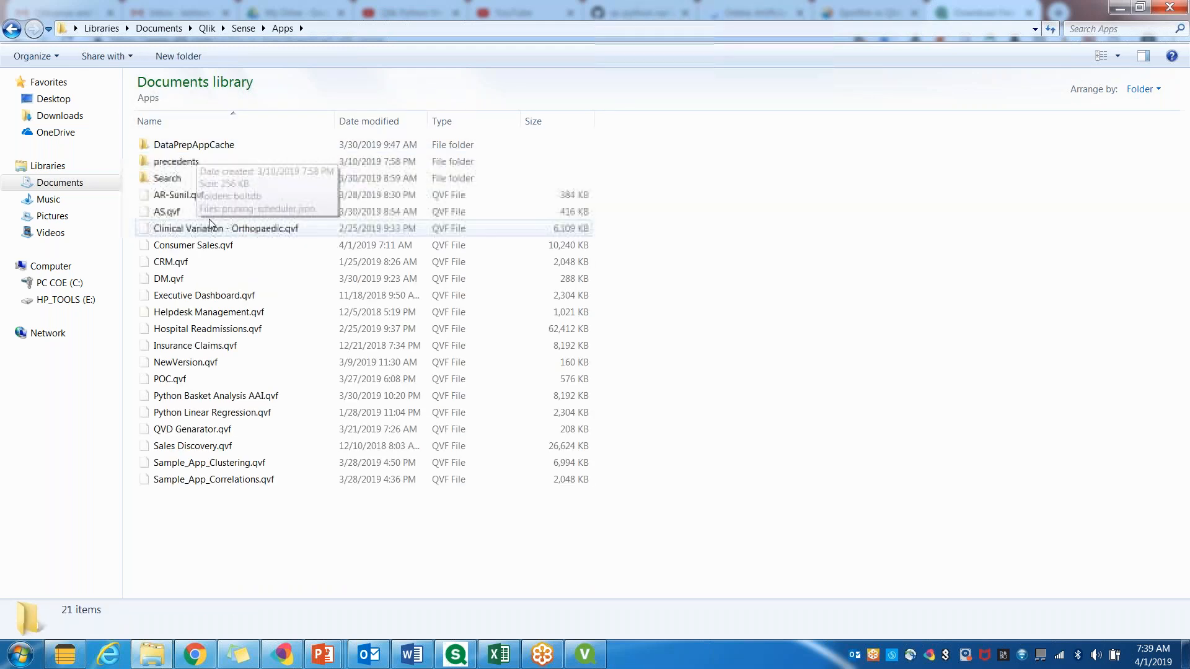
Step: Examine the QVF app files stored in the Apps folder, from Clinical Variation - Orthopaedic.qvf to NewVersion.qvf, and clear the file selection
click(192, 197)
click(216, 230)
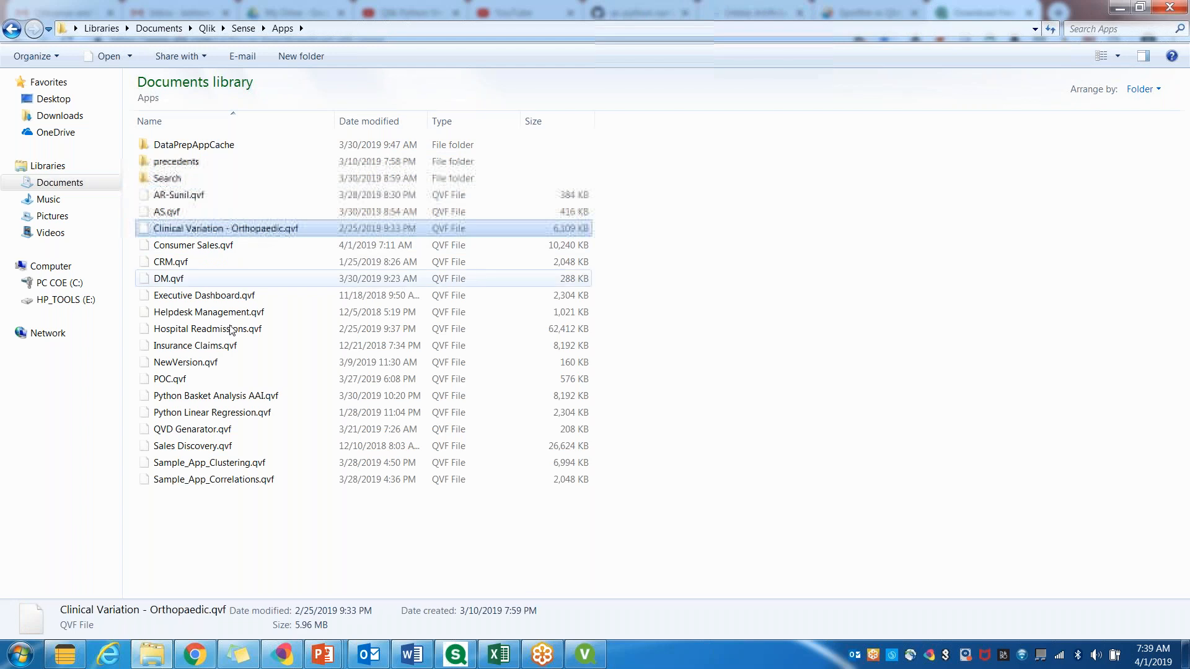
click(224, 361)
click(233, 511)
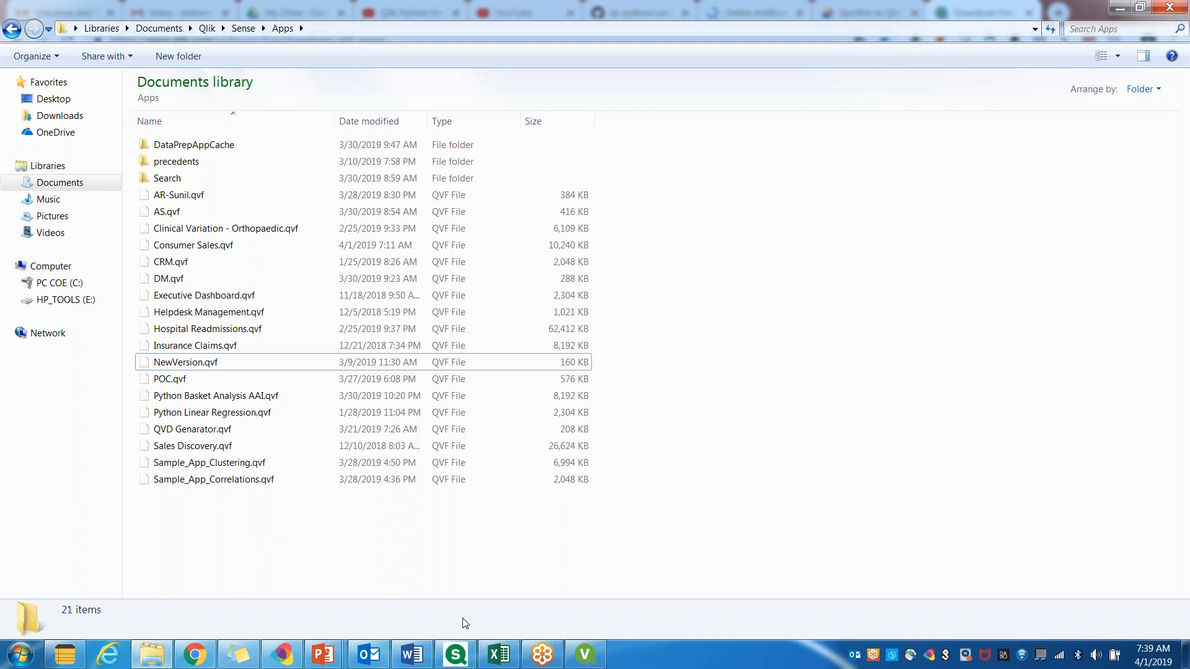
Step: Switch to Qlik Sense Desktop, close the Consumer Sales app tabs and return to the hub
click(455, 654)
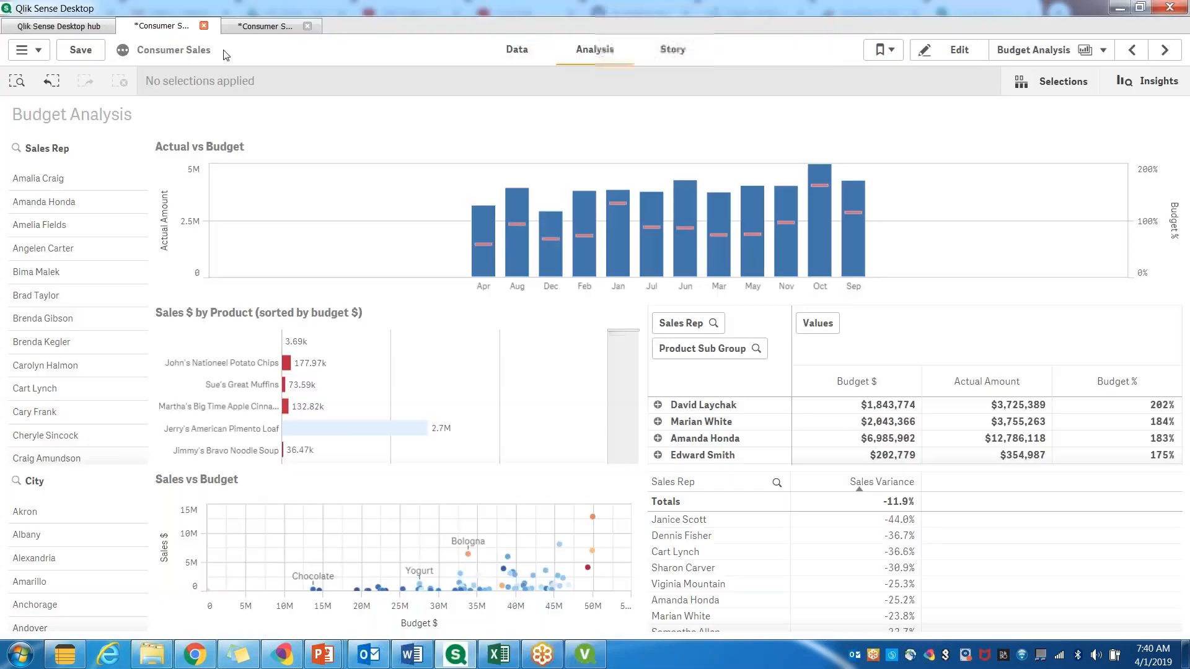
click(204, 25)
click(686, 396)
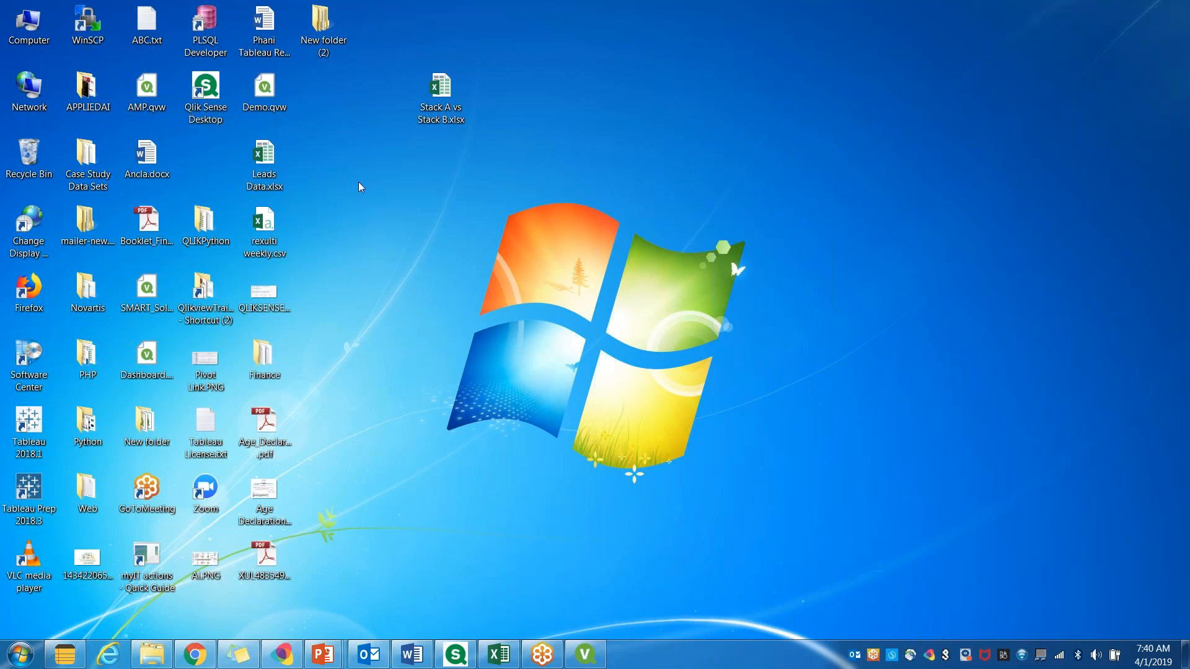
click(456, 654)
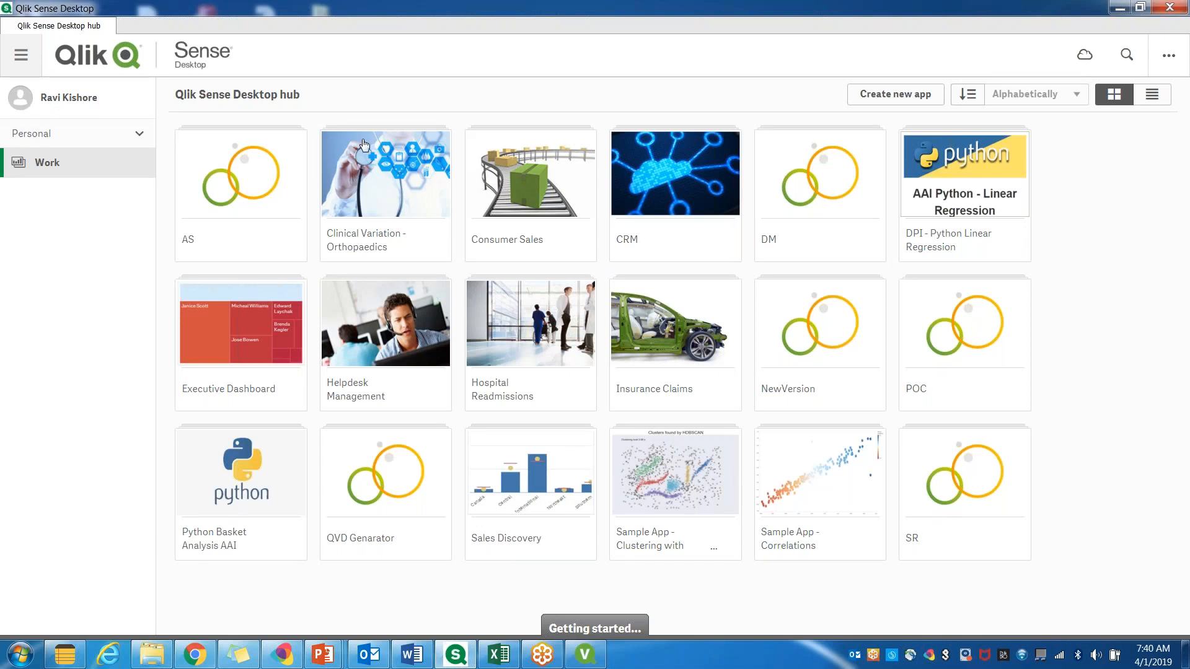
Step: Switch back and forth between the Qlik Sense Desktop hub and the QlikView Ops Metrics Summary dashboard to compare the two programs
click(1084, 59)
click(465, 660)
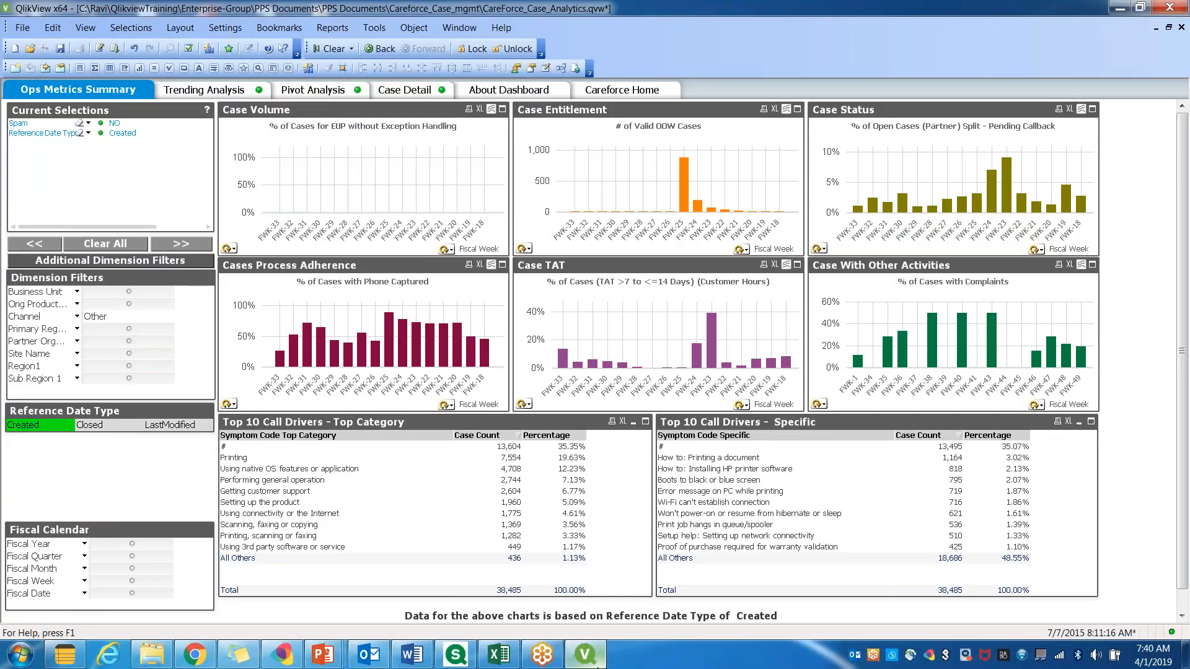
click(594, 664)
click(596, 665)
click(458, 664)
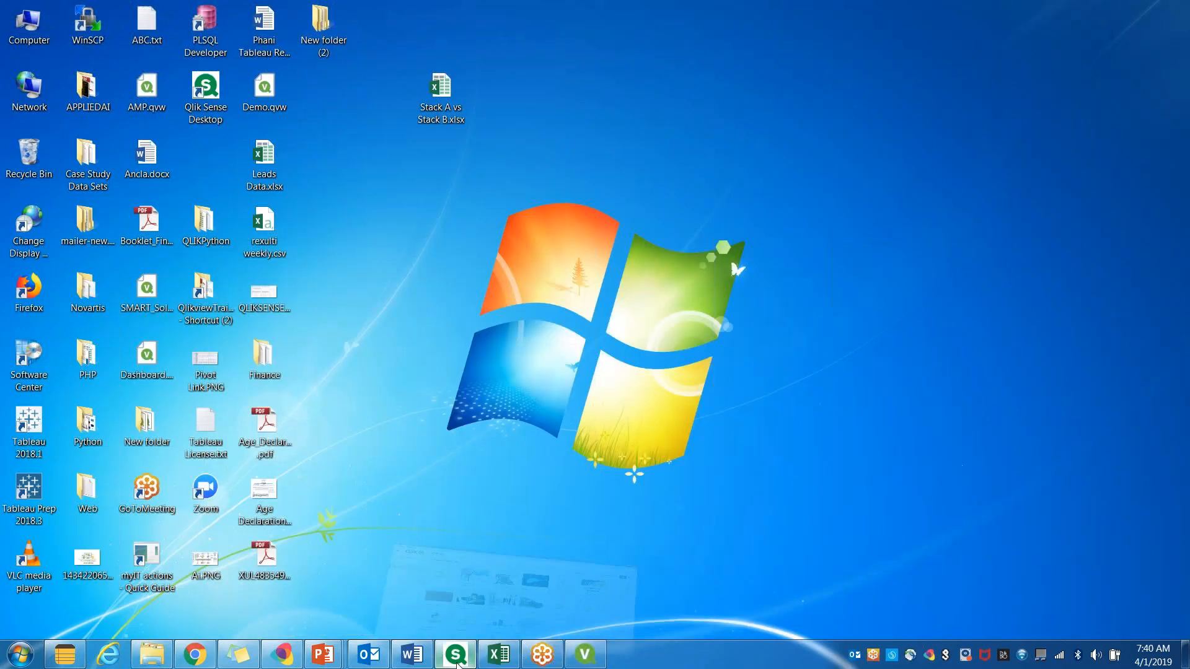
click(457, 664)
click(456, 664)
click(582, 666)
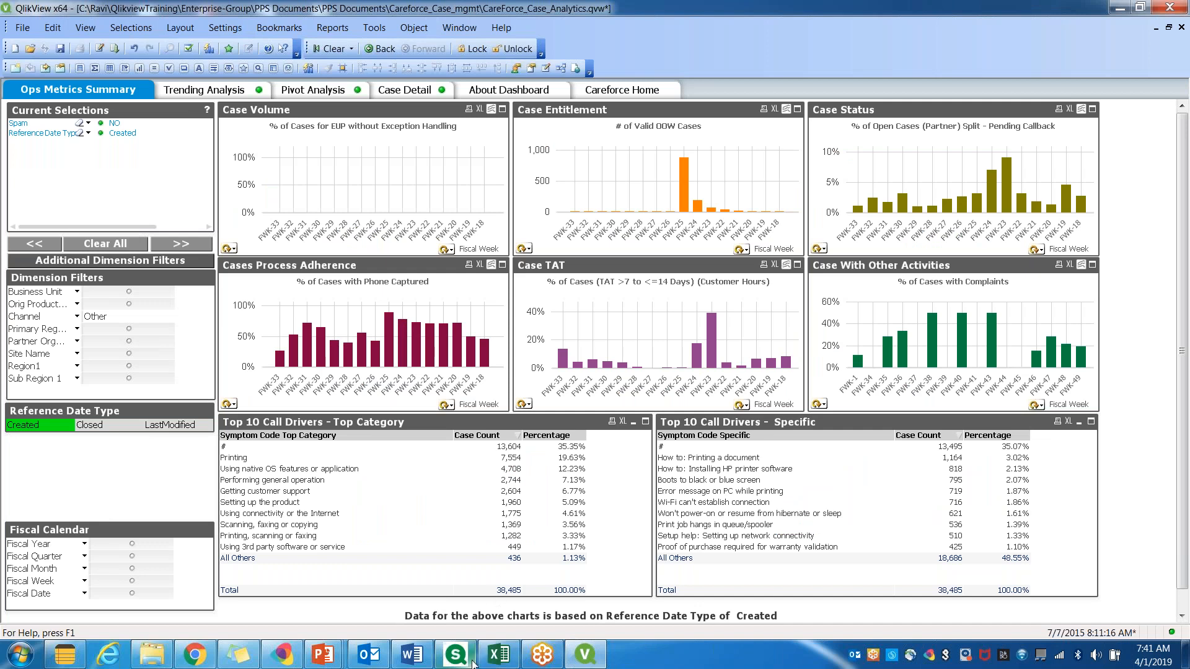
Step: Switch to Chrome, open the Download QlikView page on the Qlik website and examine the Personal Edition registration form
mouse_move(473, 663)
click(194, 655)
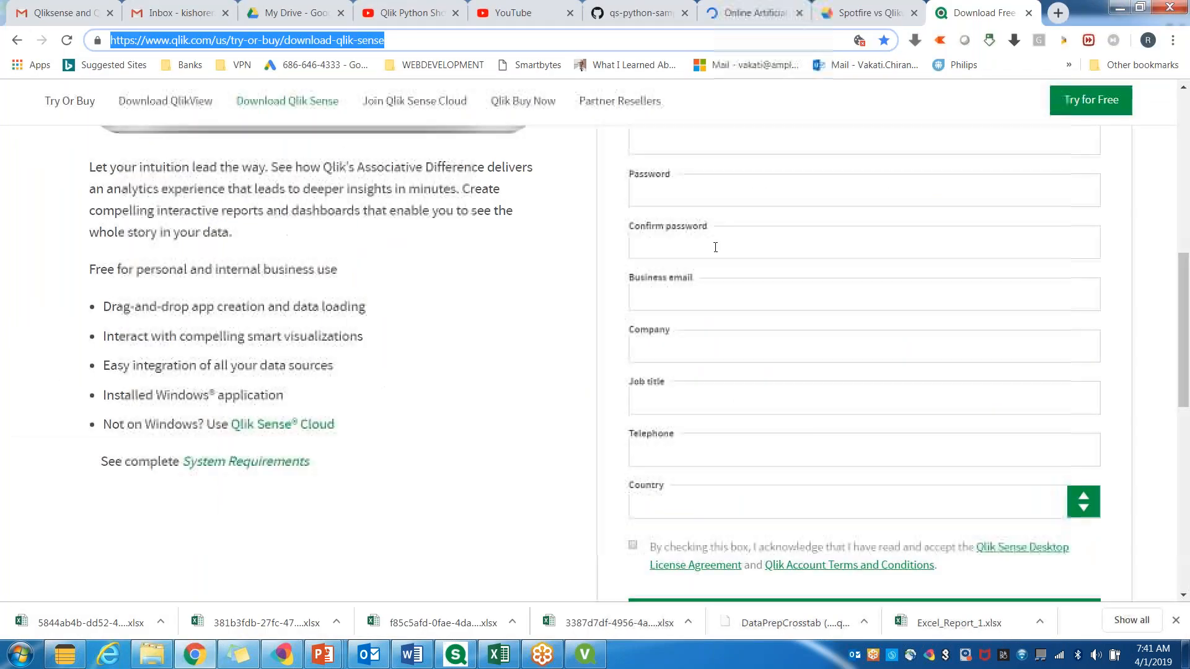
scroll(300, 297, up, 6)
scroll(299, 292, up, 3)
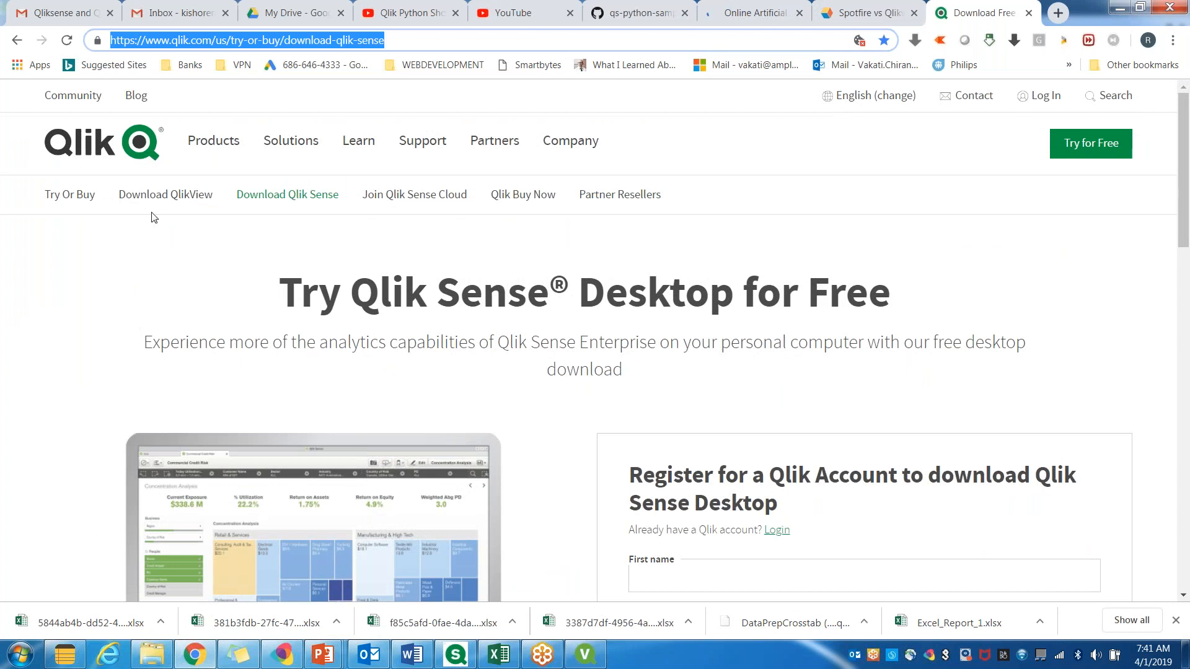
click(135, 200)
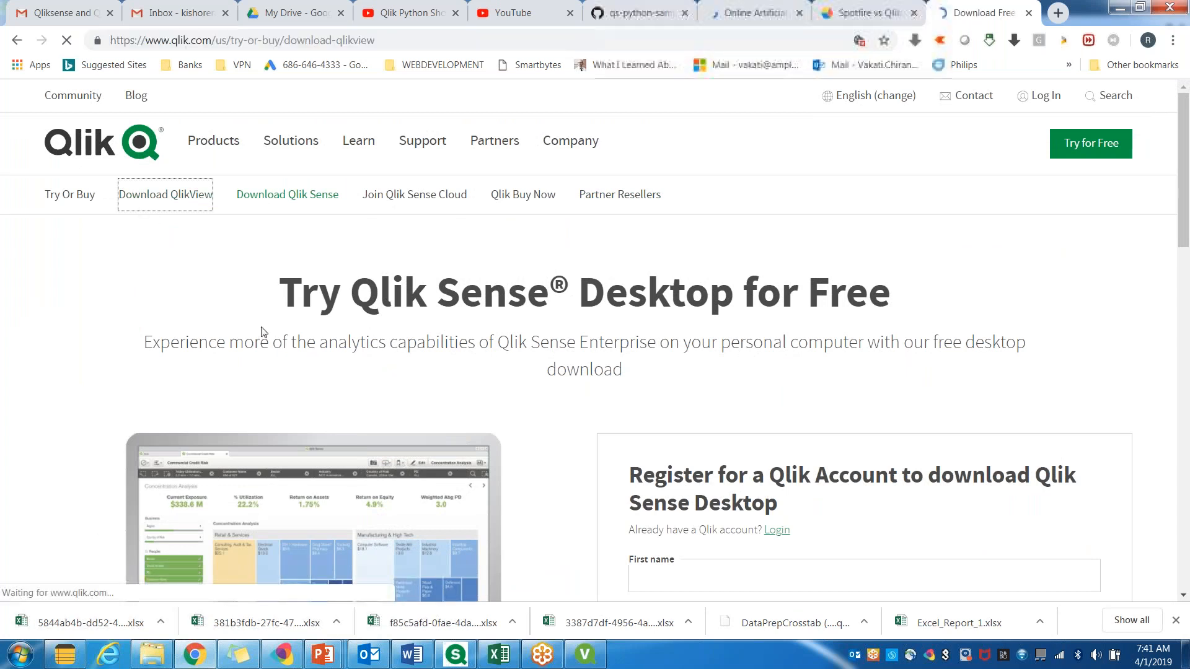
scroll(560, 428, down, 5)
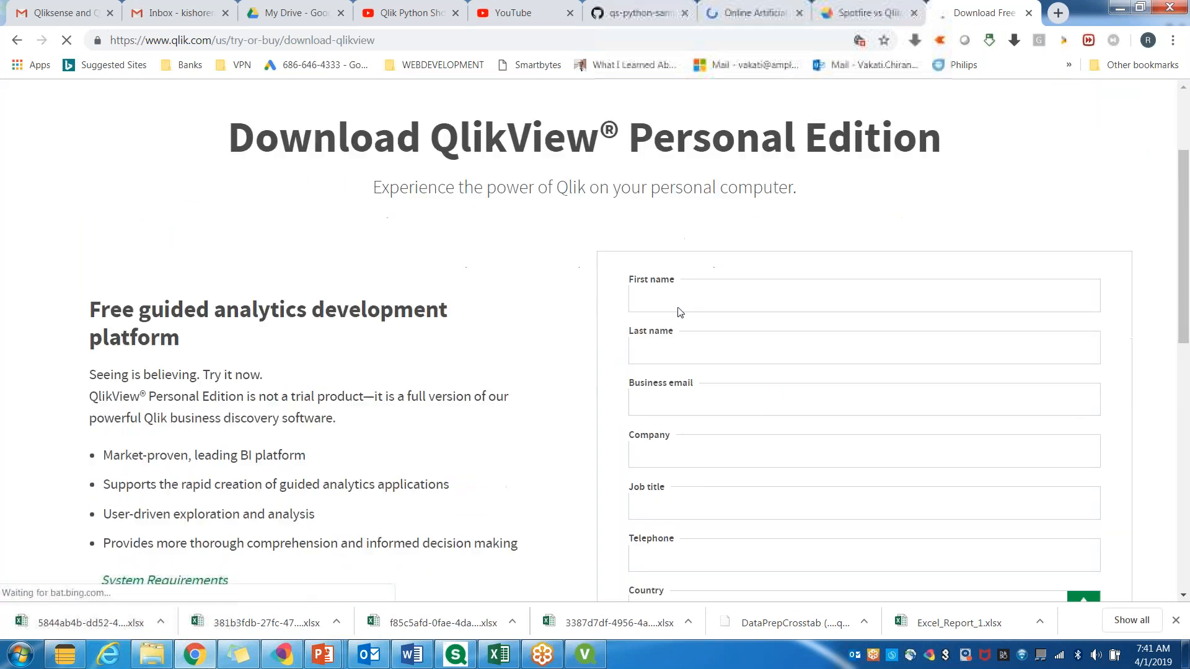
scroll(560, 428, up, 5)
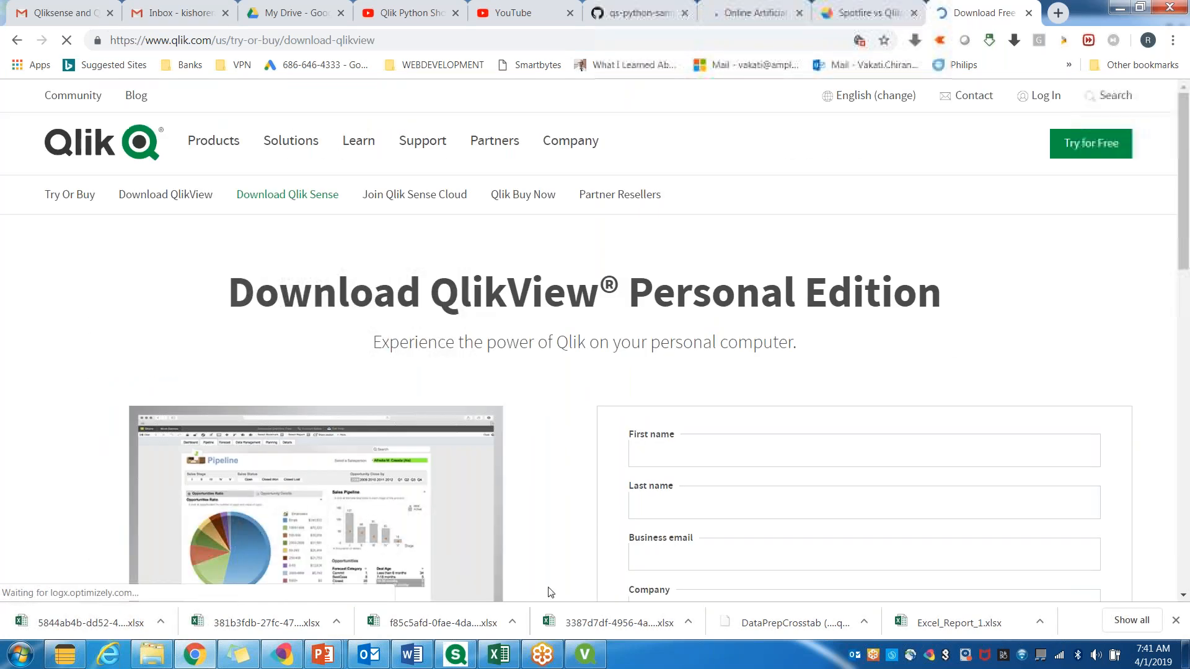
Step: Switch to Qlik Sense Desktop, open the Qlik Sense Cloud site from the hub and highlight its web address
click(456, 655)
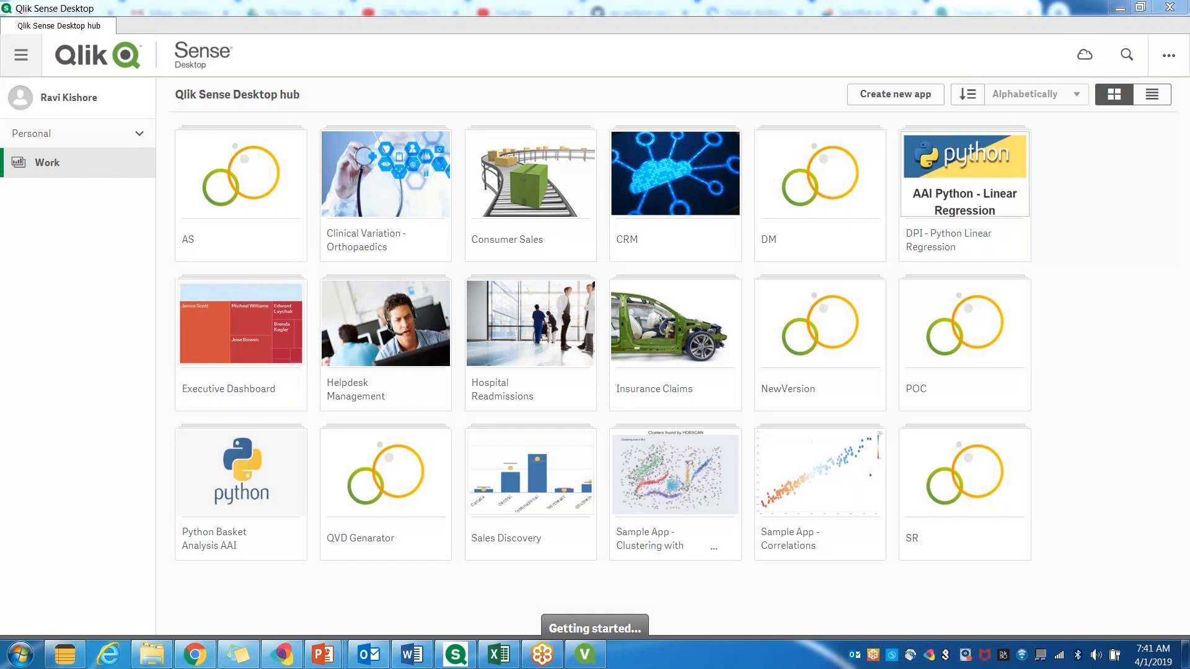
click(1083, 57)
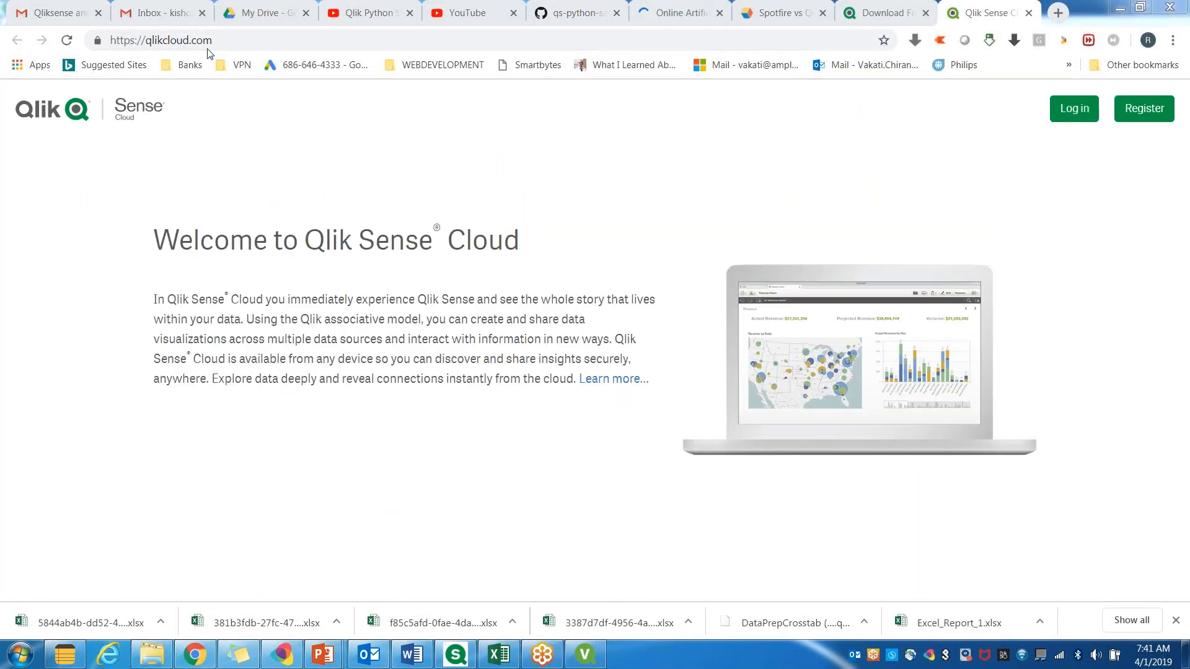
click(229, 42)
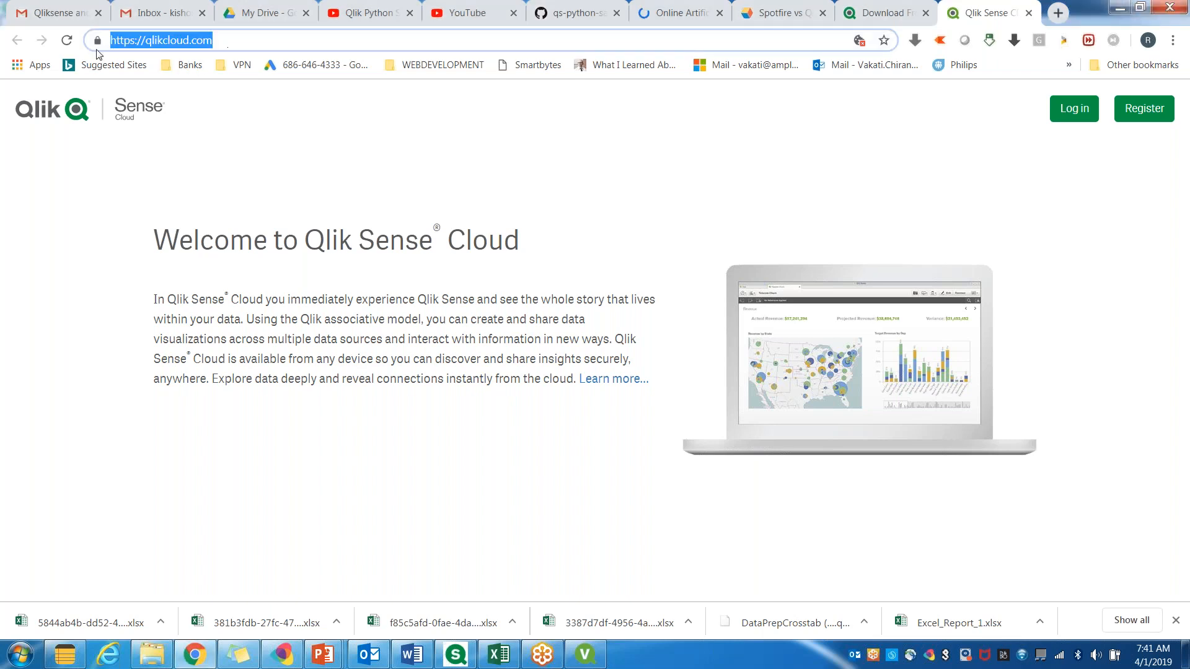
click(229, 38)
Step: Log in to Qlik Sense Cloud with the saved credentials and look through the apps and data files in My work
click(1061, 116)
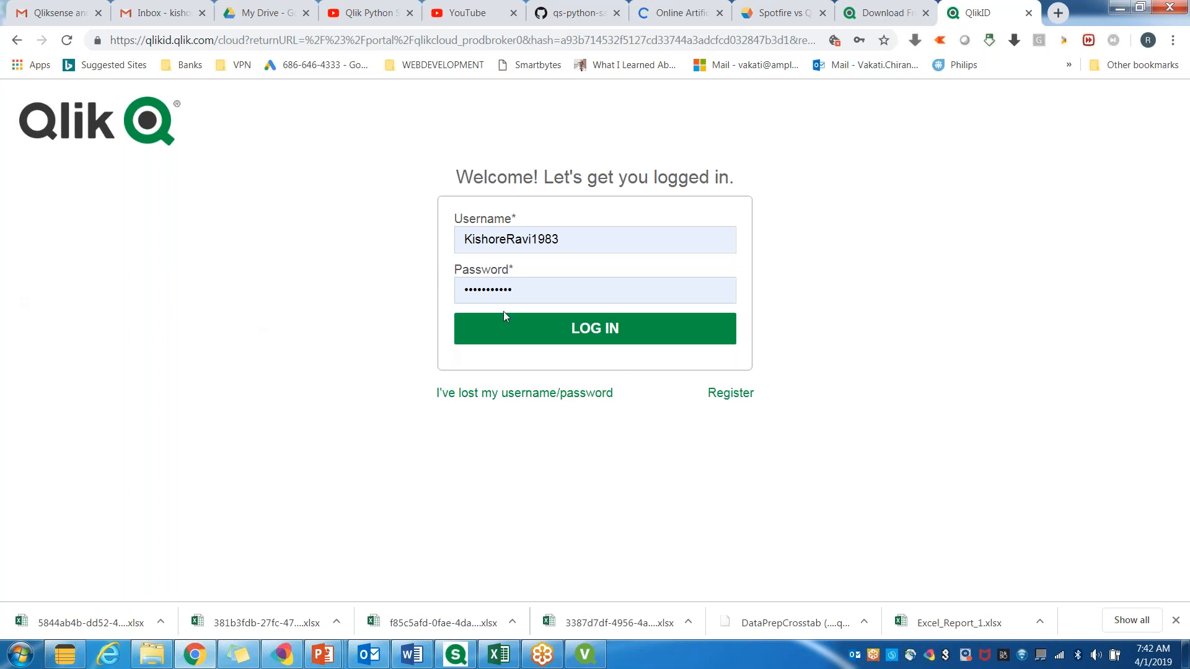
click(582, 329)
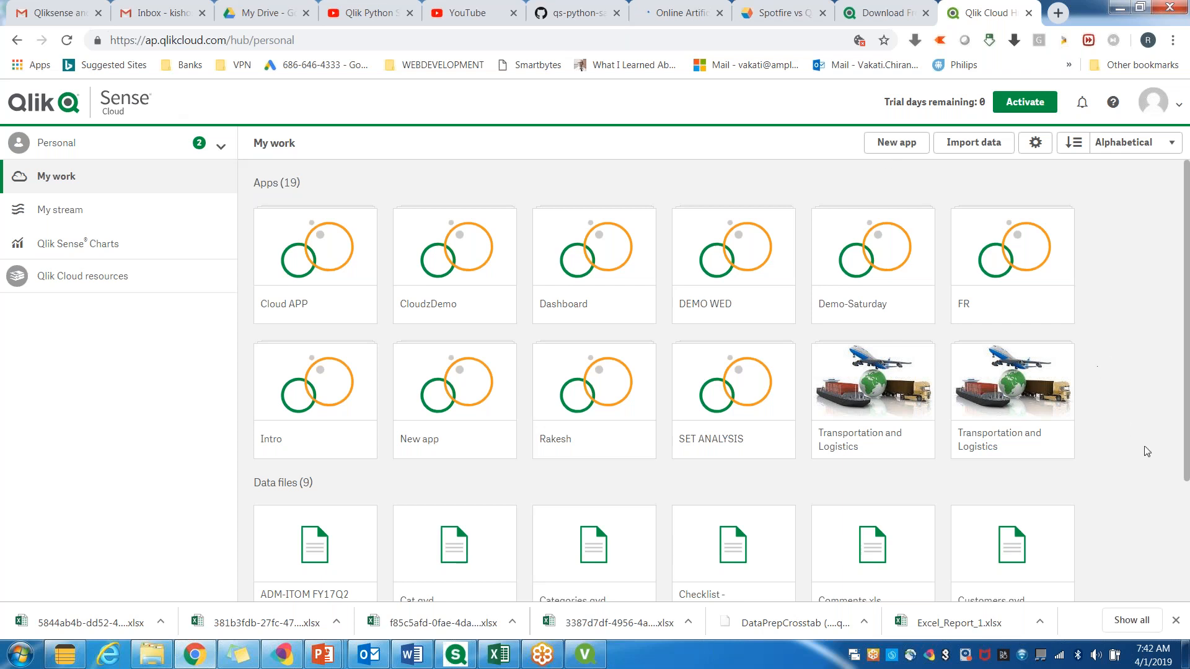
scroll(1187, 453, down, 3)
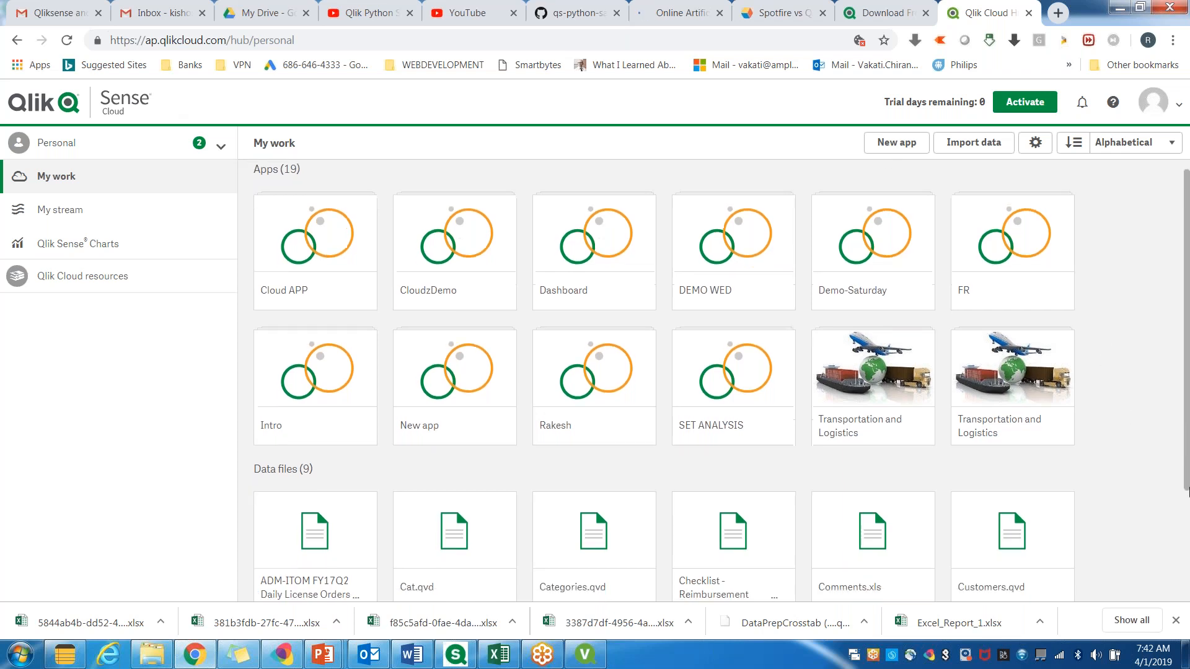
scroll(1188, 444, up, 1)
scroll(1188, 445, up, 1)
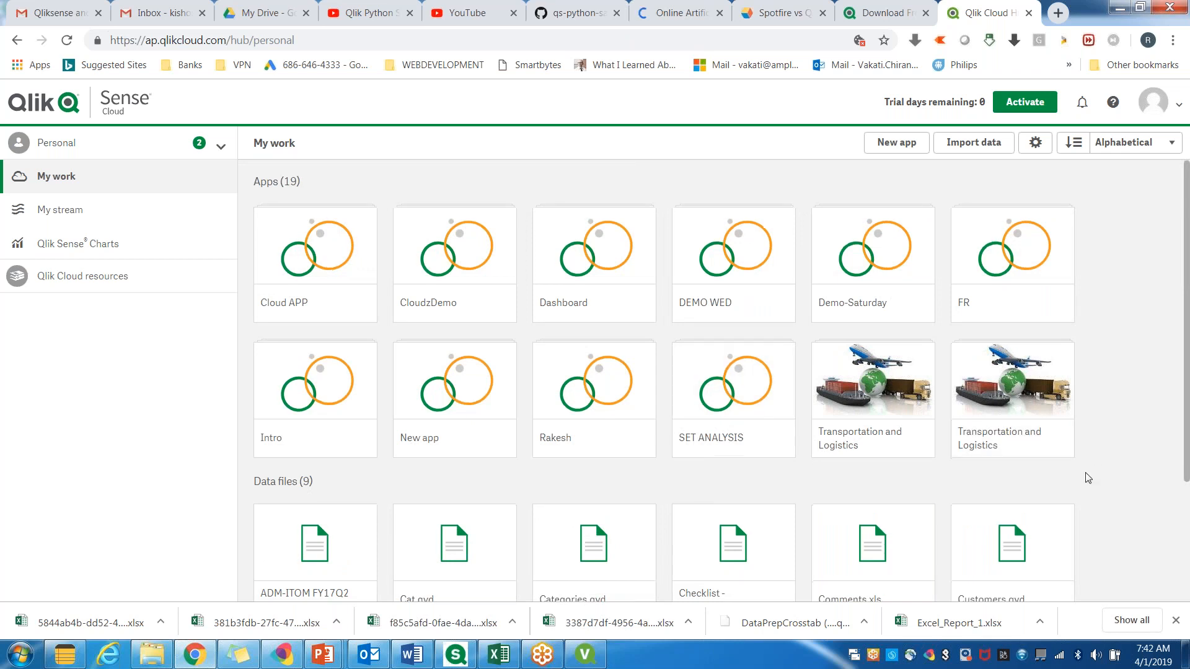
Step: Switch to Qlik Sense Desktop and create a new app named DEMO
click(456, 654)
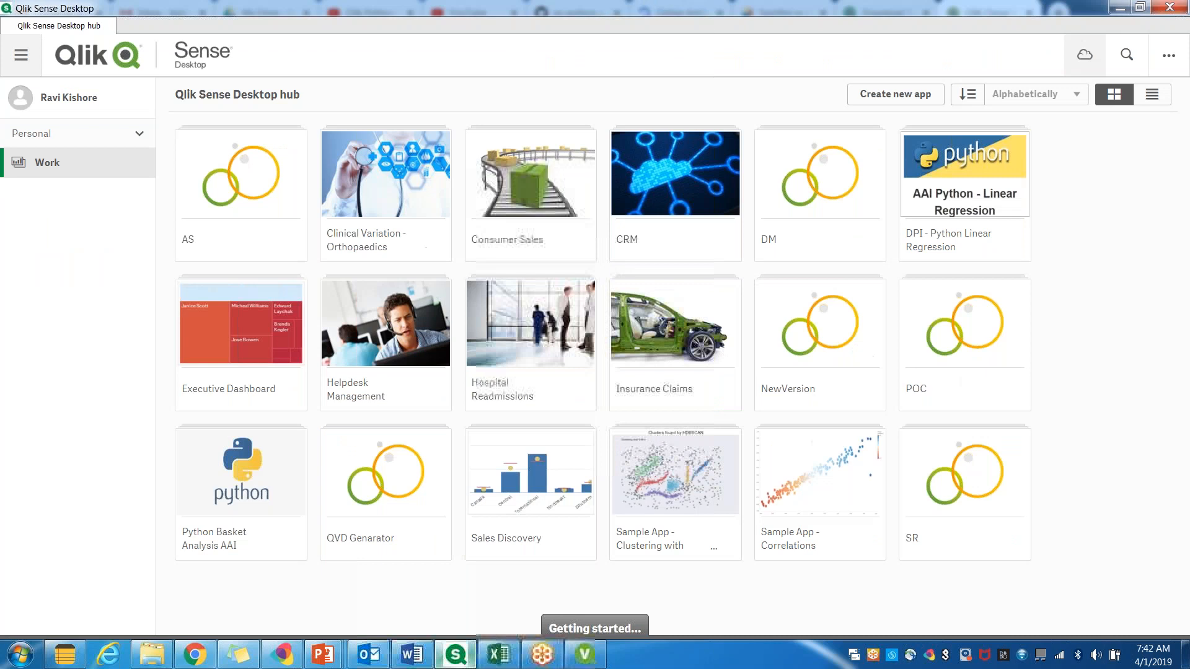
click(895, 94)
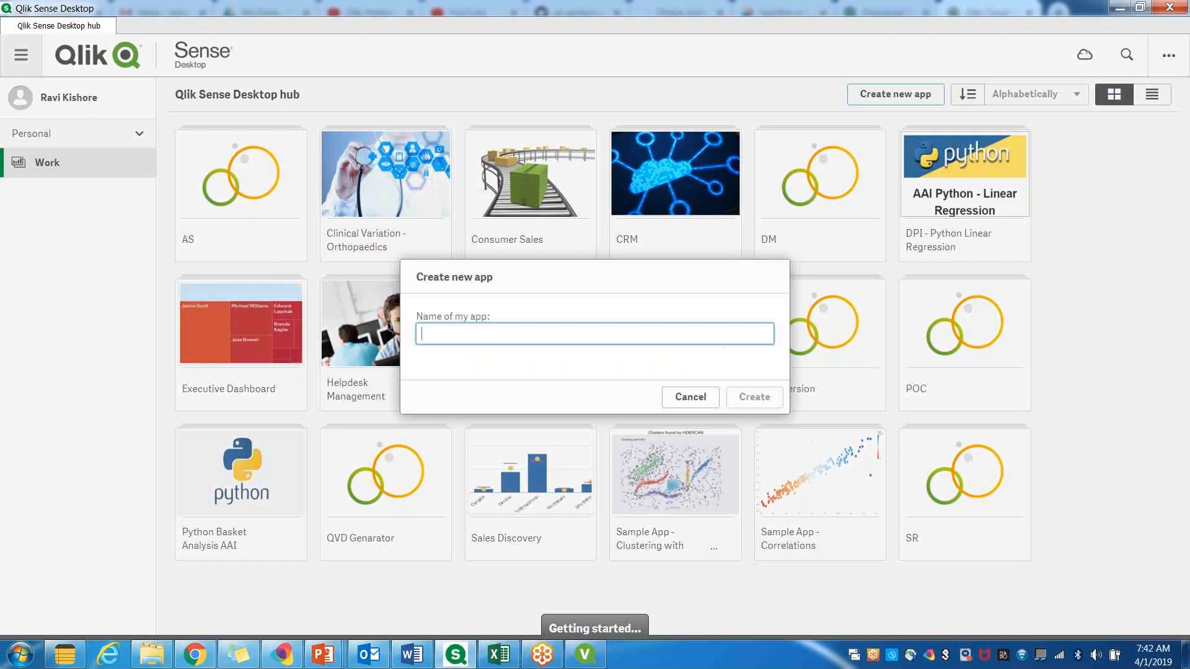
text(DEMO)
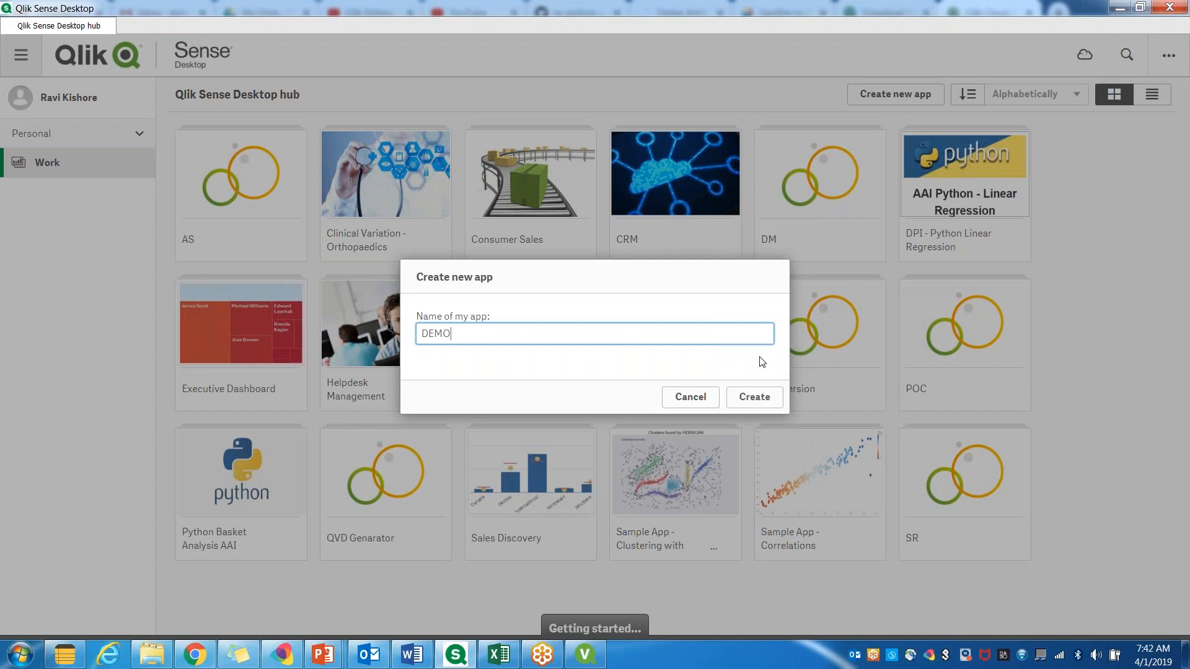
click(756, 401)
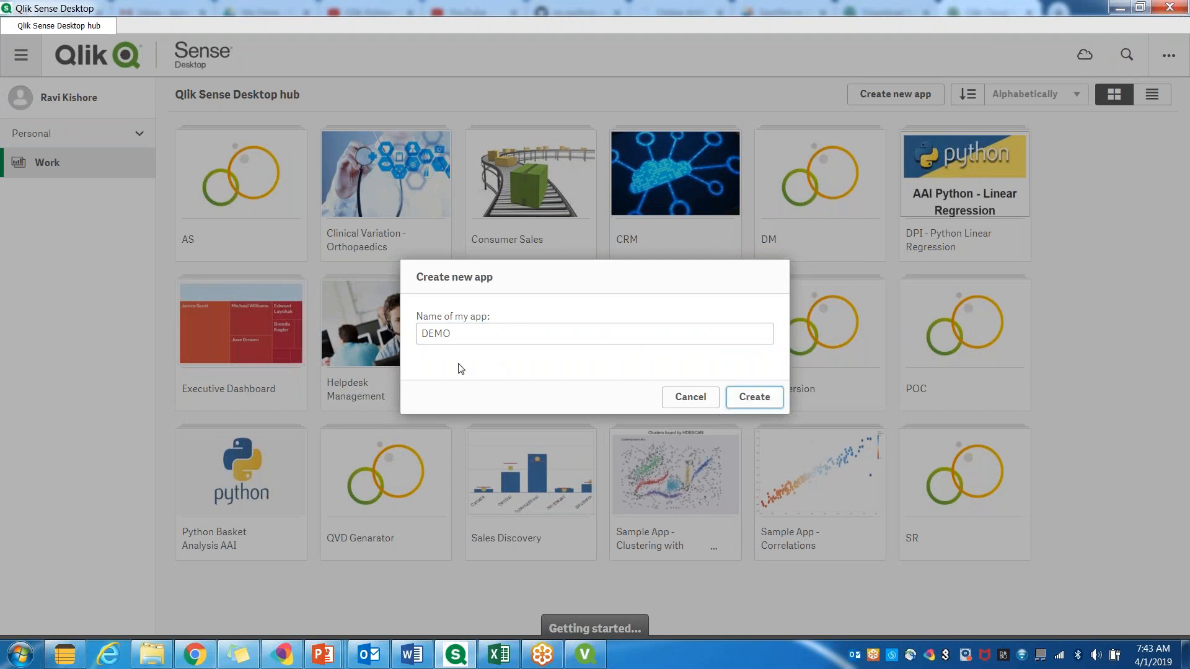
click(754, 400)
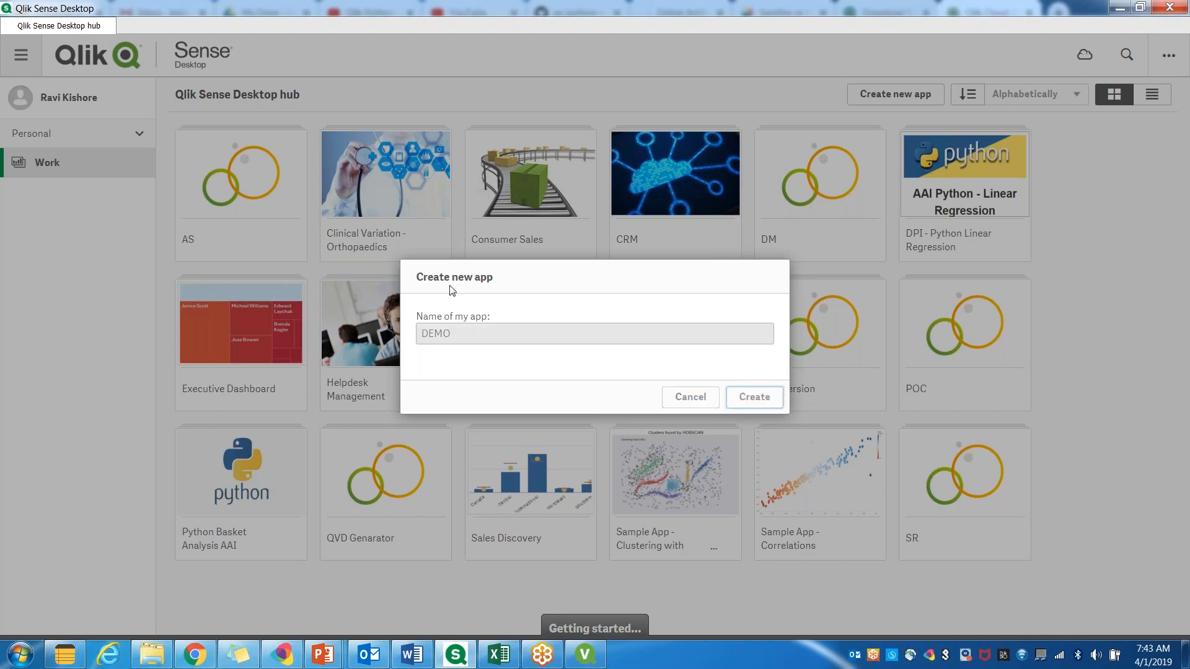
Step: Locate DEMO.qvf in the Apps folder in Windows Explorer and return to Qlik Sense Desktop
click(162, 652)
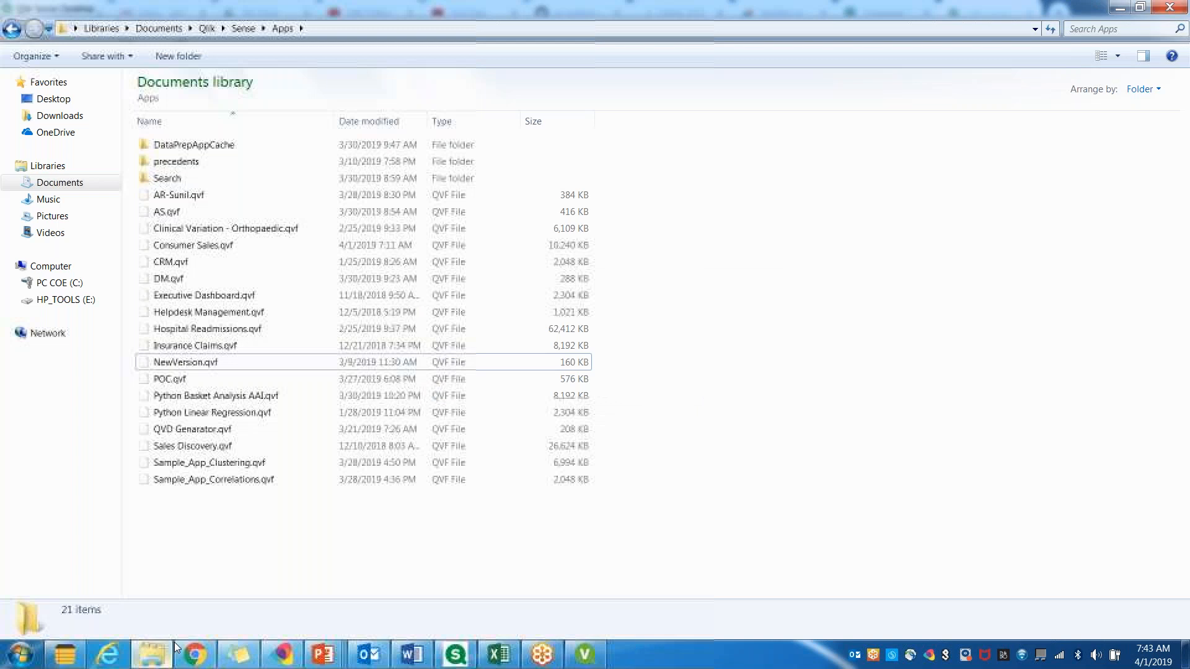
click(186, 286)
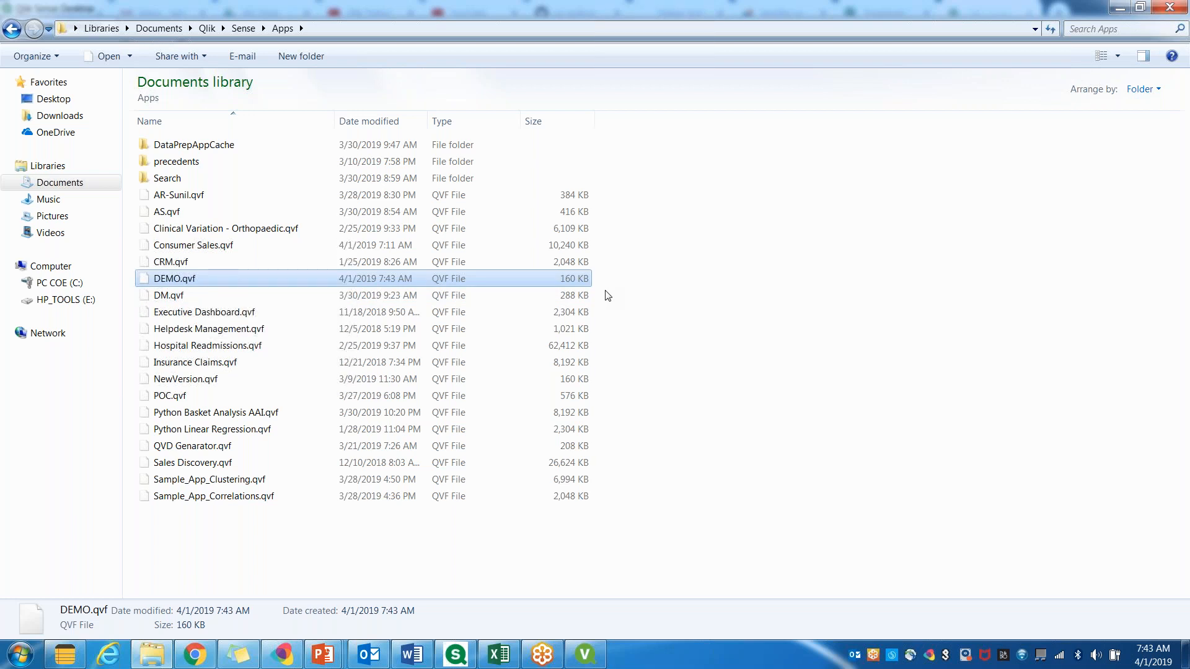
click(464, 657)
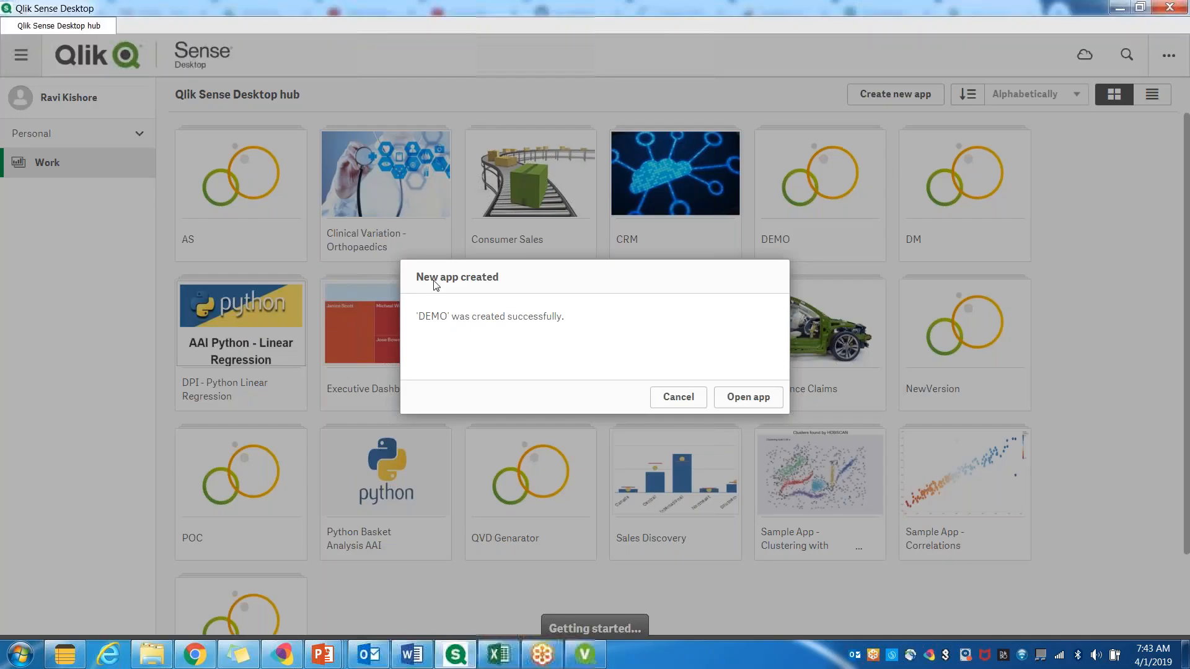
Step: Open the DEMO app, go to its data load editor and dismiss the error dialog
click(747, 406)
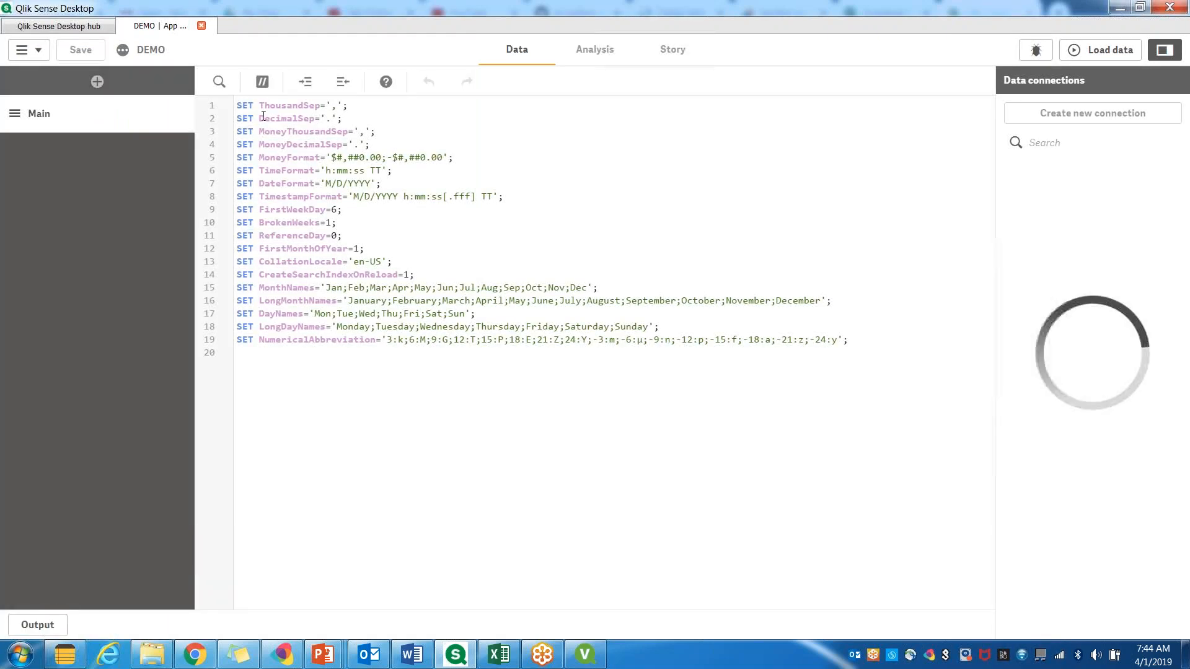
click(297, 368)
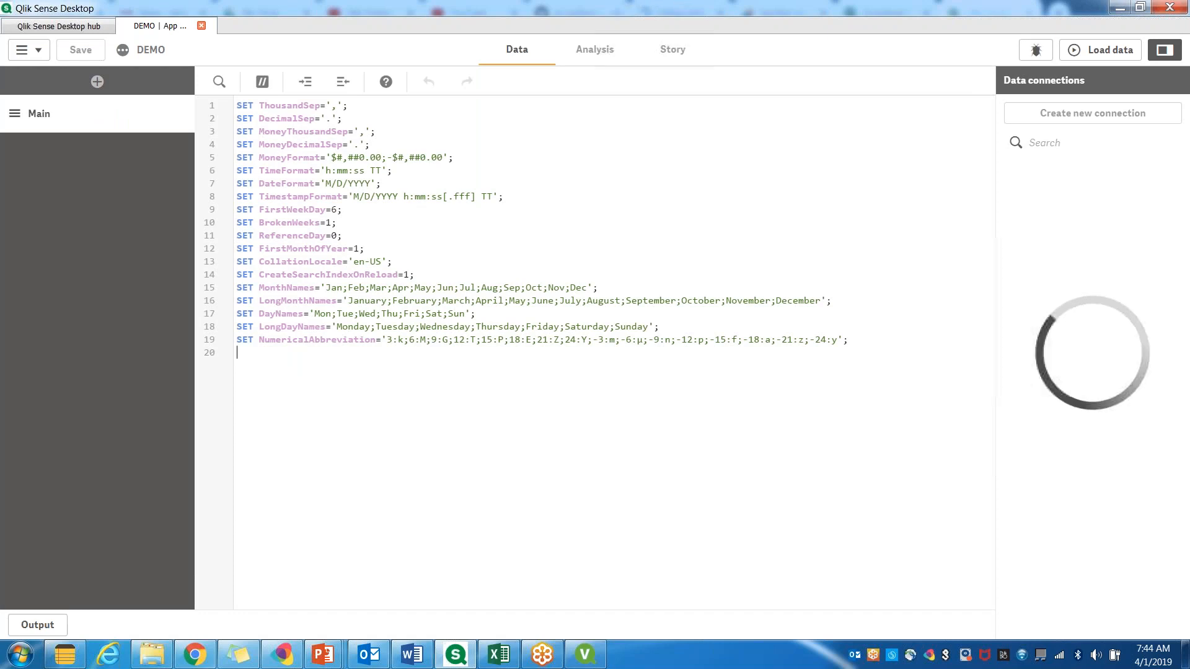
click(30, 53)
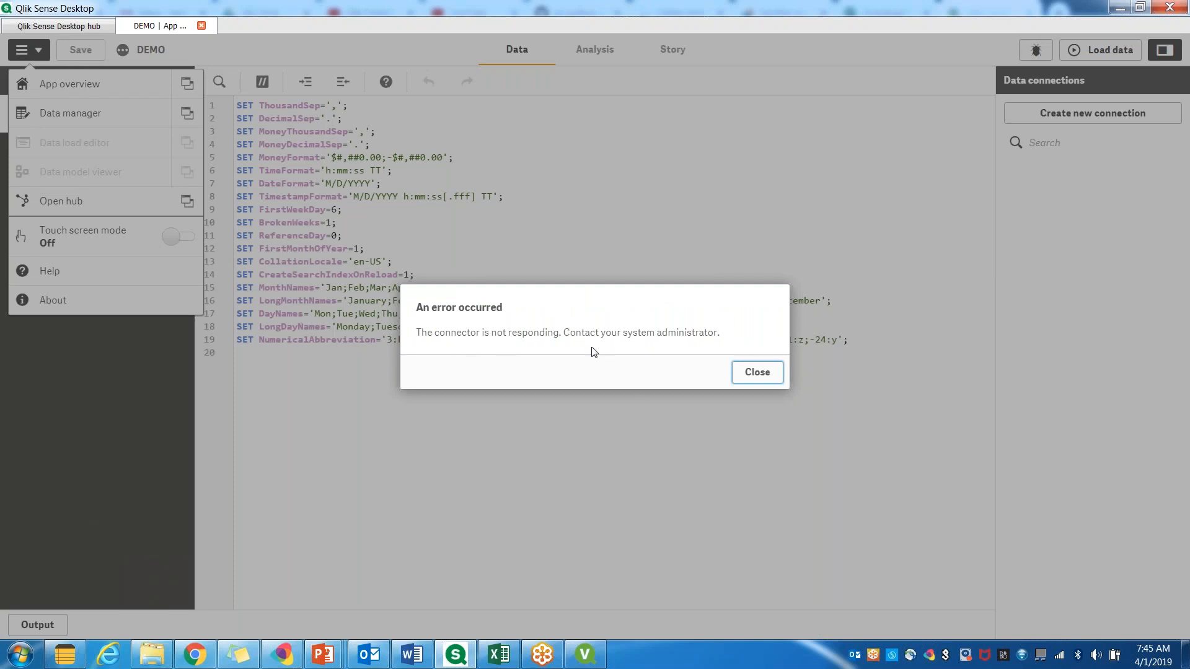
click(551, 331)
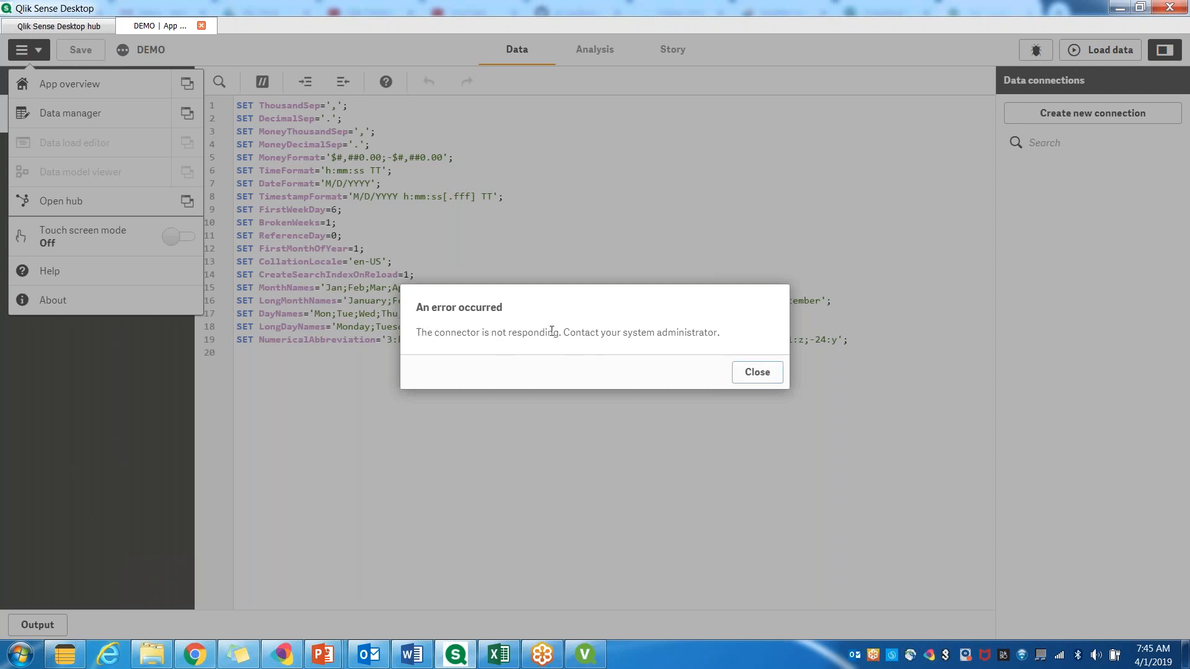
click(757, 372)
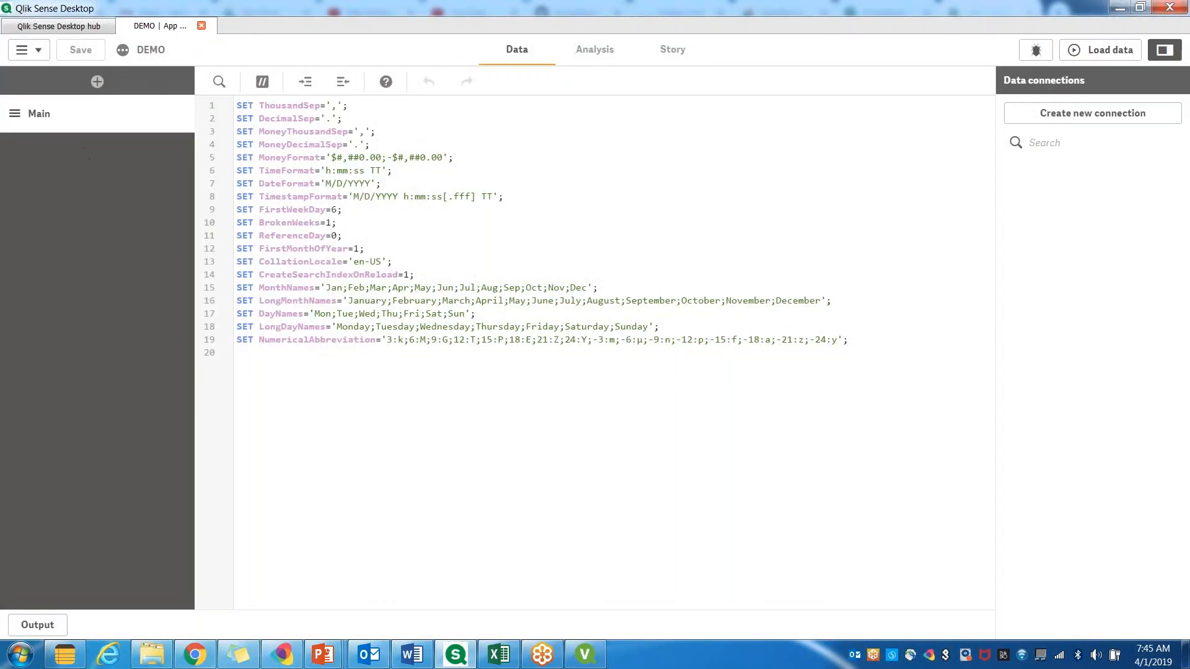
Step: Open the hub from within the DEMO app and go back to the app's data load editor
click(28, 49)
click(160, 208)
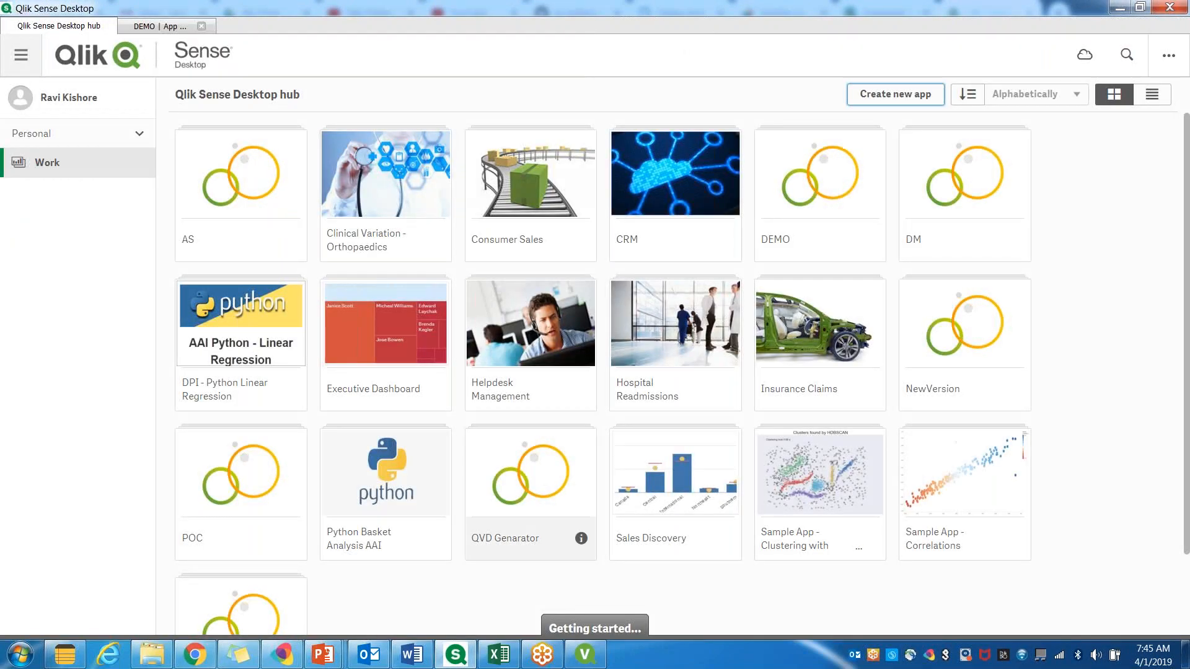
click(144, 27)
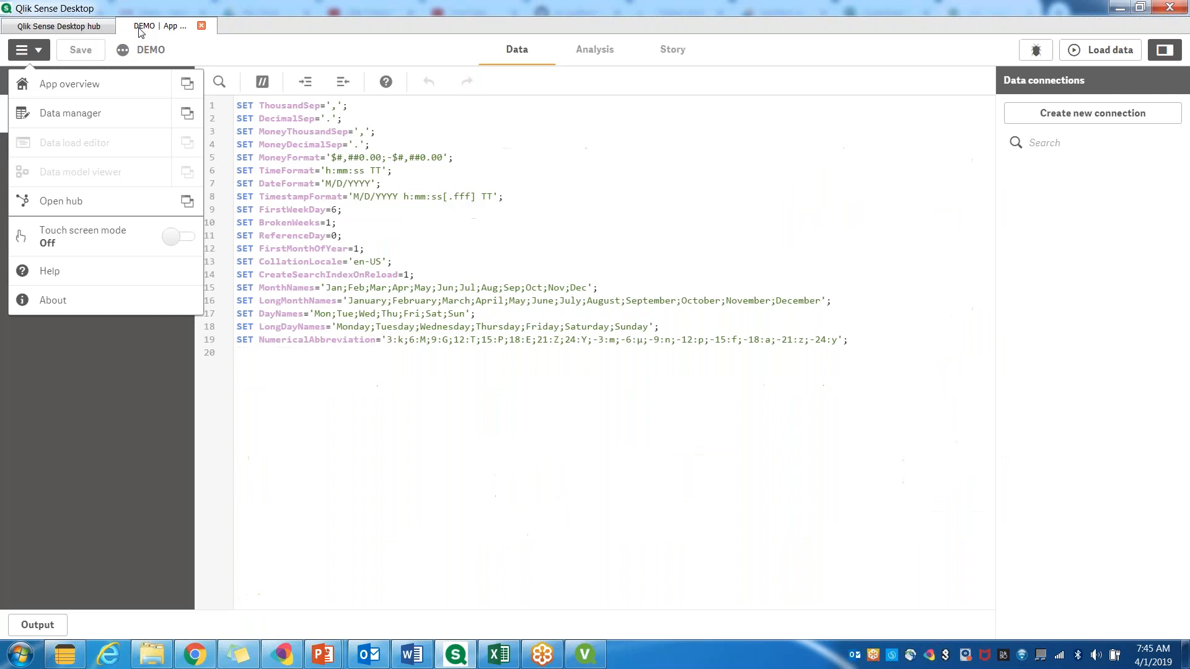
Step: Add two blank lines at the end of the Main section of the load script
click(367, 456)
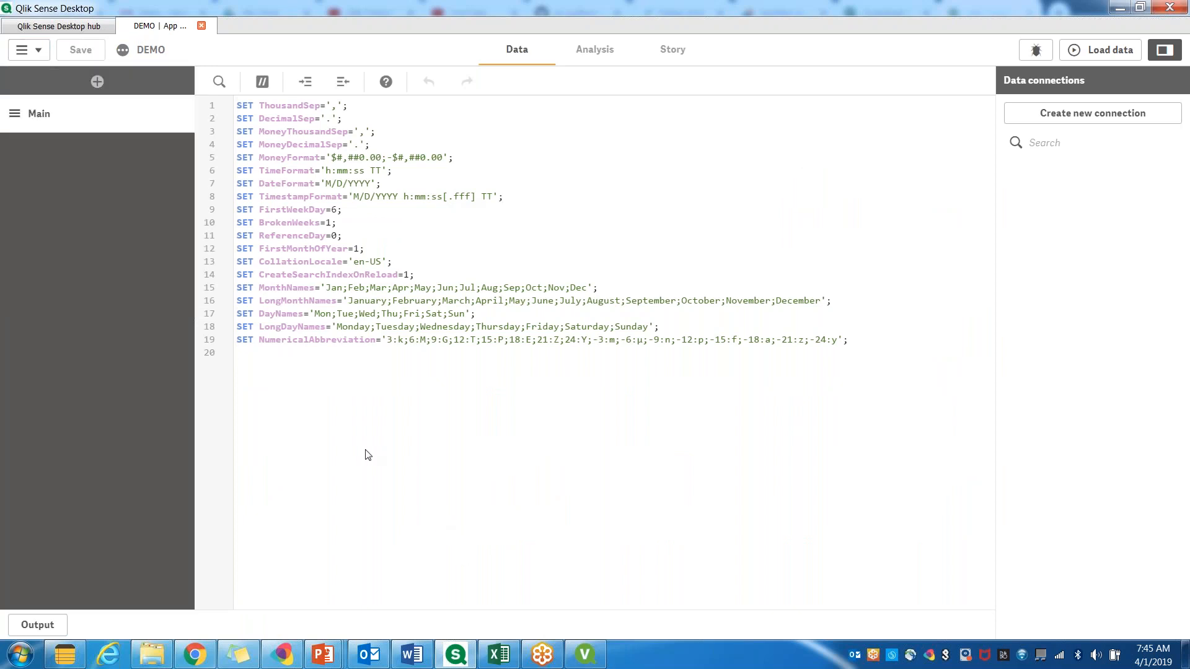
key(Return)
key(Return)
Step: Open the dialog for a new data connection and examine the available file locations and data sources
click(1068, 117)
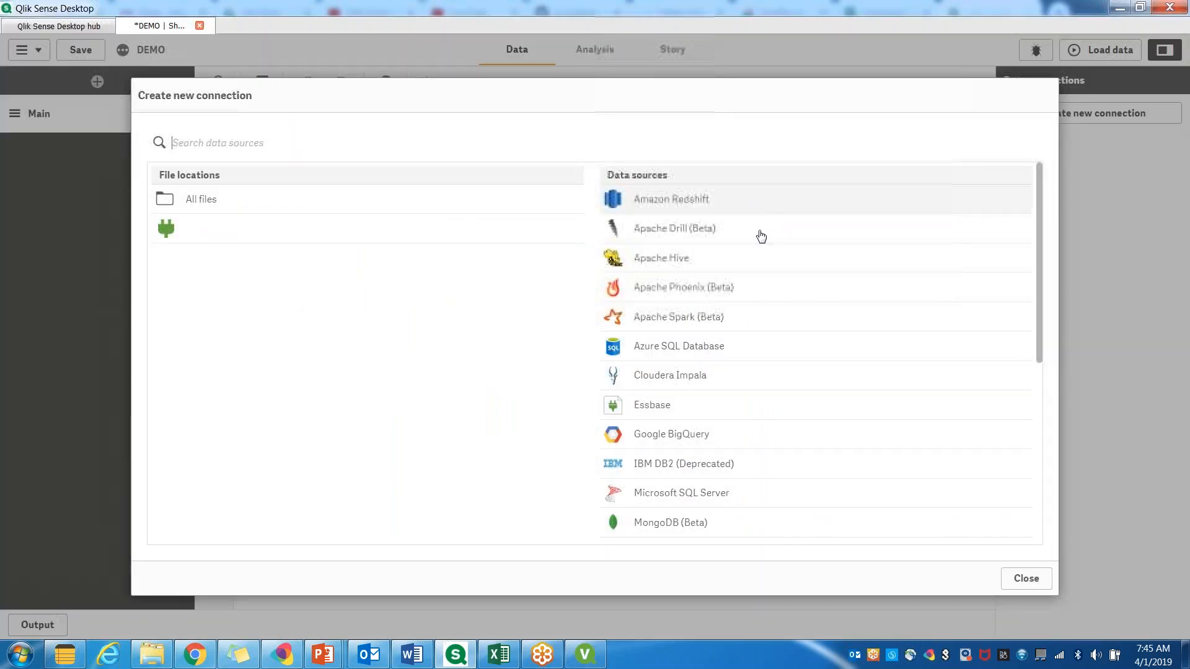
scroll(758, 372, down, 3)
scroll(753, 471, down, 3)
scroll(742, 502, up, 6)
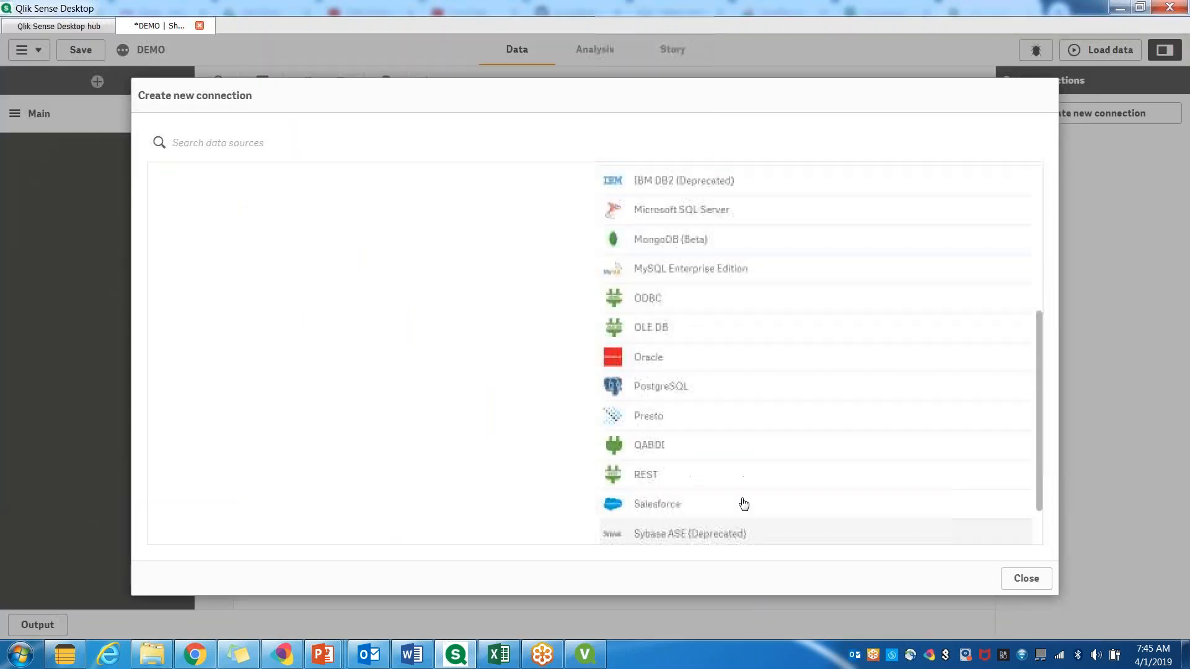
scroll(719, 434, down, 4)
scroll(731, 391, up, 5)
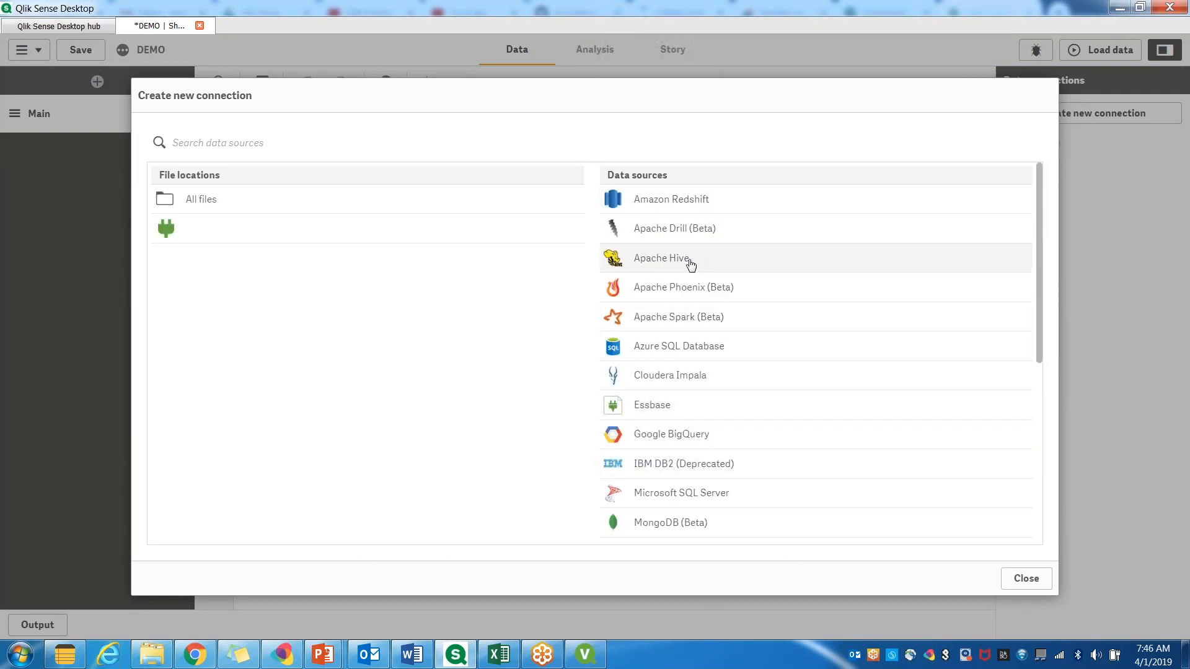
scroll(753, 310, down, 1)
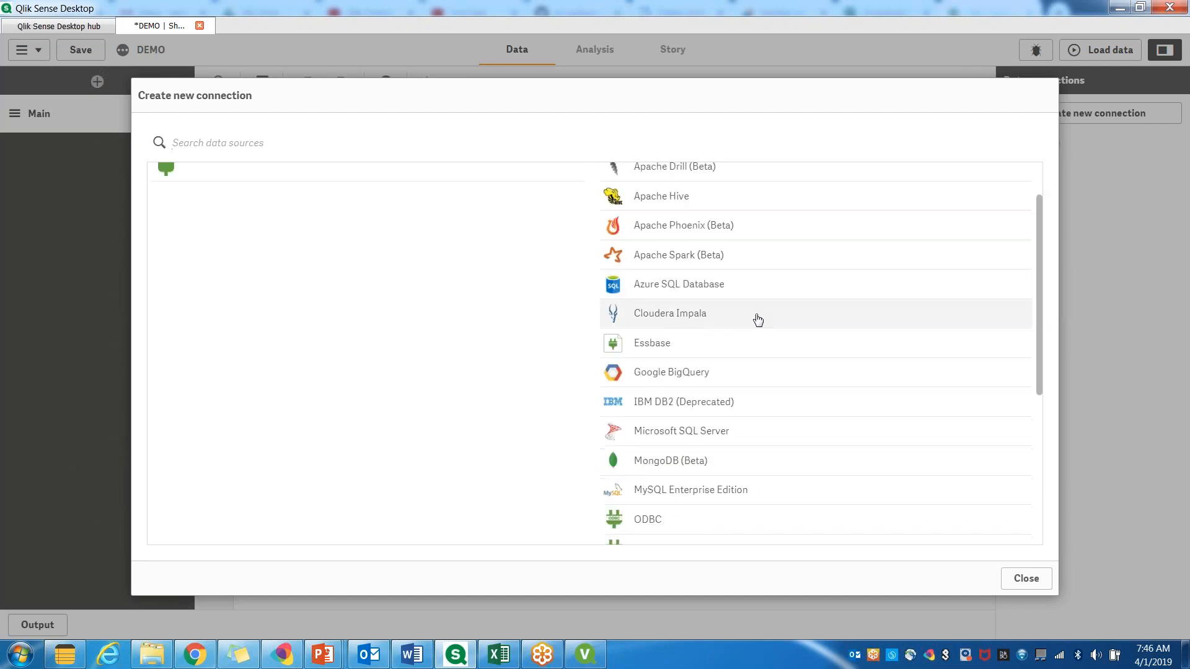
scroll(757, 319, down, 1)
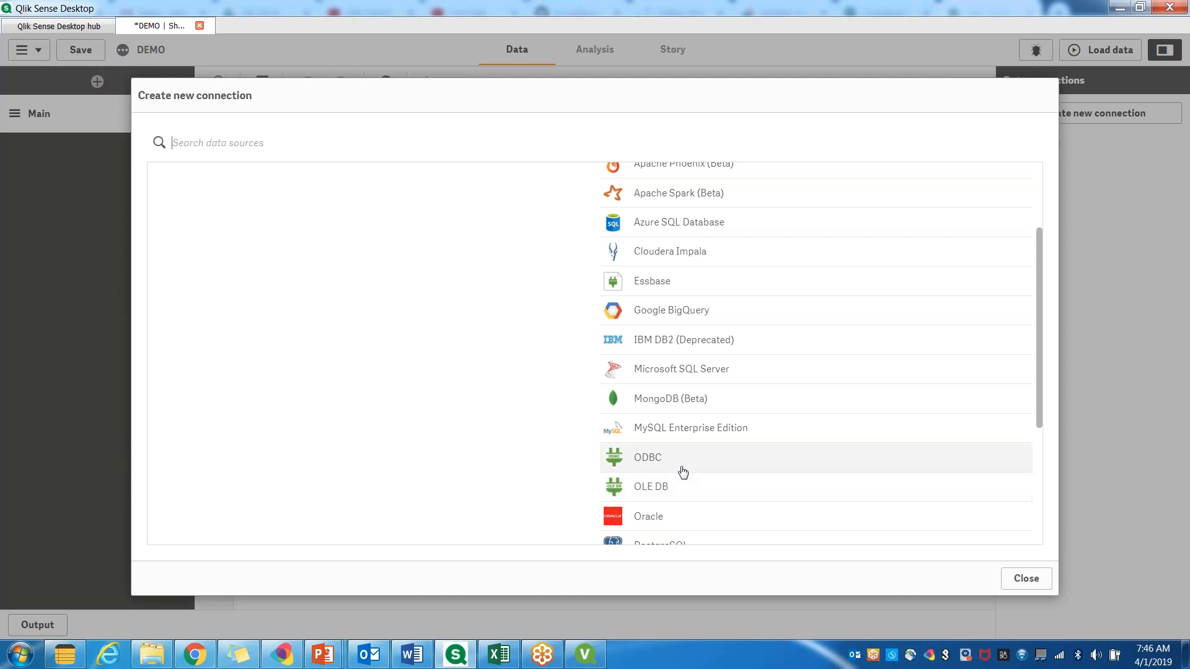
scroll(686, 476, down, 4)
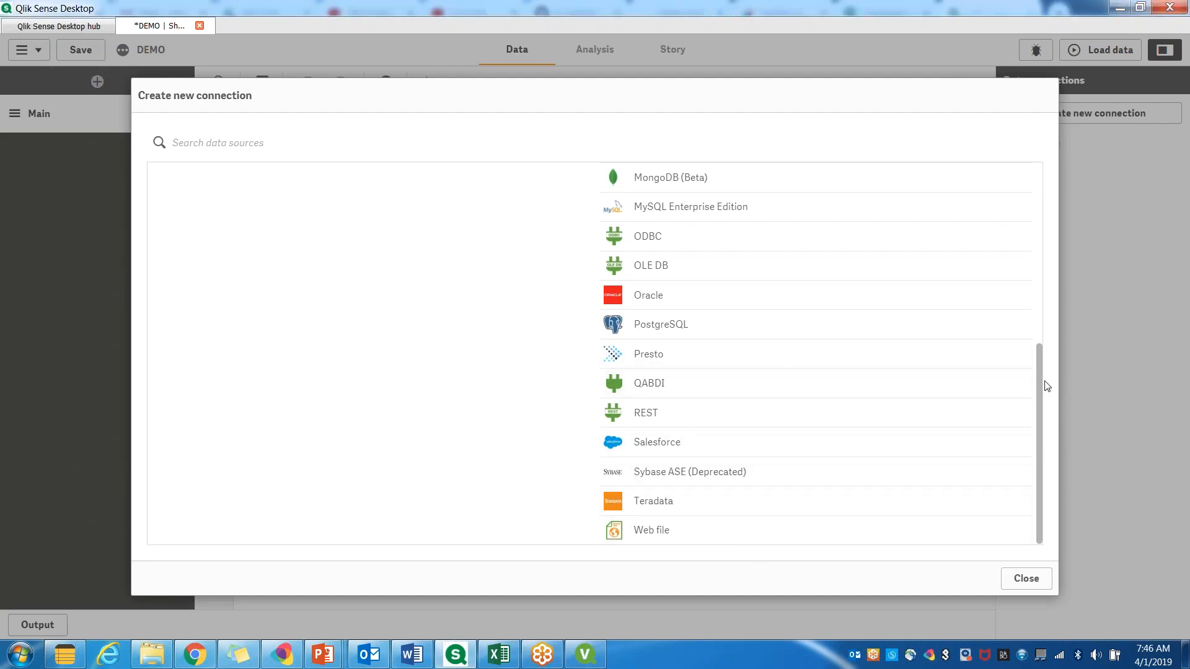
scroll(283, 309, up, 6)
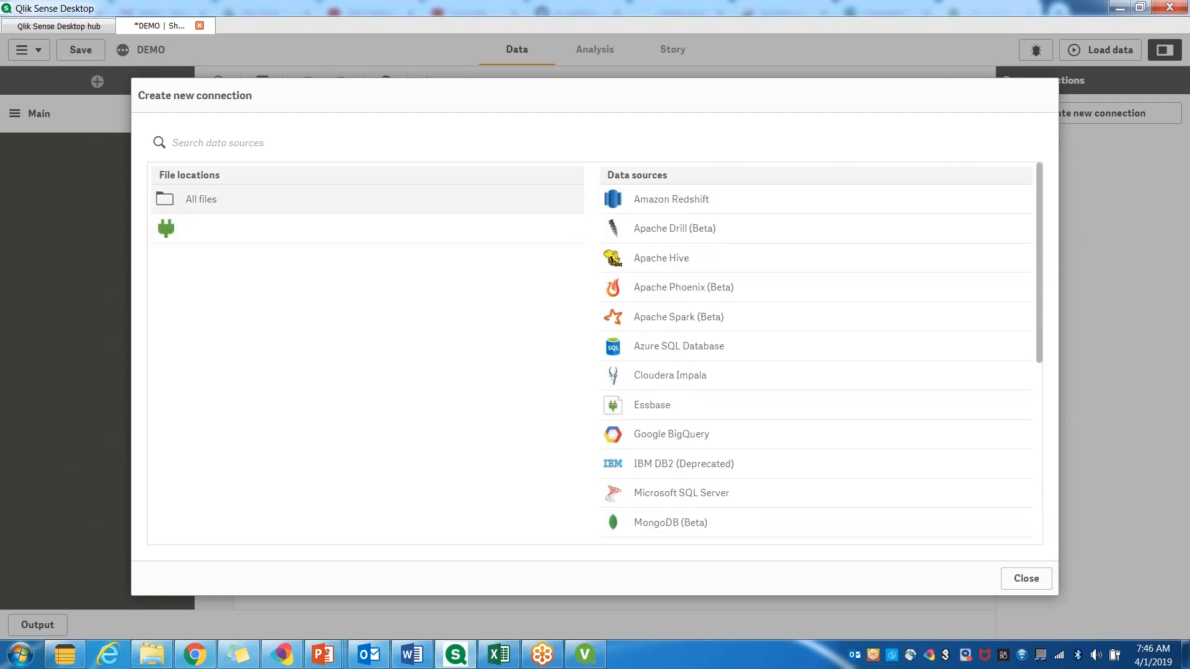
Step: Start a new folder connection from the All files location and open its path for editing
click(181, 204)
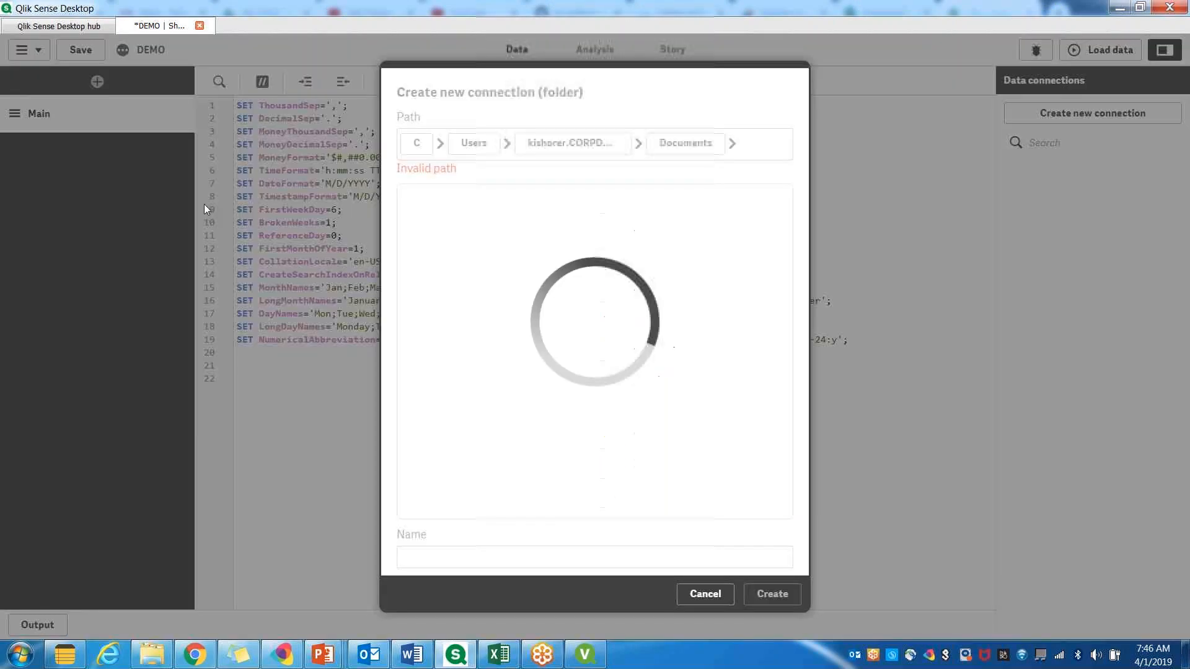
click(761, 148)
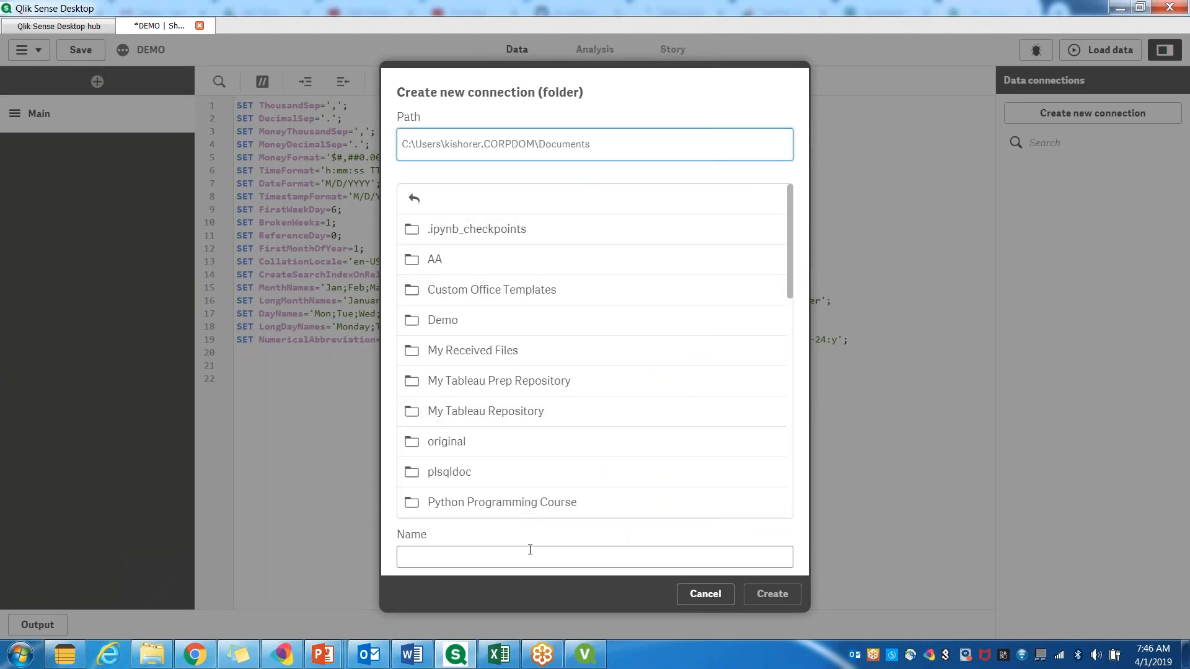
drag(592, 144, 397, 152)
Step: Switch to Windows Explorer, open the DB1 folder inside the QlikView Training folder's Data folder and copy its path
click(152, 658)
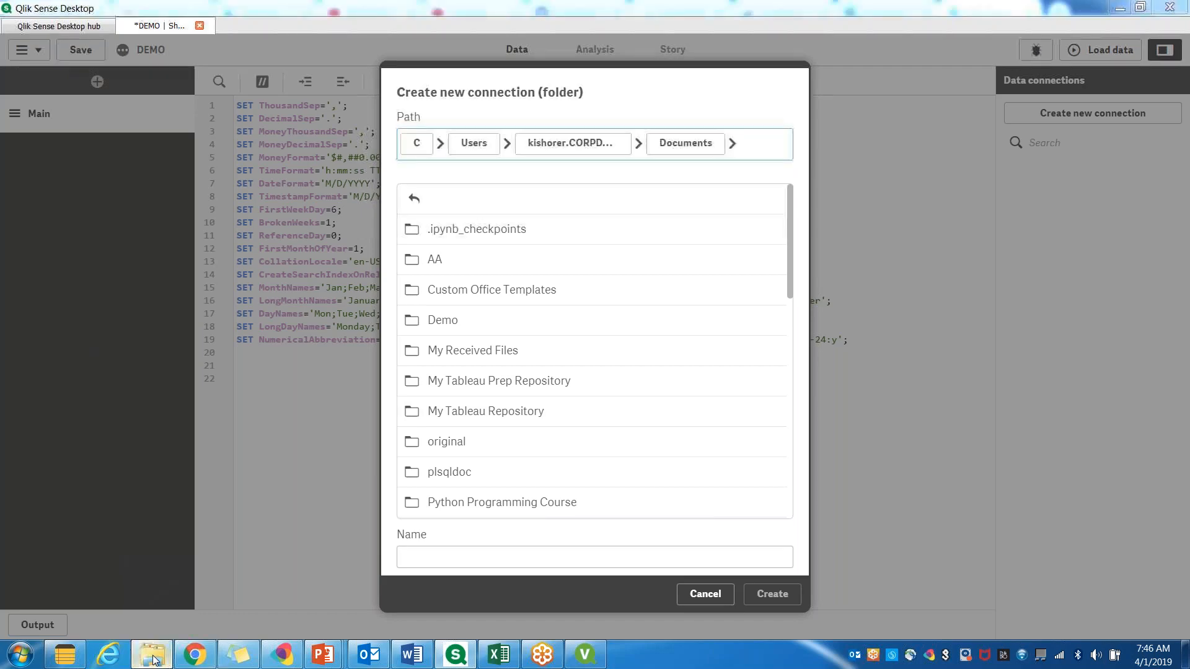
key(super+d)
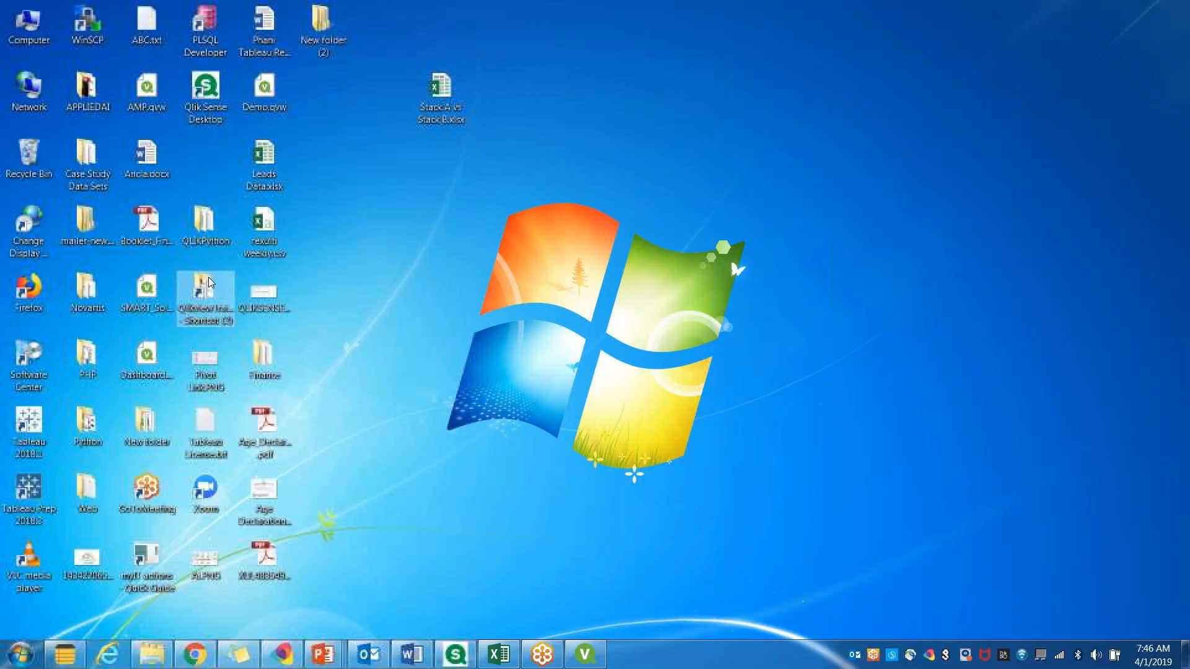
double_click(197, 304)
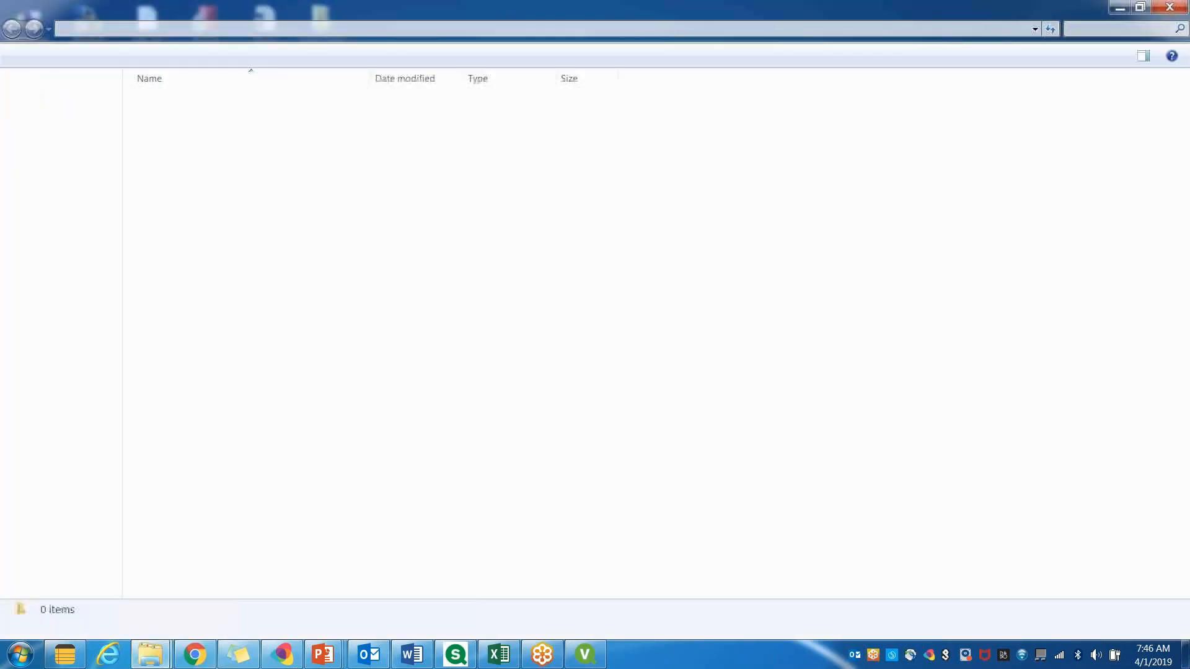
double_click(200, 176)
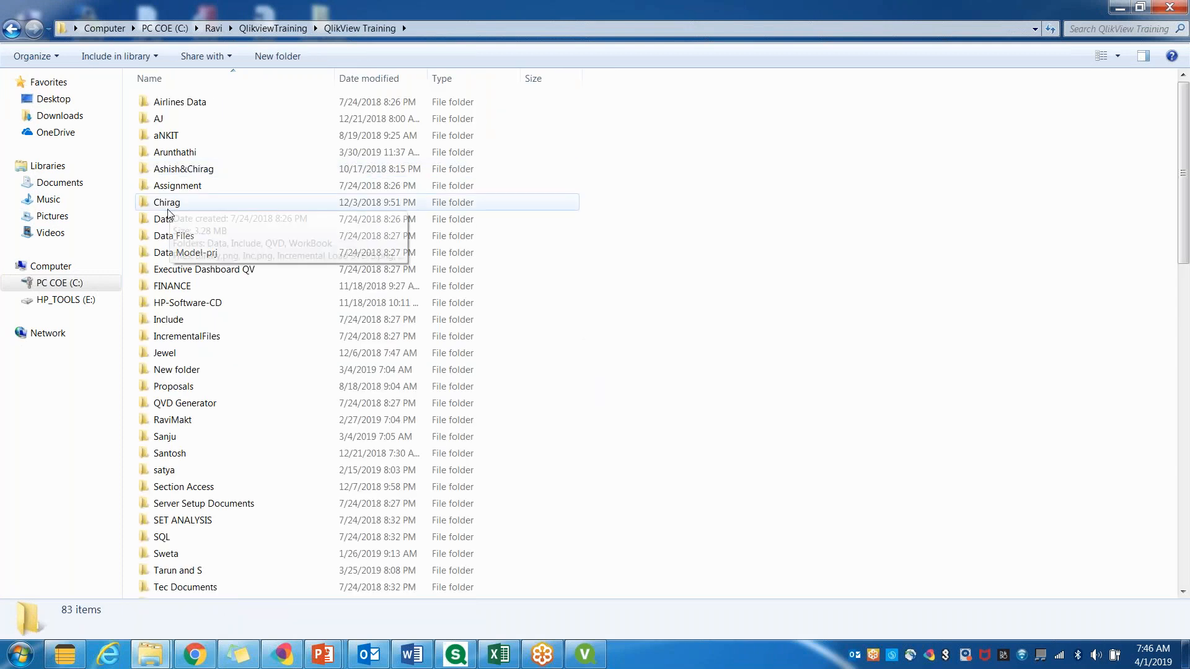
double_click(164, 230)
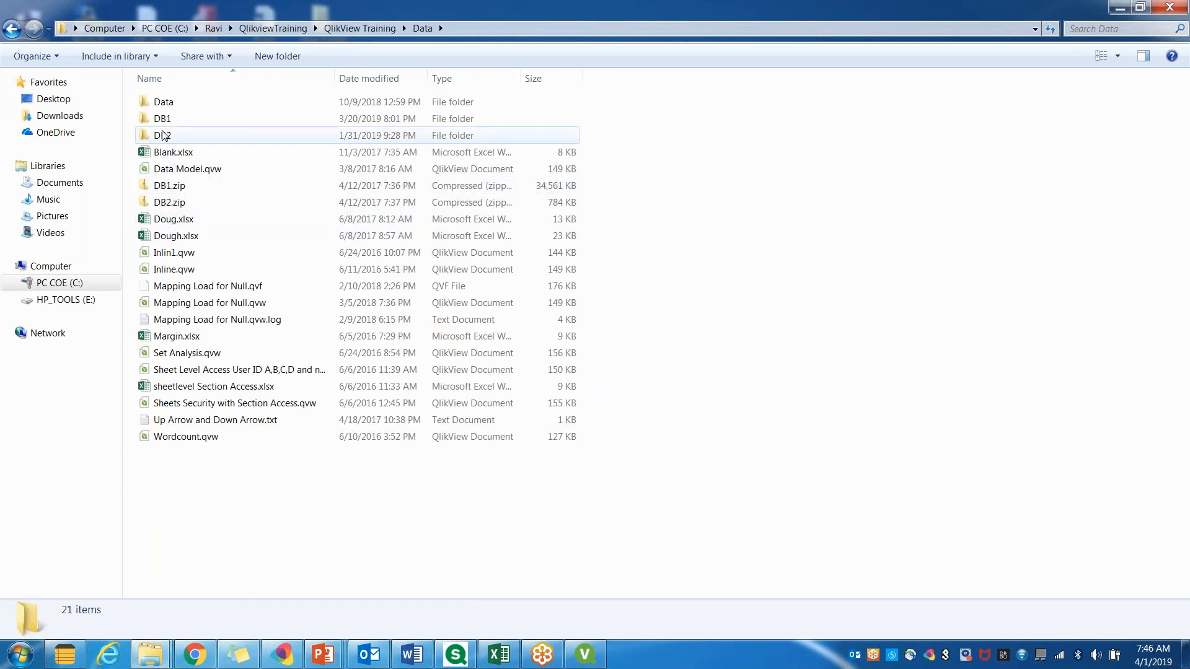
double_click(165, 119)
click(496, 28)
key(ctrl+c)
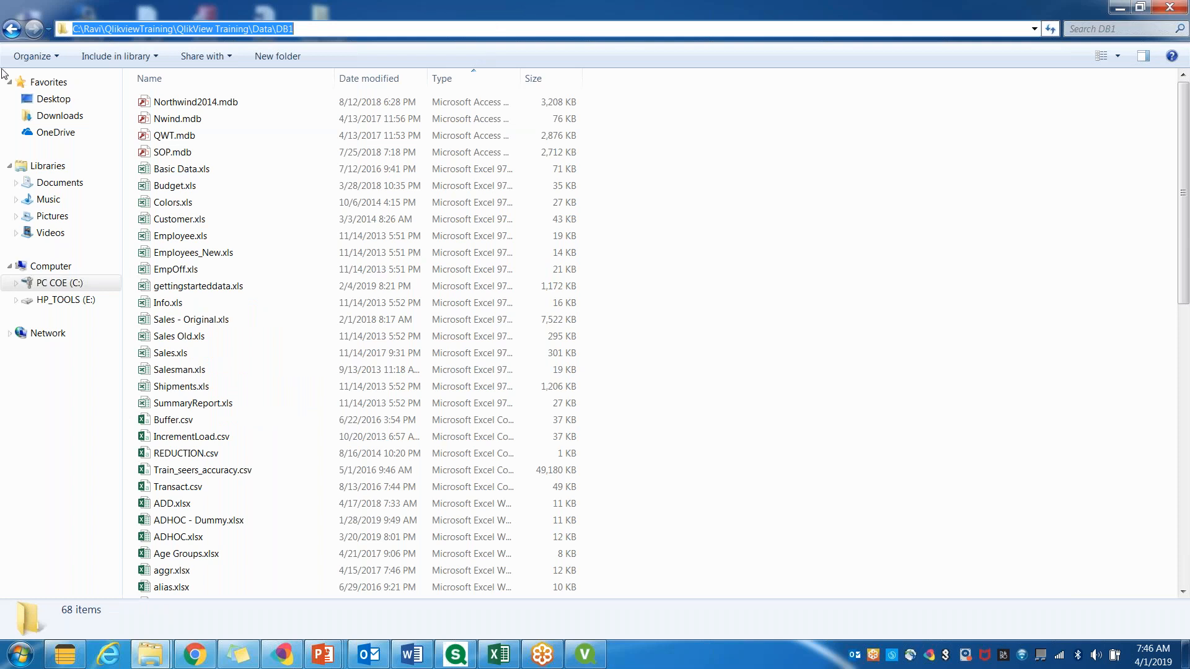
Step: Return to Qlik Sense Desktop and replace the folder connection's path with the copied DB1 folder path
click(456, 655)
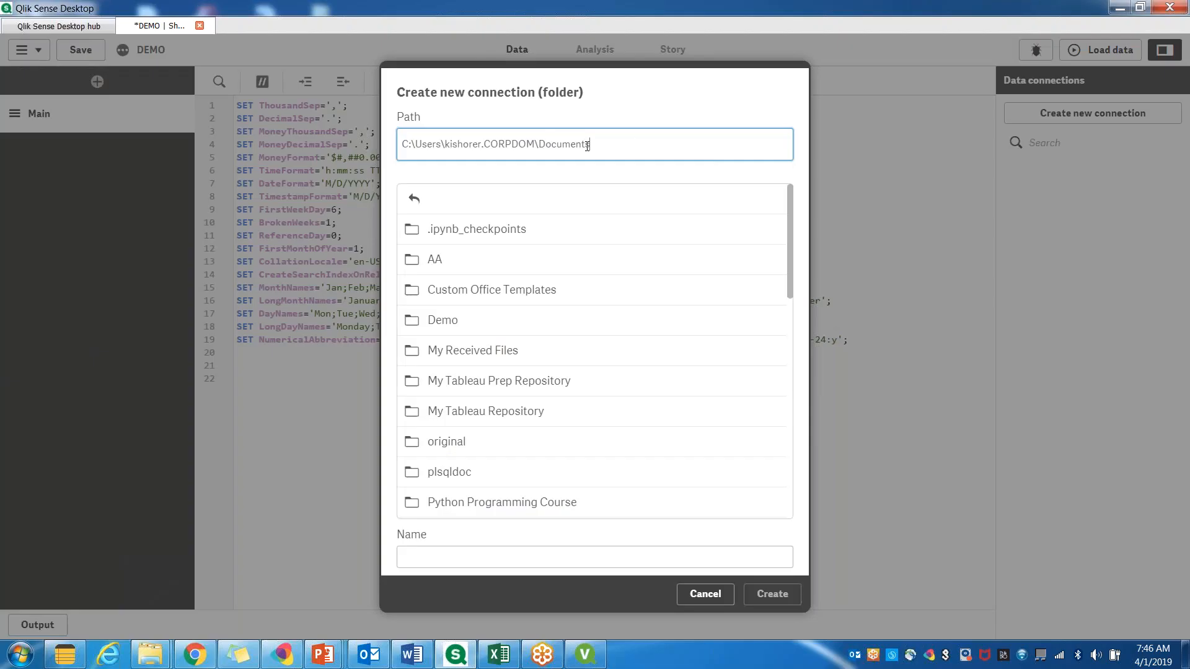
drag(592, 144, 400, 144)
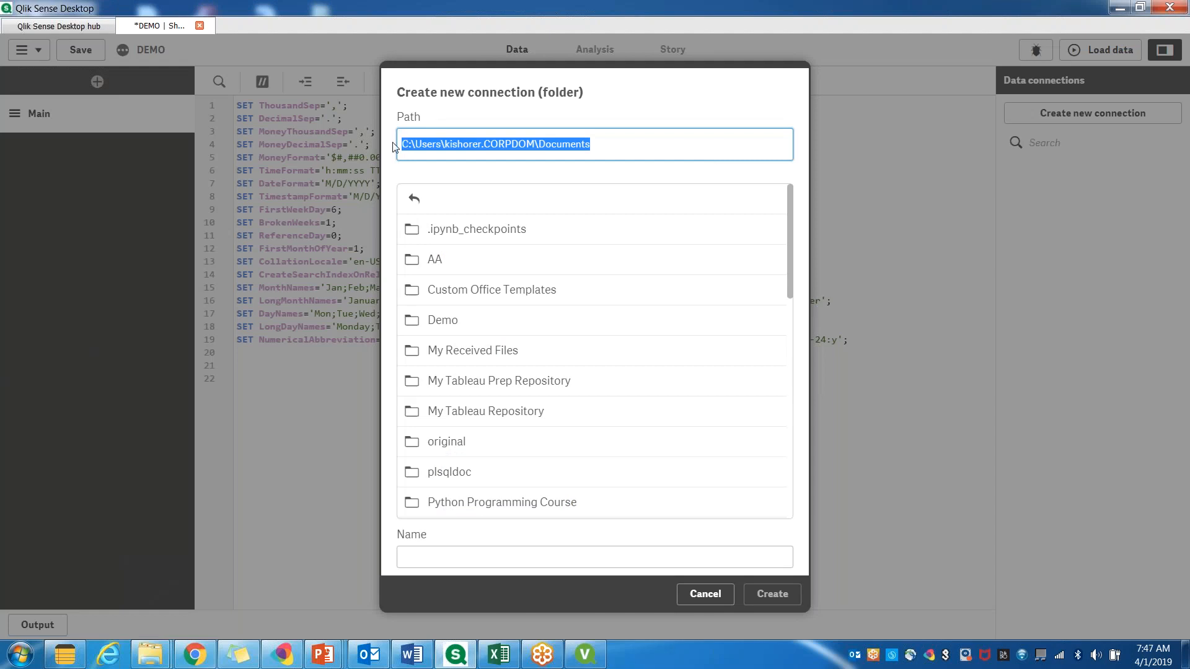
key(ctrl+v)
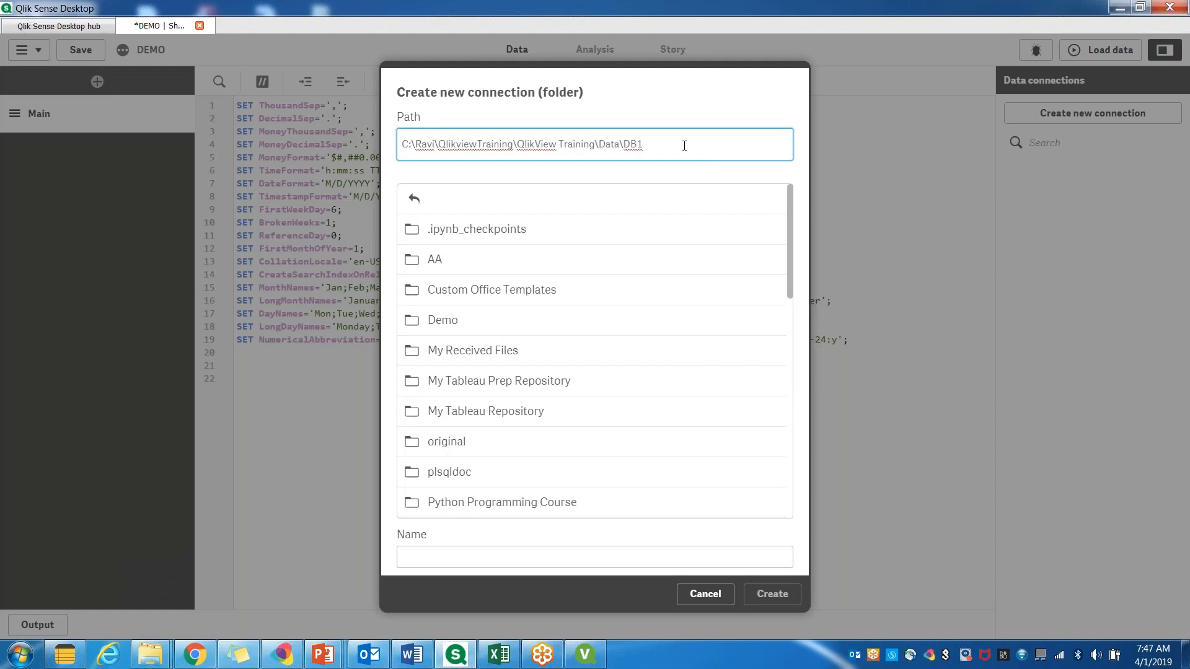
drag(695, 144, 402, 147)
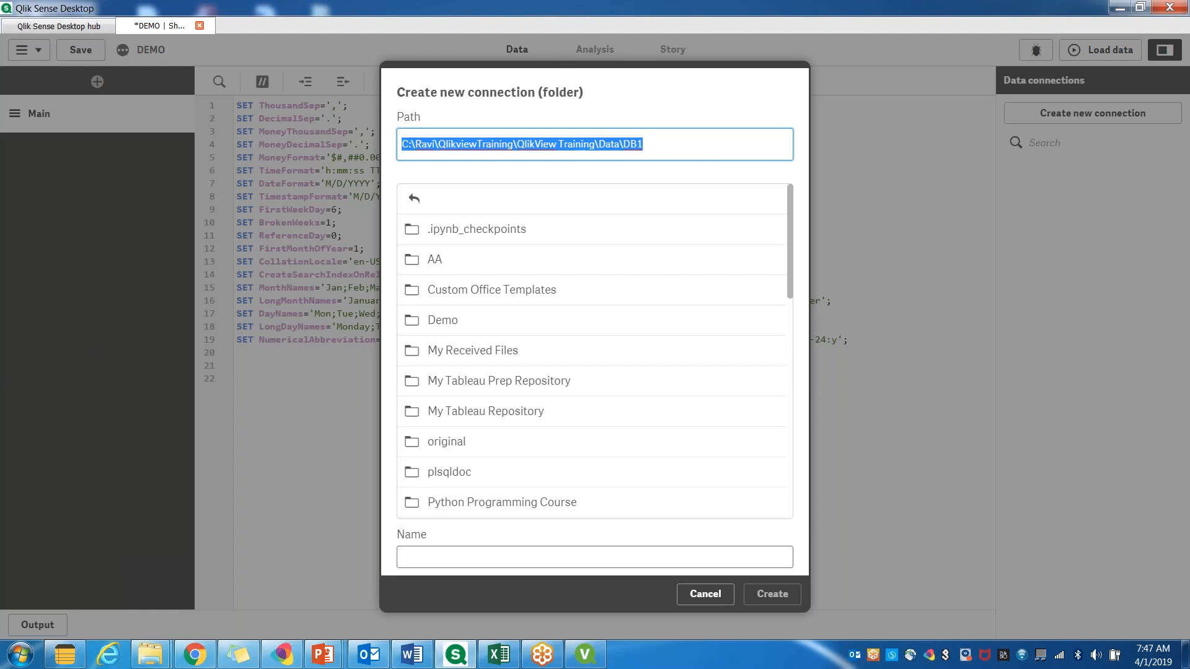
key(Tab)
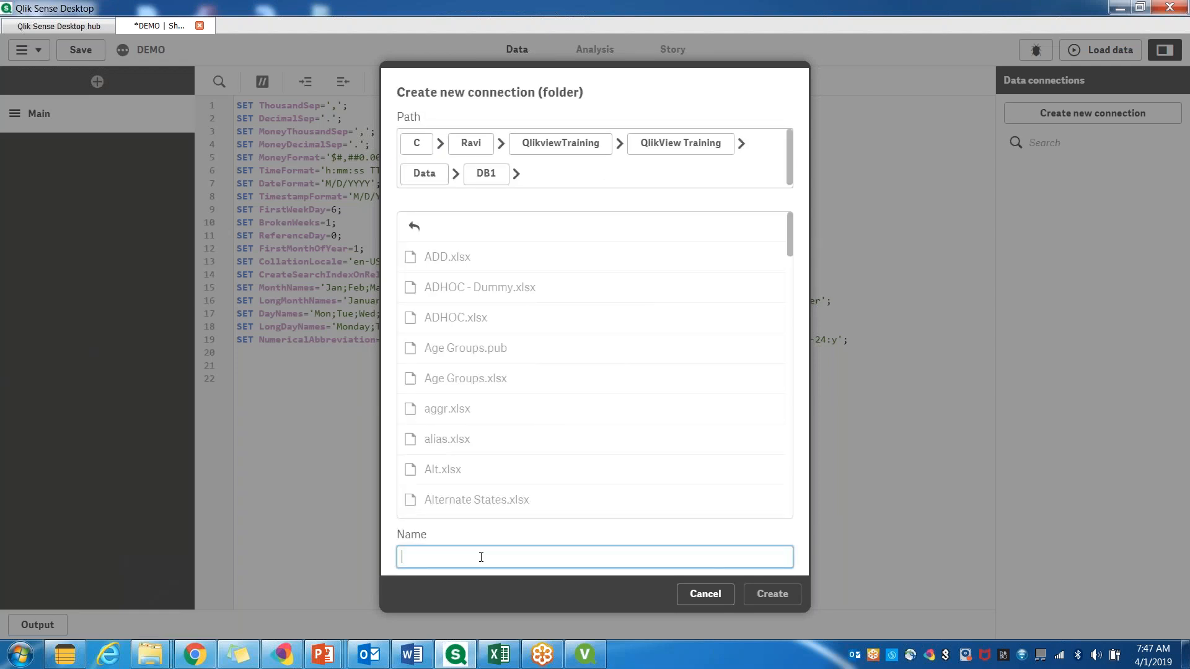
Step: Name the folder connection DB1 and create it
text(Data)
key(BackSpace)
key(BackSpace)
key(BackSpace)
text(B1)
drag(483, 558, 396, 563)
click(446, 562)
click(772, 598)
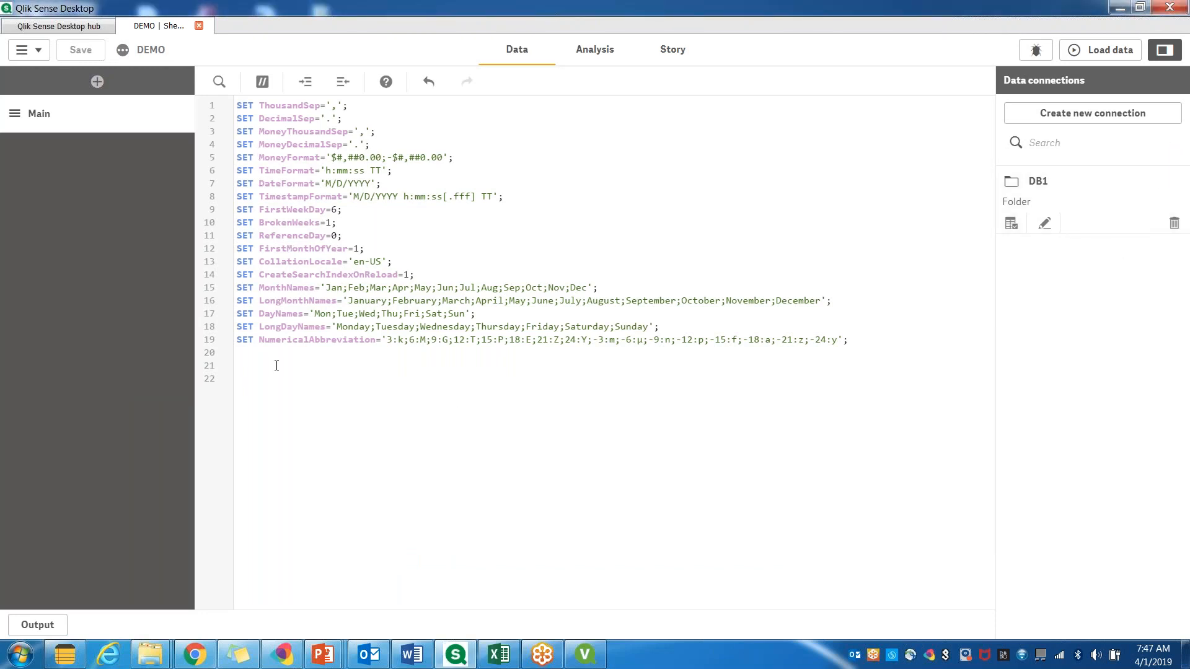
Step: Examine the load script's default SET statements, focusing on the FirstWeekDay setting in line 9
drag(236, 105, 471, 355)
click(289, 415)
mouse_move(259, 211)
mouse_down()
mouse_move(338, 211)
mouse_move(237, 211)
mouse_up()
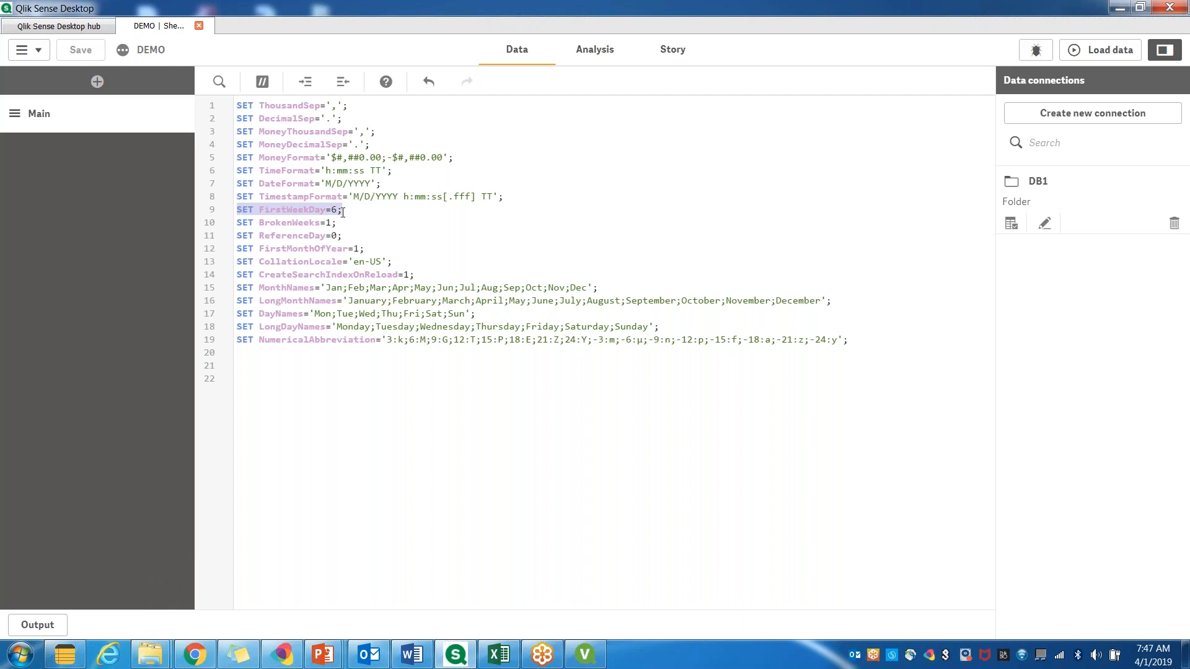
click(345, 211)
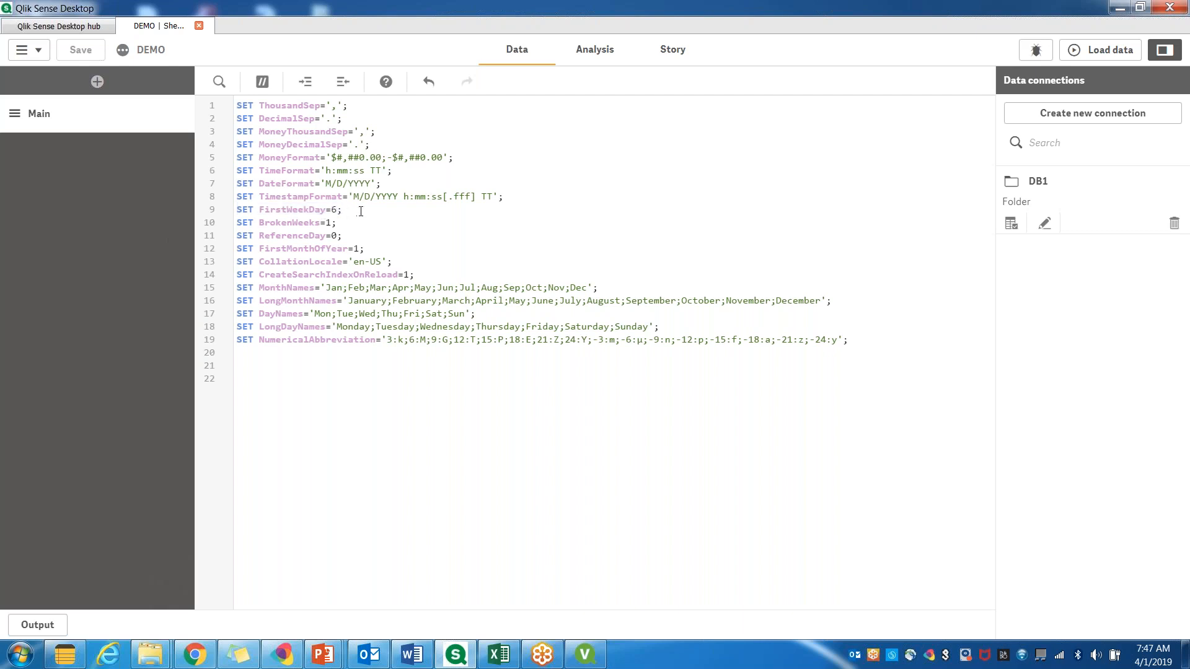
drag(336, 210, 236, 209)
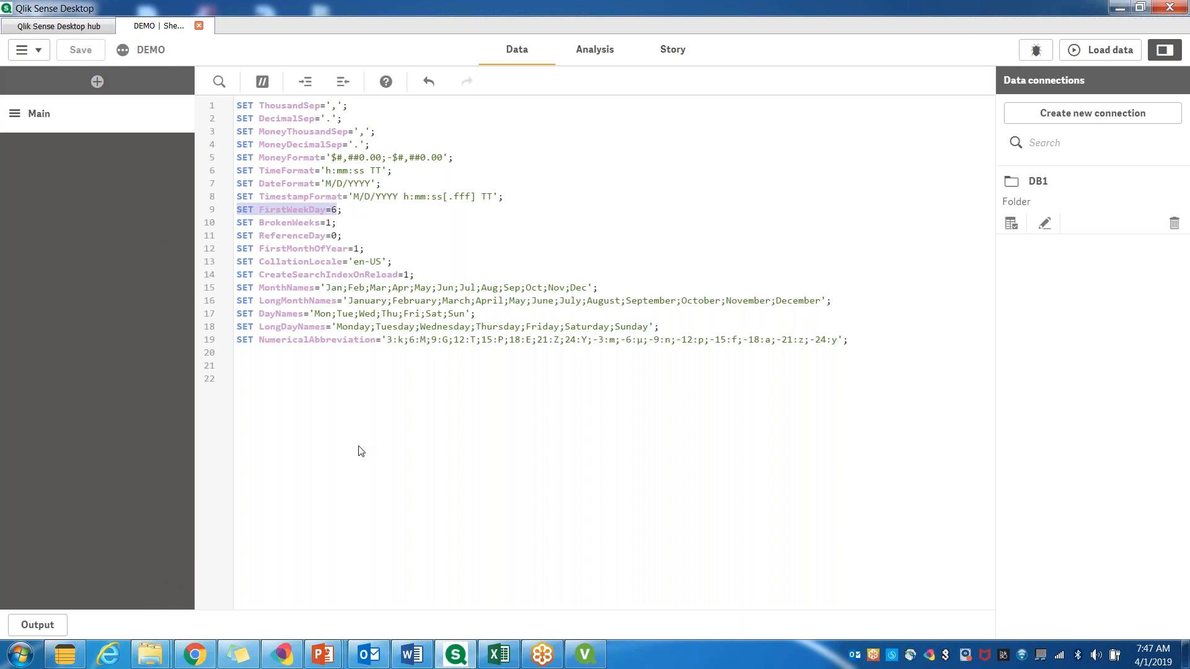
click(359, 450)
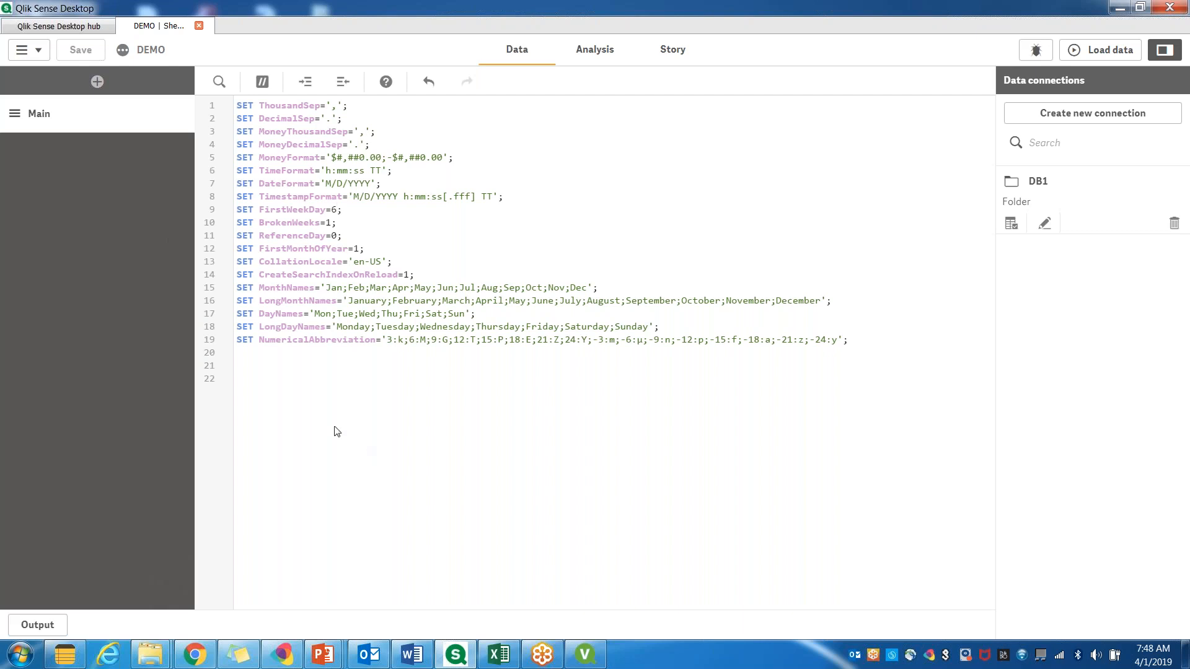
drag(343, 210, 236, 217)
click(304, 373)
drag(350, 212, 236, 206)
click(337, 369)
drag(353, 211, 259, 210)
click(311, 431)
Step: Check the weekday order in the Windows calendar for April and March 2019 against the FirstWeekDay line
click(1150, 658)
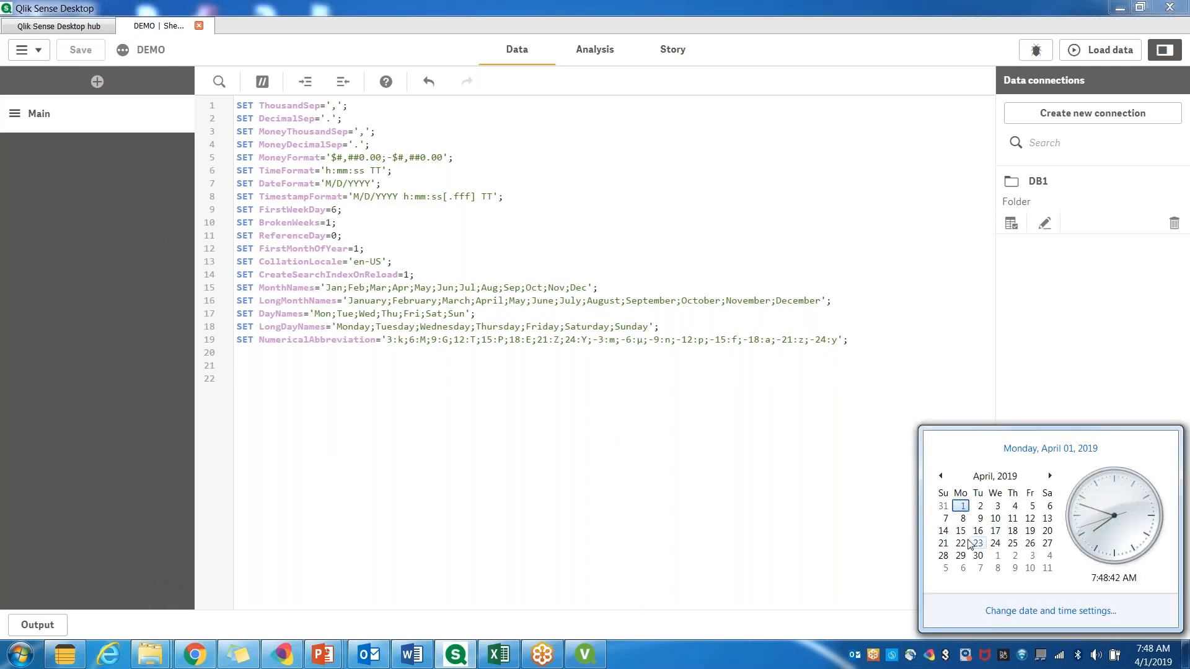
click(941, 475)
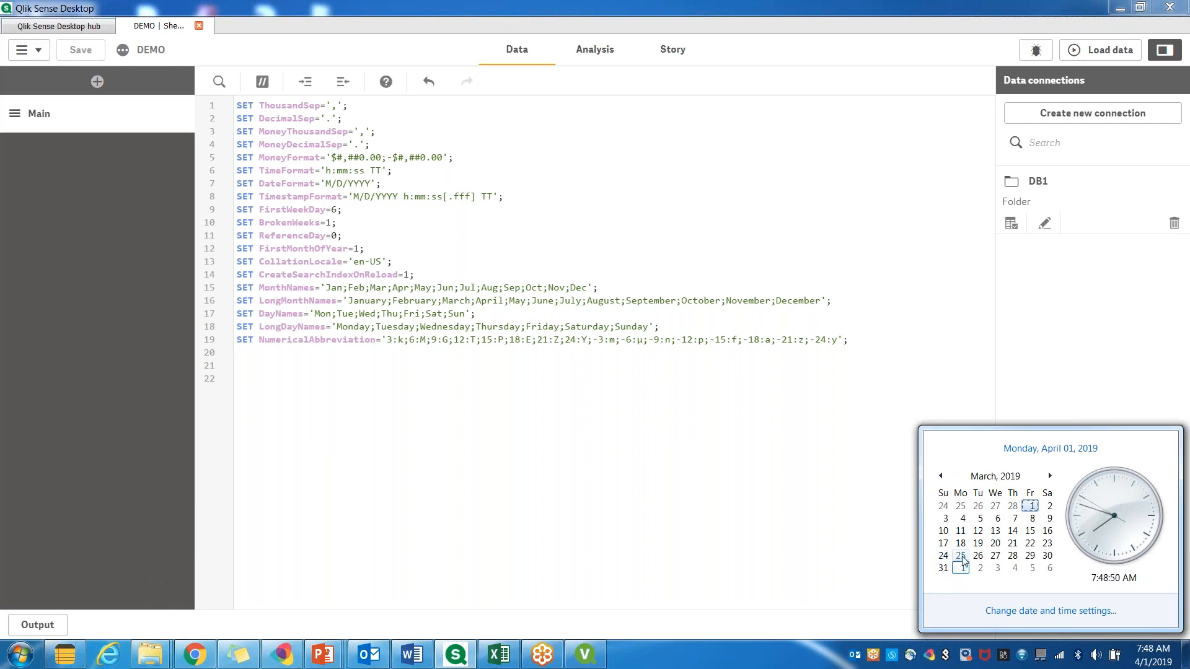
click(438, 437)
drag(350, 212, 236, 211)
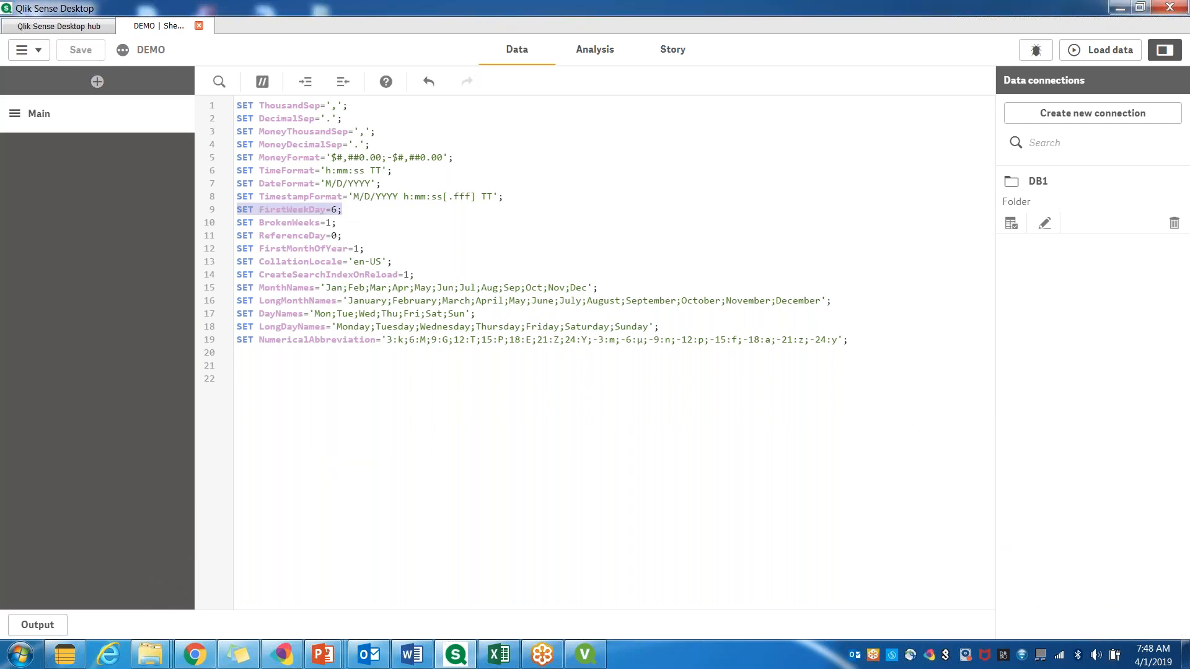
click(354, 435)
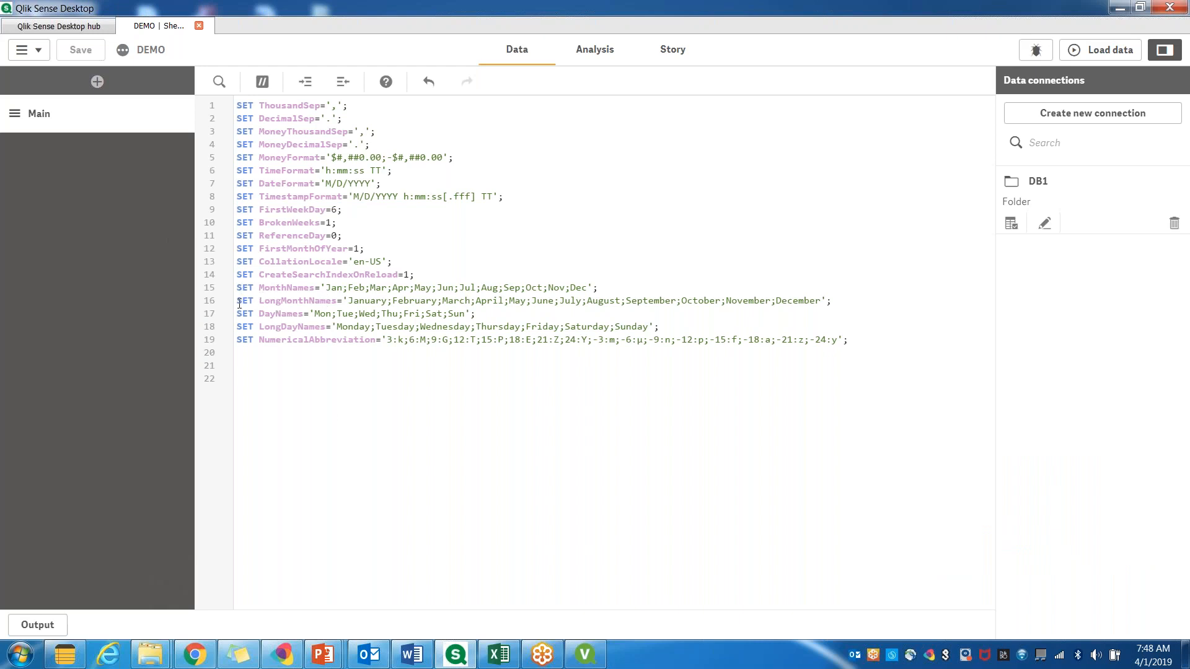
Step: Review the block of default SET statements from ThousandSep through LongMonthNames
drag(712, 373, 808, 362)
click(248, 422)
drag(237, 105, 334, 305)
click(401, 400)
Step: Launch QlikView, maximize it, open the load script of a new document and return to Qlik Sense Desktop
click(20, 655)
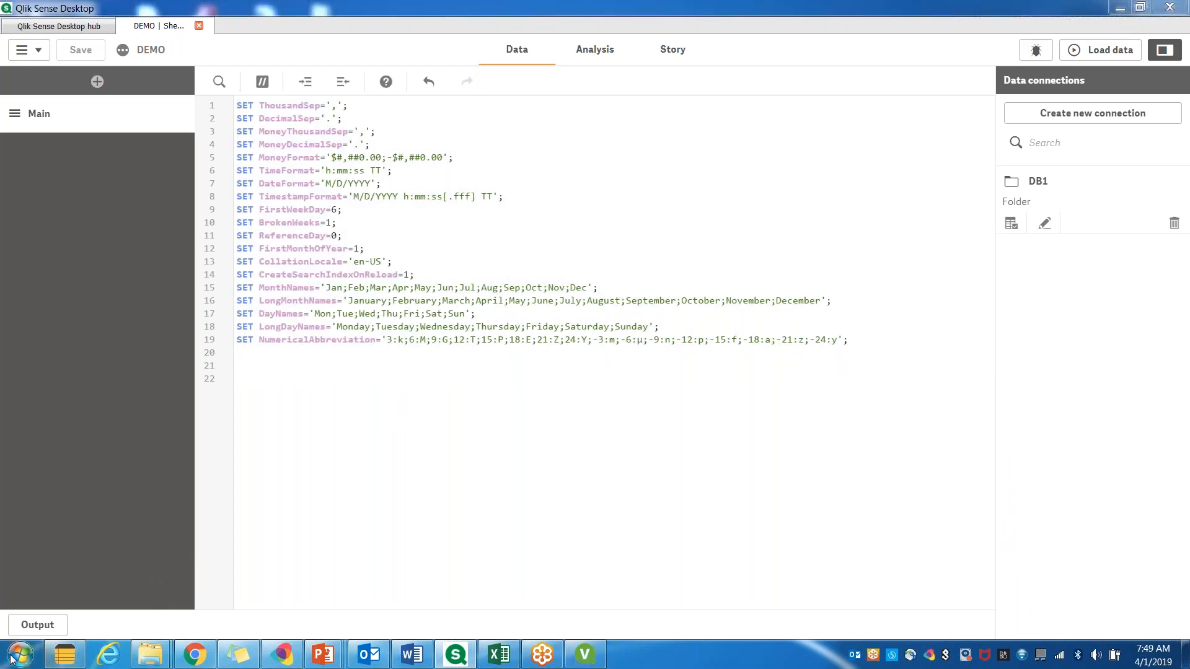
click(36, 365)
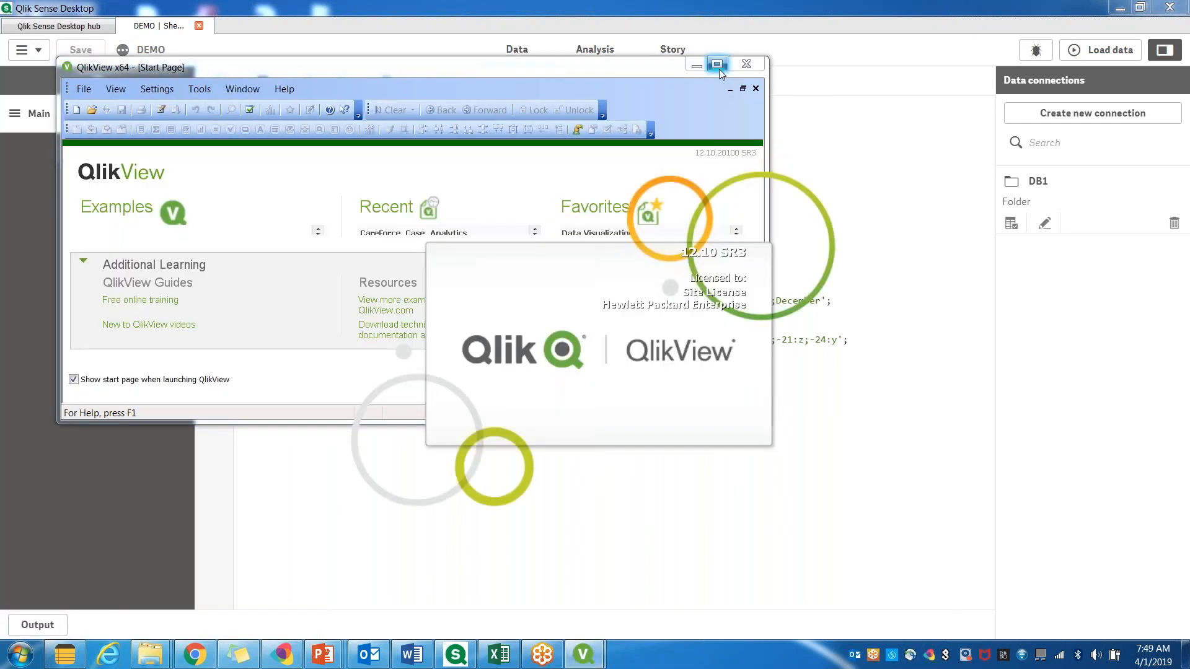
click(717, 65)
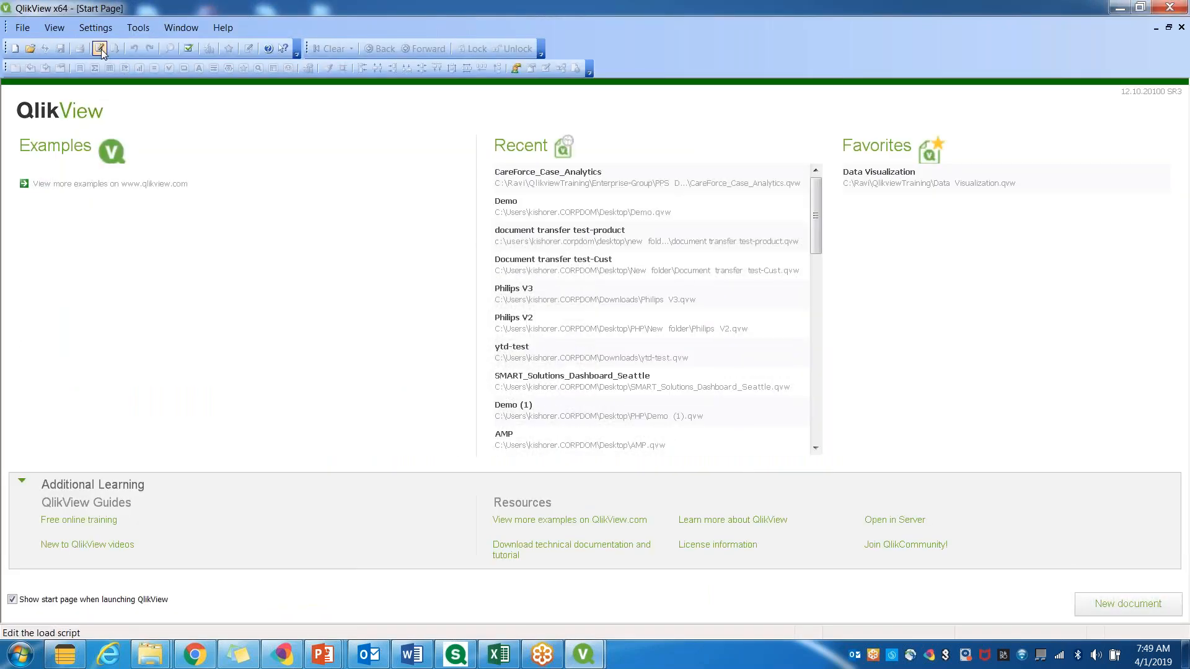
click(99, 49)
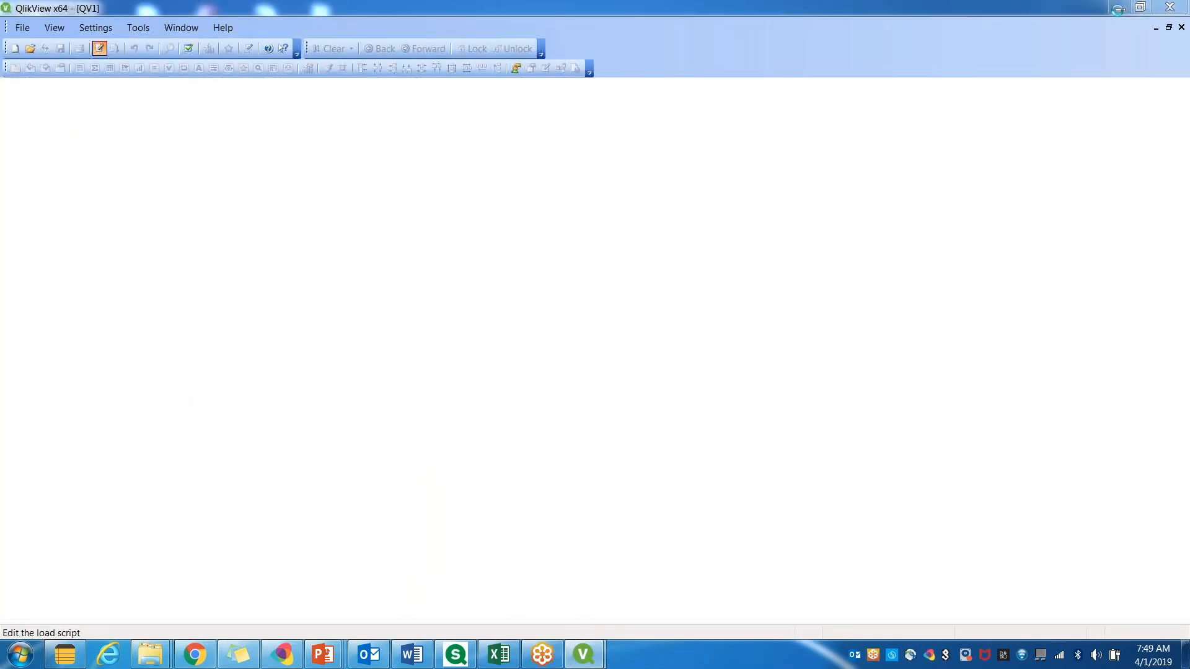
click(455, 655)
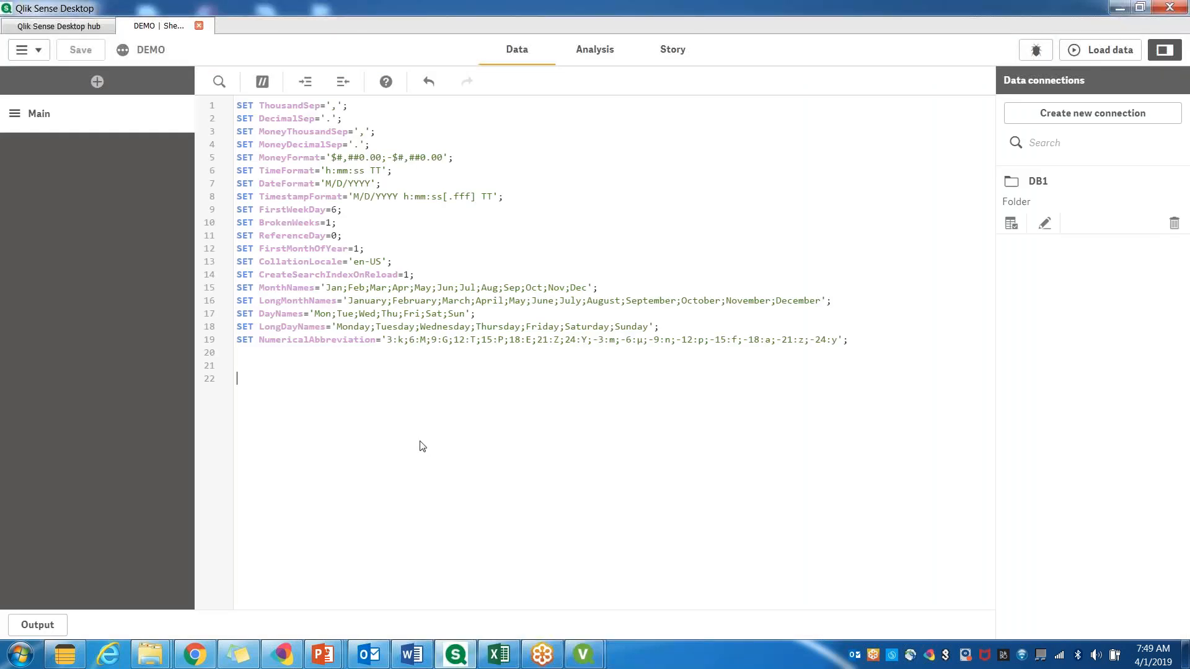
Step: Open the DB1 connection's file selection, check the DB1 folder and its path in Windows Explorer, and return to Qlik Sense Desktop
click(1011, 228)
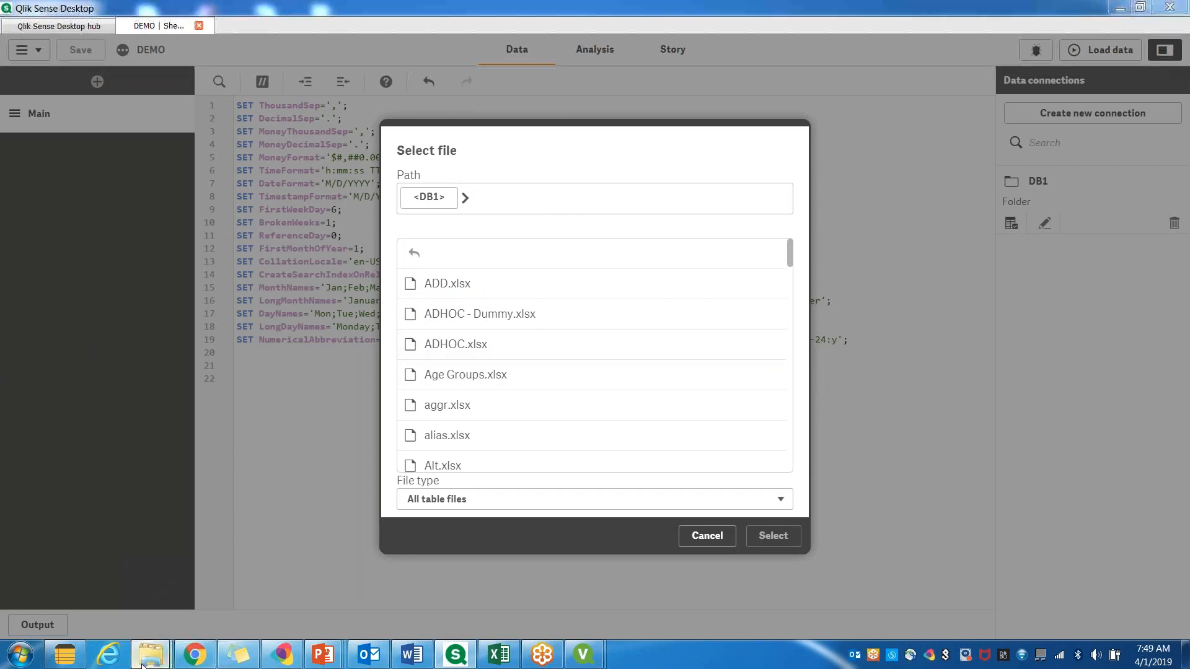
mouse_move(150, 655)
click(319, 604)
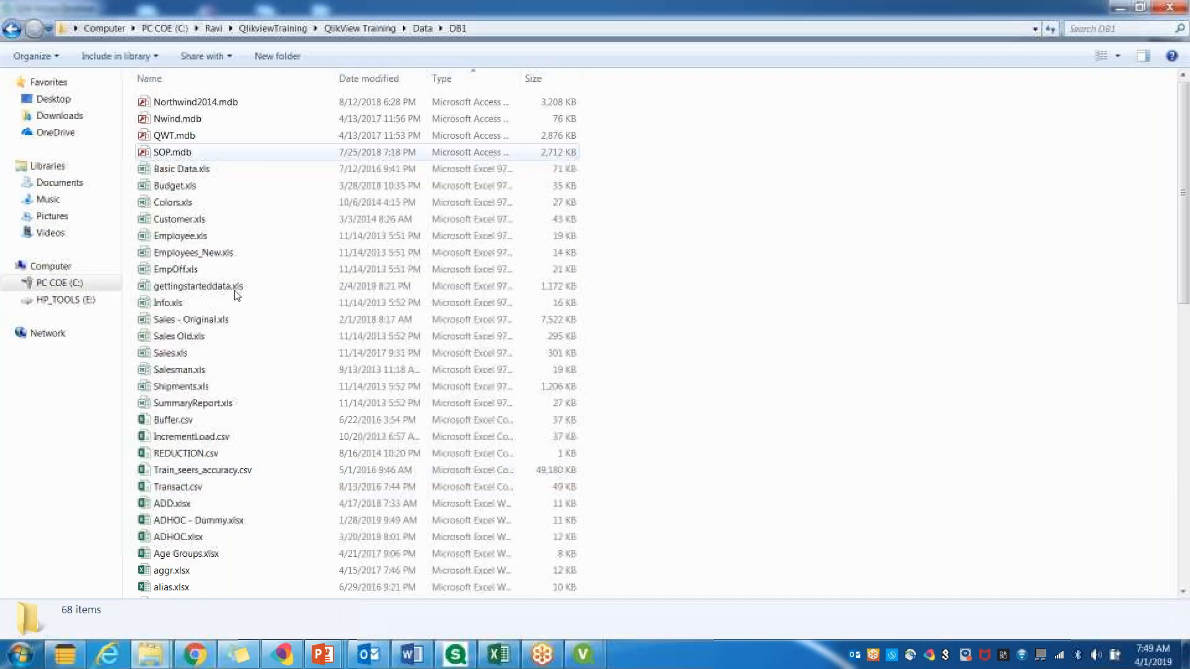
click(483, 29)
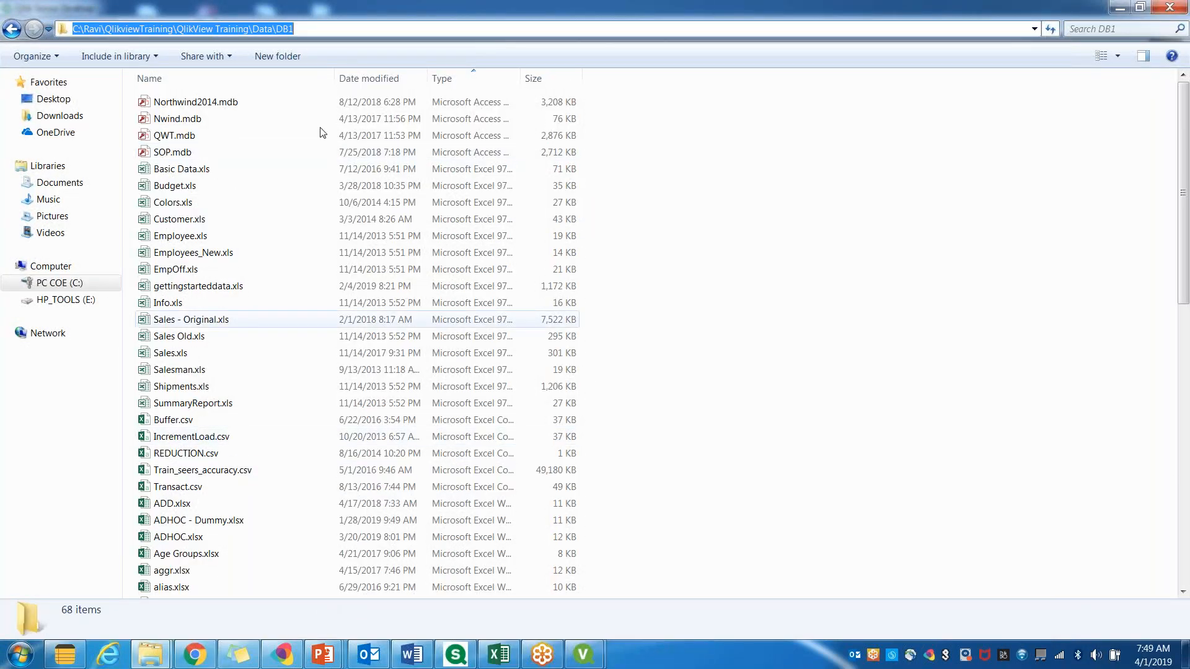
click(457, 657)
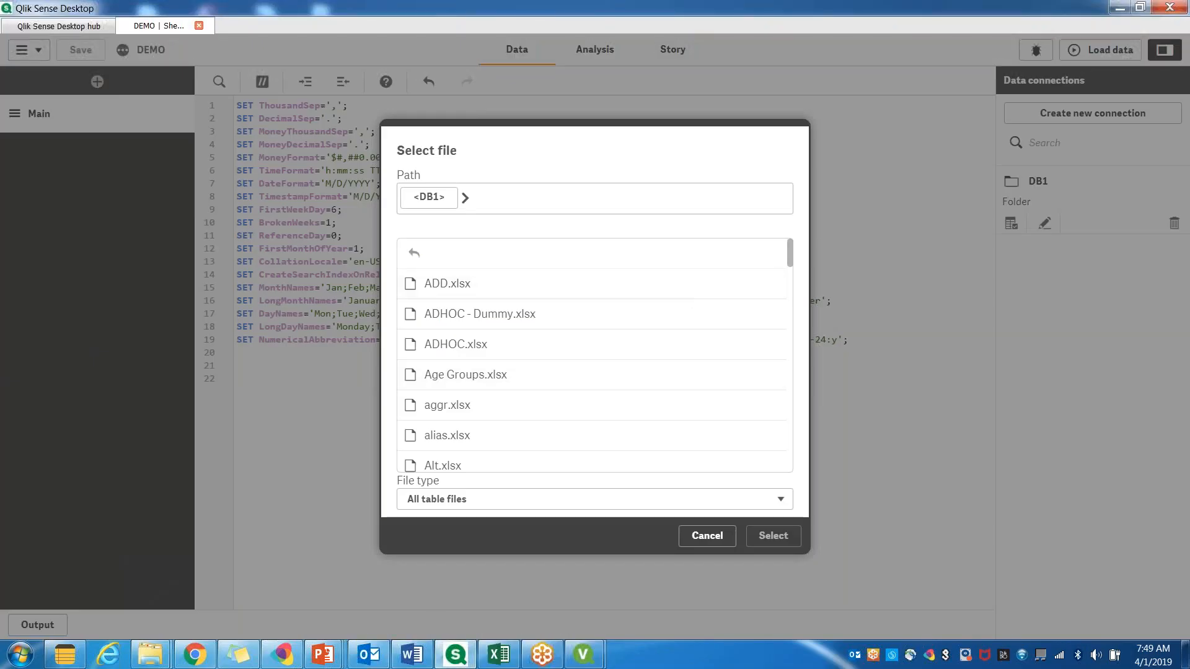
Step: Choose gettingstarteddata.xls from the DB1 connection as the data file to load
drag(790, 254, 800, 388)
click(489, 407)
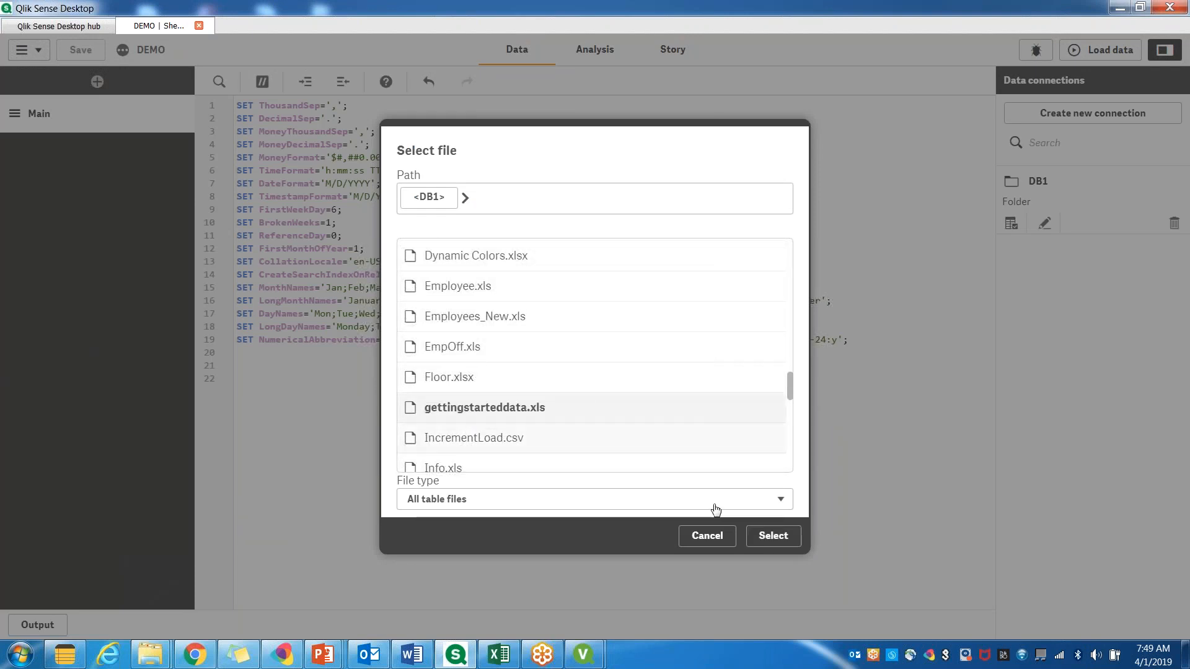
click(773, 535)
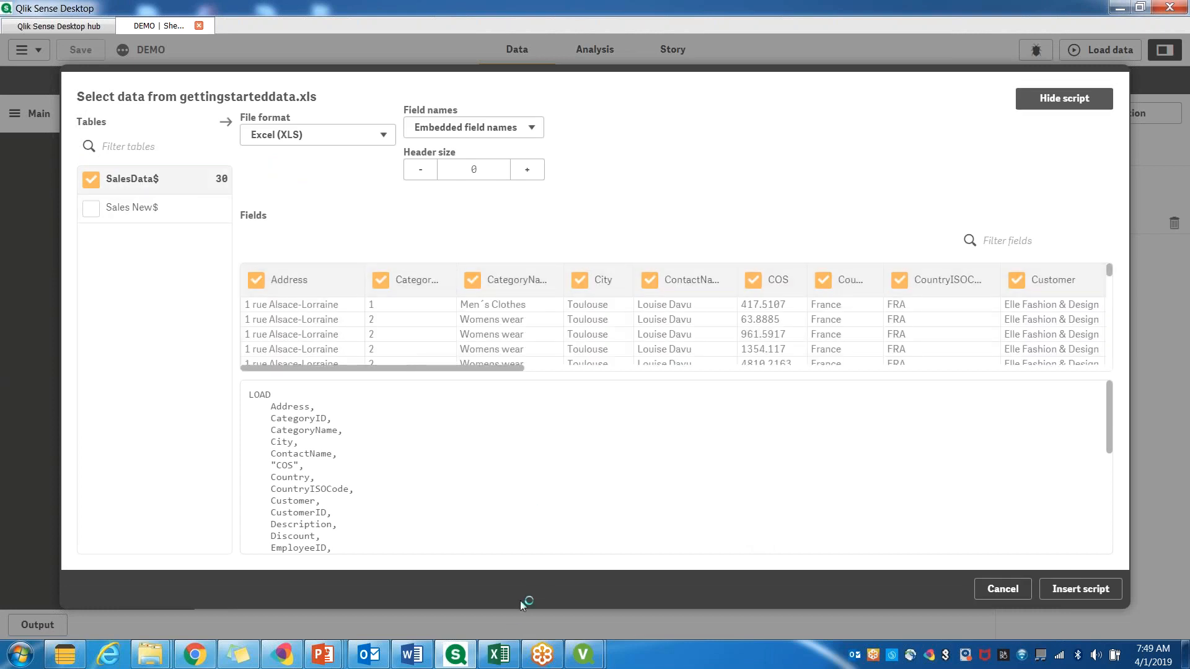
click(497, 659)
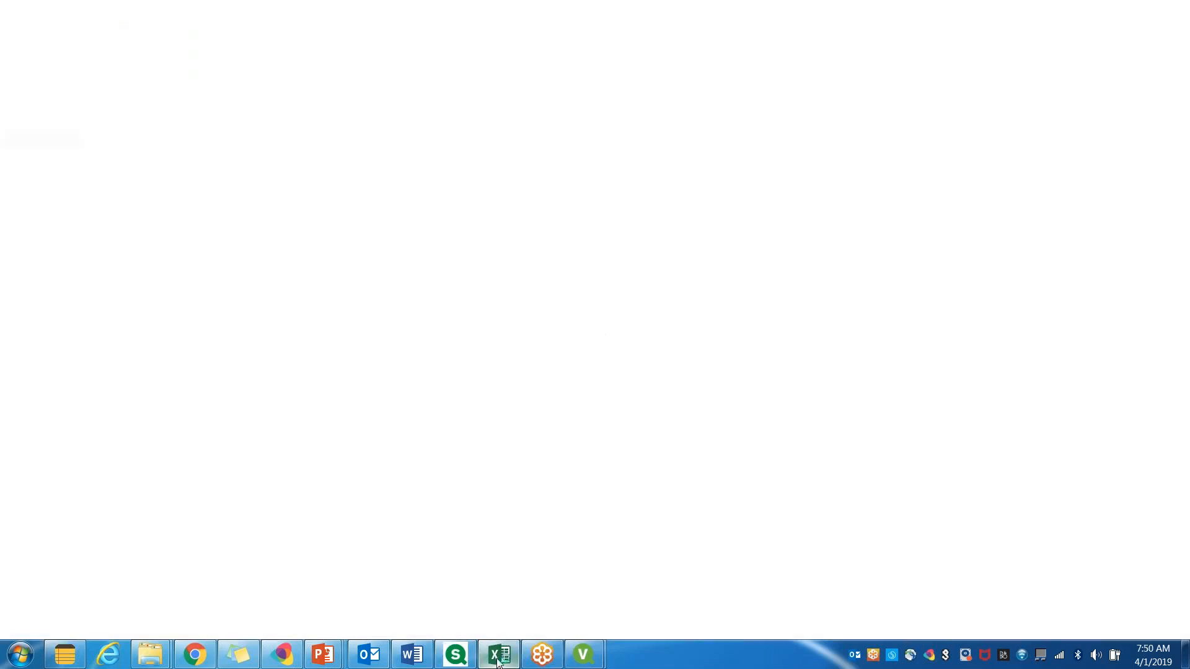
click(498, 660)
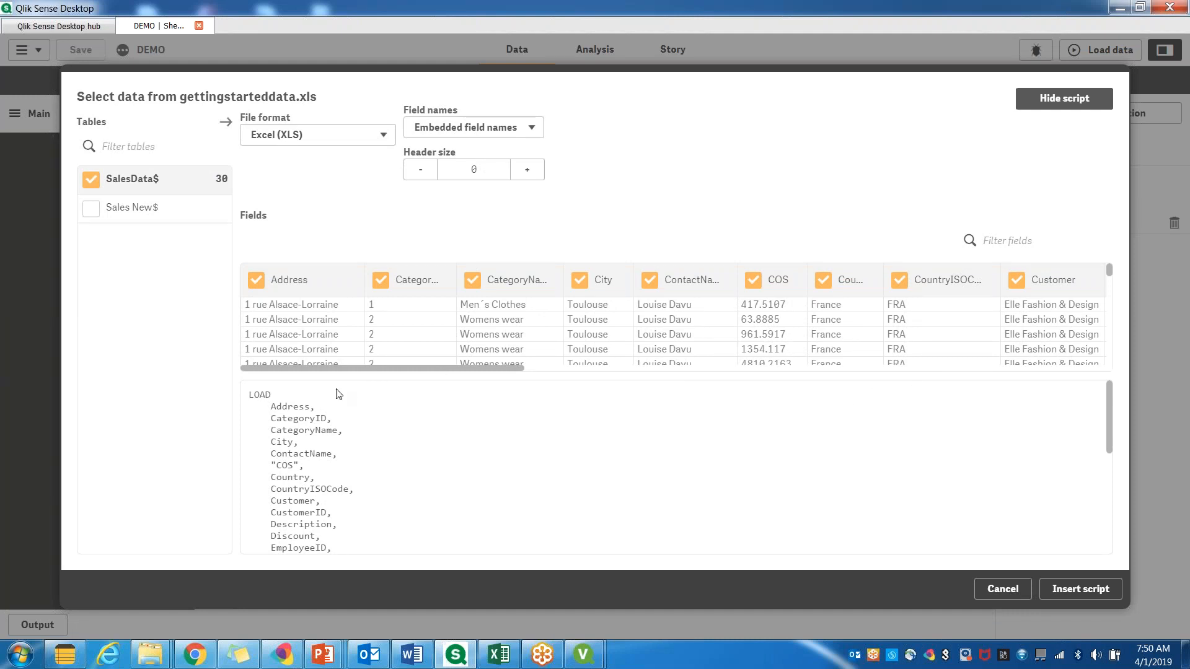
Step: Exclude the Address and Phone fields from the SalesData$ table selection
click(257, 288)
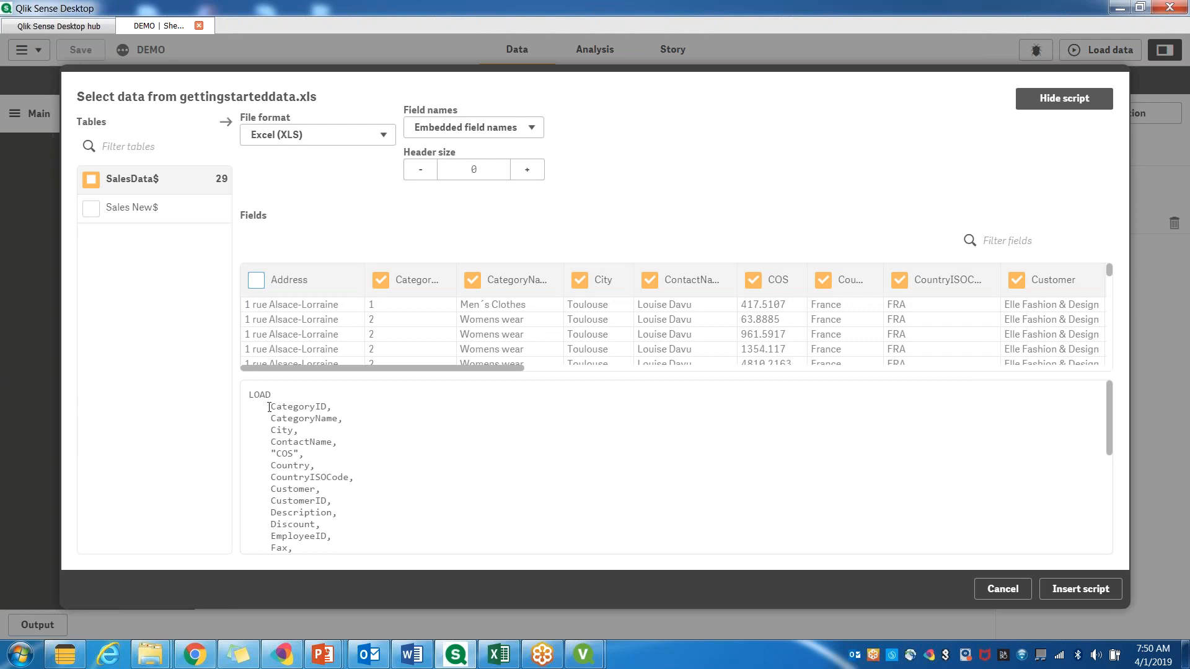
click(256, 281)
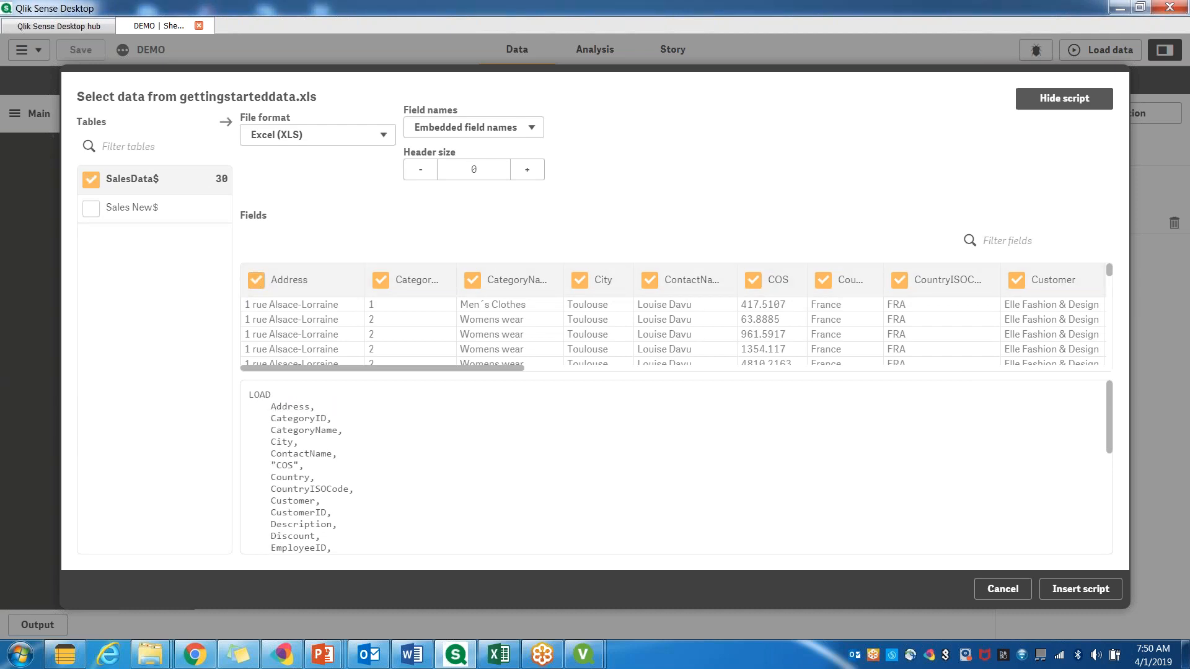
click(255, 280)
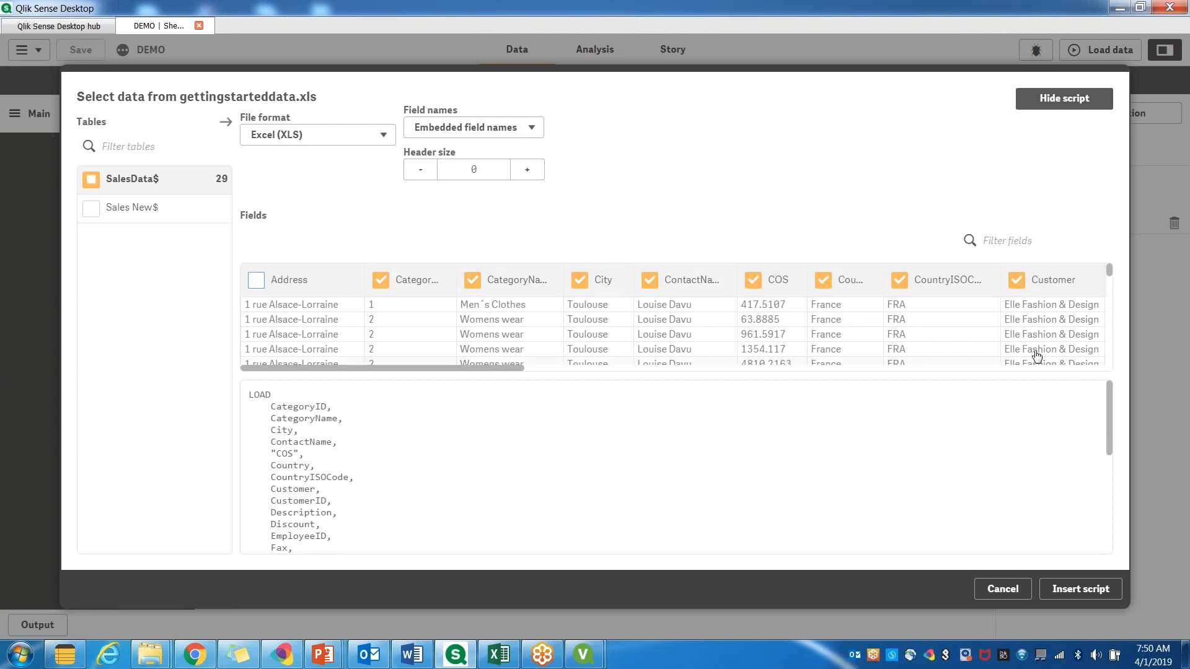
drag(523, 378, 834, 375)
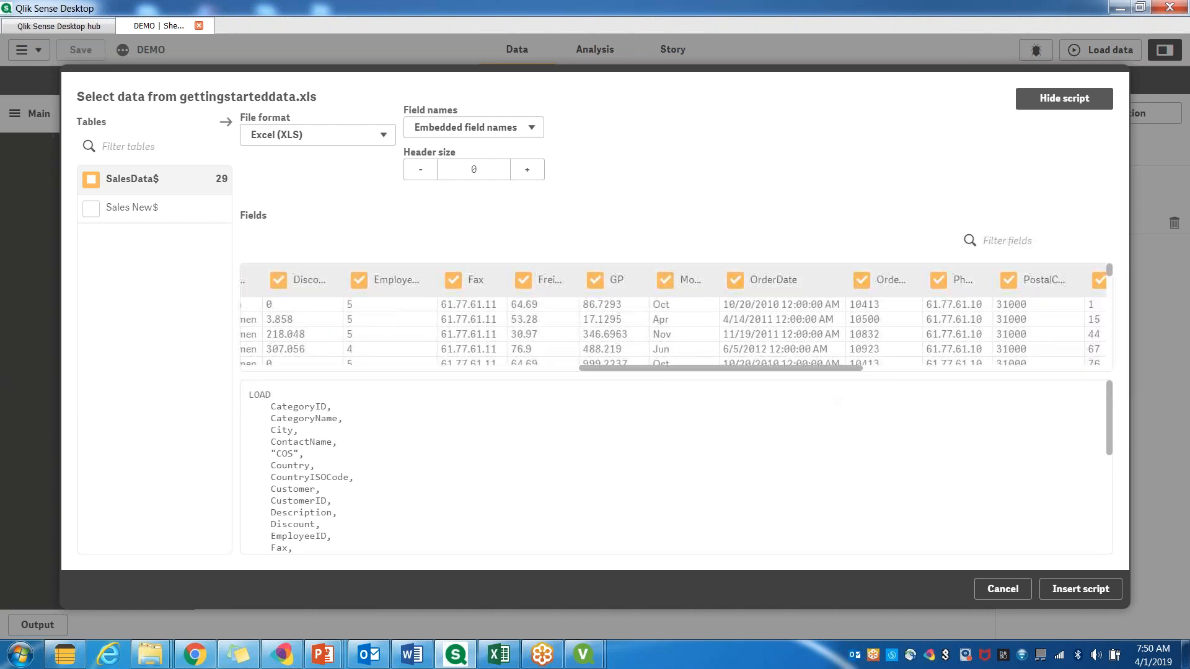
click(938, 280)
Step: Keep Excel (XLS) as the file format, try No field names on the SalesData$ preview and restore Embedded field names
click(384, 137)
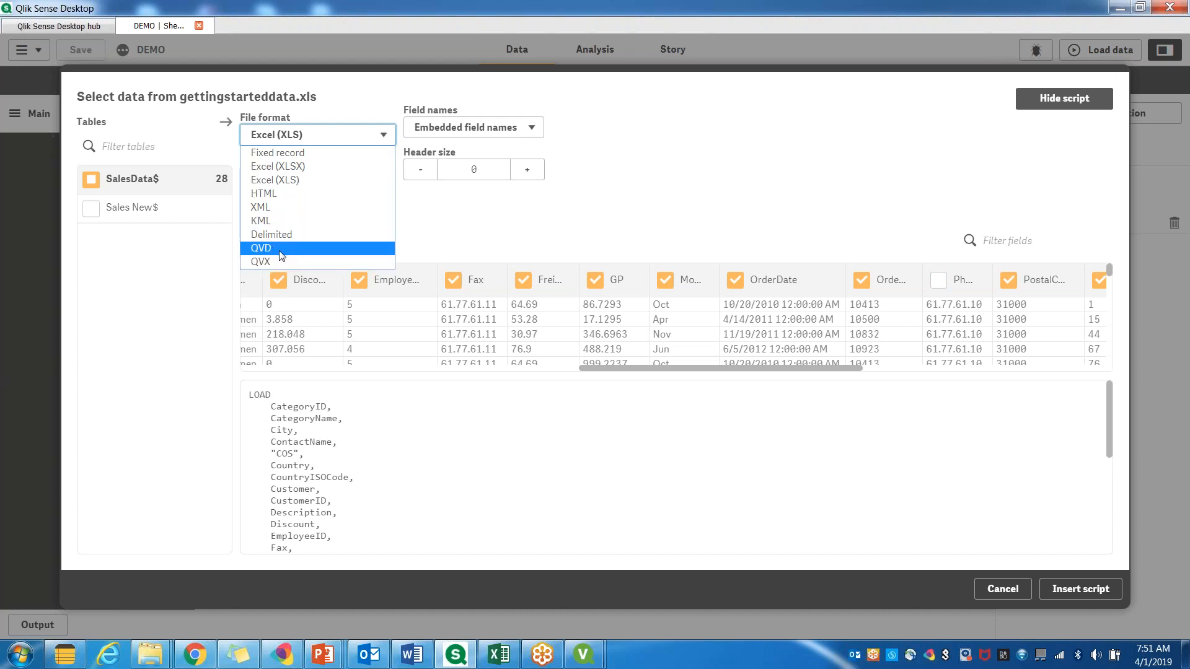
click(278, 186)
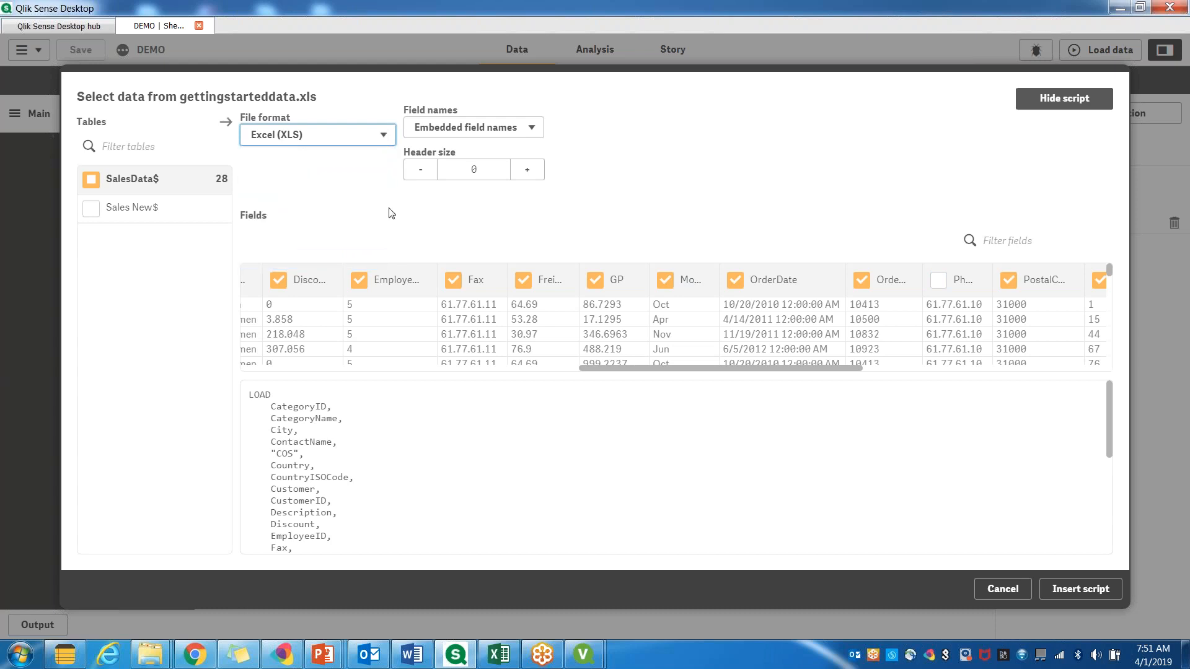
click(531, 131)
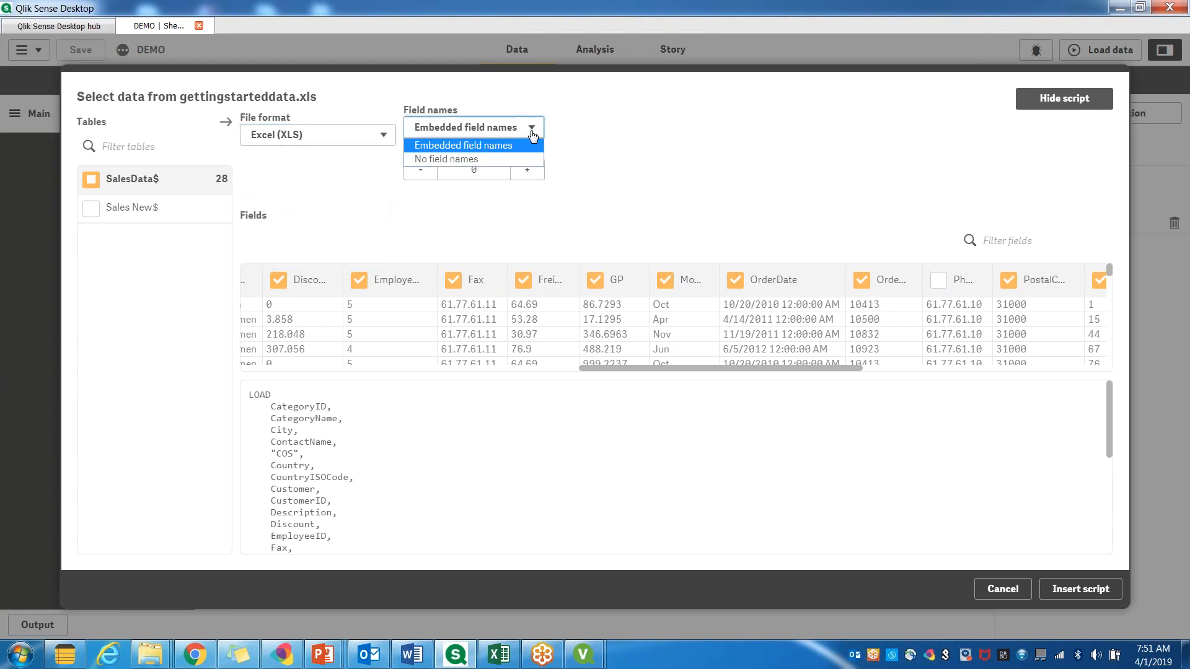
click(461, 159)
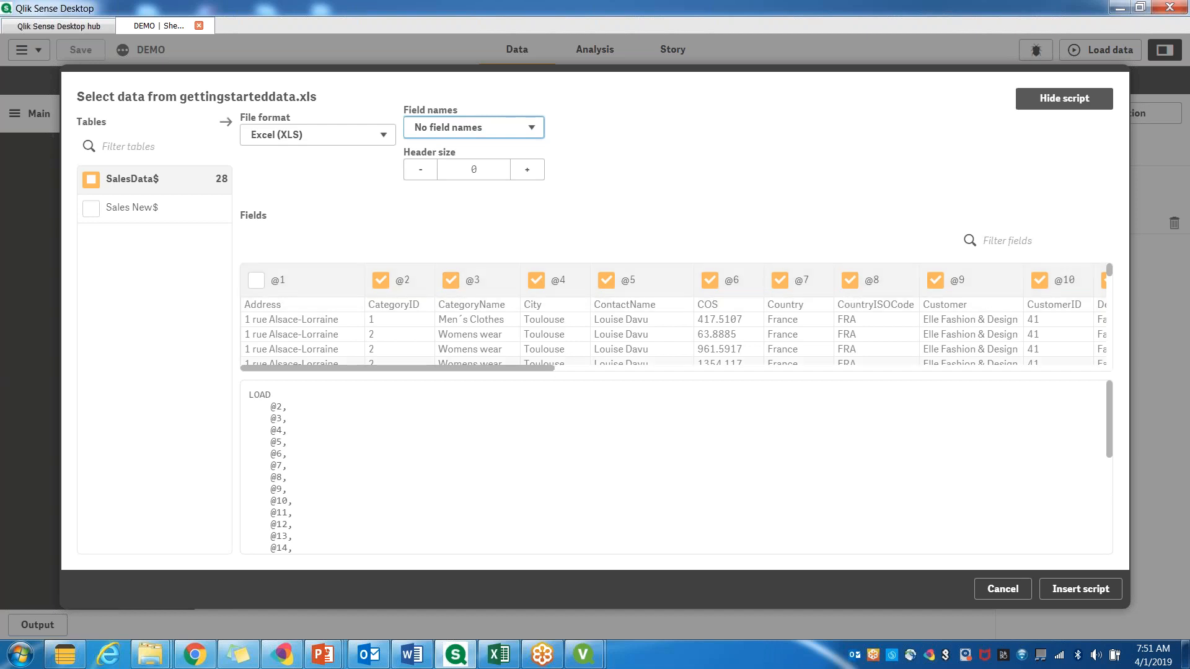
drag(558, 368, 601, 371)
drag(674, 377, 280, 321)
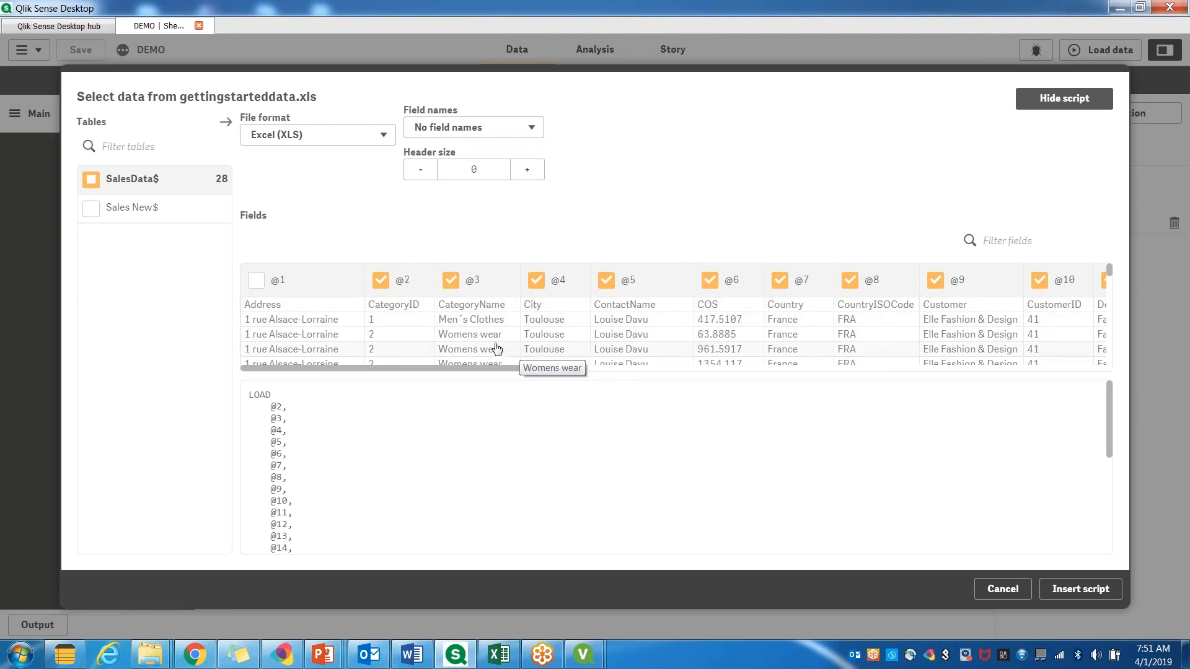
click(537, 127)
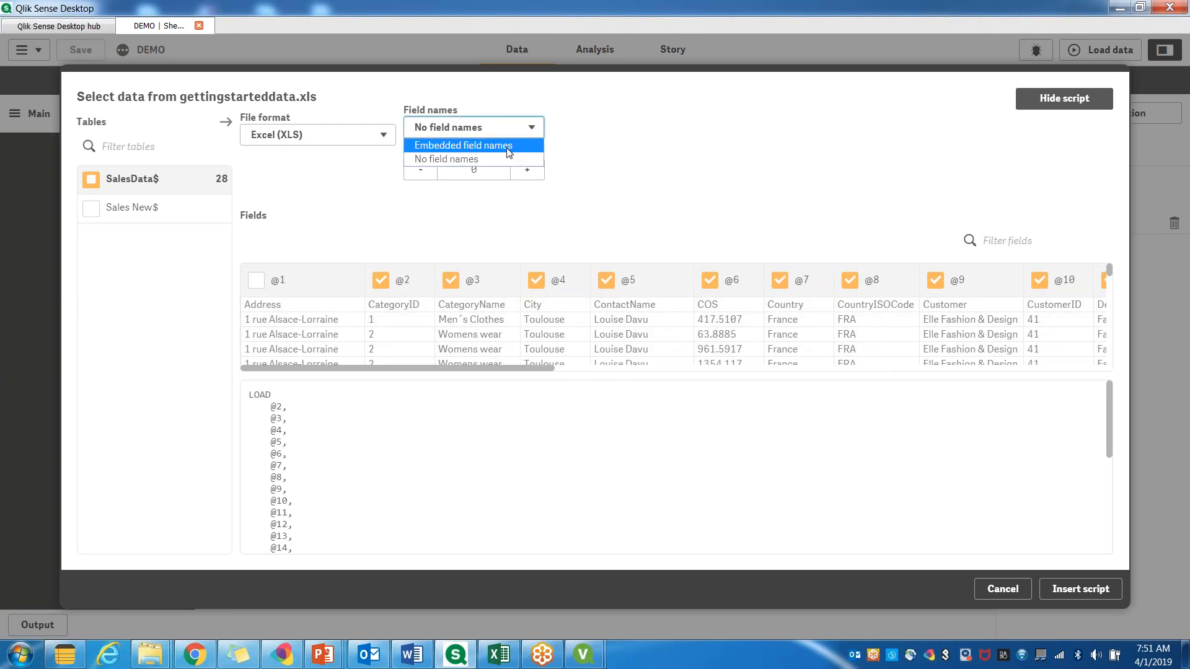
click(472, 151)
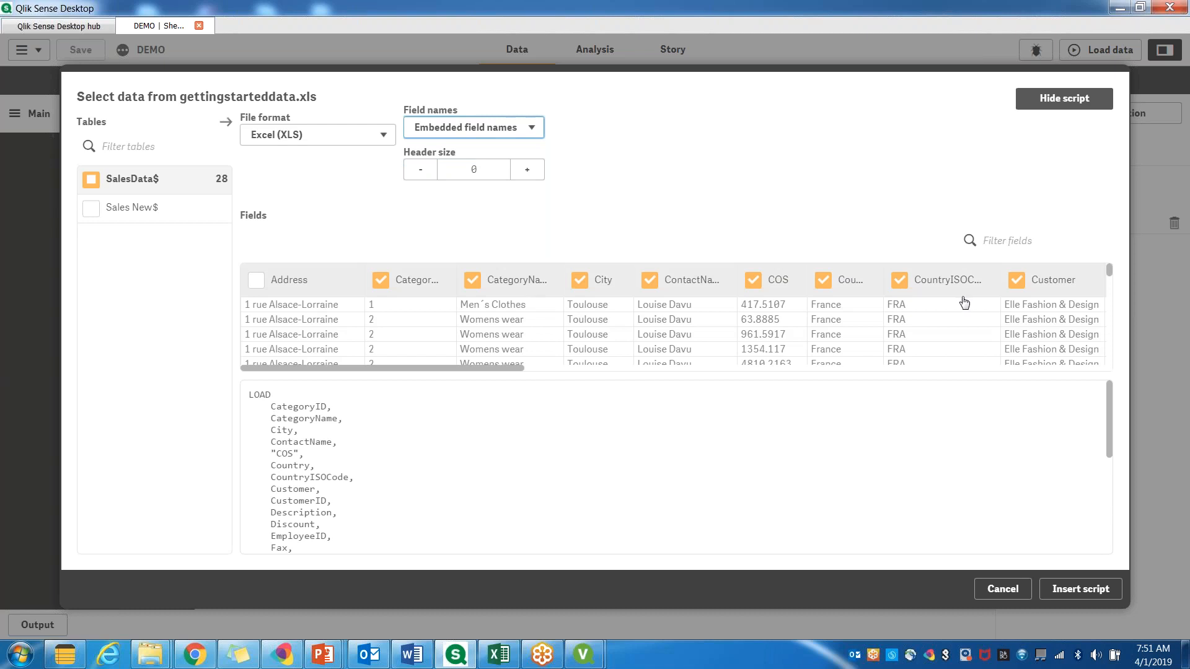
Step: Close the Excel workbook Book1.xlsx without saving its changes
click(501, 663)
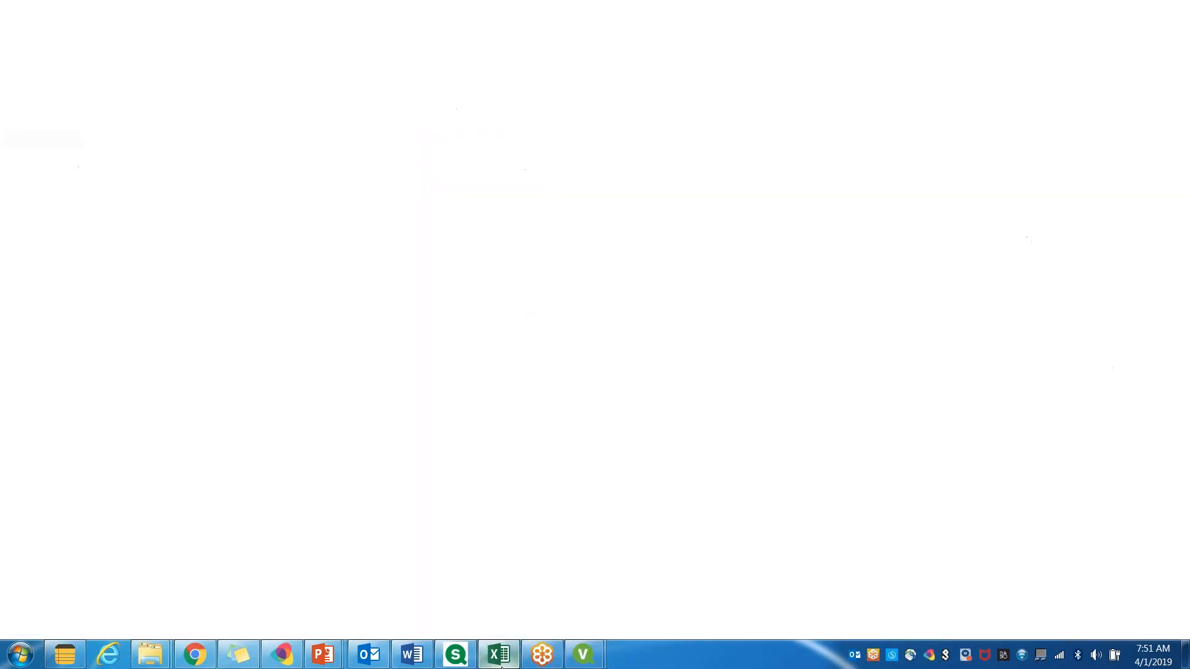
right_click(500, 661)
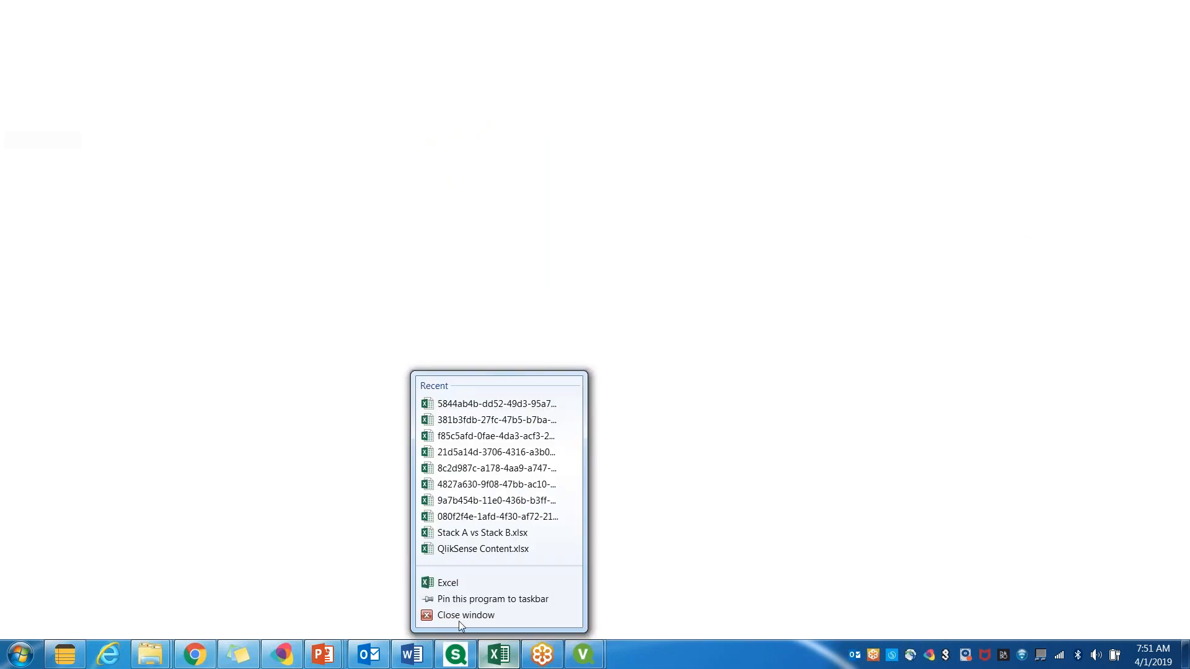
click(455, 615)
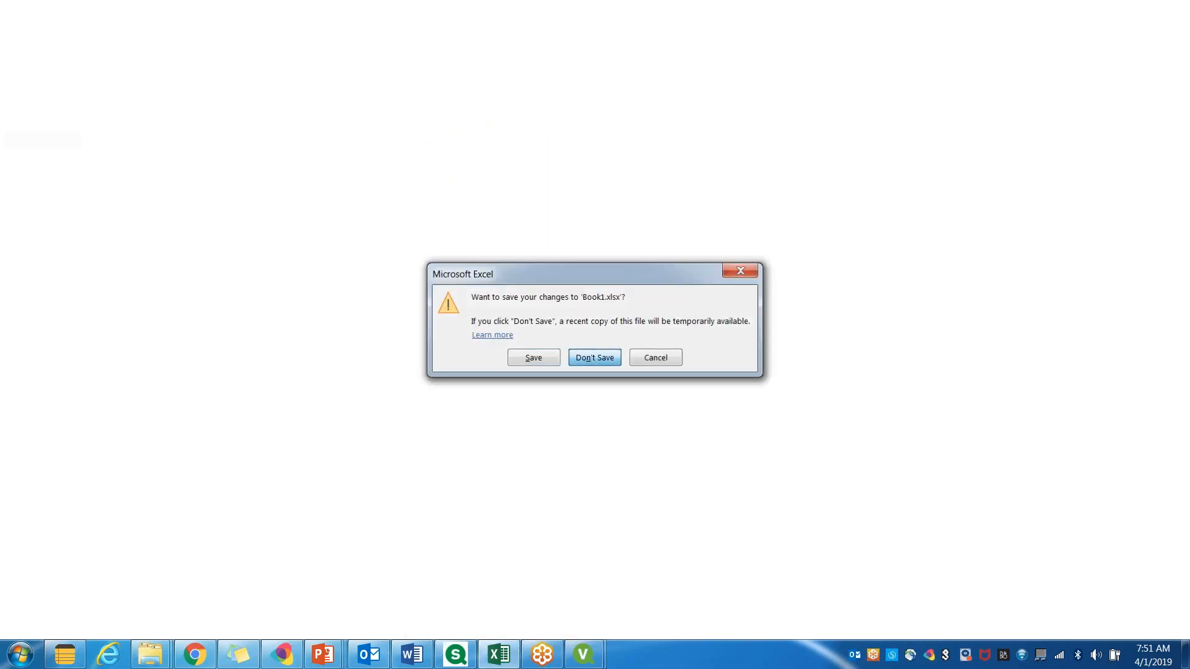
click(594, 355)
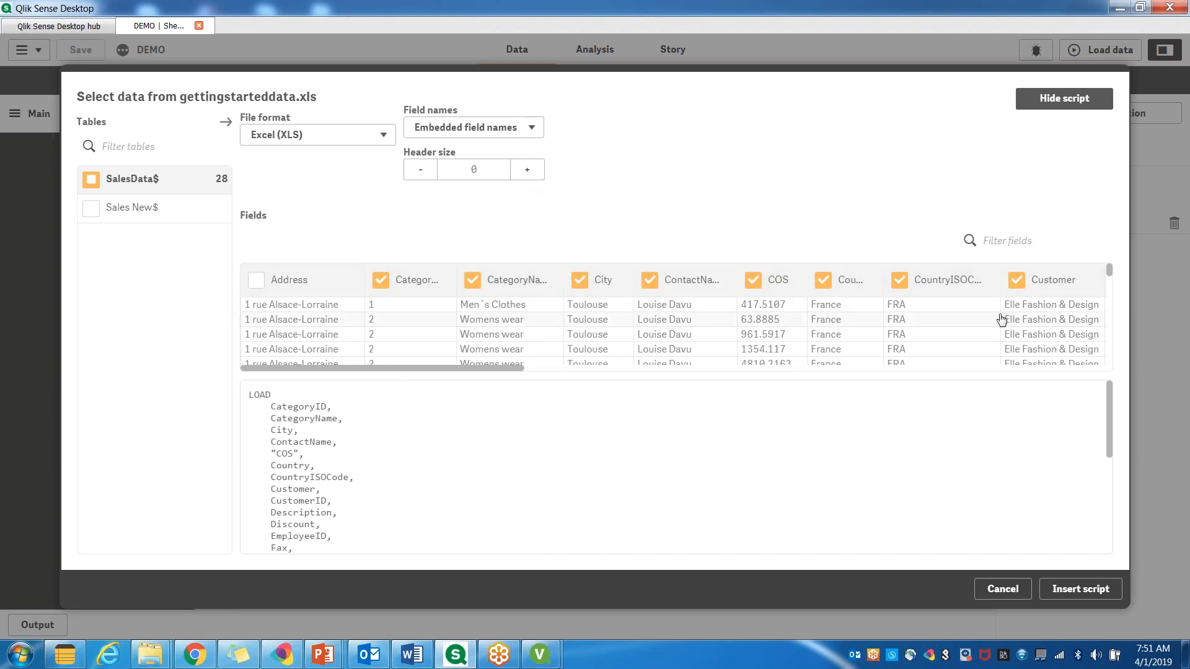
Step: Try a header size of 1, return it to 0 and insert the SalesData$ load script
click(528, 171)
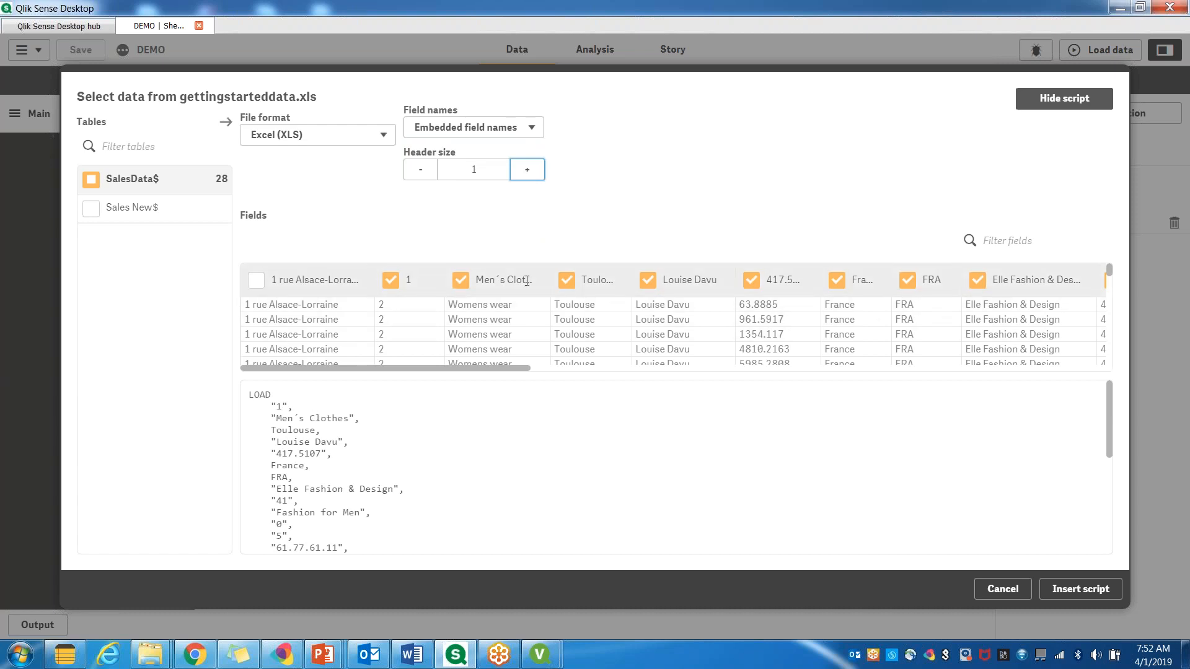
click(420, 171)
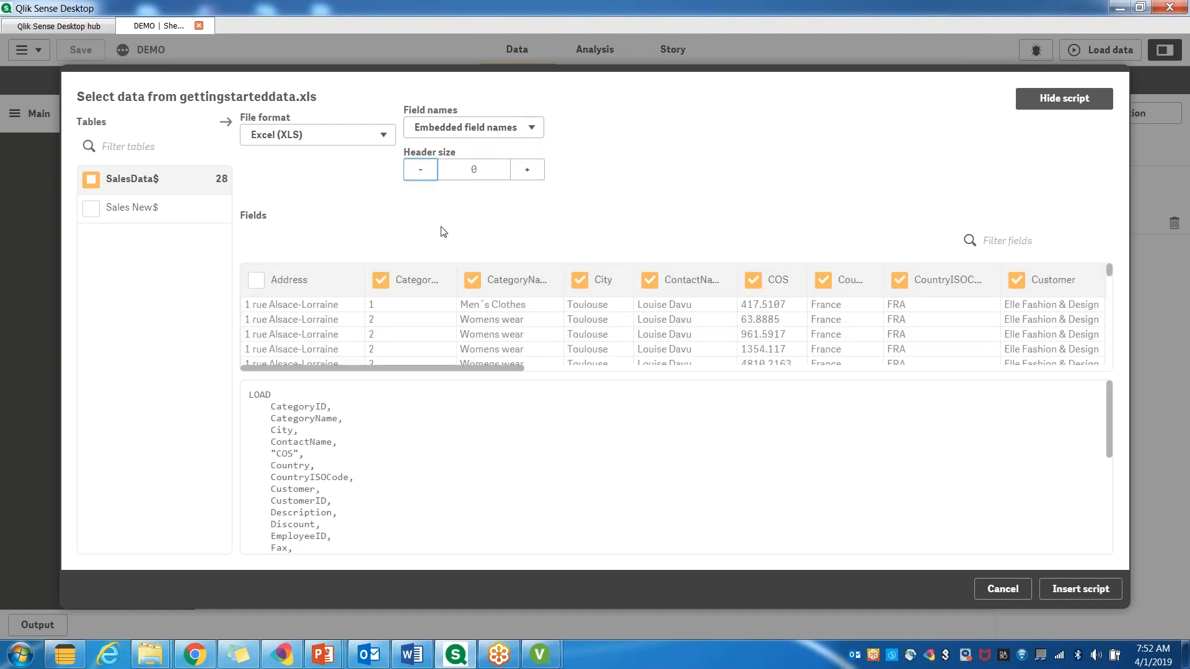
click(1067, 594)
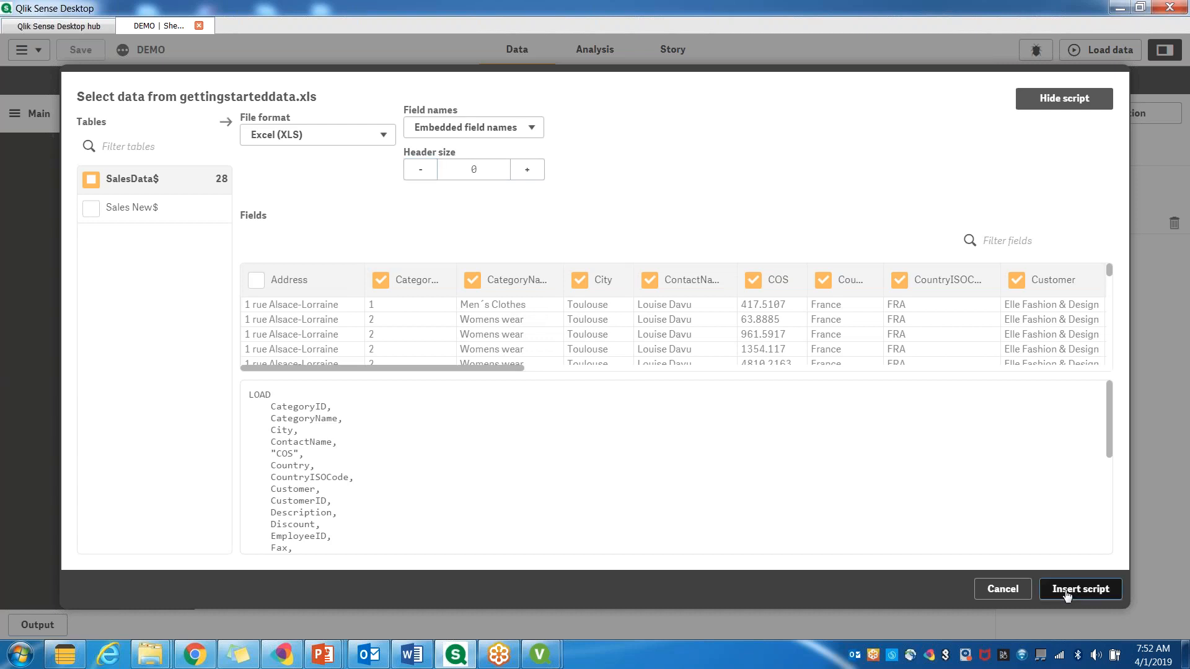
click(1066, 594)
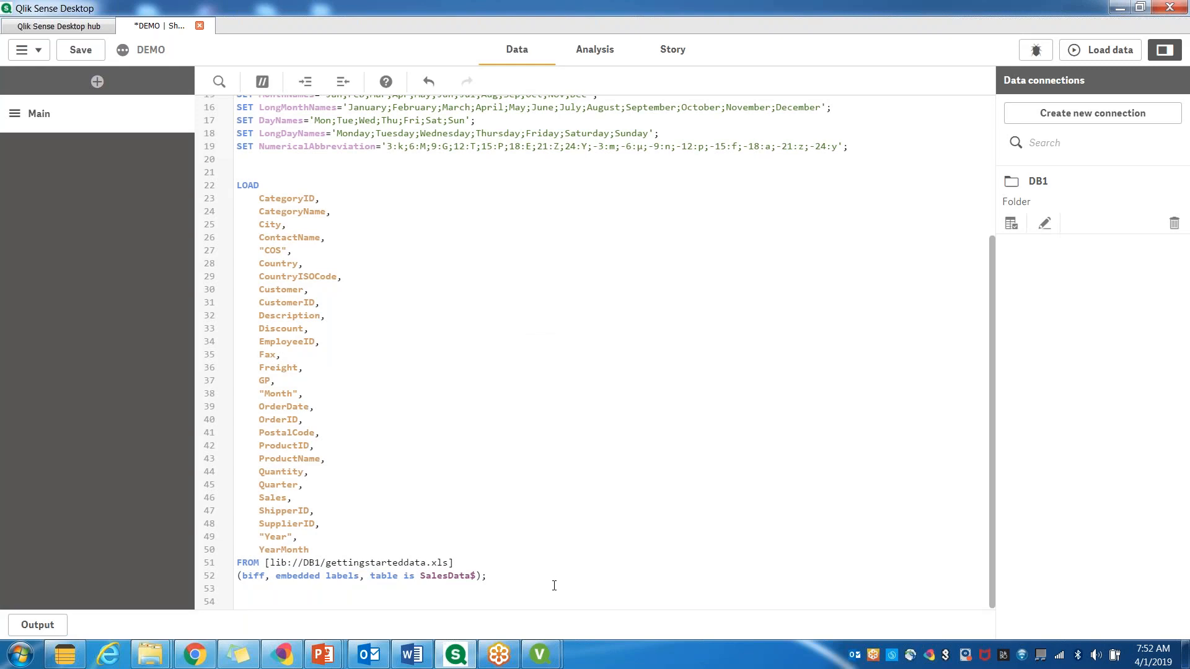
Step: Examine the inserted LOAD statement, highlighting its FROM clause and format specification
click(239, 175)
drag(488, 577, 238, 563)
click(385, 508)
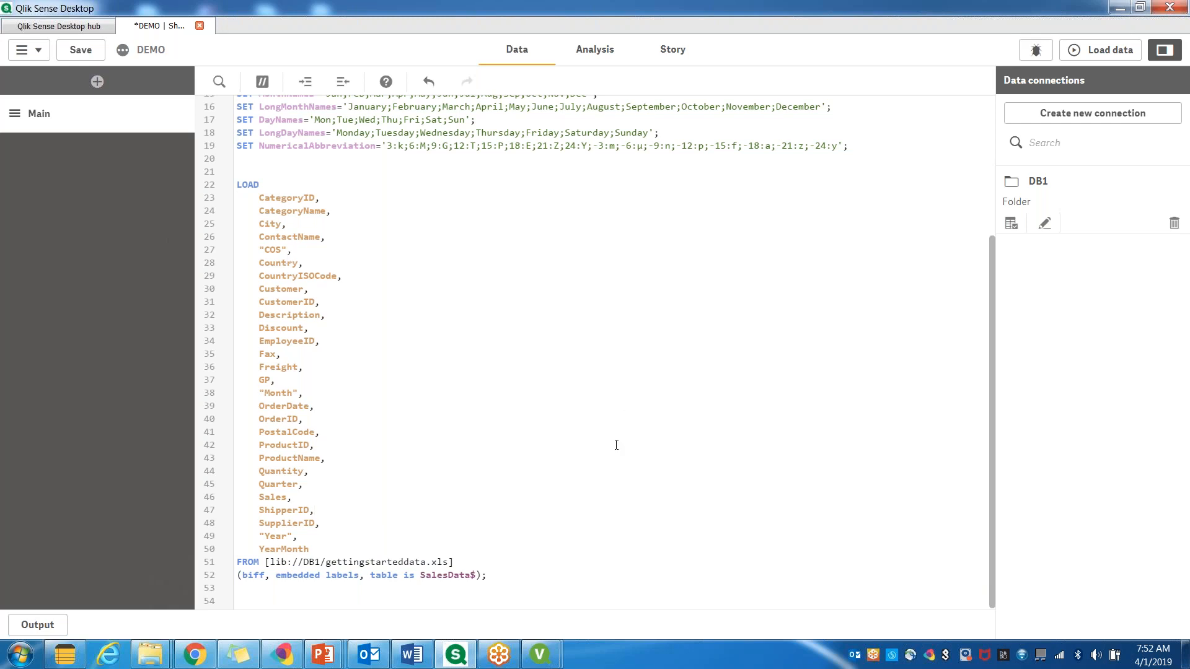
Step: Replace the LOAD keyword on line 22 with Select
key(Return)
key(Return)
double_click(255, 184)
text(Select)
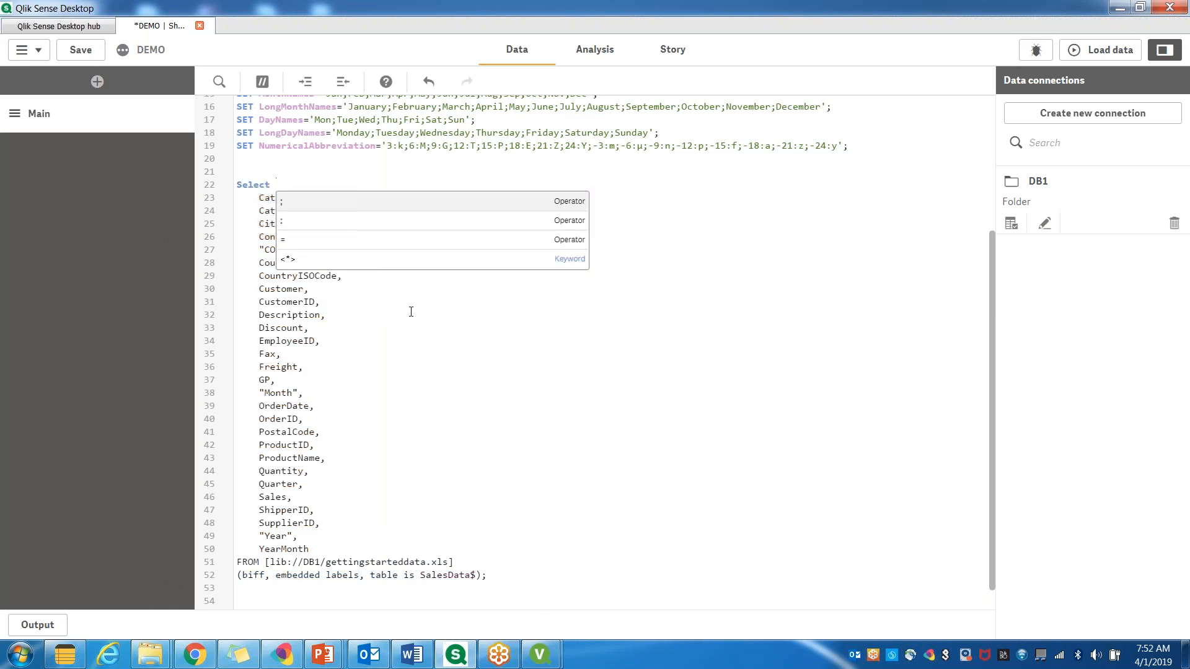
click(409, 353)
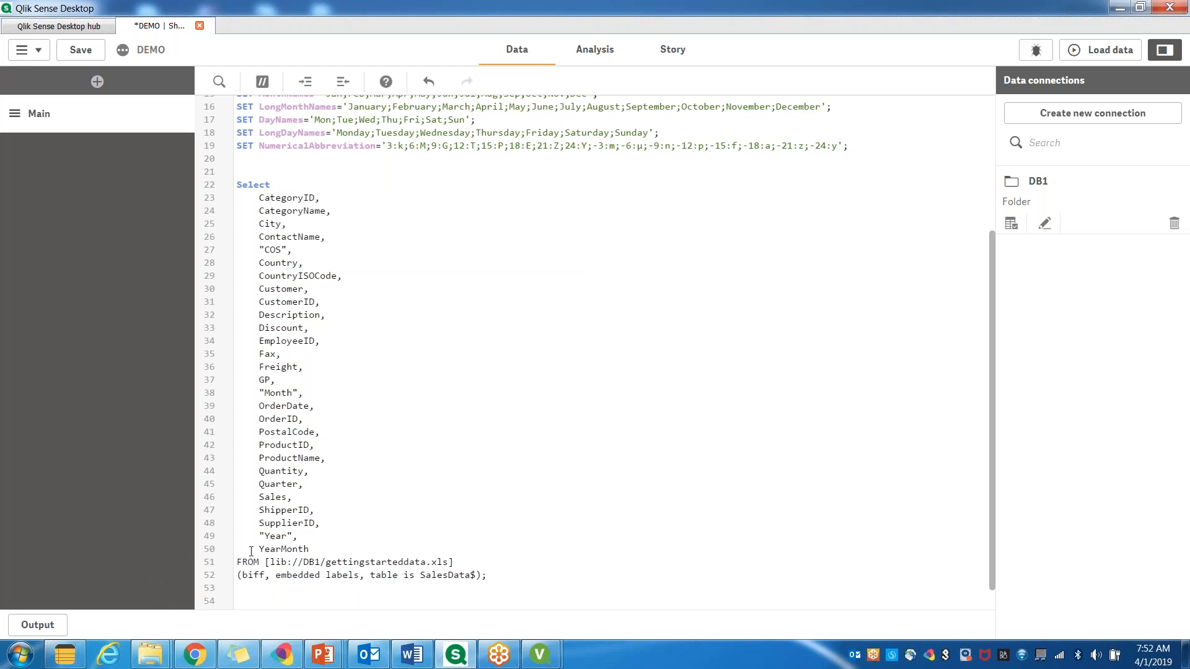
Step: Examine the parts of the Select statement: its keyword, the field list from CategoryID to YearMonth and the FROM clause
drag(448, 576, 243, 558)
click(272, 601)
drag(273, 185, 235, 186)
click(269, 211)
drag(259, 198, 334, 553)
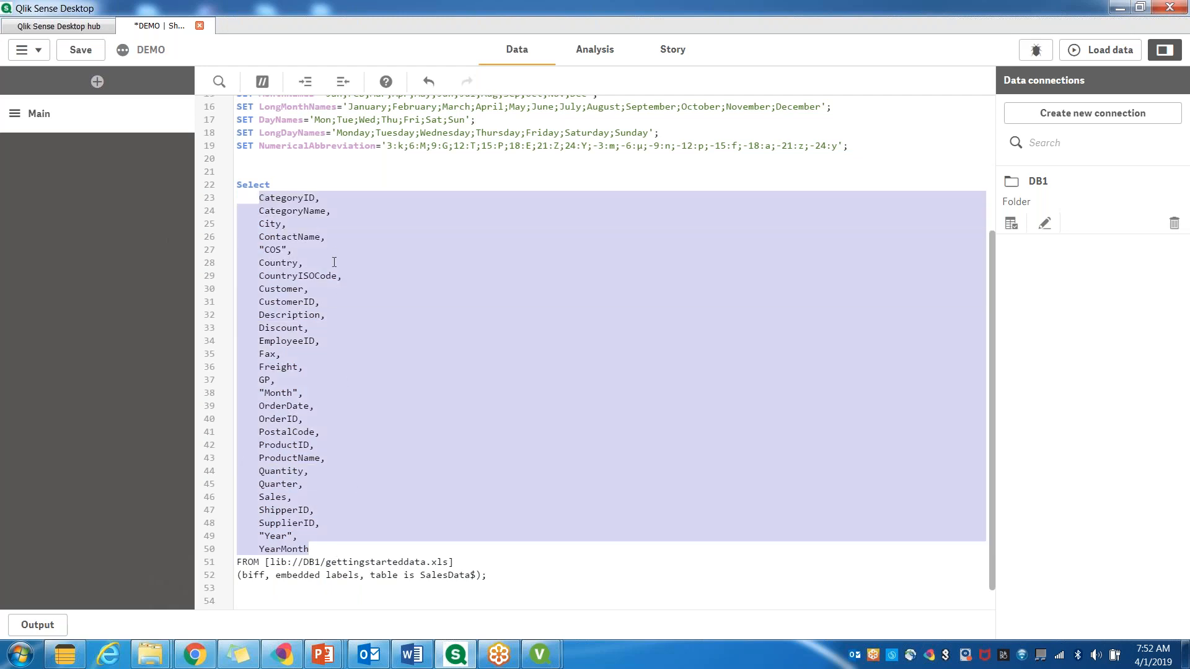
click(352, 603)
drag(278, 185, 235, 185)
click(238, 185)
double_click(238, 185)
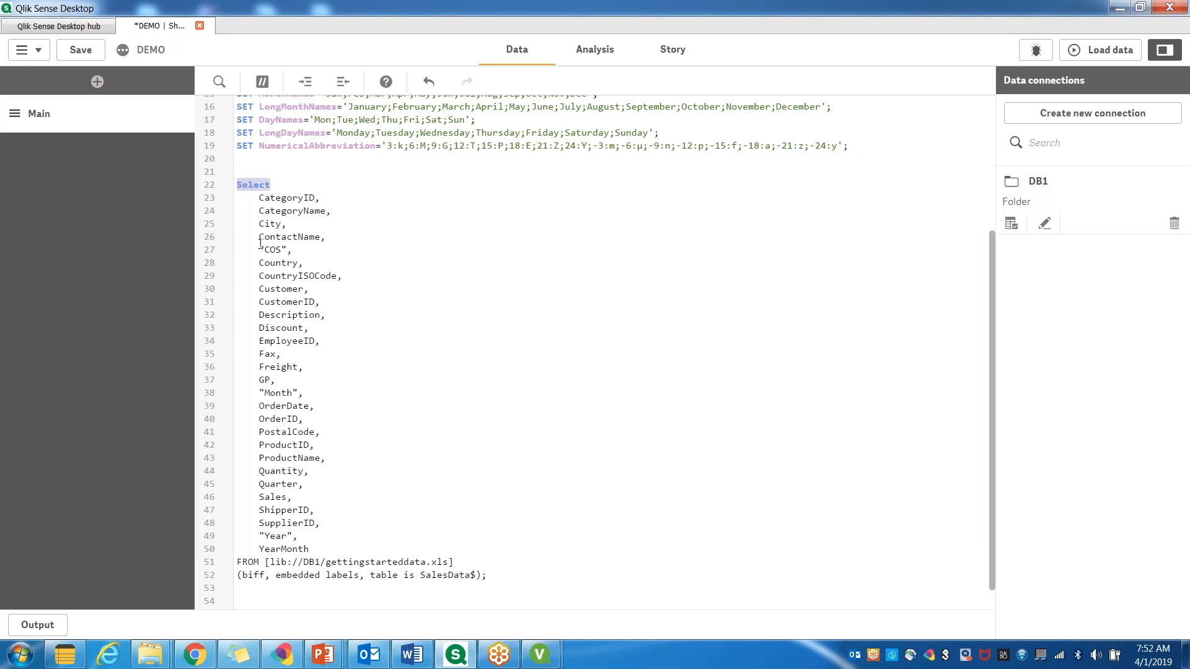
Step: Replace the Select keyword on line 22 with Load
click(279, 185)
drag(273, 184, 236, 188)
text(Load)
key(Escape)
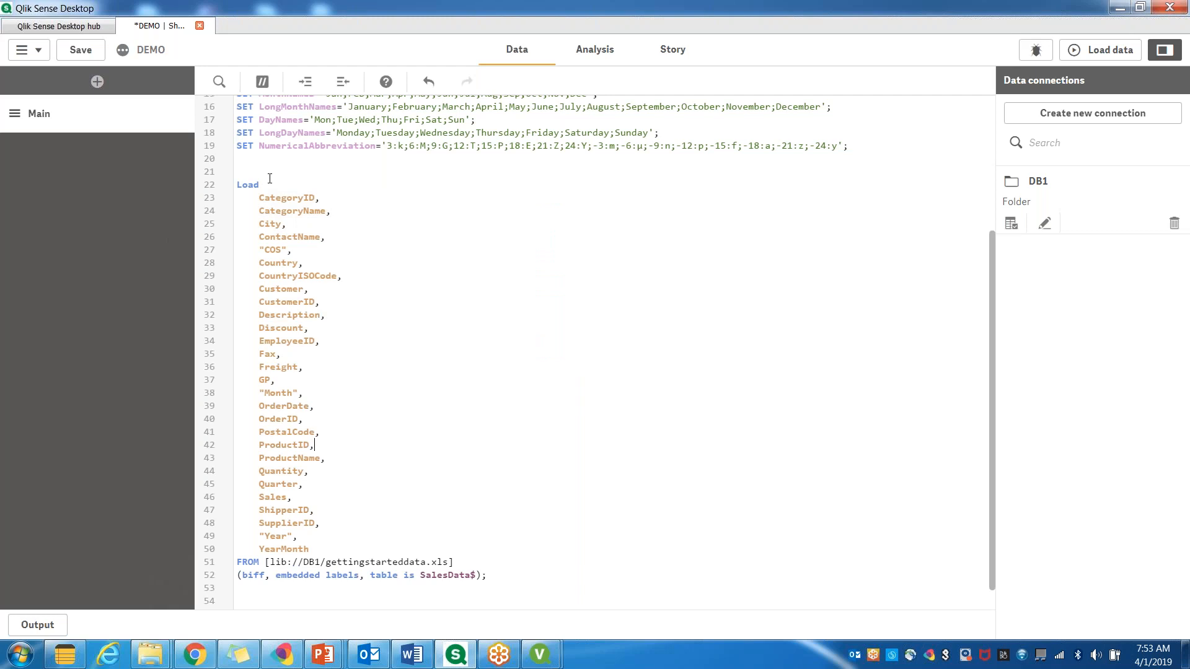
Step: Examine the Load statement's field list and the source file path in its FROM clause
drag(259, 197, 329, 549)
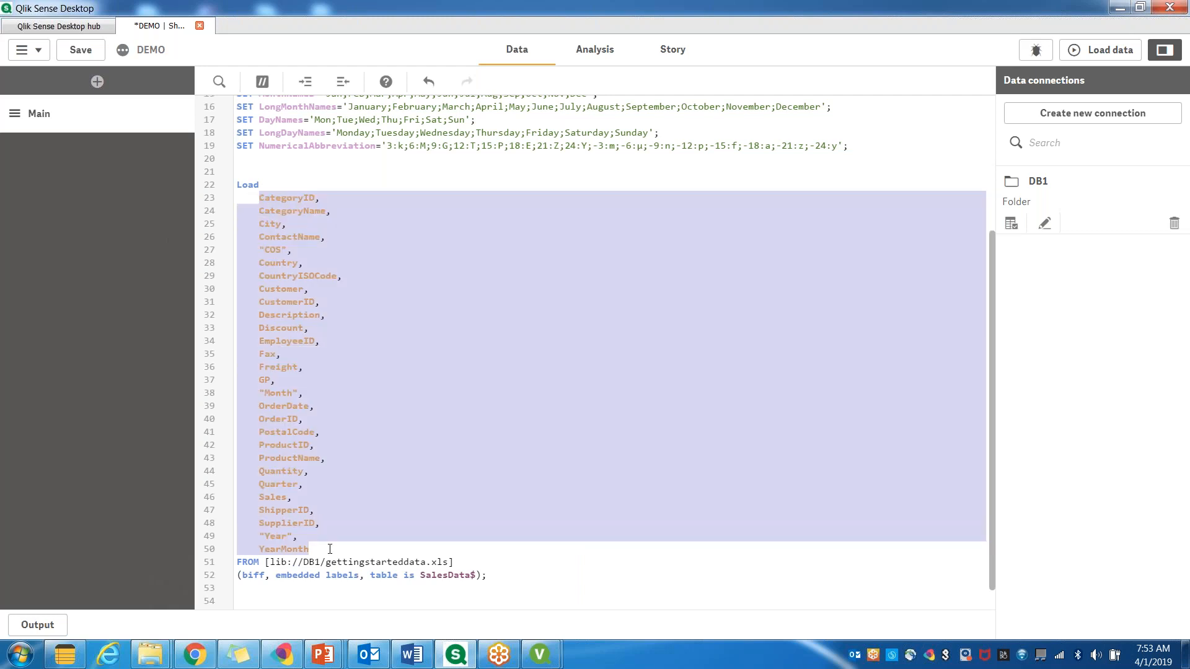
click(328, 549)
drag(316, 549, 253, 198)
click(375, 562)
drag(266, 563, 463, 564)
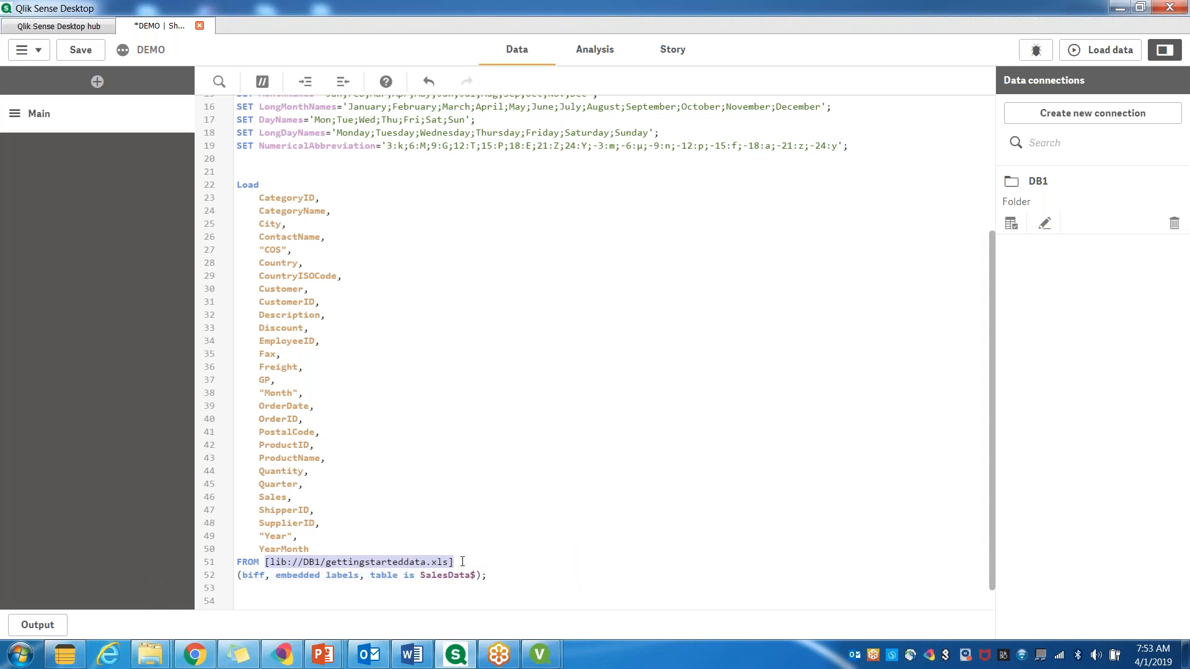
Step: Examine the FROM clause's source file path, embedded labels option and SalesData$ table name
drag(527, 569, 285, 563)
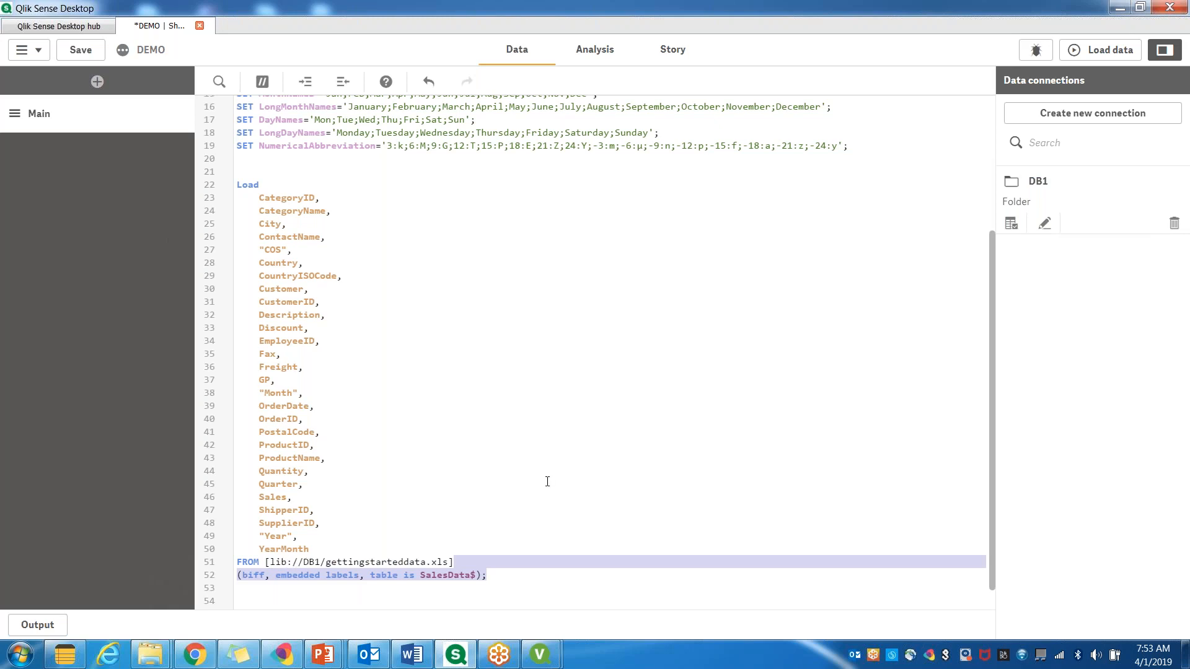
click(324, 562)
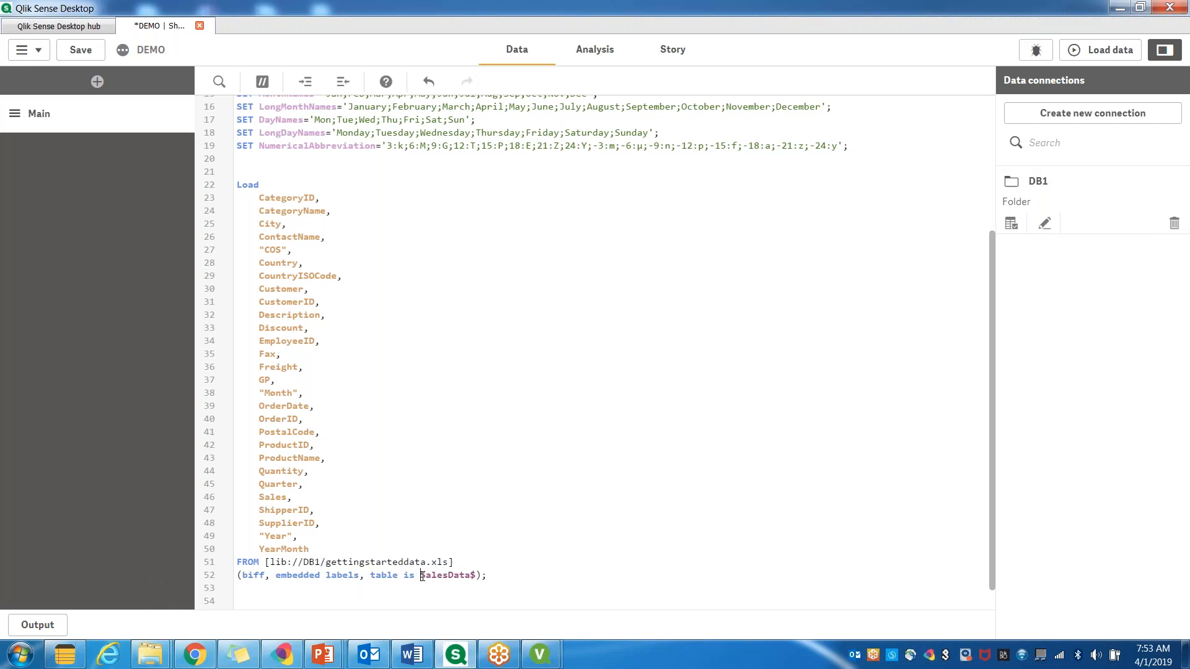
drag(422, 576, 476, 576)
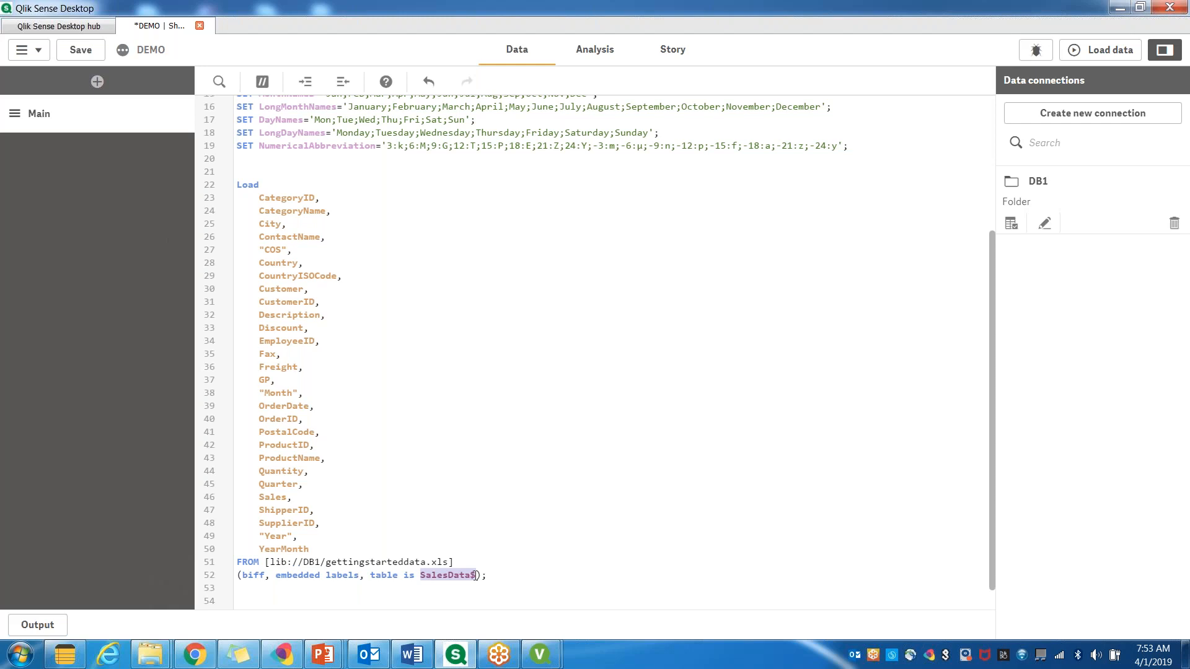
drag(276, 575, 345, 577)
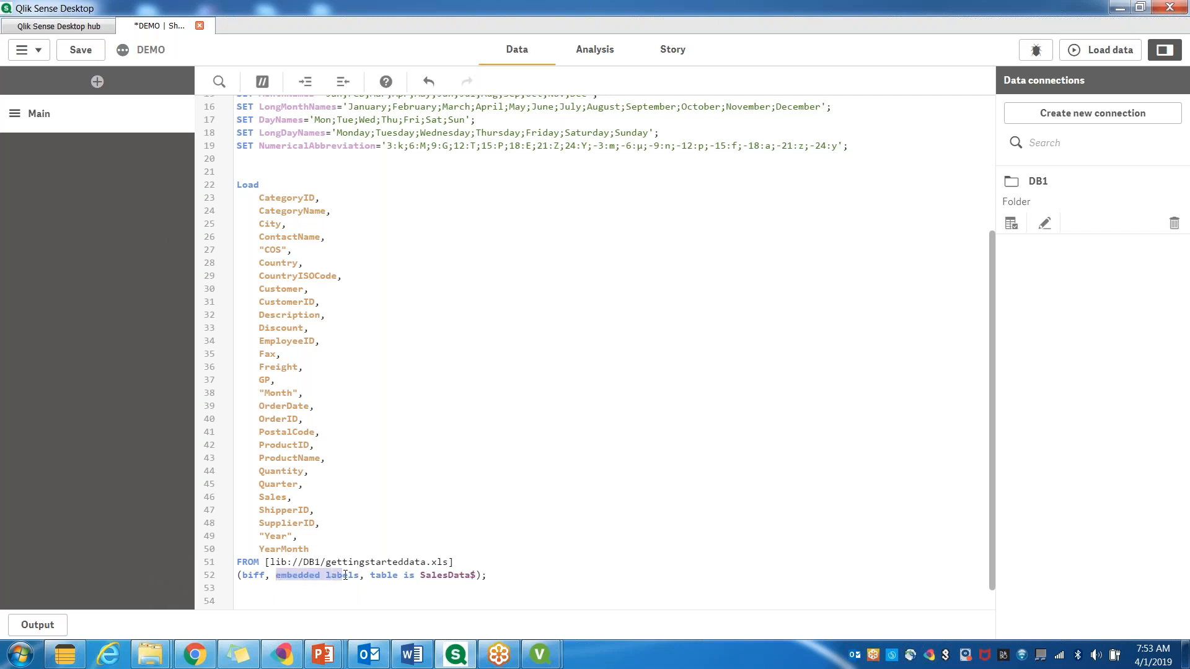
click(466, 577)
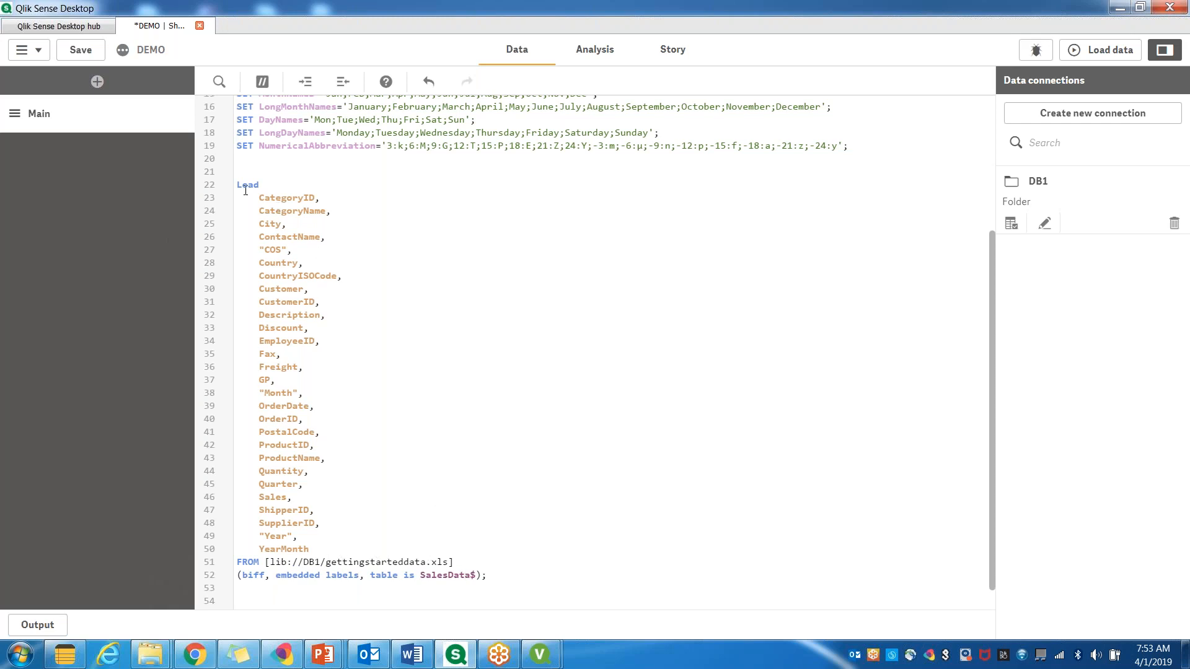
Step: Examine the semicolons that end the Load statement and the SET statements above it
drag(267, 195, 490, 168)
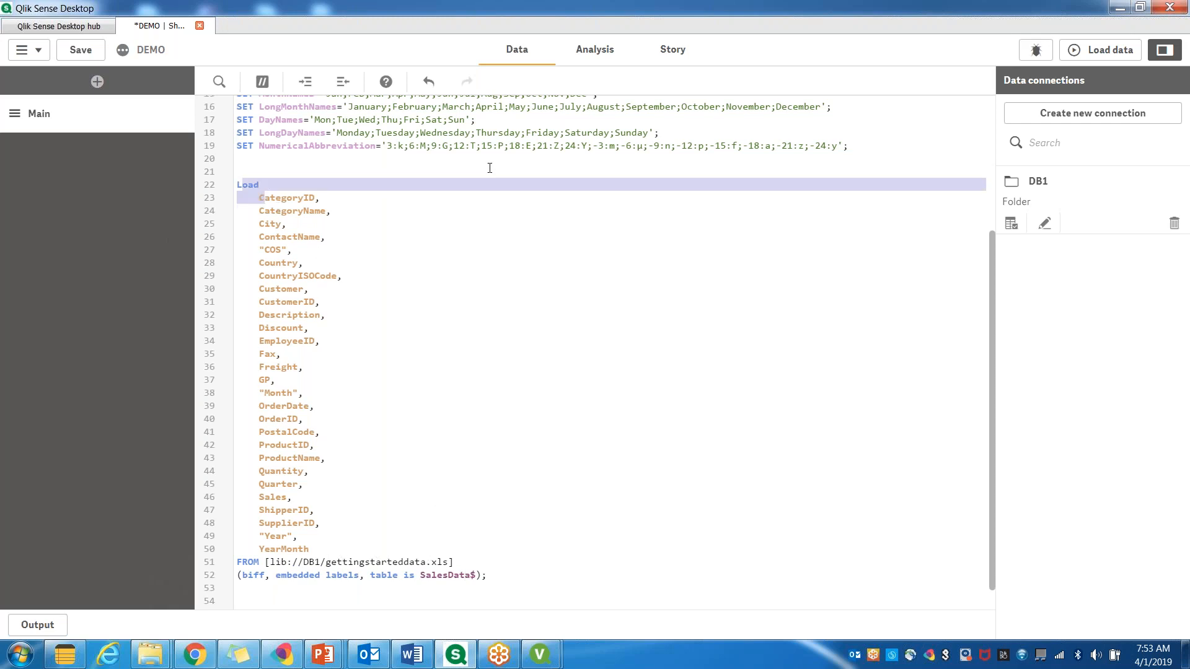
scroll(557, 220, up, 2)
scroll(698, 319, down, 3)
drag(488, 550, 483, 549)
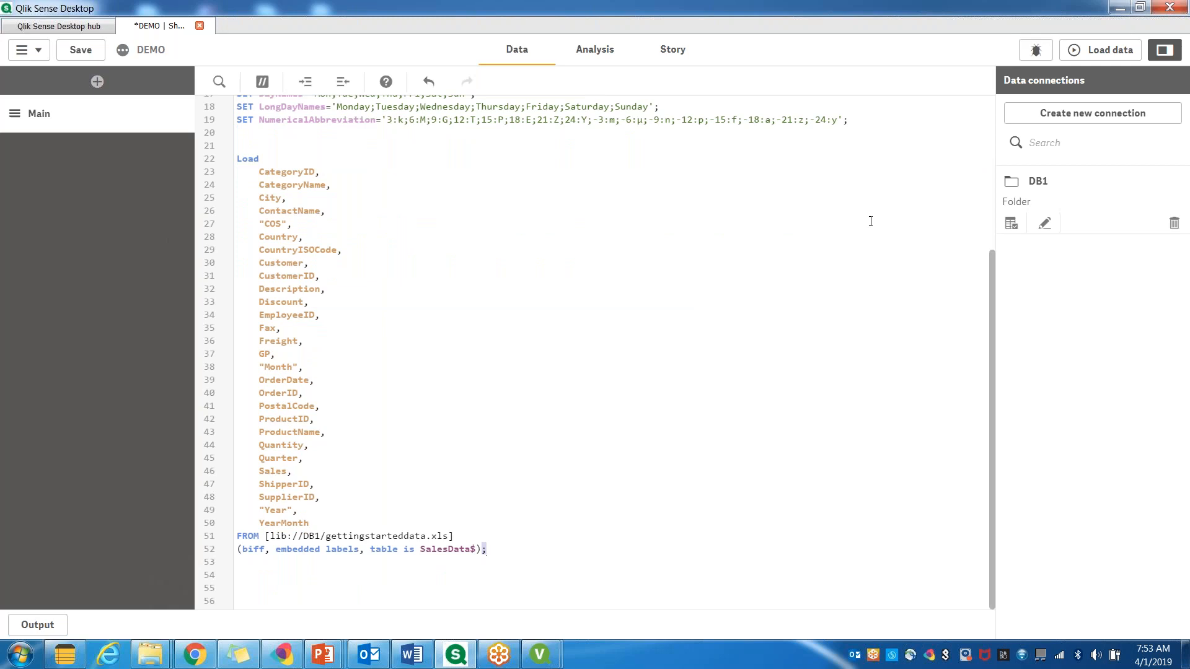
scroll(874, 187, up, 3)
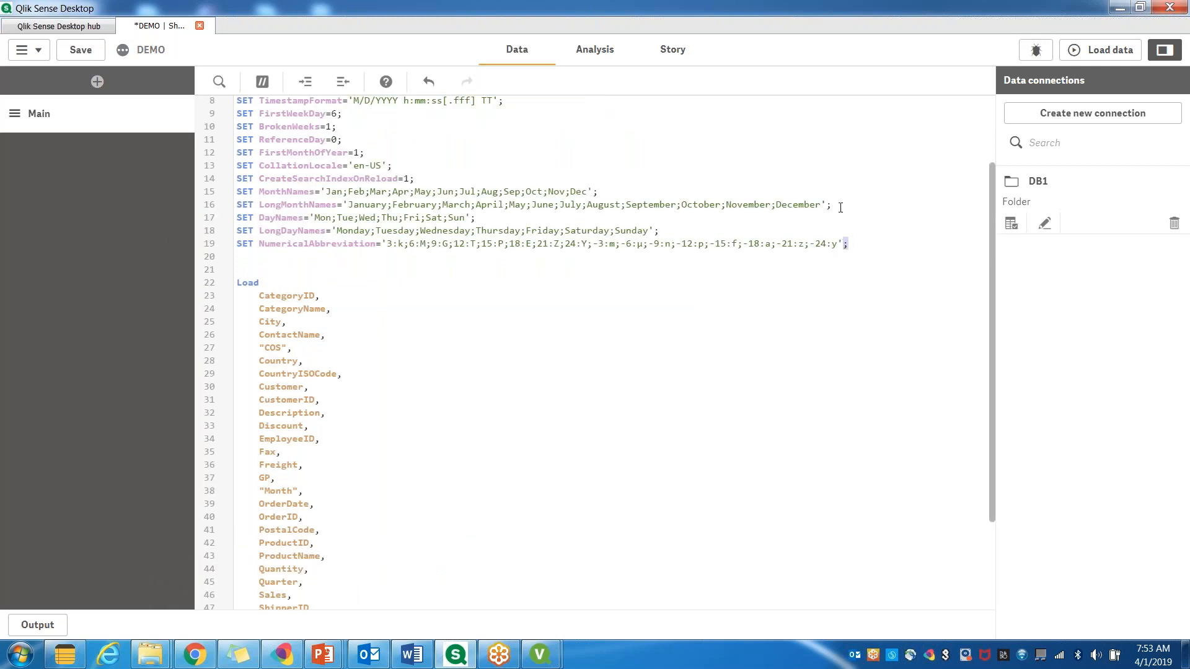
click(595, 192)
drag(653, 231, 657, 232)
scroll(591, 366, down, 3)
click(332, 185)
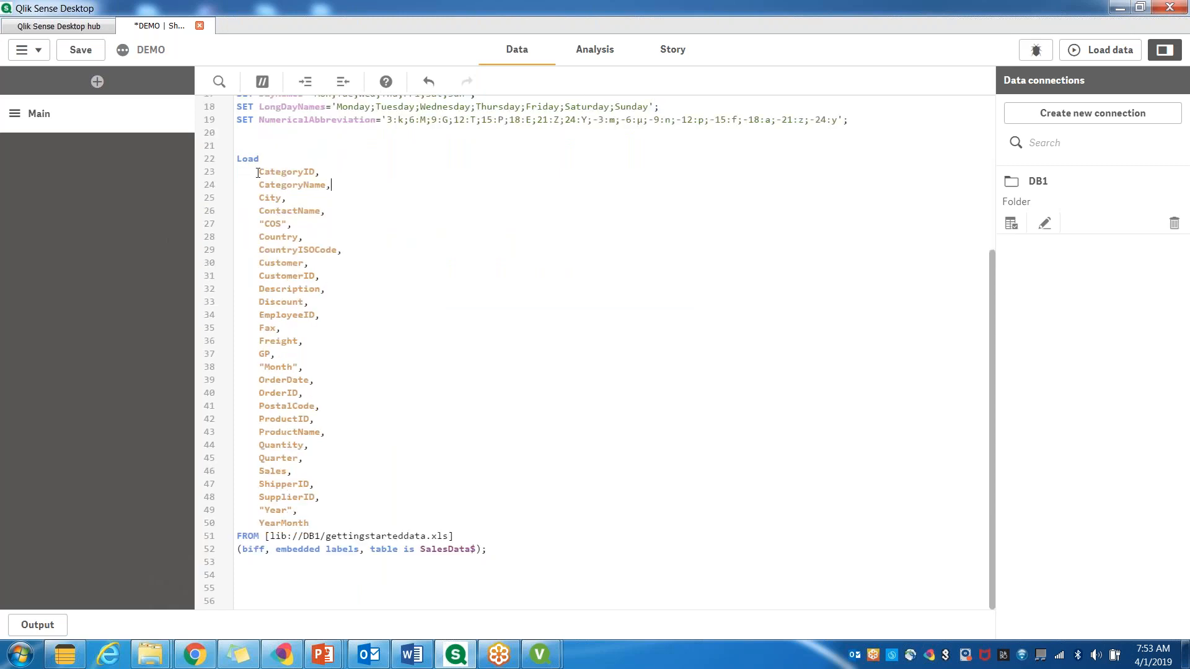
Step: Examine the comma-separated field list of the Load statement, from CategoryID to YearMonth
drag(255, 172, 320, 497)
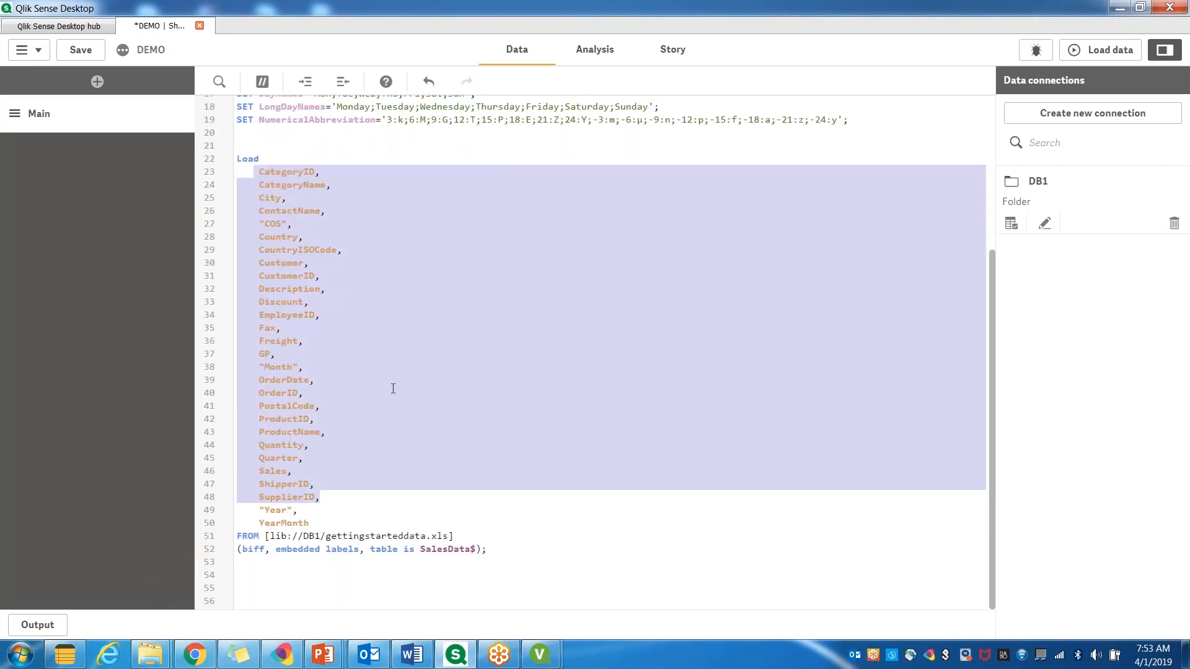
click(388, 388)
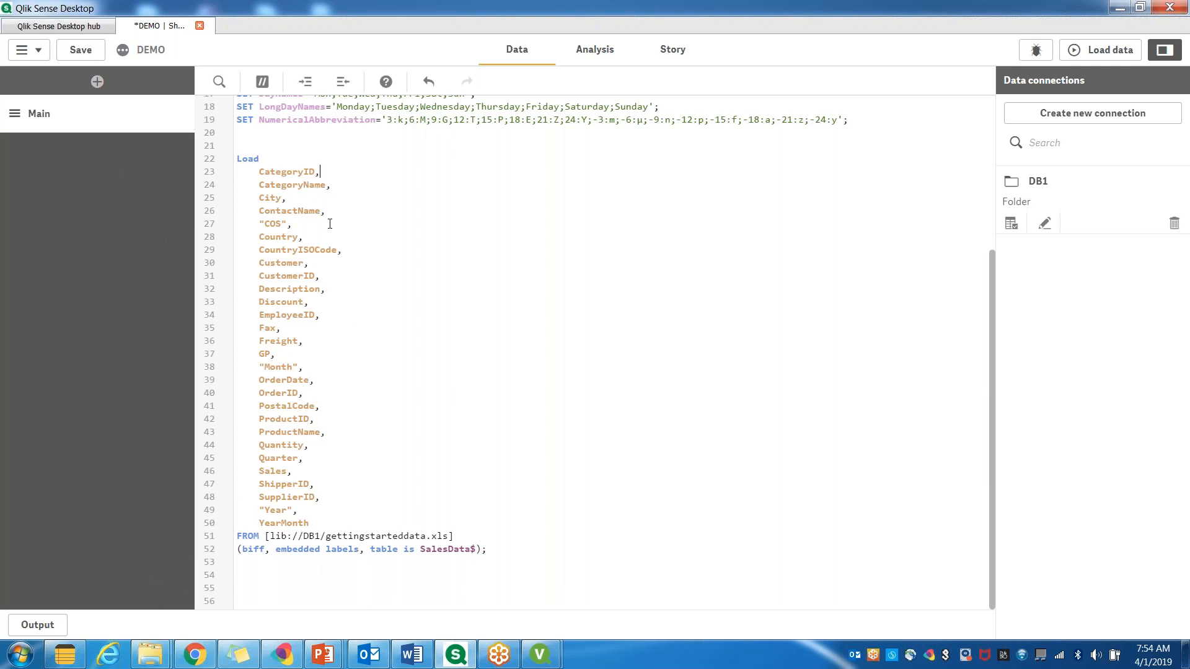
drag(256, 172, 304, 459)
drag(330, 507, 333, 518)
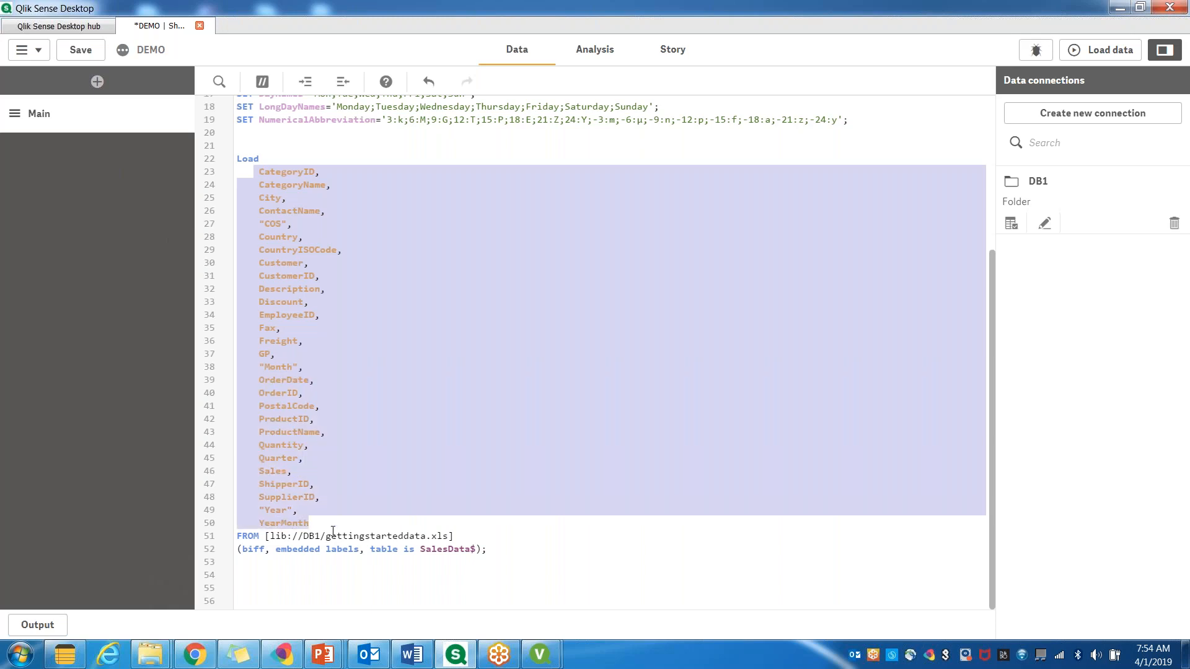
click(312, 585)
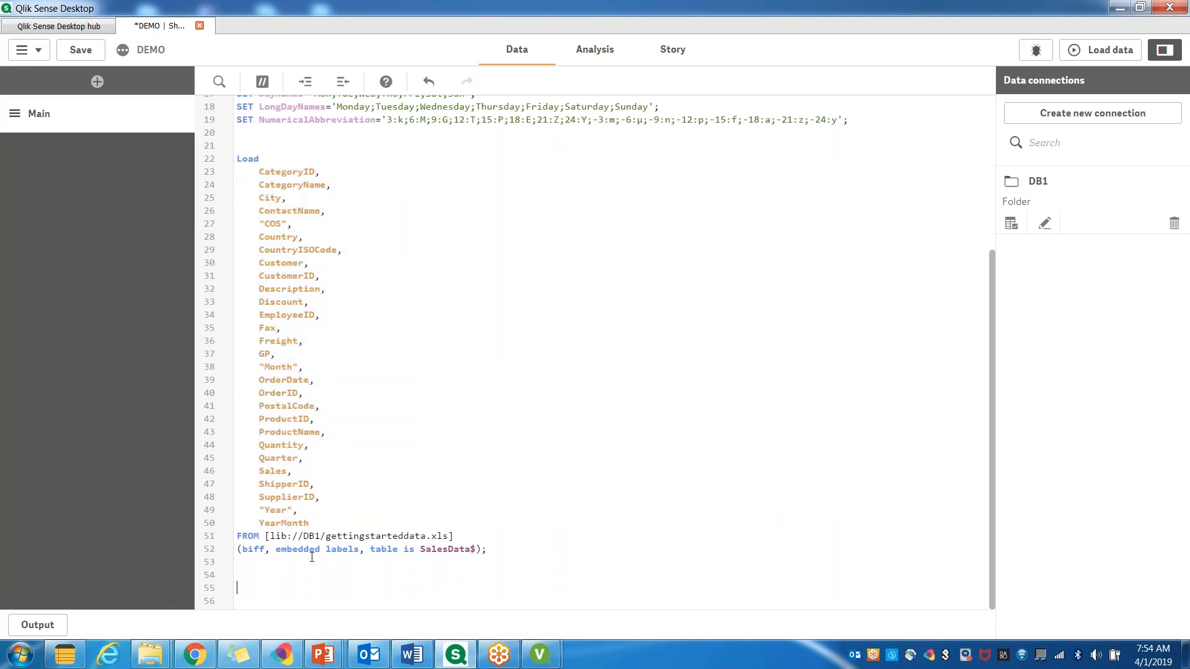
Step: Insert an empty line above the Load keyword and review the statement's field list
click(274, 152)
key(Return)
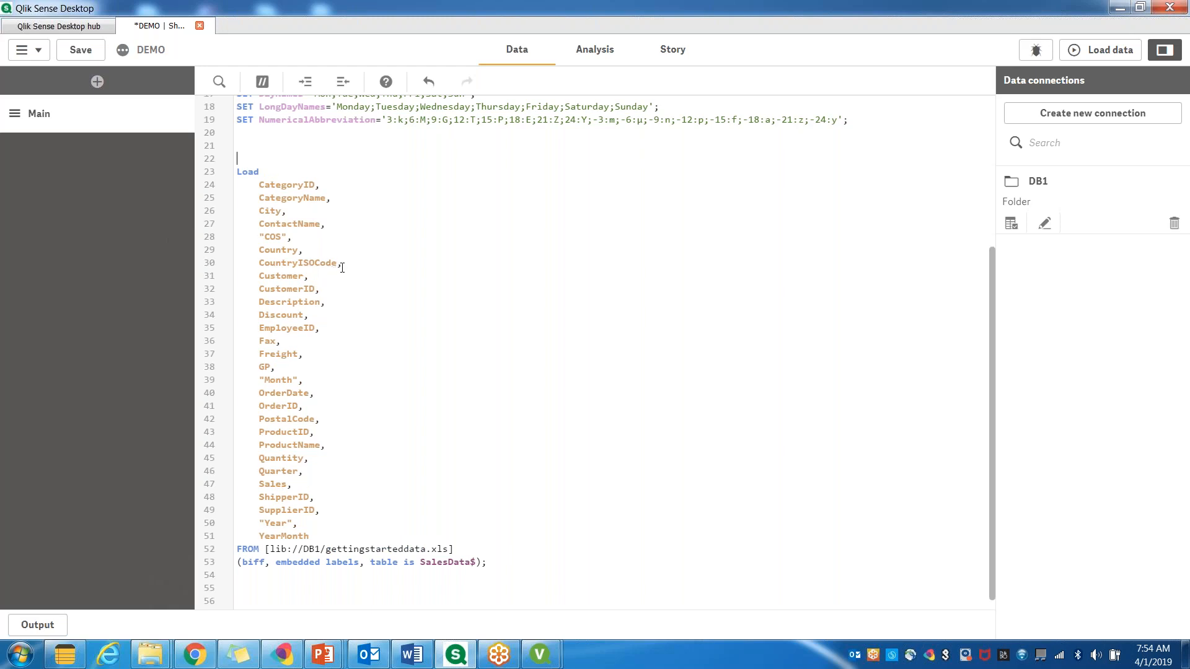
scroll(342, 268, down, 1)
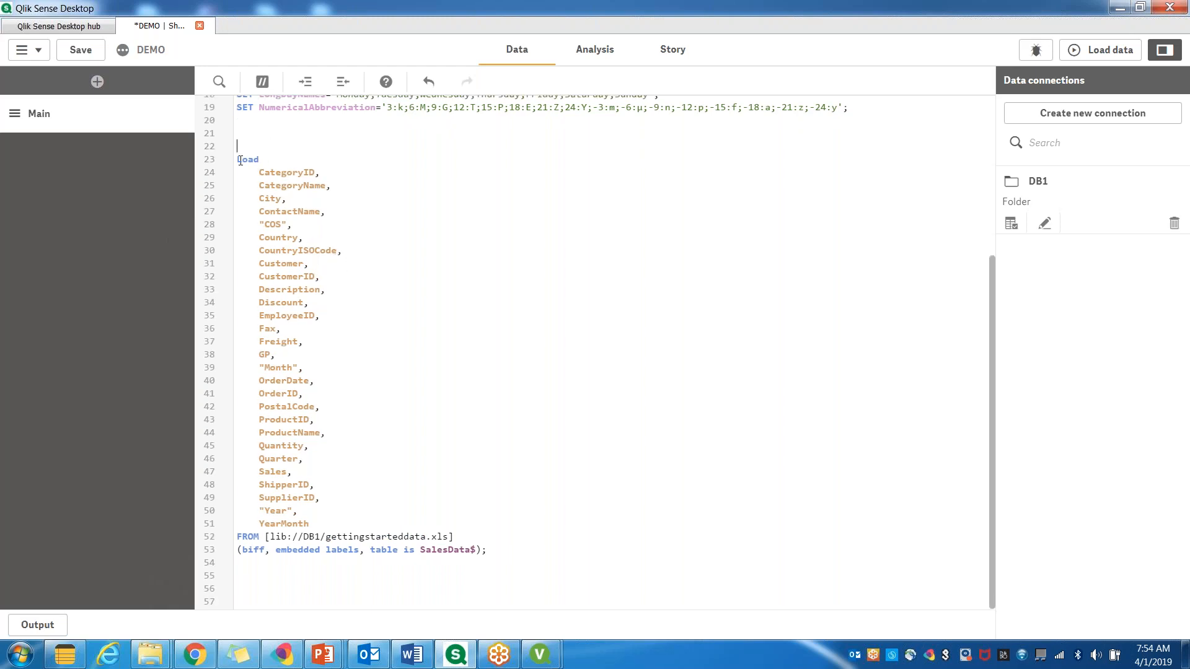
drag(238, 159, 347, 527)
click(330, 573)
drag(342, 525, 239, 173)
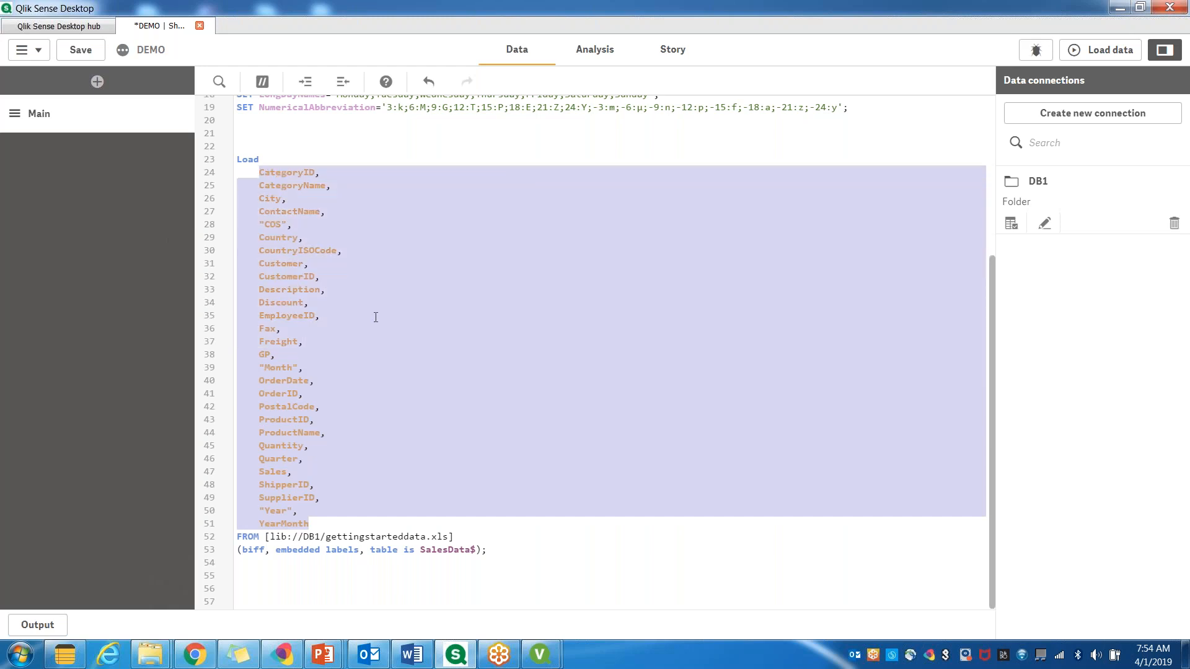
click(415, 389)
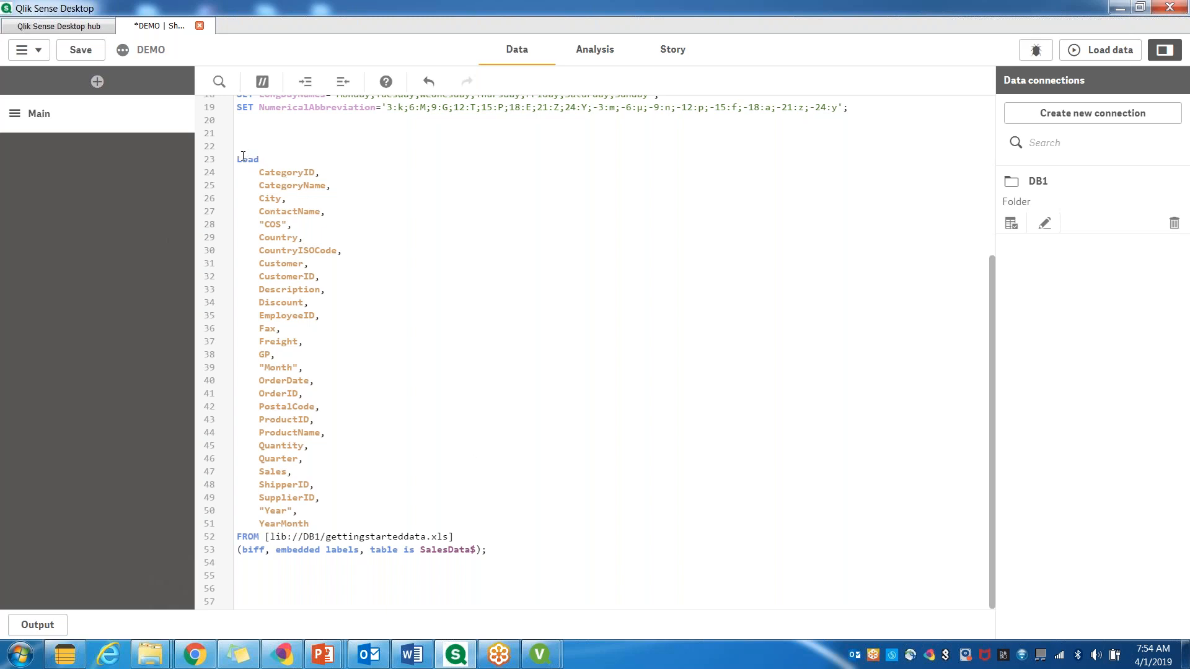
Step: Name the loaded table by adding the label Sales: on the line above Load
text(Sales)
drag(266, 149, 275, 149)
key(BackSpace)
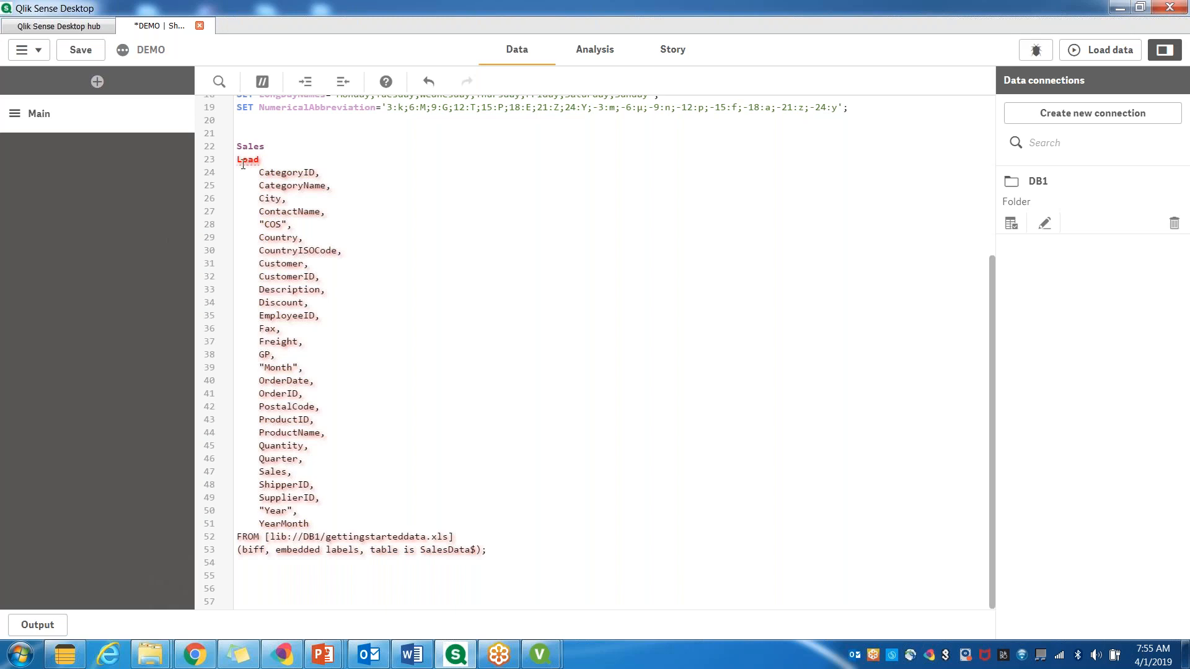
drag(237, 159, 269, 160)
click(267, 148)
text(:)
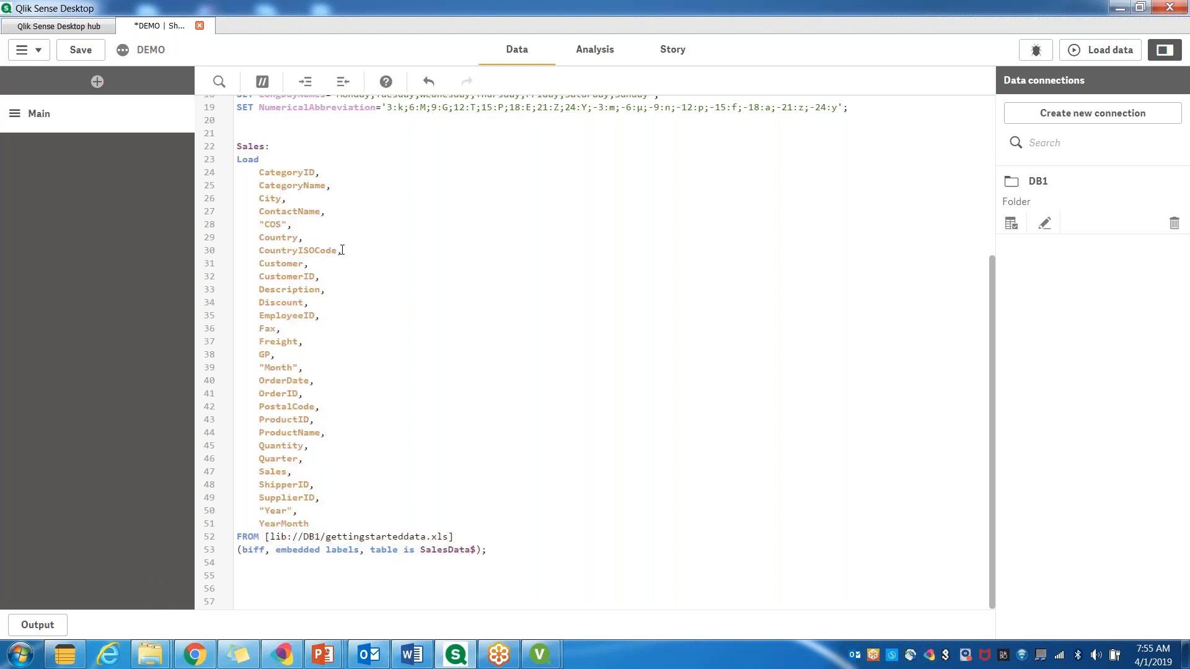
Step: Remove the comma after the CountryISOCode field on line 30 and put it back
key(BackSpace)
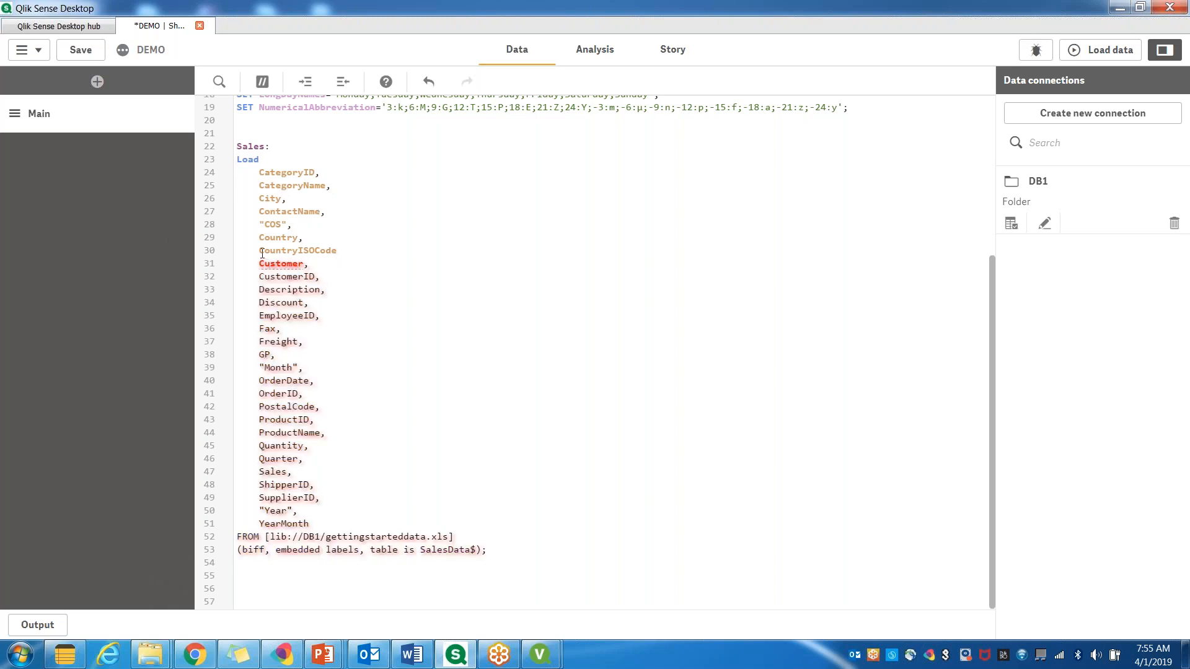
drag(259, 251, 338, 251)
click(335, 285)
drag(261, 264, 303, 263)
click(344, 264)
click(344, 254)
text(,)
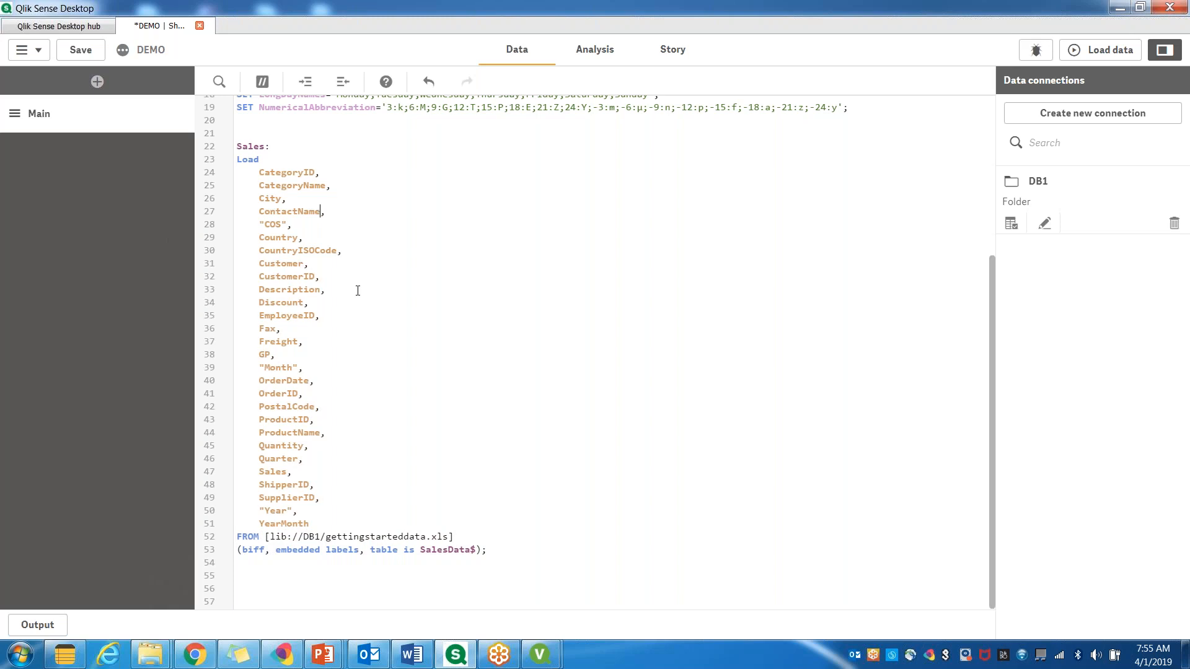
Step: Rename the ContactName field on line 27 with the alias as [Customer Name]
text(as )
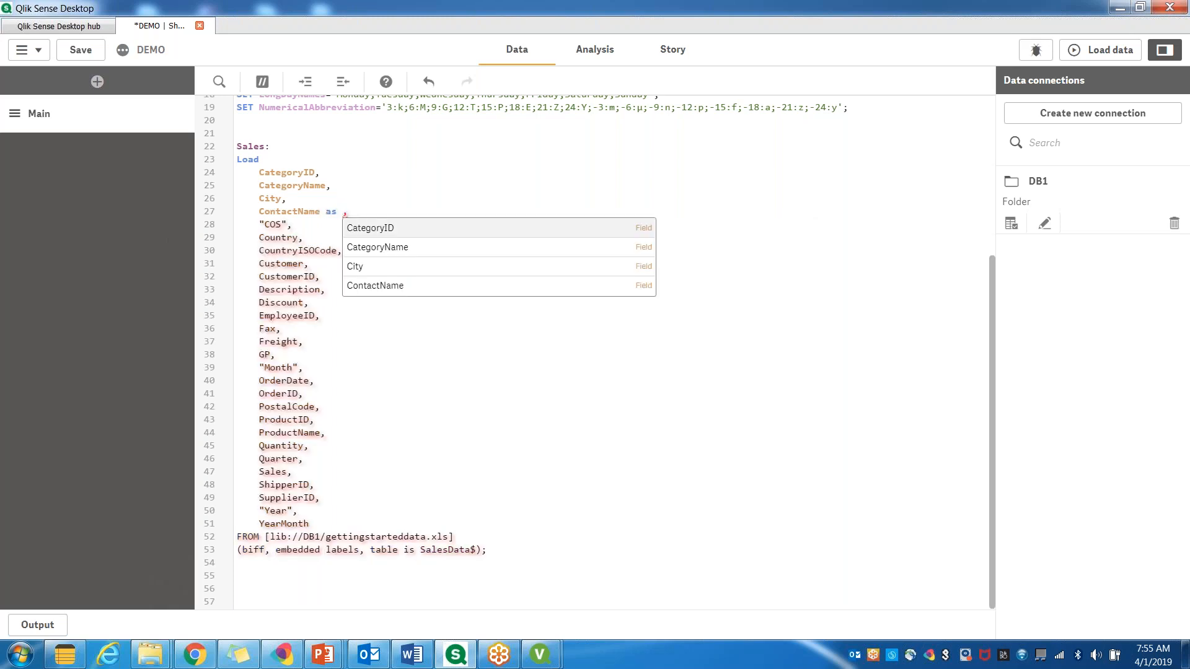
text(Customer )
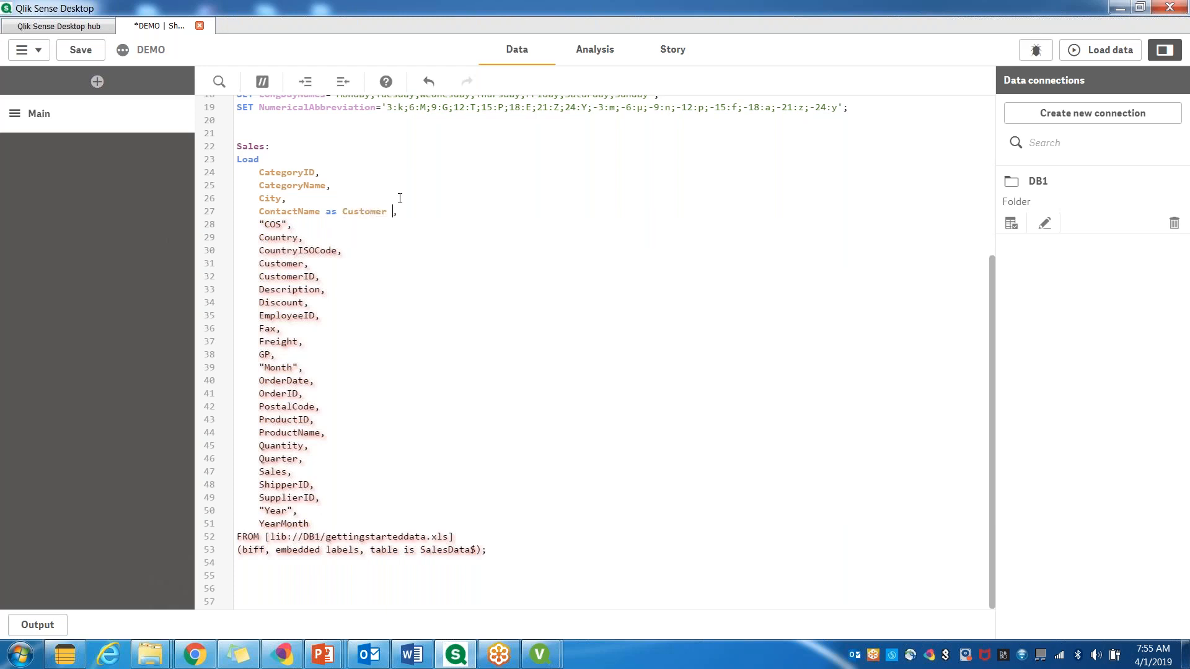
text(Name)
click(432, 281)
drag(393, 212, 387, 213)
click(389, 259)
click(341, 211)
text([)
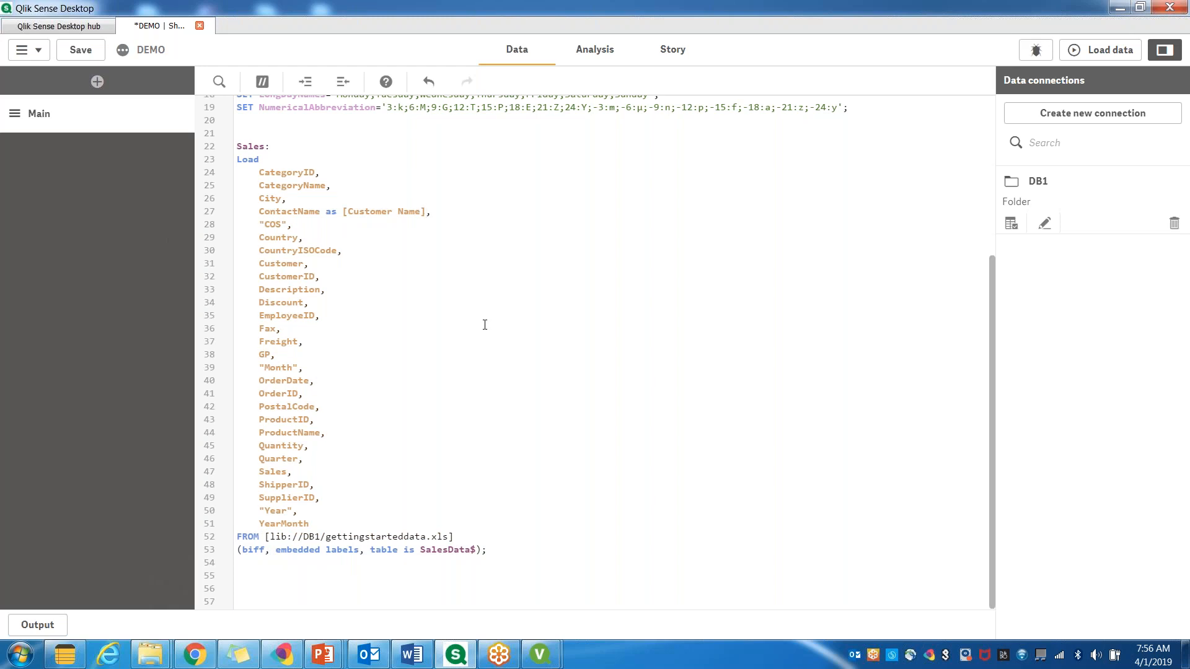
Step: Save the DEMO app and load the data with the Sales script
scroll(474, 412, up, 5)
scroll(474, 412, down, 5)
click(77, 53)
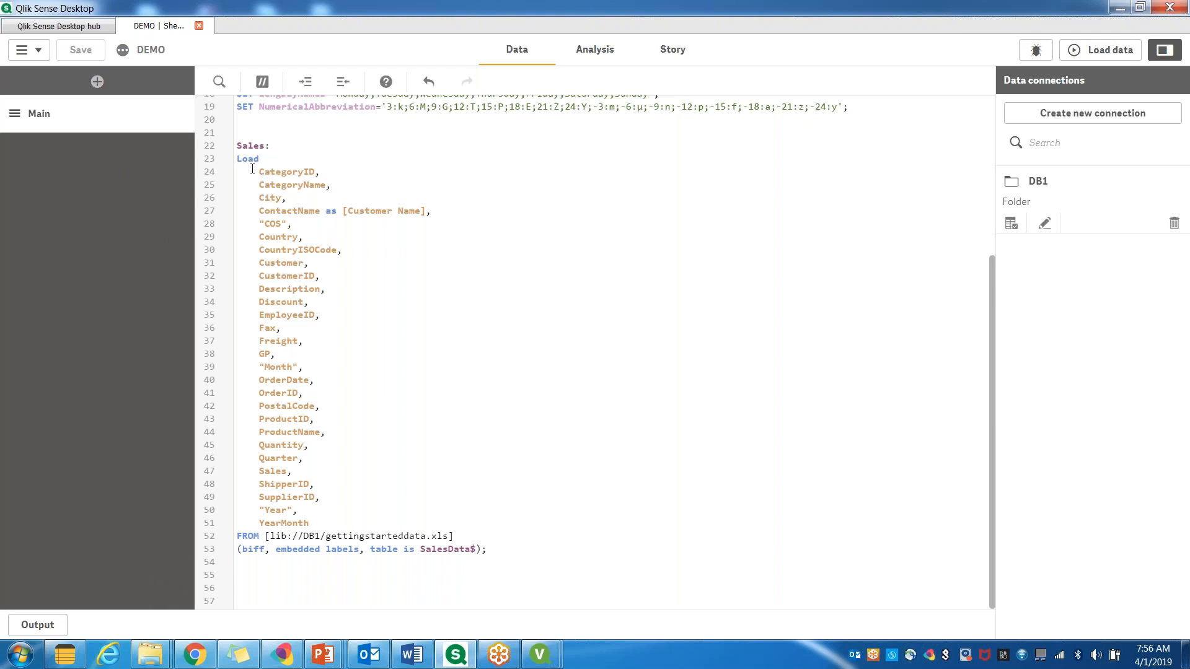
drag(238, 144, 438, 584)
click(359, 579)
click(1098, 52)
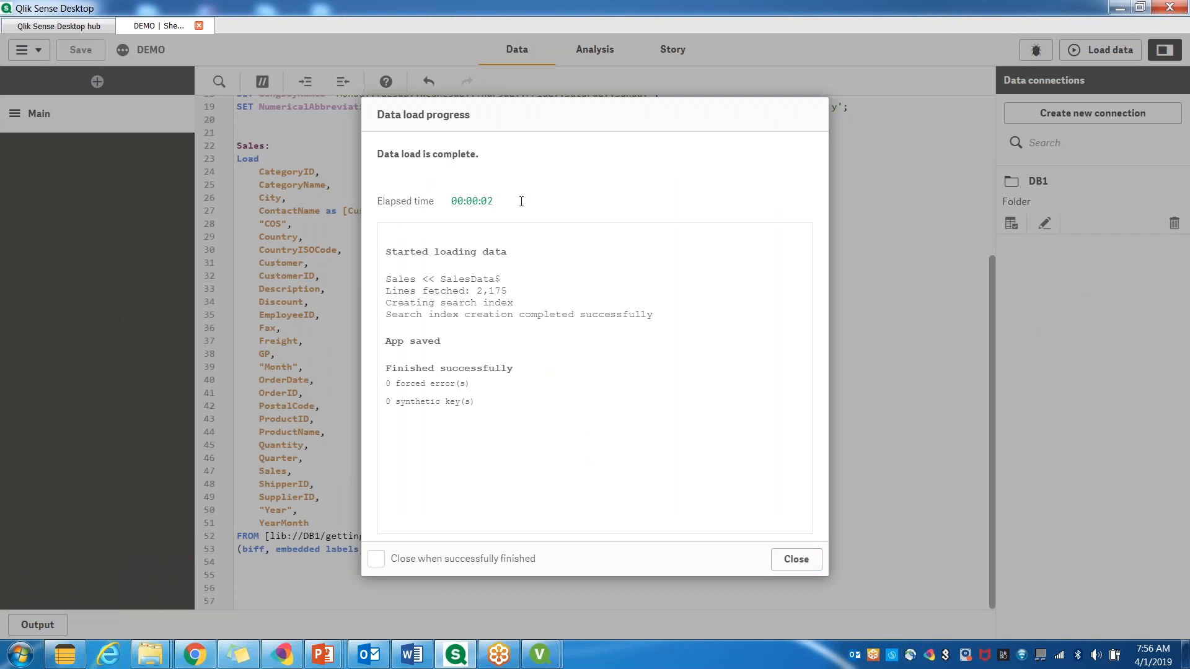
Step: Examine the data load progress messages on lines fetched, search index creation, forced errors and synthetic keys
drag(385, 290, 515, 297)
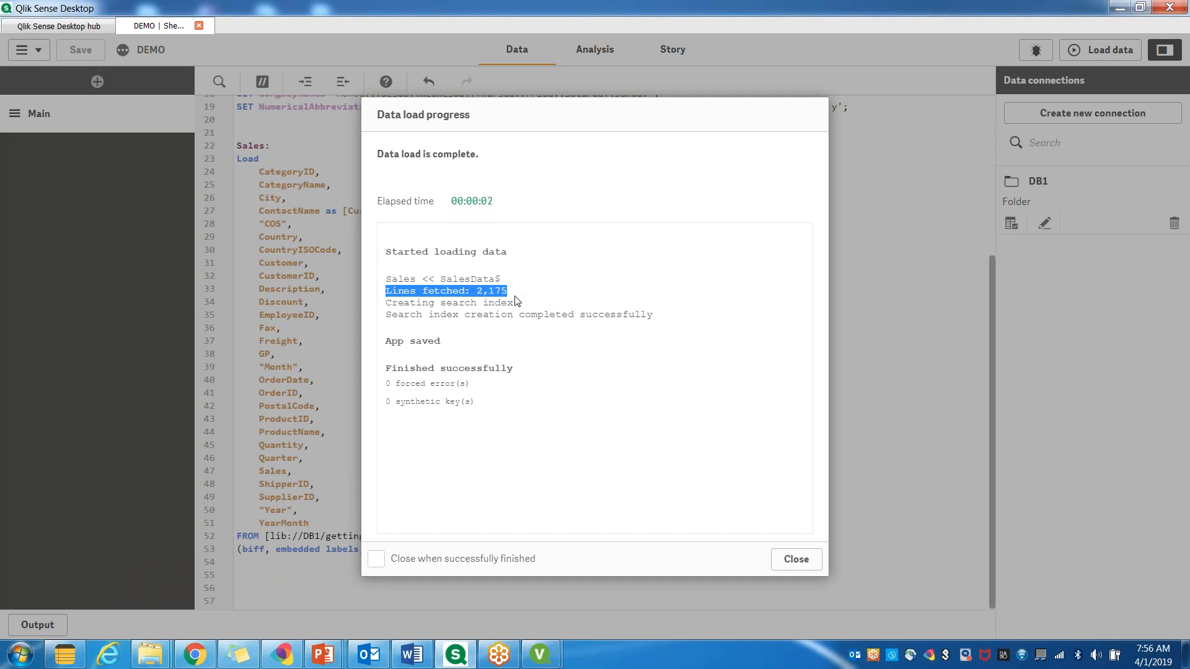
drag(385, 302, 514, 303)
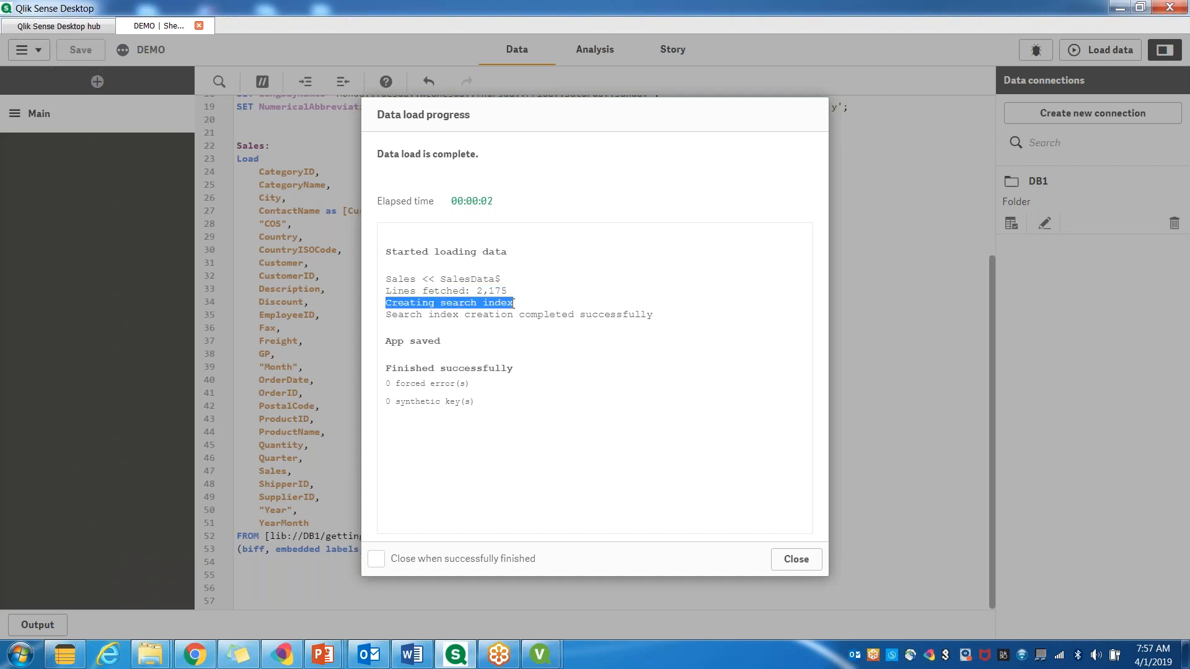
click(434, 328)
drag(386, 316, 656, 317)
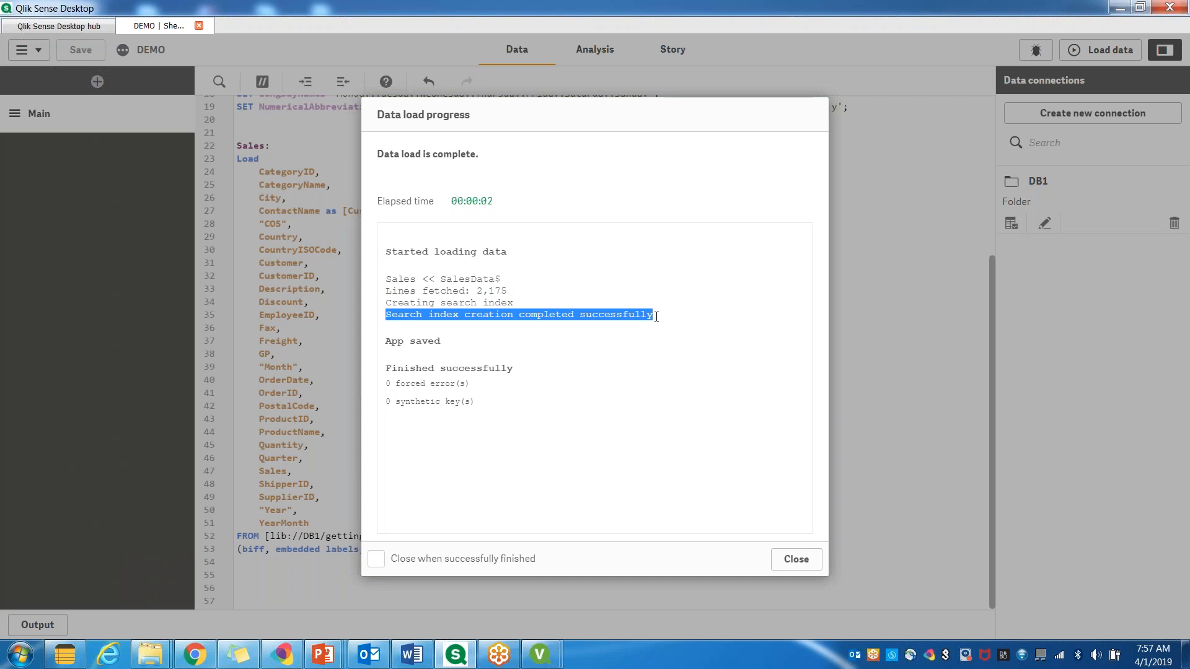
click(656, 317)
drag(654, 316, 383, 284)
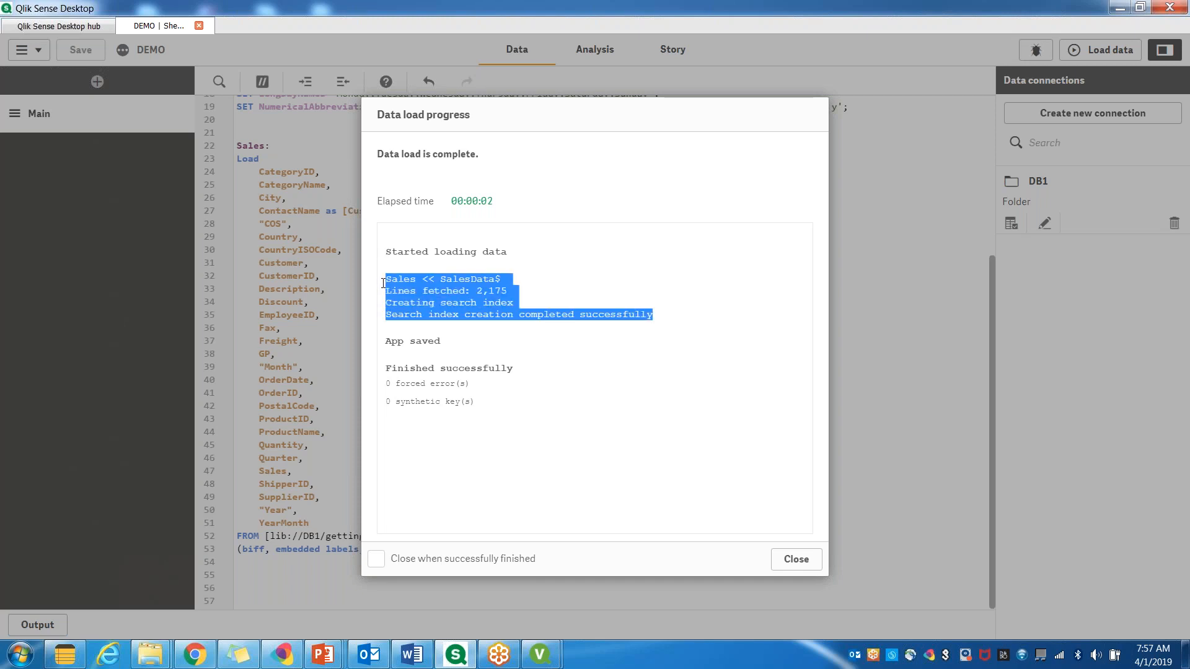
click(449, 329)
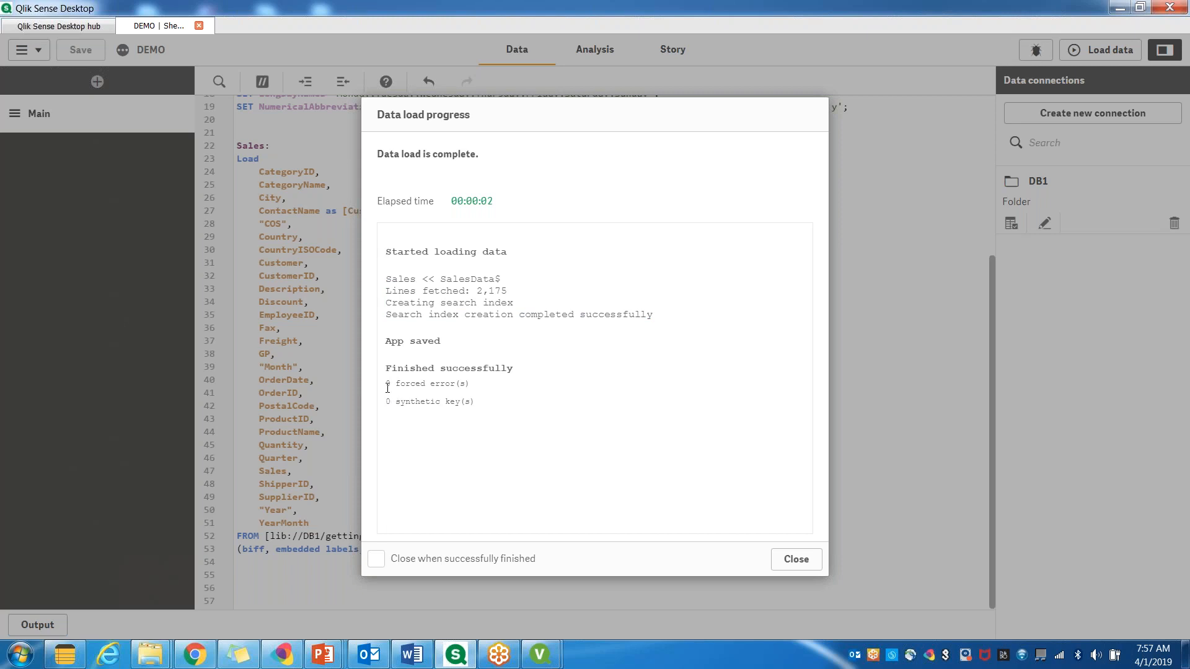
drag(381, 403, 484, 410)
click(397, 357)
Step: Enable Close when successfully finished and close the data load progress window
click(377, 563)
click(381, 560)
click(375, 564)
click(805, 568)
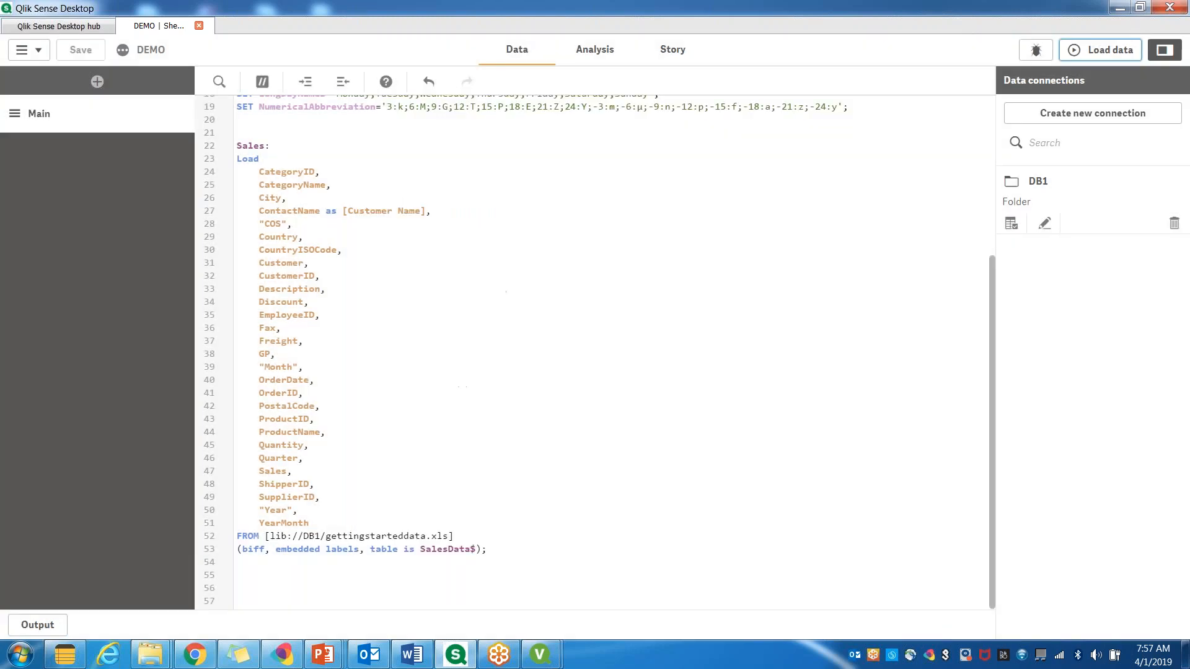
Step: Load the data again with the automatic closing option in effect
click(1102, 54)
scroll(752, 355, up, 1)
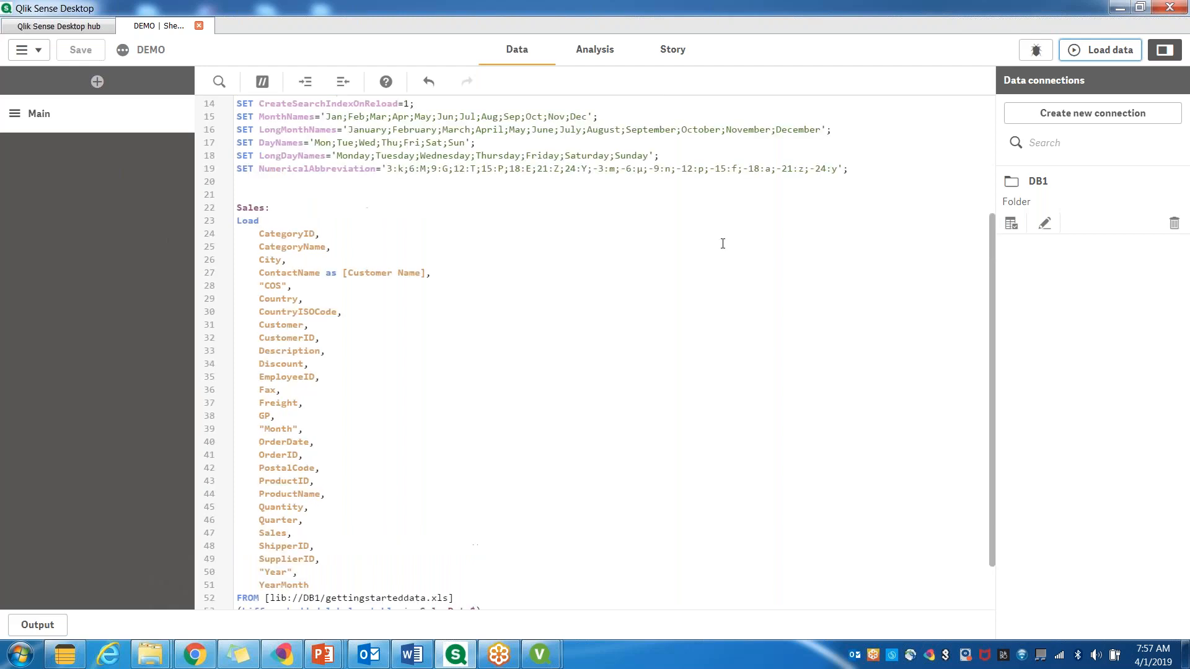
Step: Look over the load script and the empty analysis sheet, and return to the data load editor
scroll(722, 243, up, 3)
scroll(544, 191, down, 1)
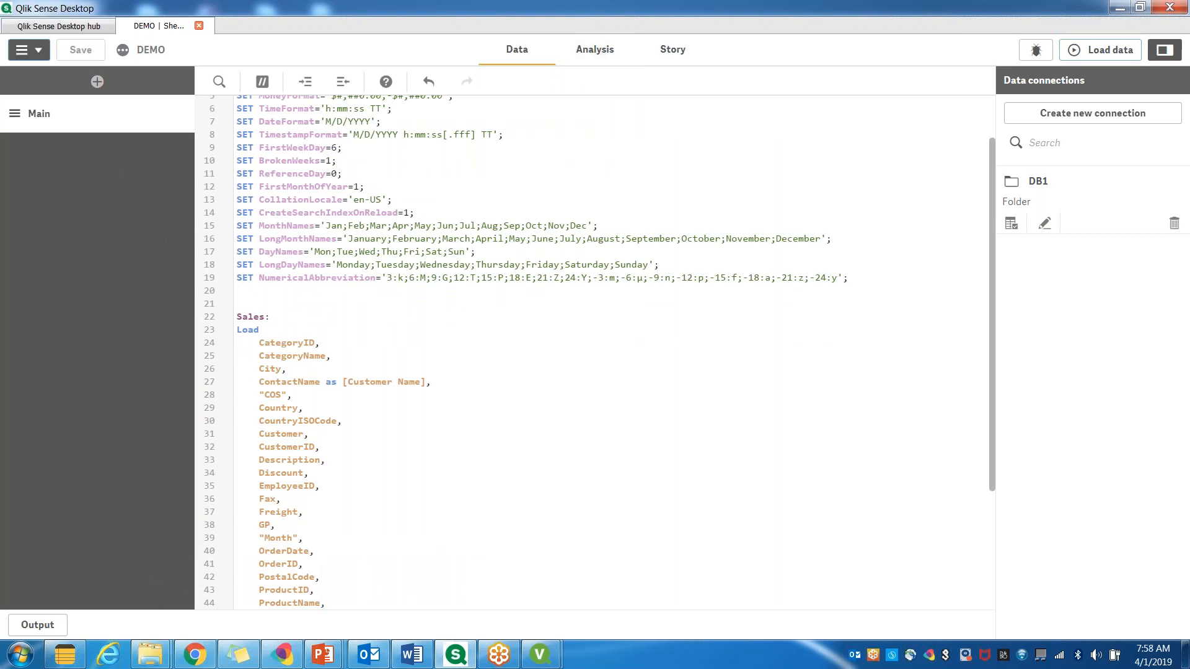
click(39, 51)
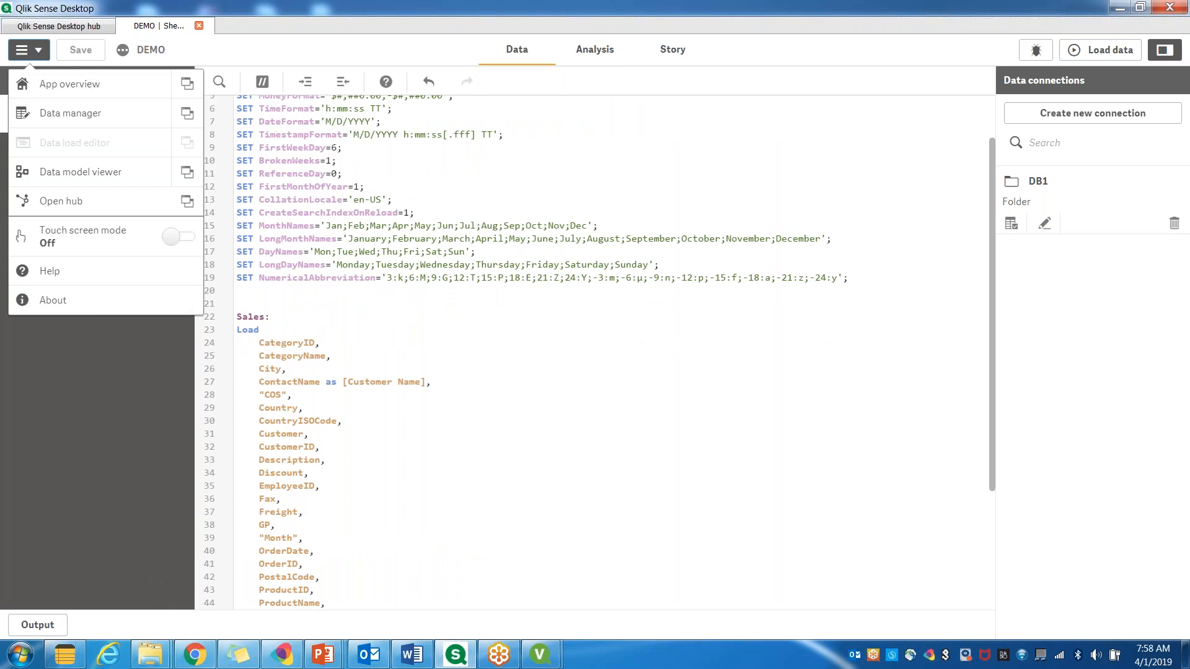
click(597, 54)
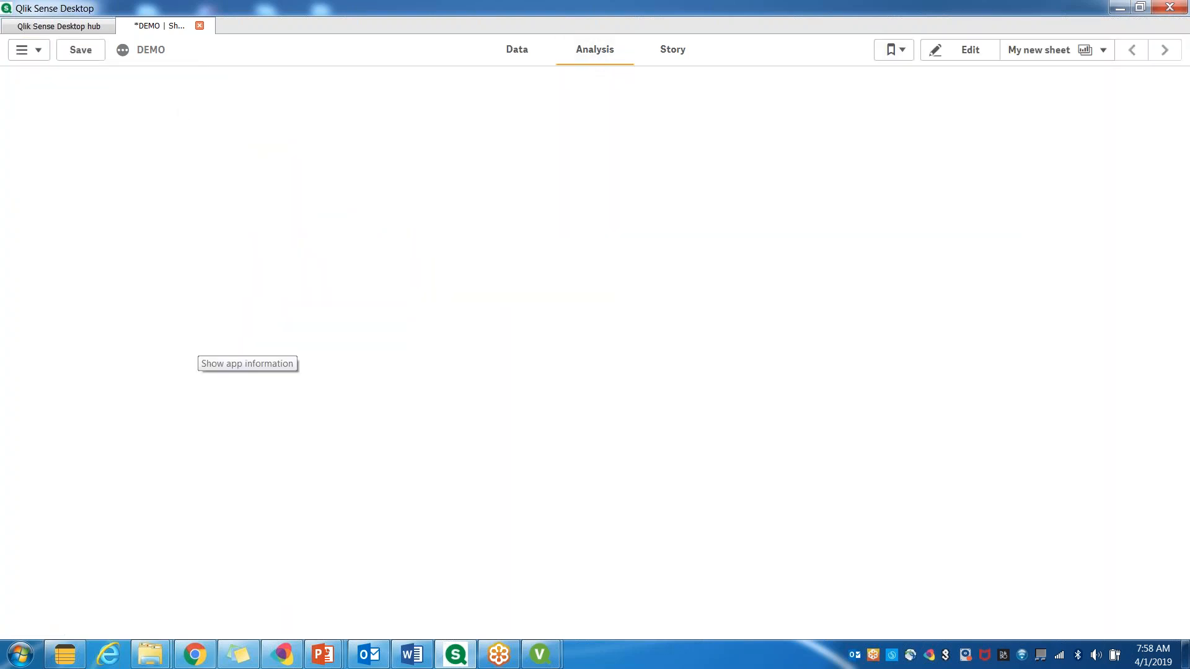
click(519, 56)
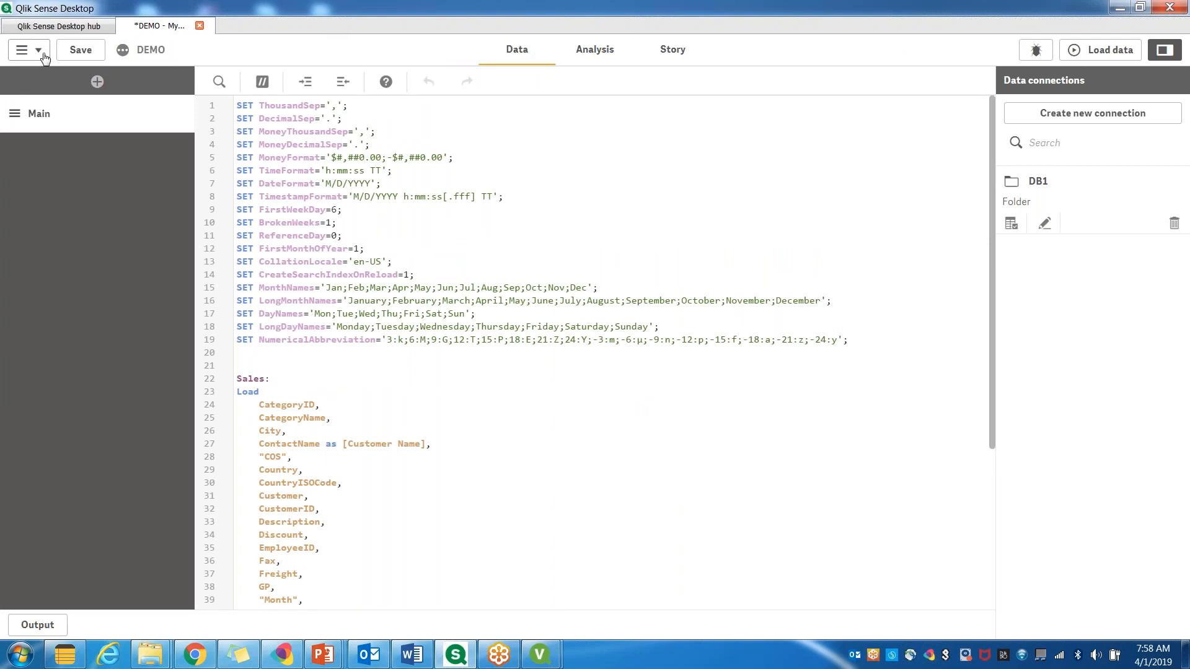
Step: Open the app overview in a separate tab and return to the load script
click(23, 50)
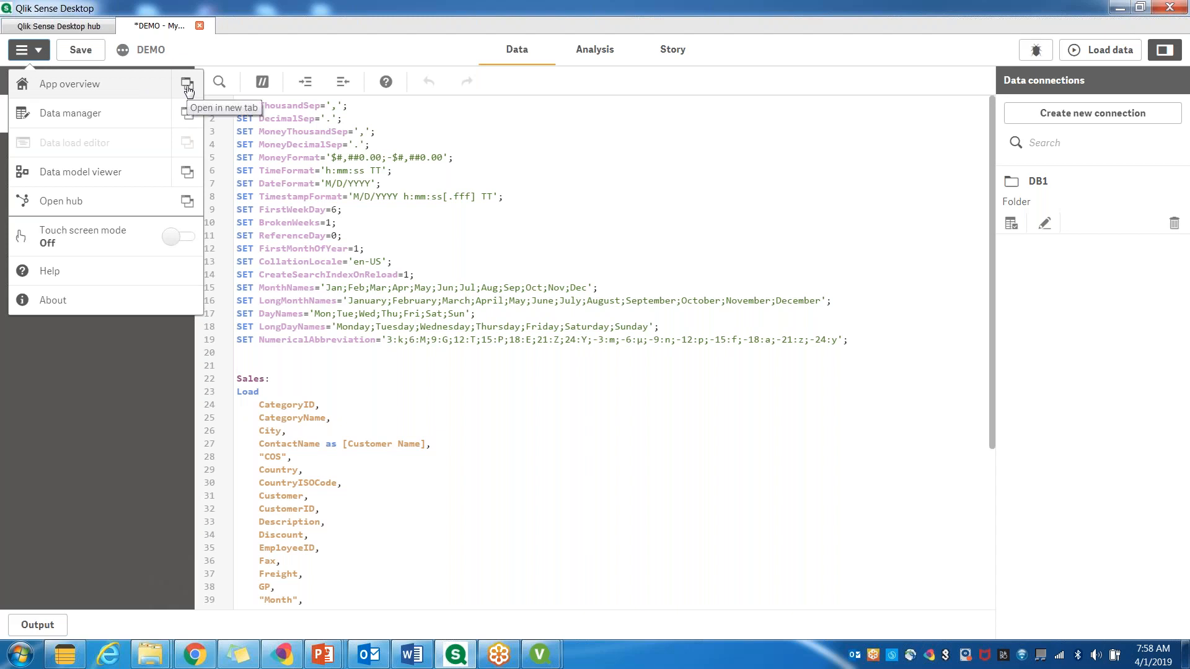
click(187, 84)
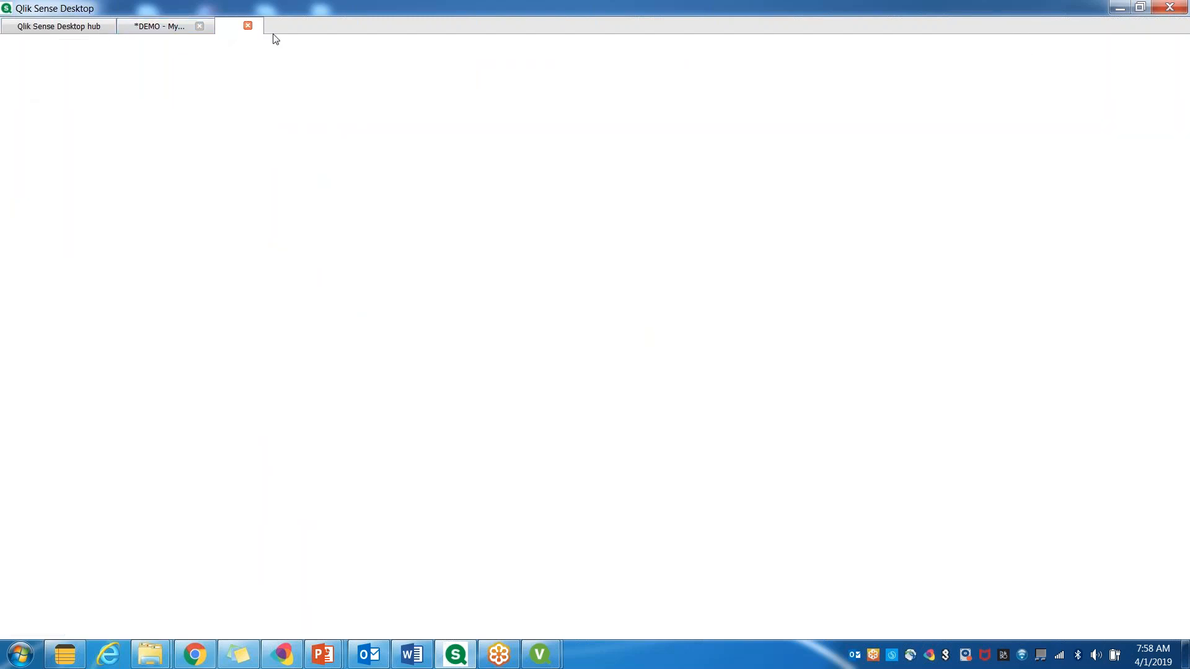
click(158, 28)
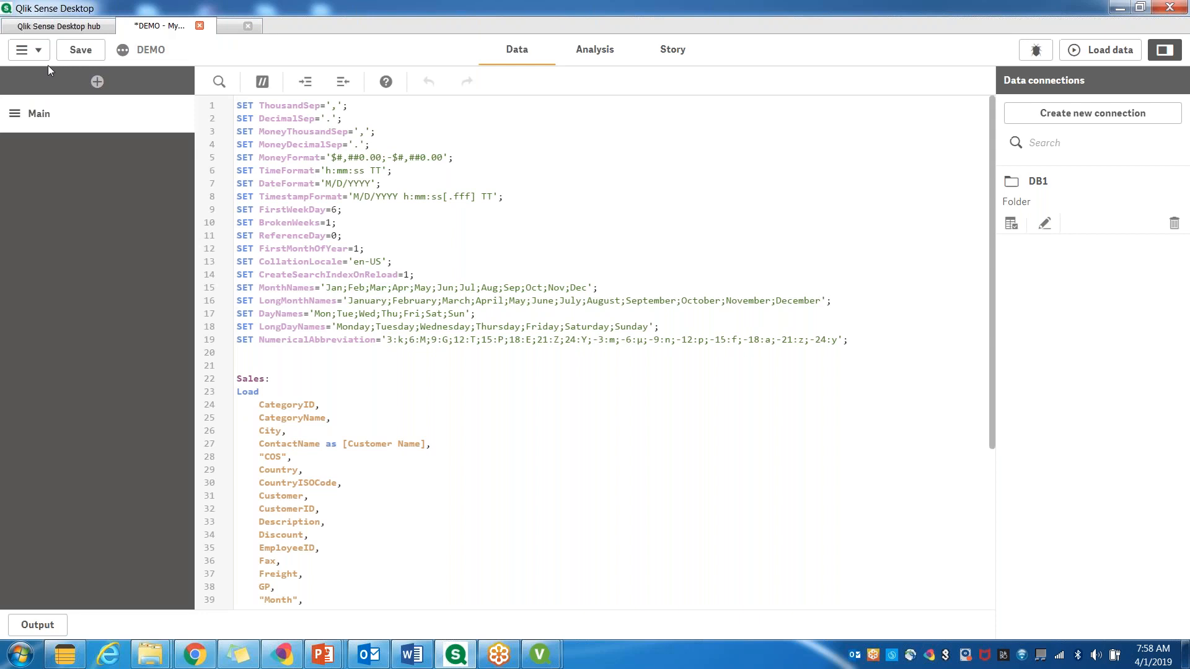
Step: Open the data model viewer in a separate tab and preview the Sales table's data
click(25, 49)
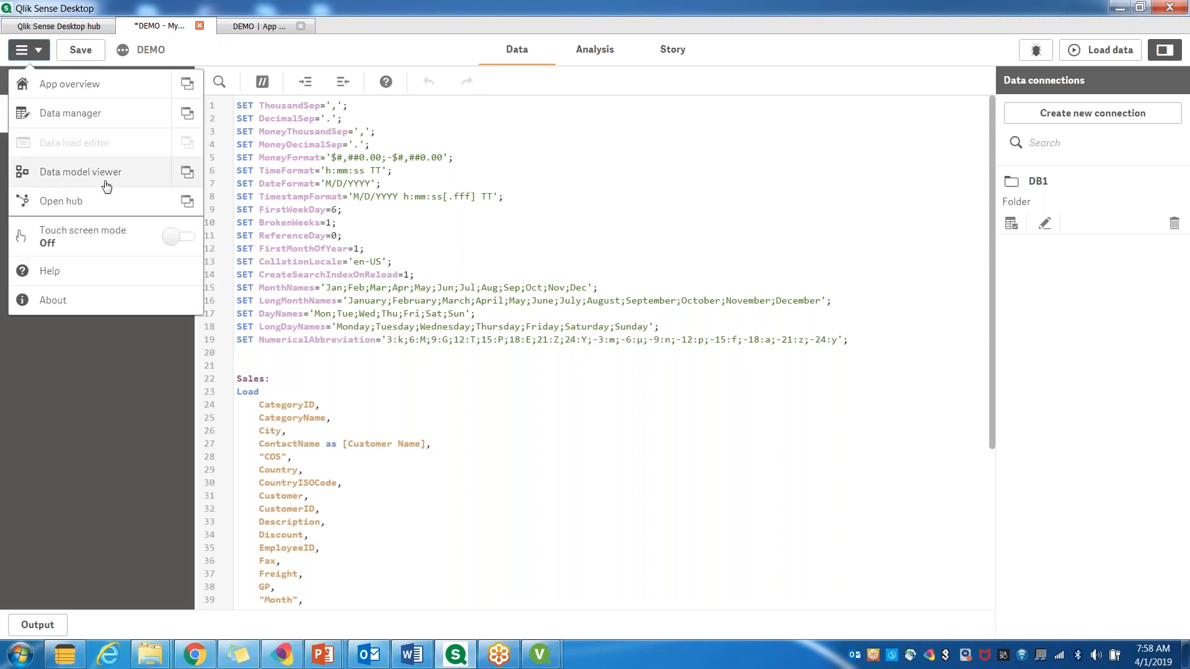
click(186, 175)
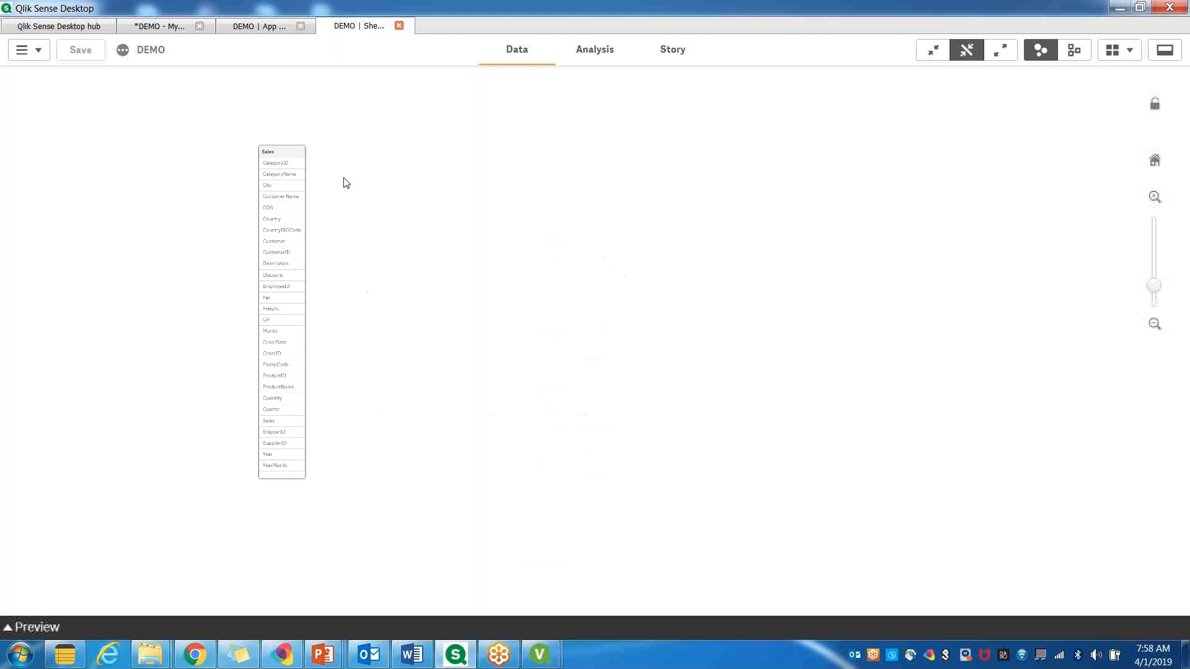
click(566, 147)
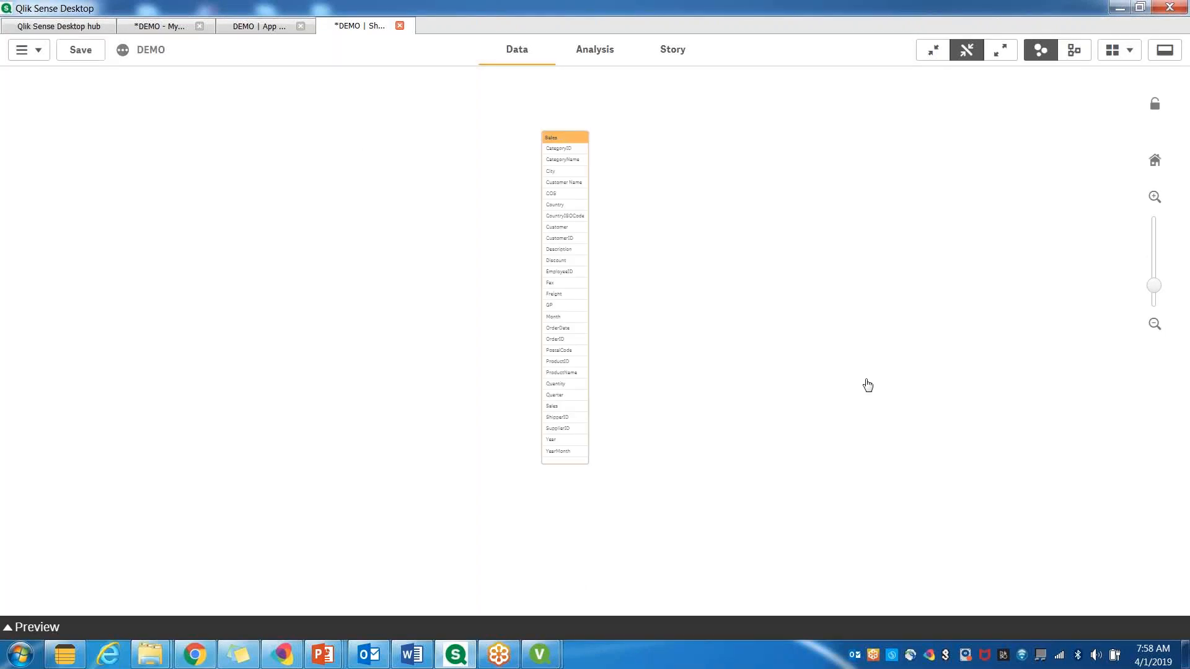
click(53, 632)
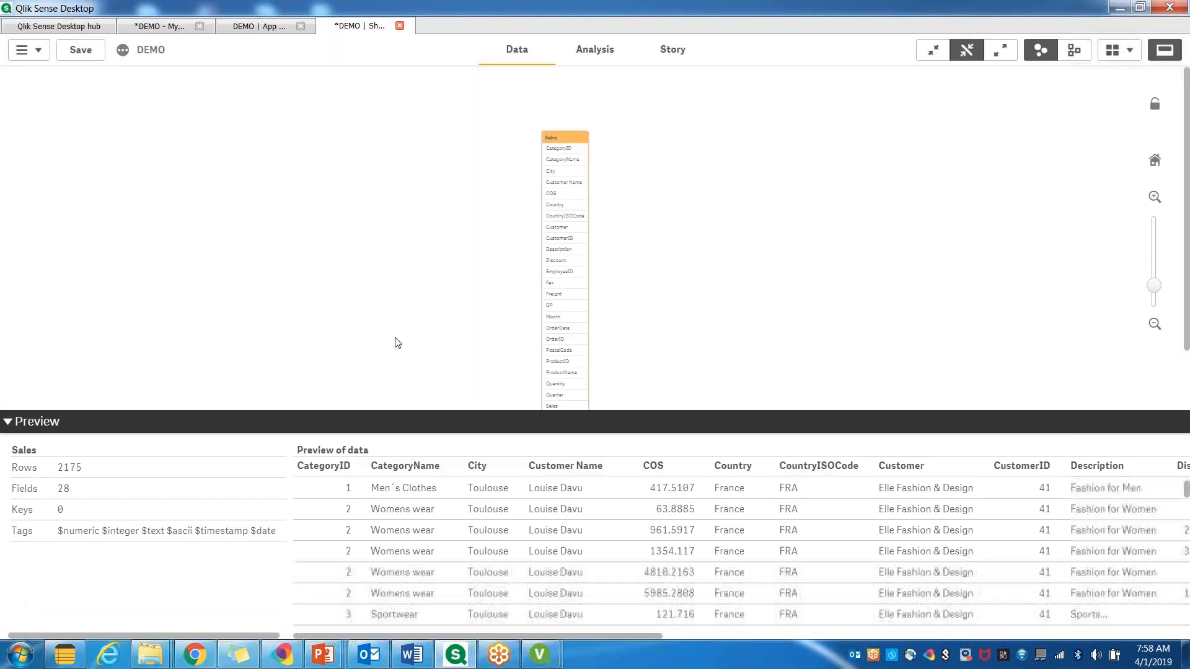
drag(574, 140, 546, 110)
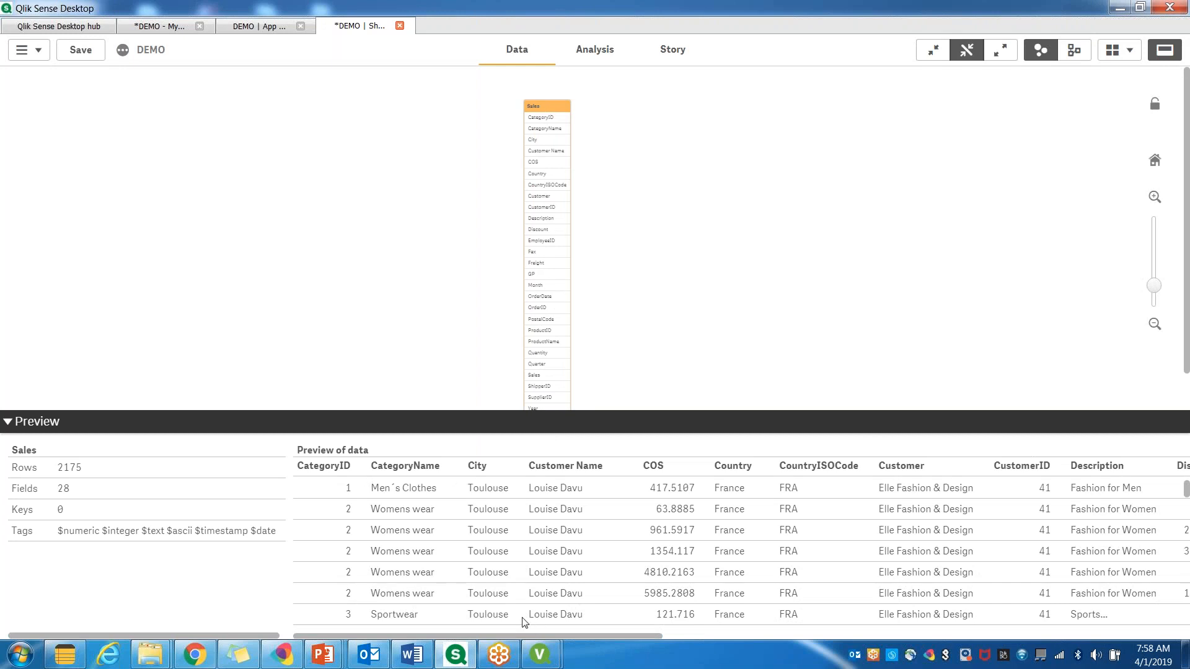
Step: Examine the density, subset ratio and distinct values of the CategoryID and CustomerID fields in the Sales table
click(541, 119)
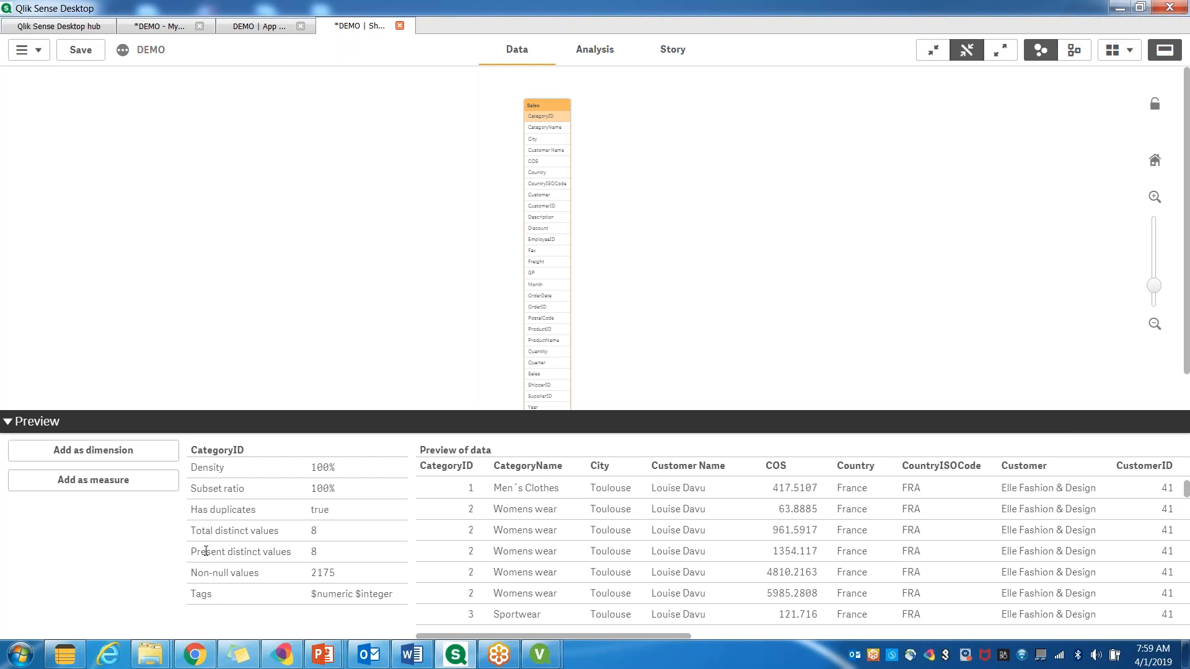
drag(548, 113, 552, 99)
click(504, 159)
click(546, 88)
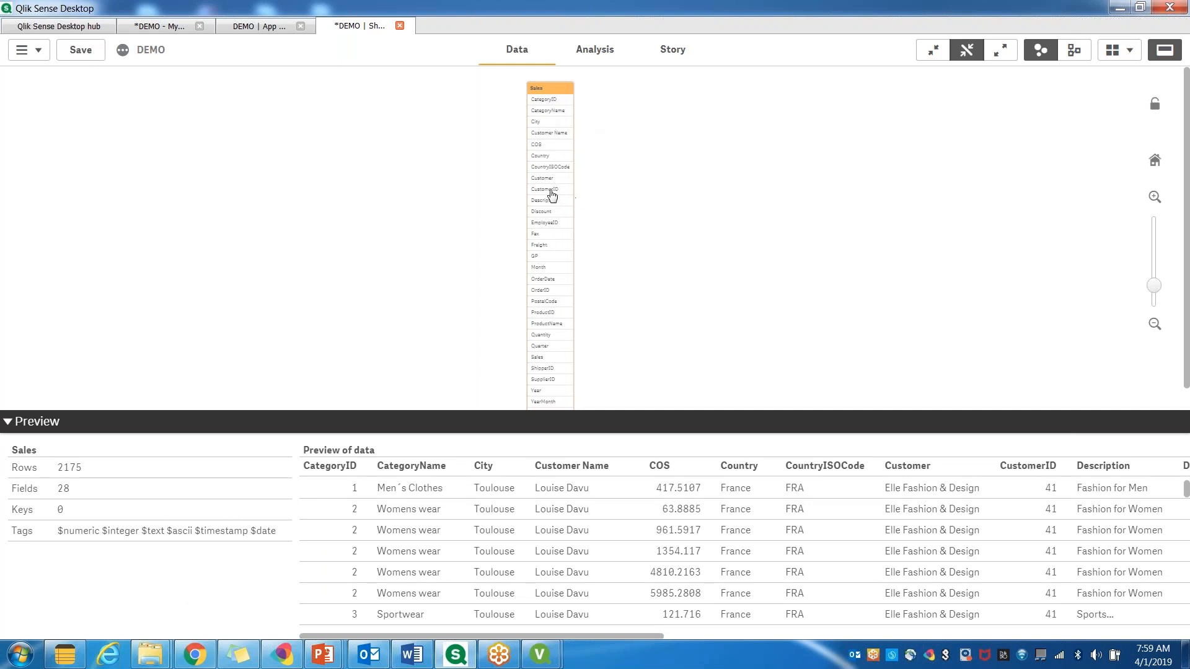
click(552, 190)
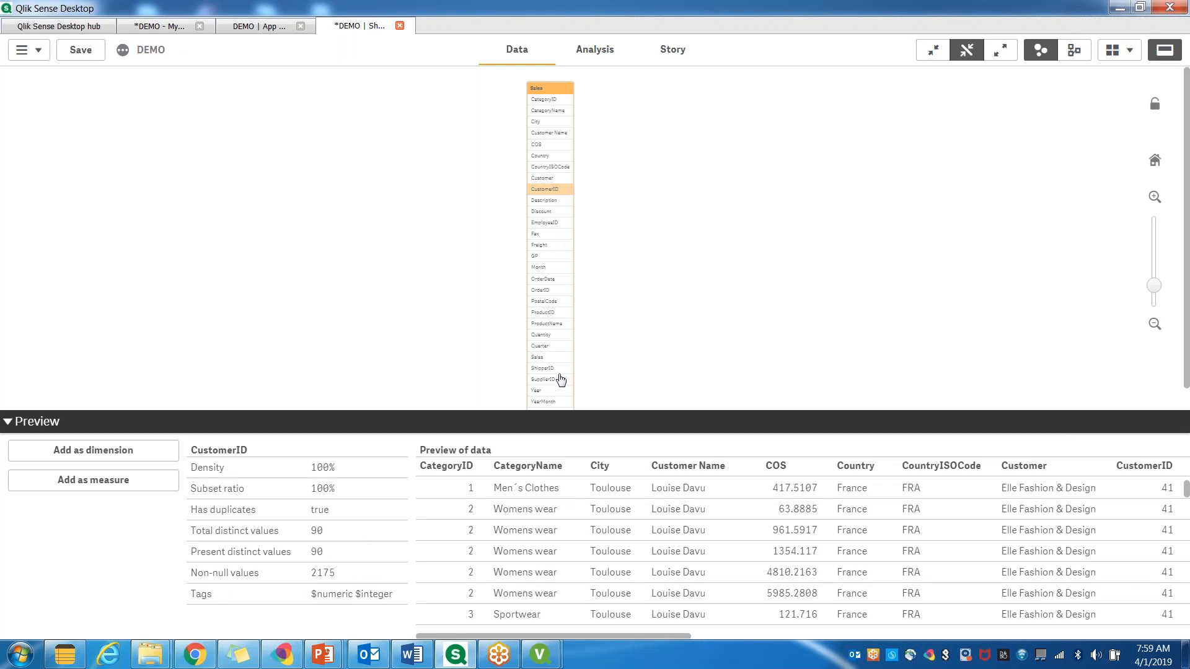
scroll(557, 372, down, 5)
scroll(432, 298, up, 6)
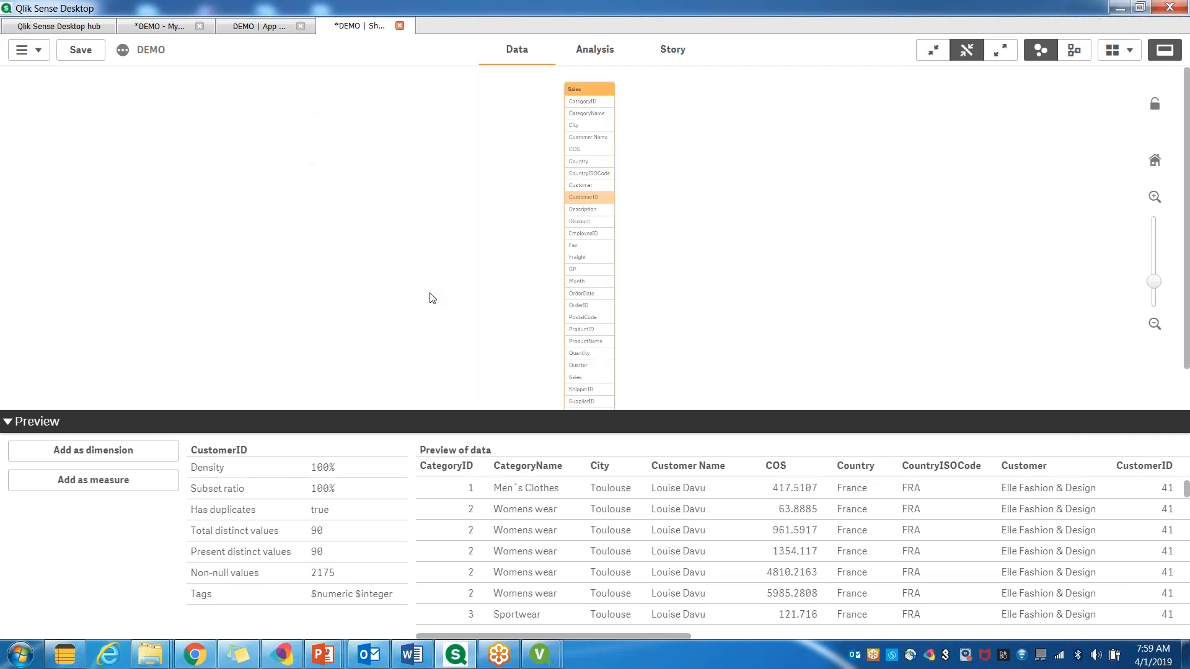
Step: Examine the Fax field's density and non-null values, and return to the preview of the whole Sales table
drag(658, 94, 639, 77)
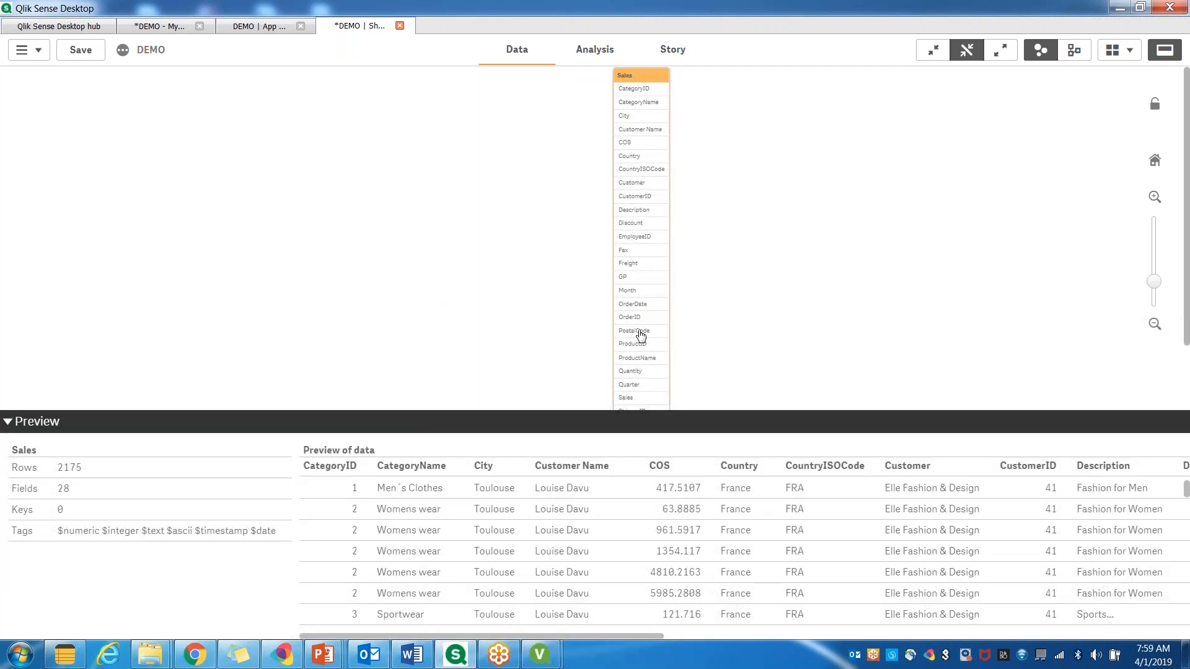
click(632, 251)
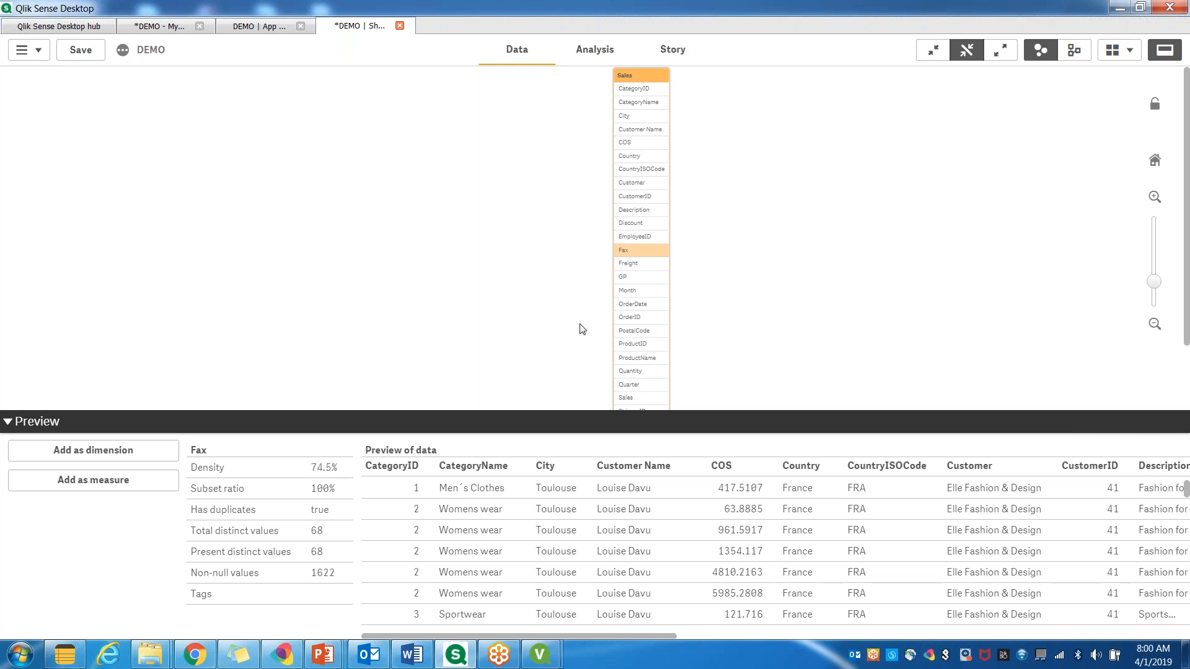
drag(651, 75, 613, 76)
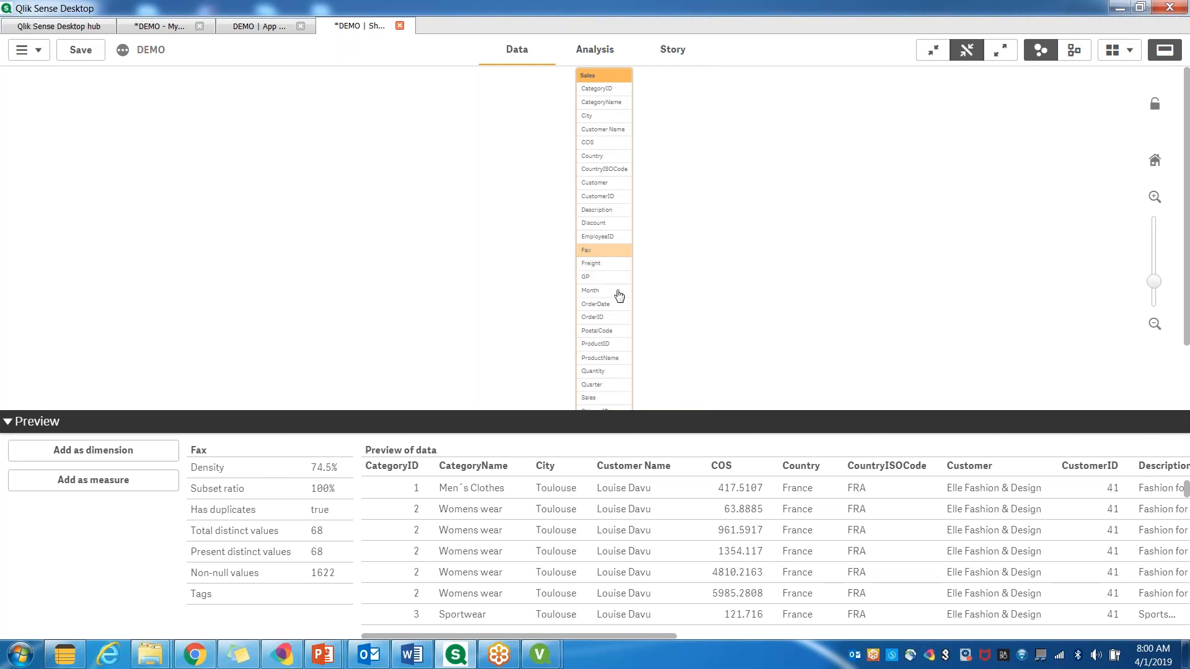
drag(616, 79, 574, 78)
click(563, 80)
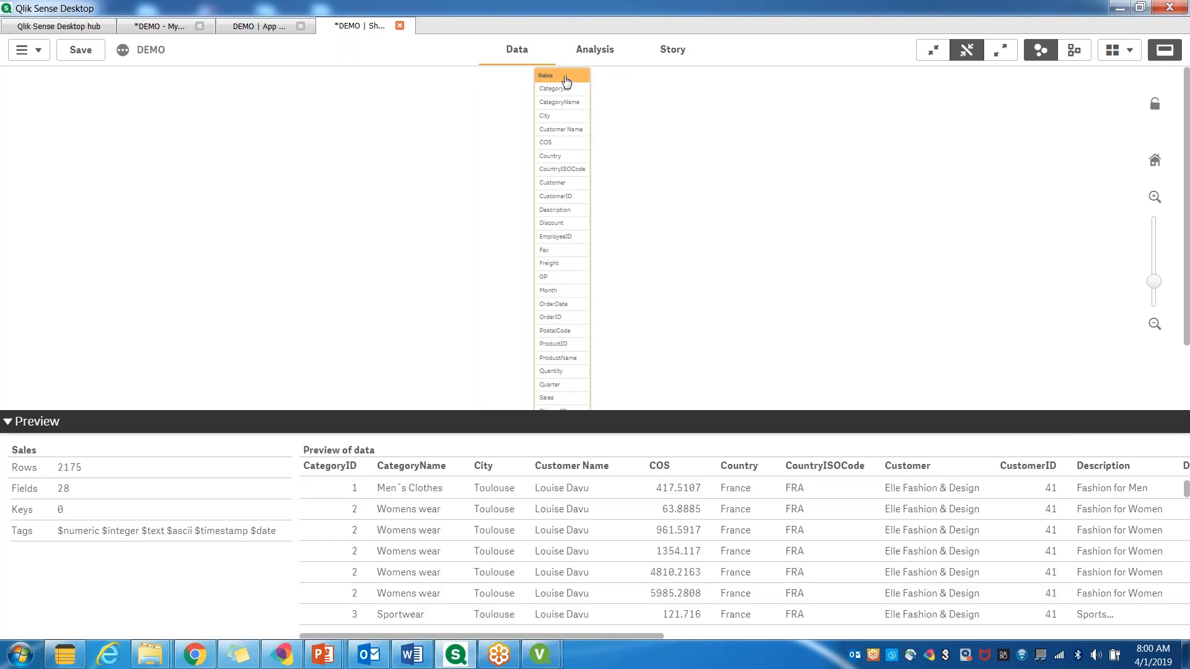
Step: Add the description "Retail Dashboard" to the DEMO app in its app overview
click(248, 26)
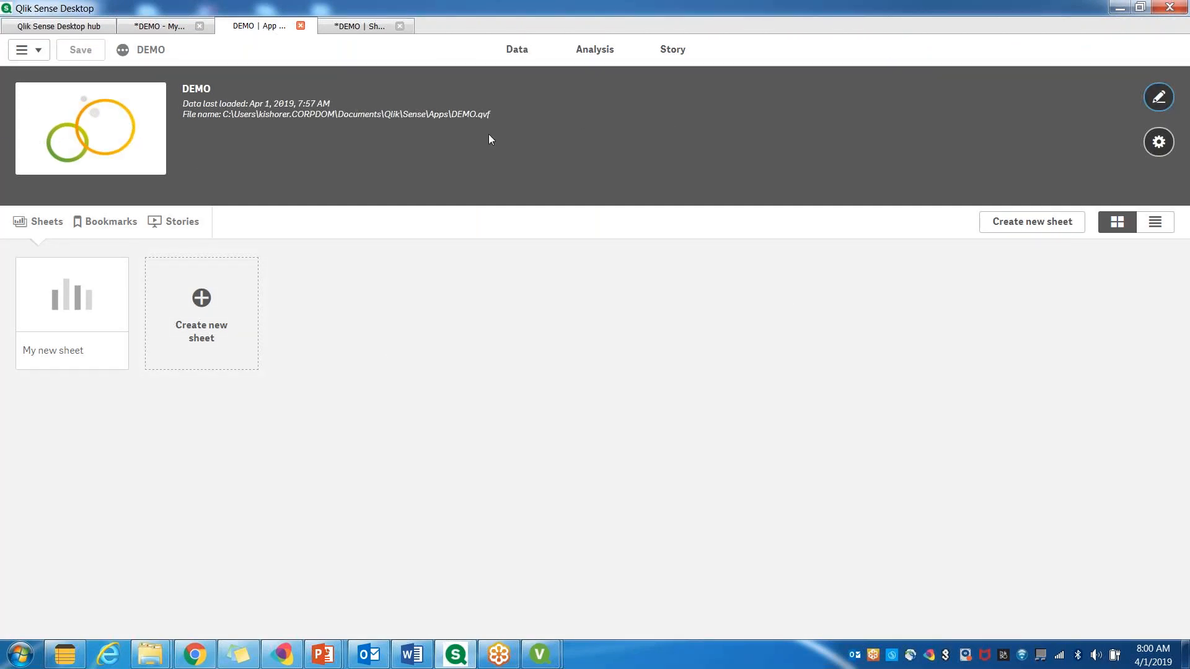
click(1159, 98)
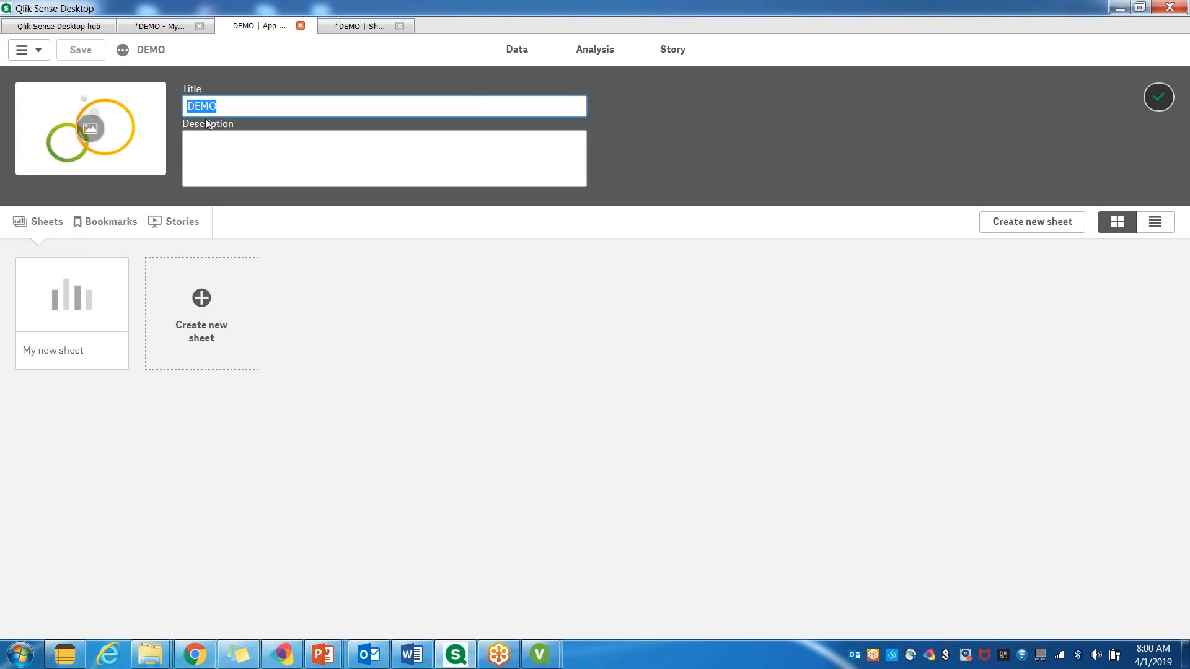
click(227, 154)
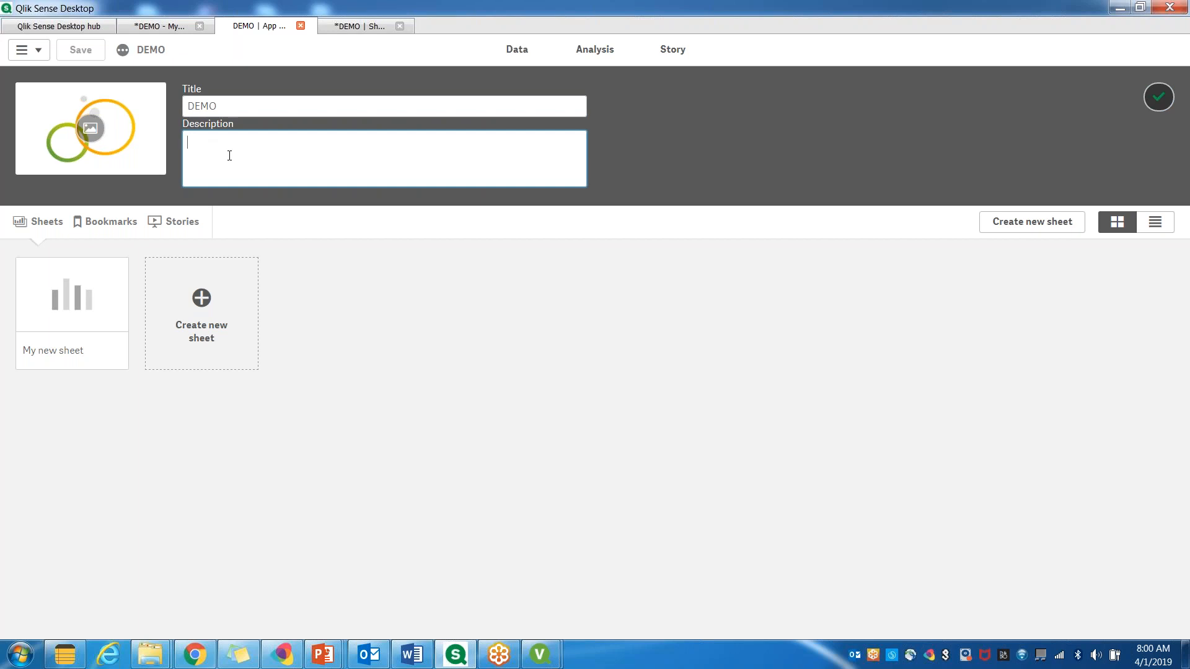
text(Retail Dashboard)
click(458, 369)
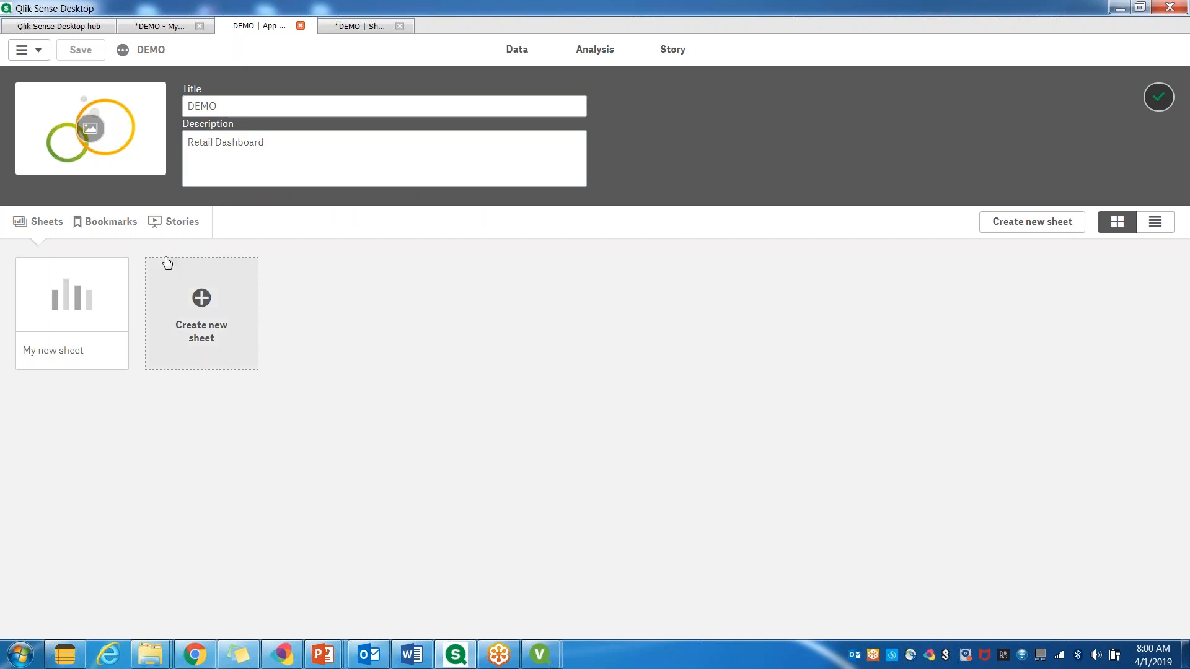
click(1159, 99)
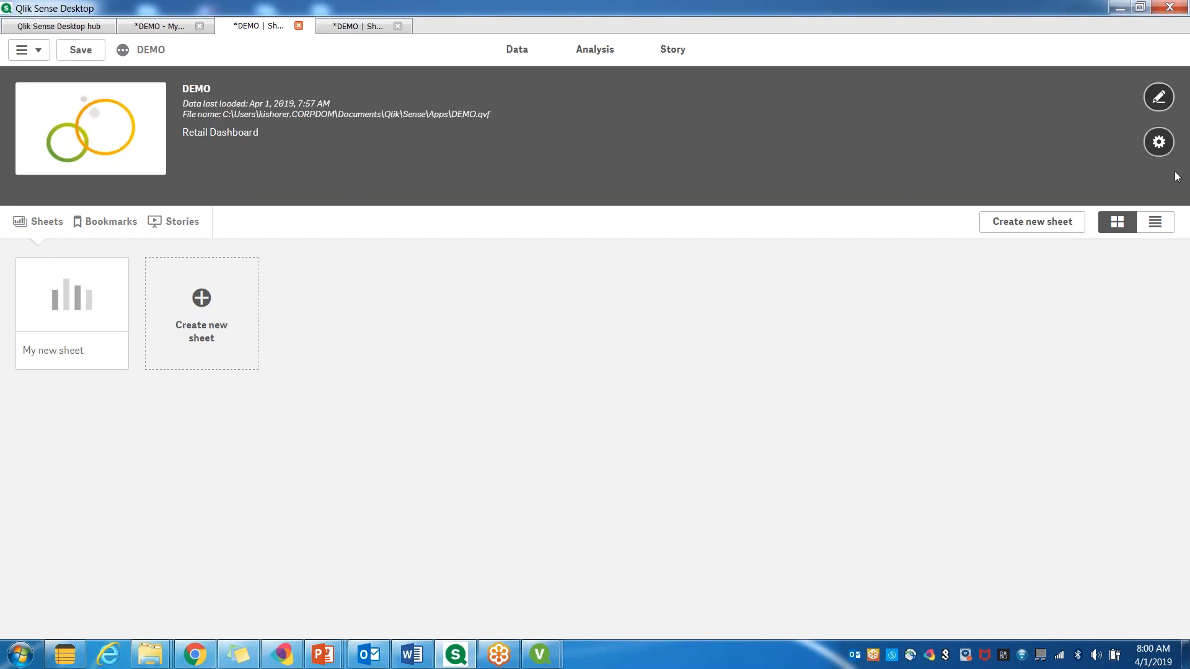
Step: Set the sheet title background to a gradient from blue #4477aa to light blue #7db8da in the app options
click(1160, 143)
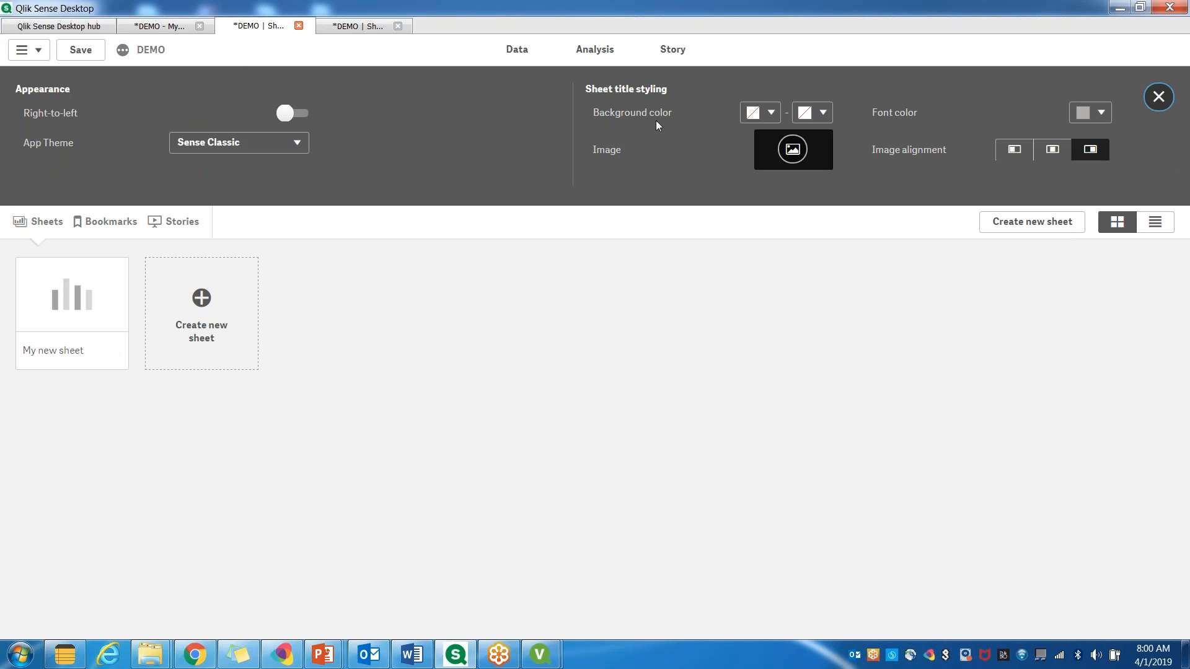
click(772, 115)
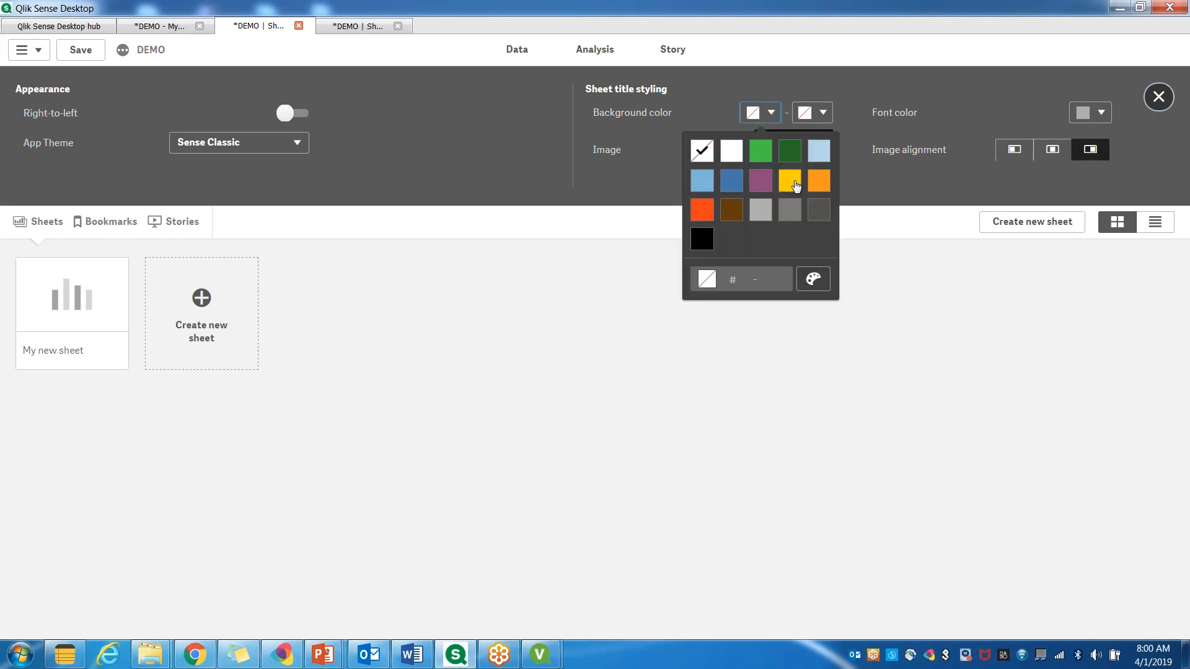
click(733, 183)
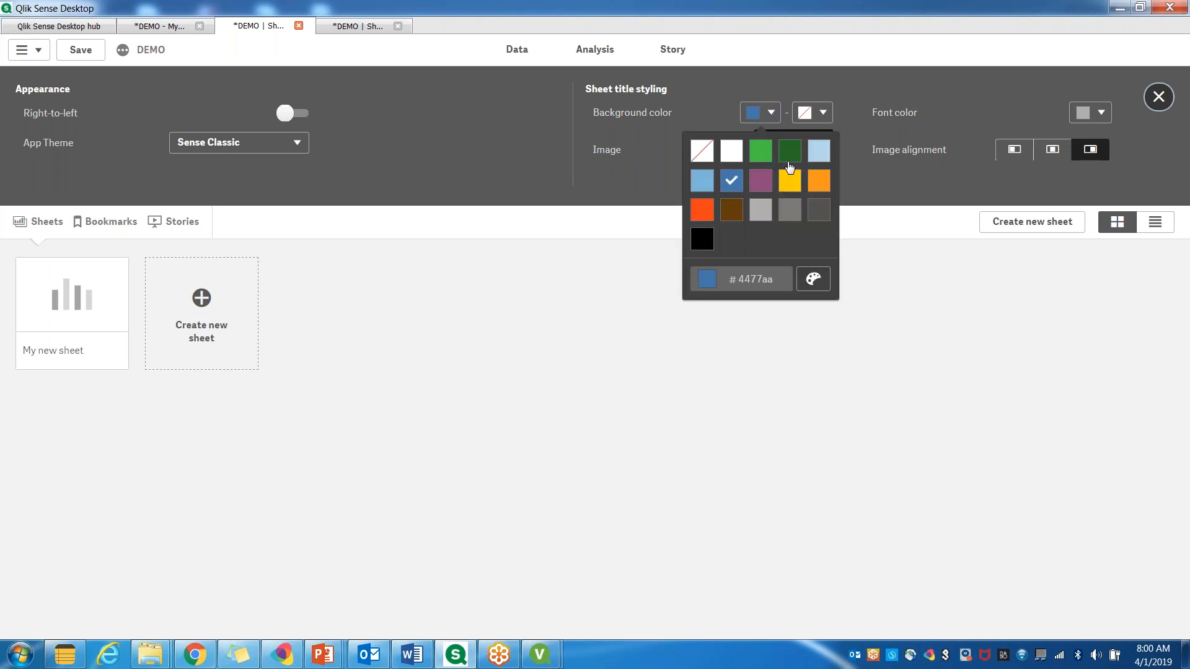
click(824, 114)
click(754, 180)
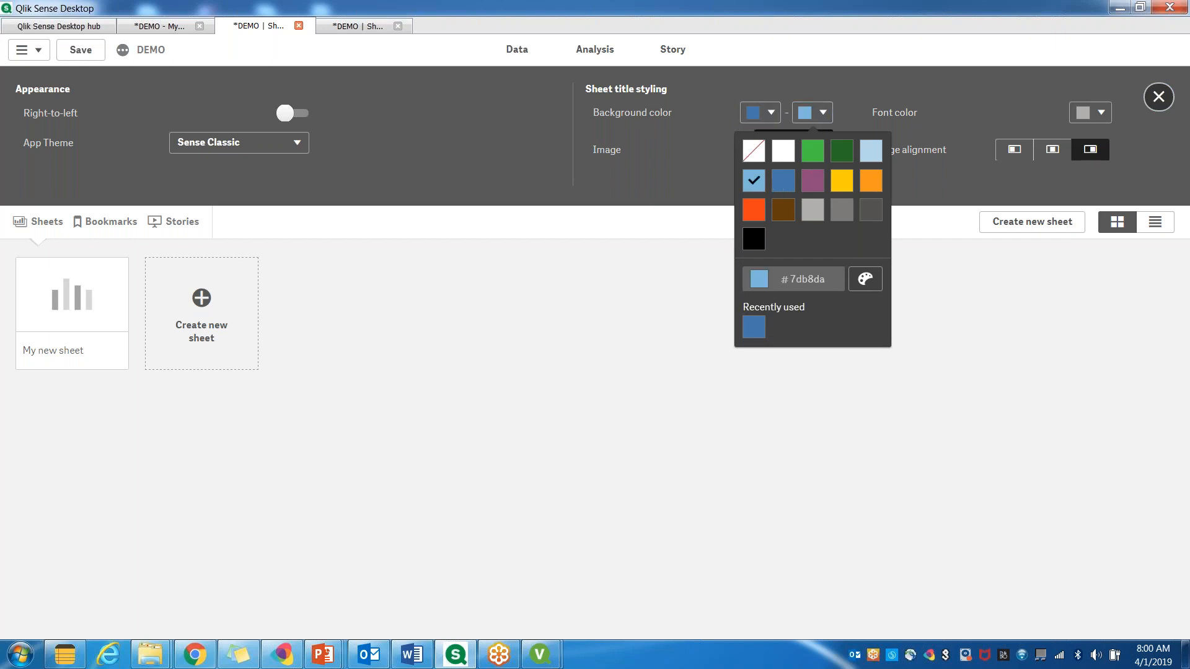
click(850, 86)
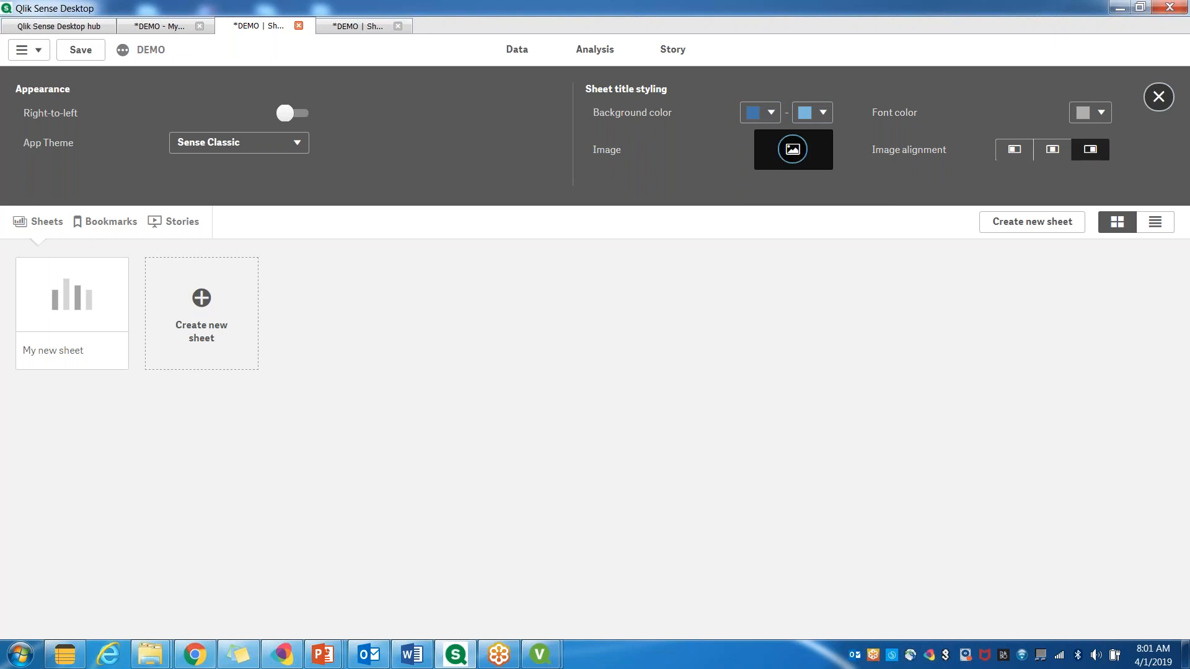
Step: Insert Qlik_default_orange.png from the default media library as the sheet title image and close the app options
click(793, 149)
click(172, 205)
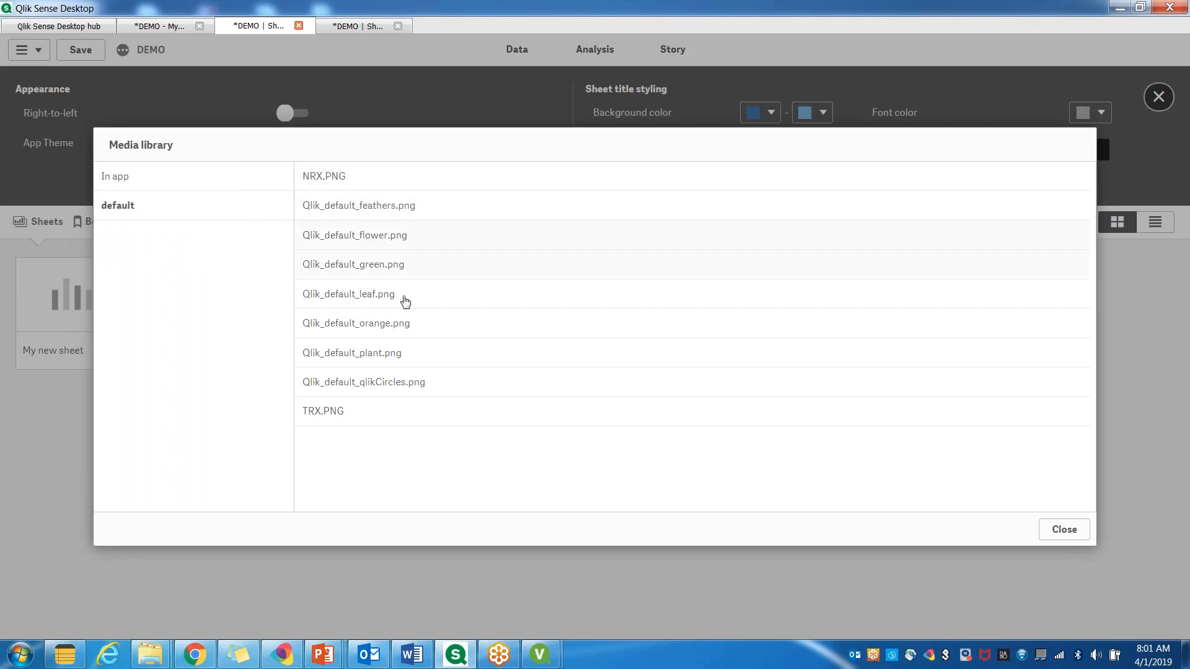
click(364, 329)
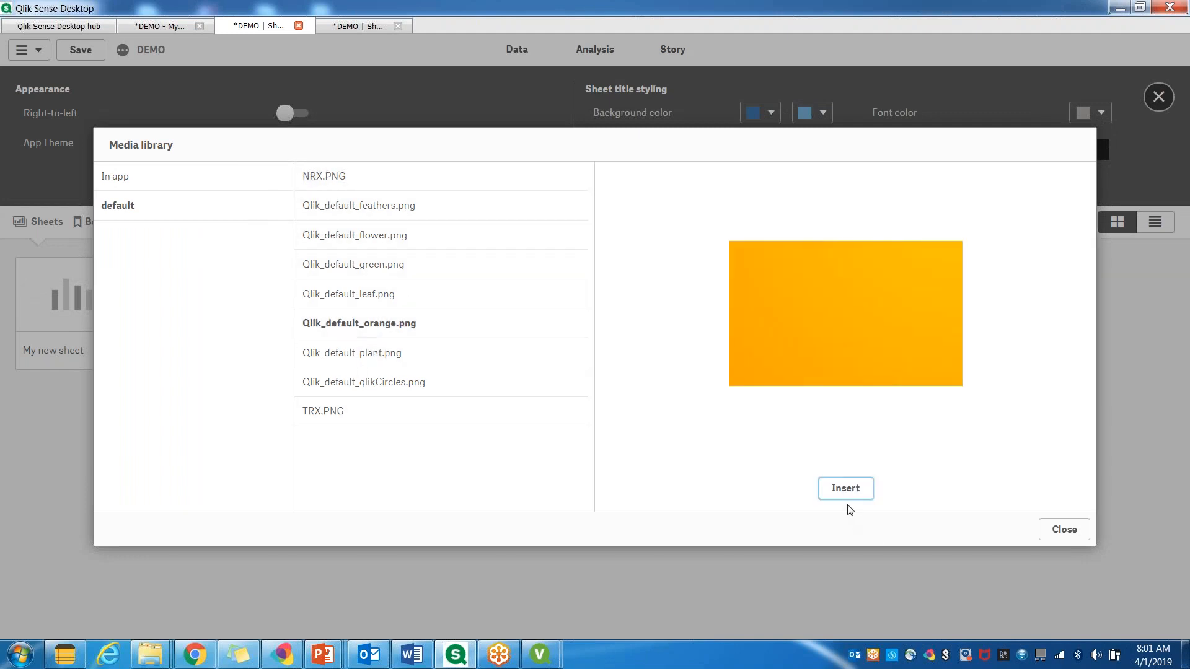
click(847, 489)
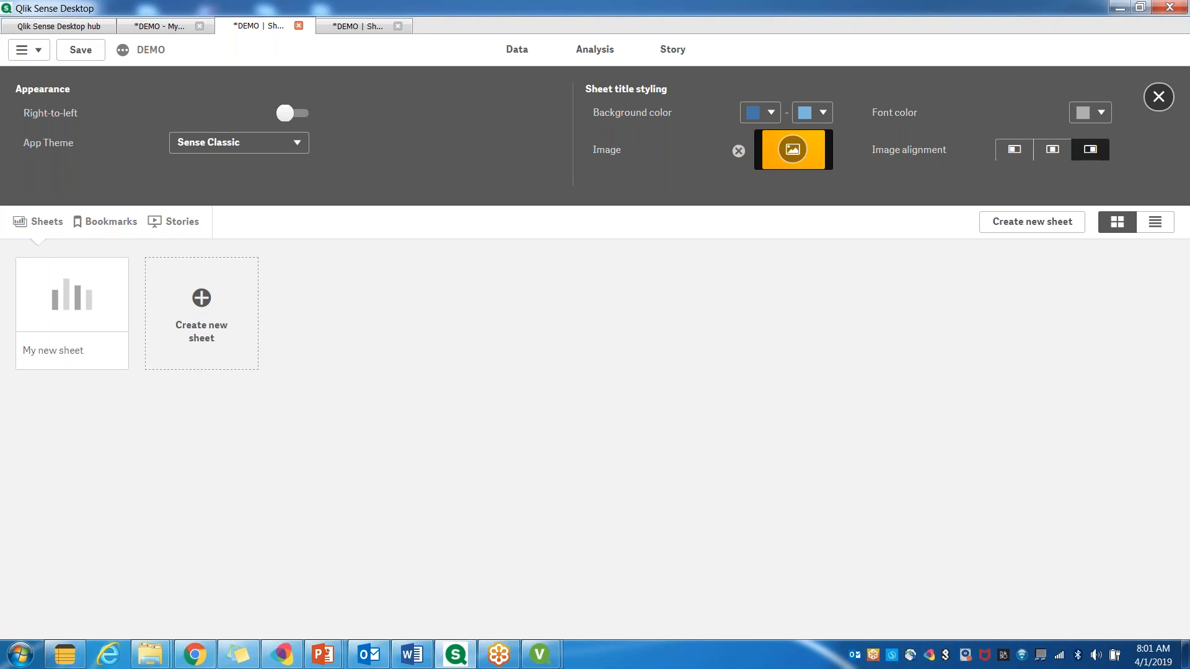
click(1158, 96)
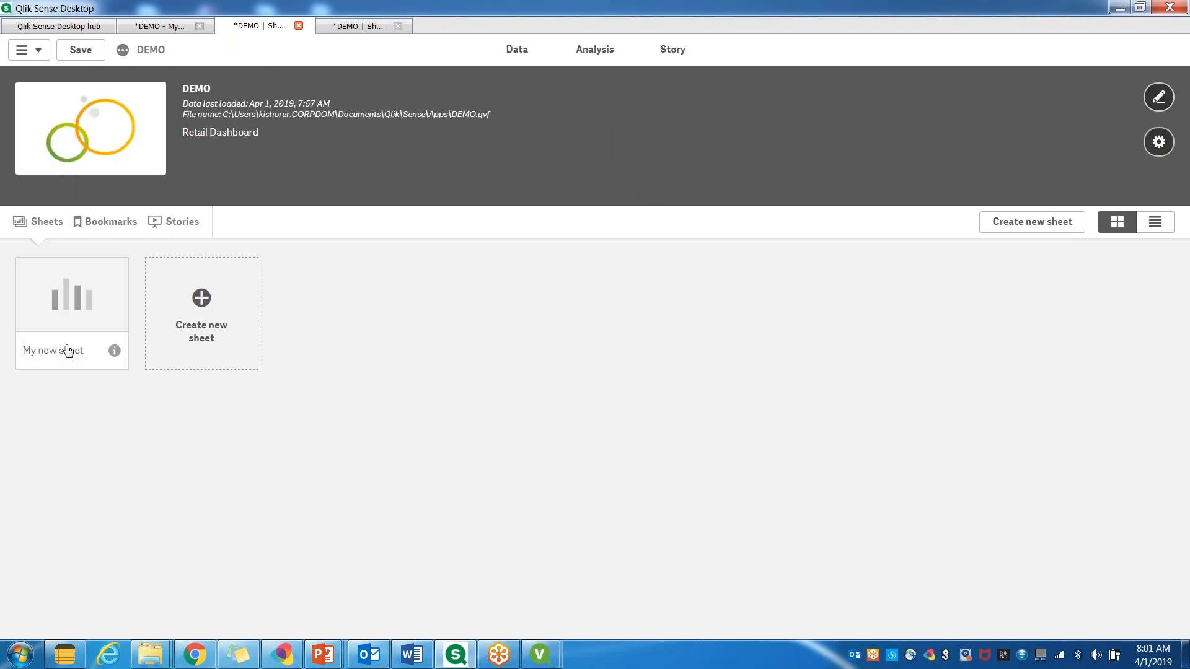
Step: Rename the existing sheet "My new sheet" as "Summary" in the app overview
click(114, 351)
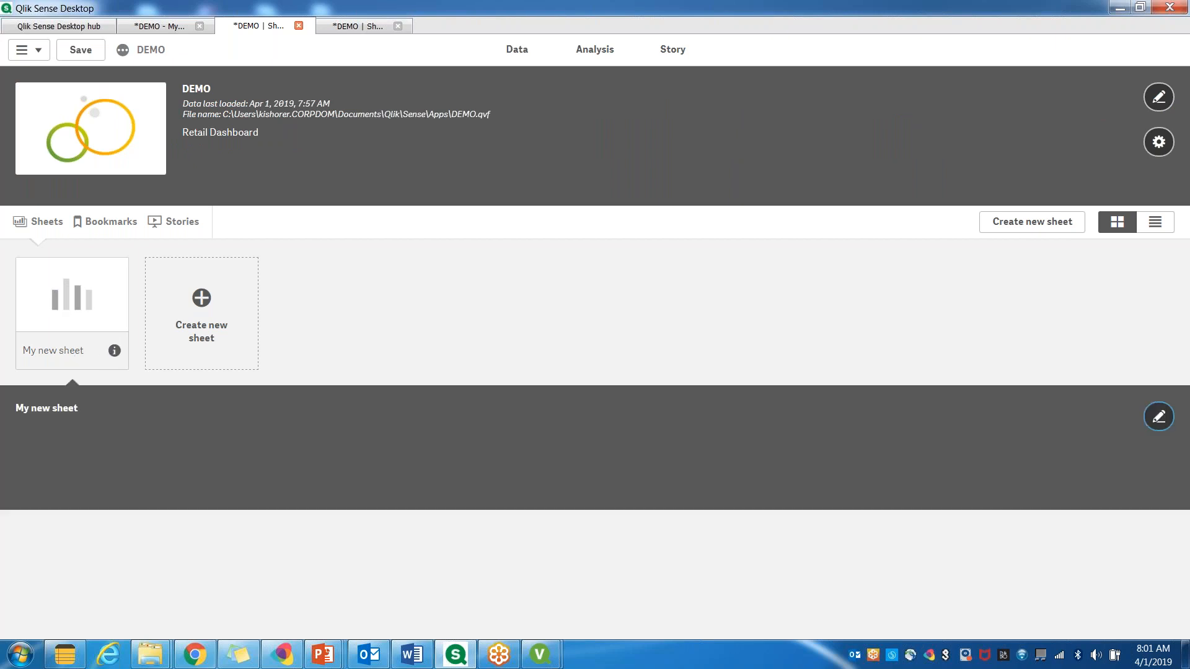
click(1156, 418)
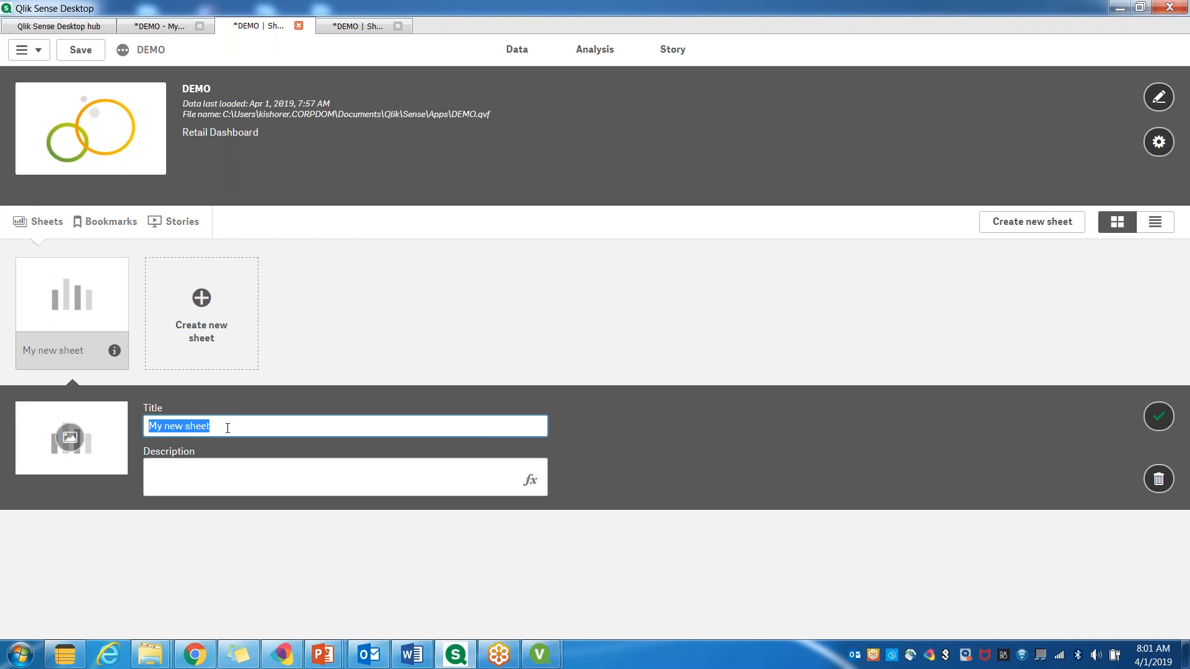
text(Dashboard)
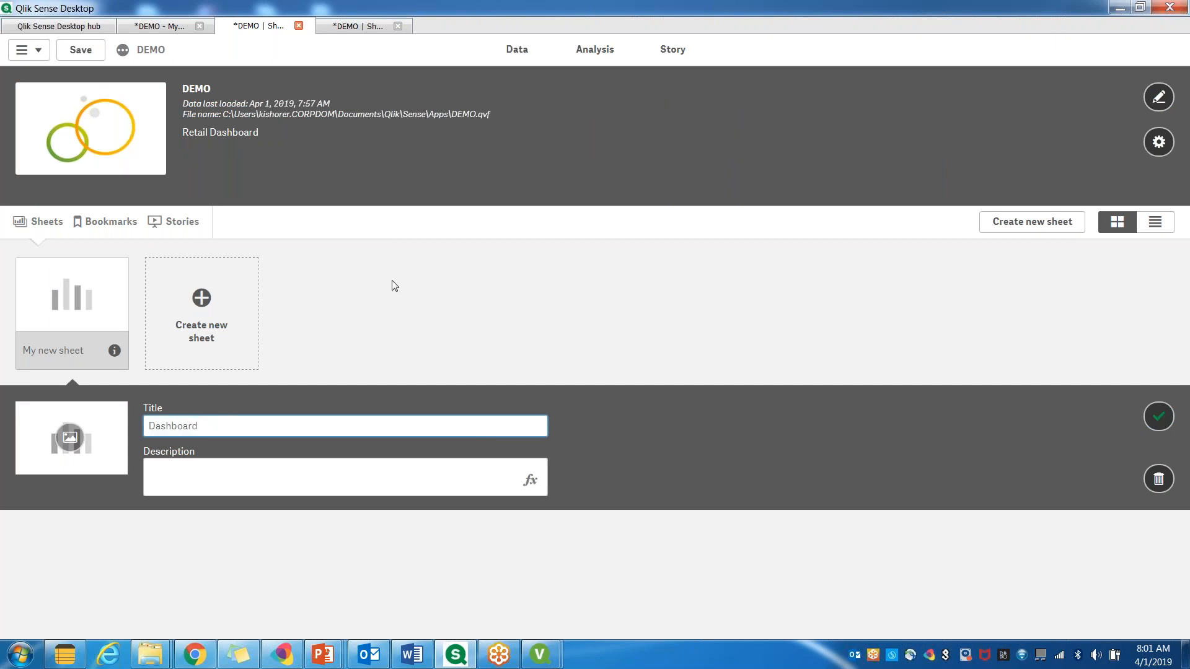
click(205, 479)
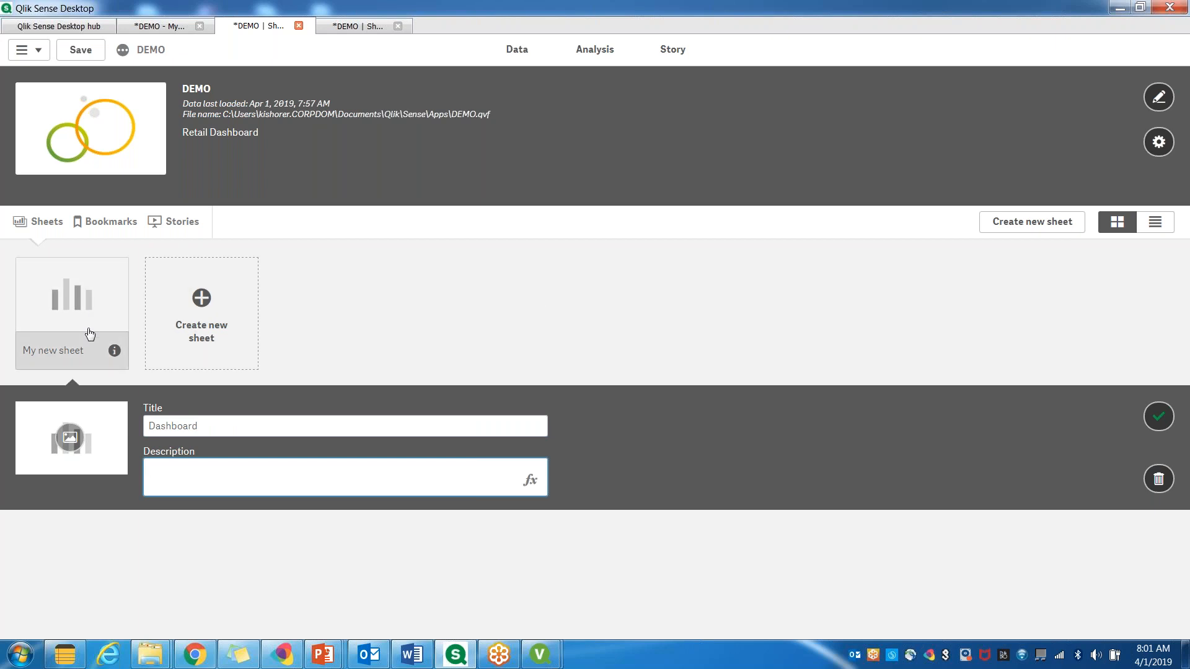
click(146, 426)
double_click(147, 426)
text(Summary)
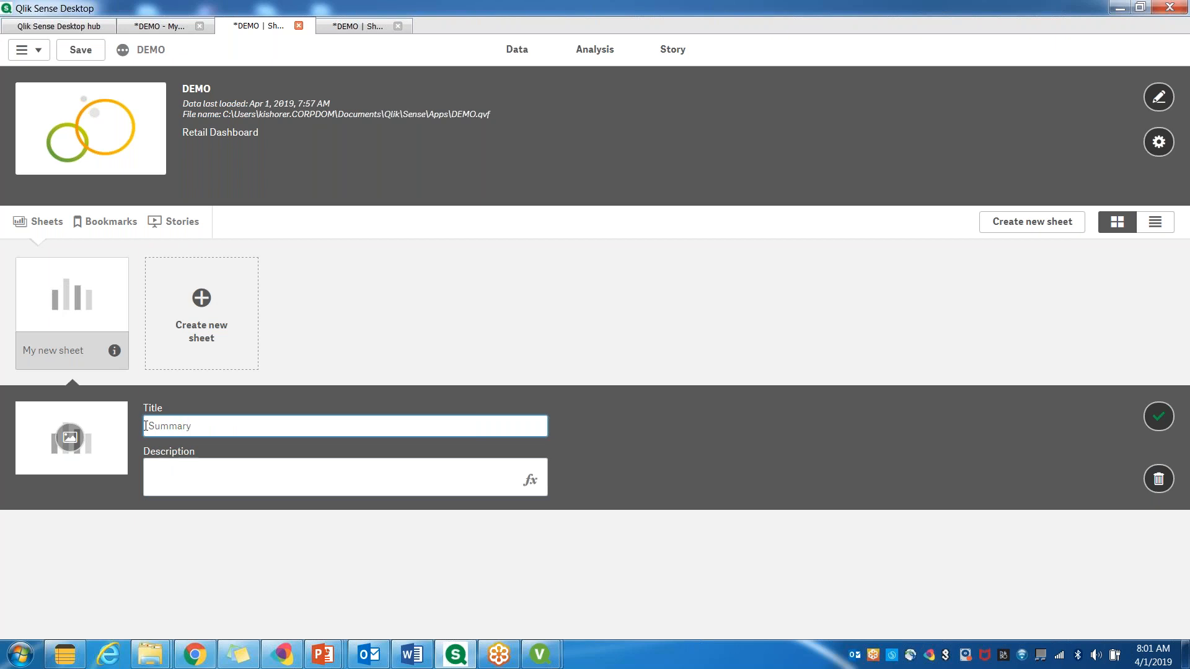
click(308, 323)
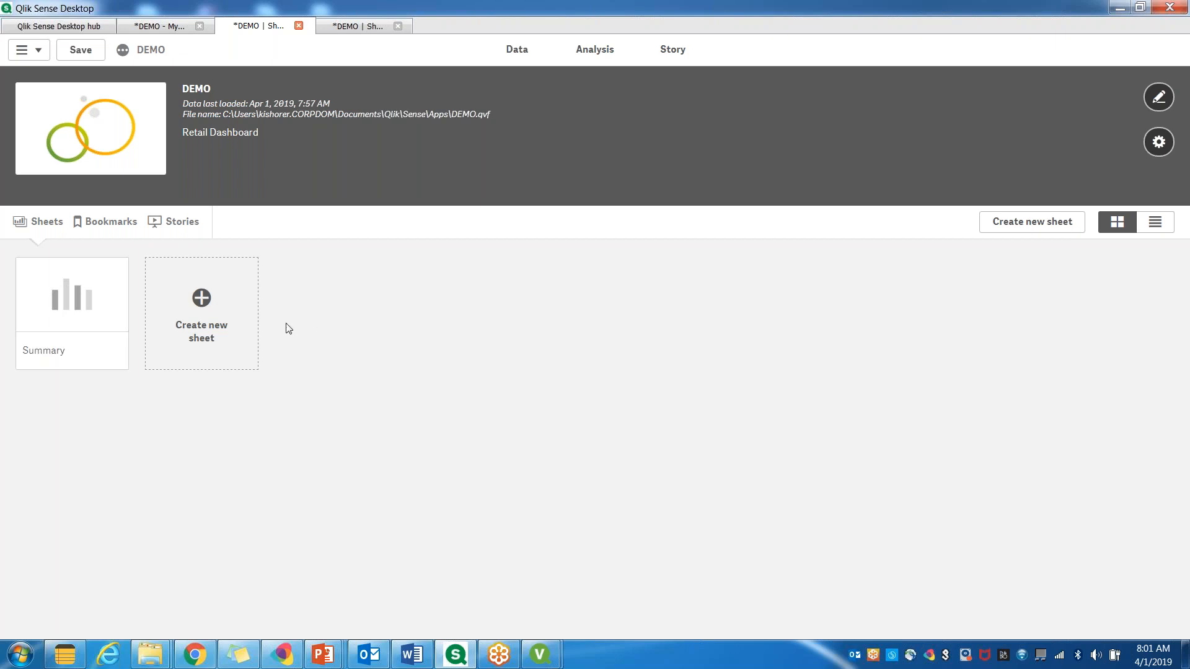
Step: Create a second sheet in the DEMO app and title it "Detailed"
click(205, 304)
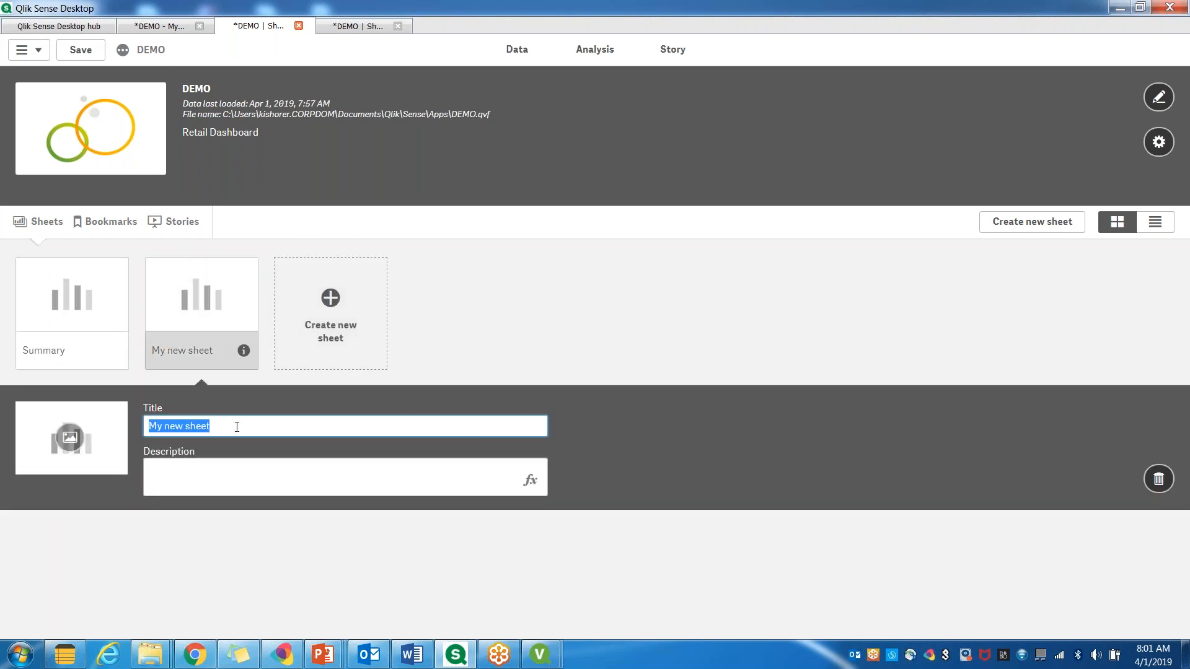
text(Detailed)
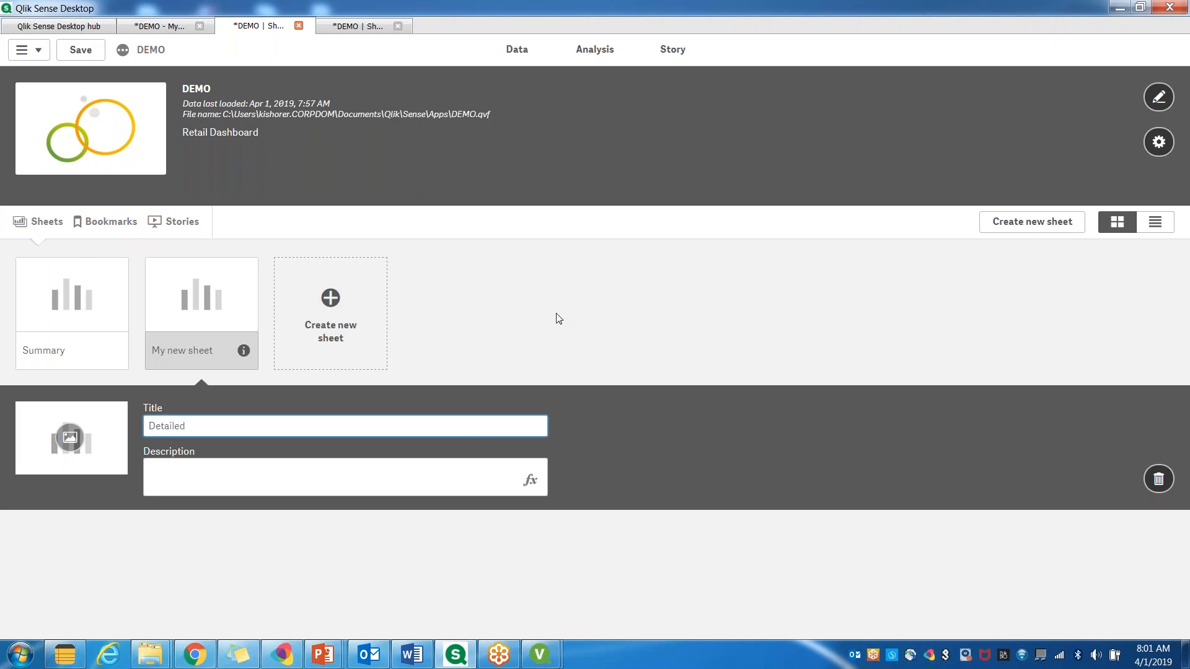
click(557, 319)
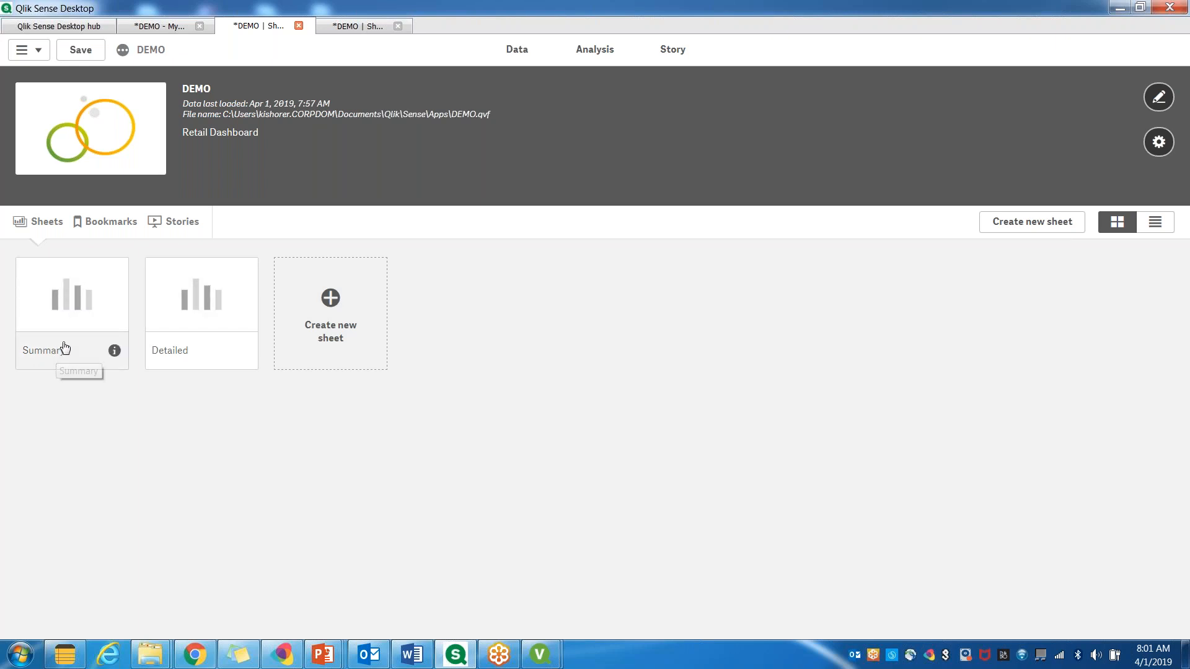
Step: Open the Summary sheet and put it into edit mode
click(64, 319)
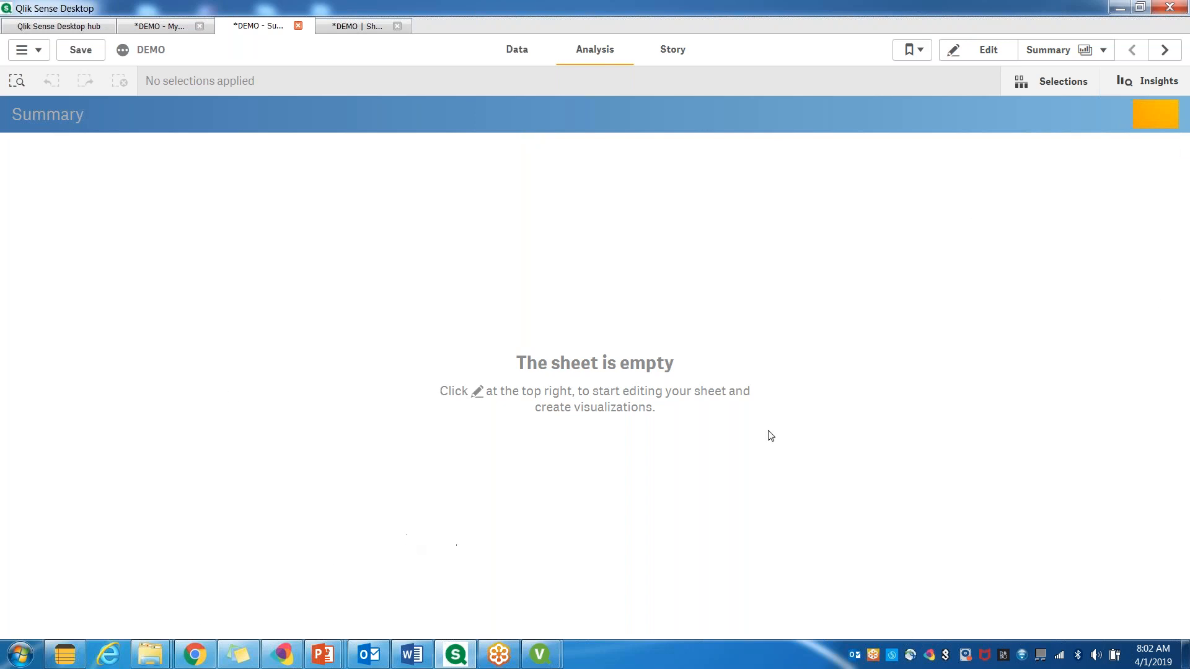
click(988, 50)
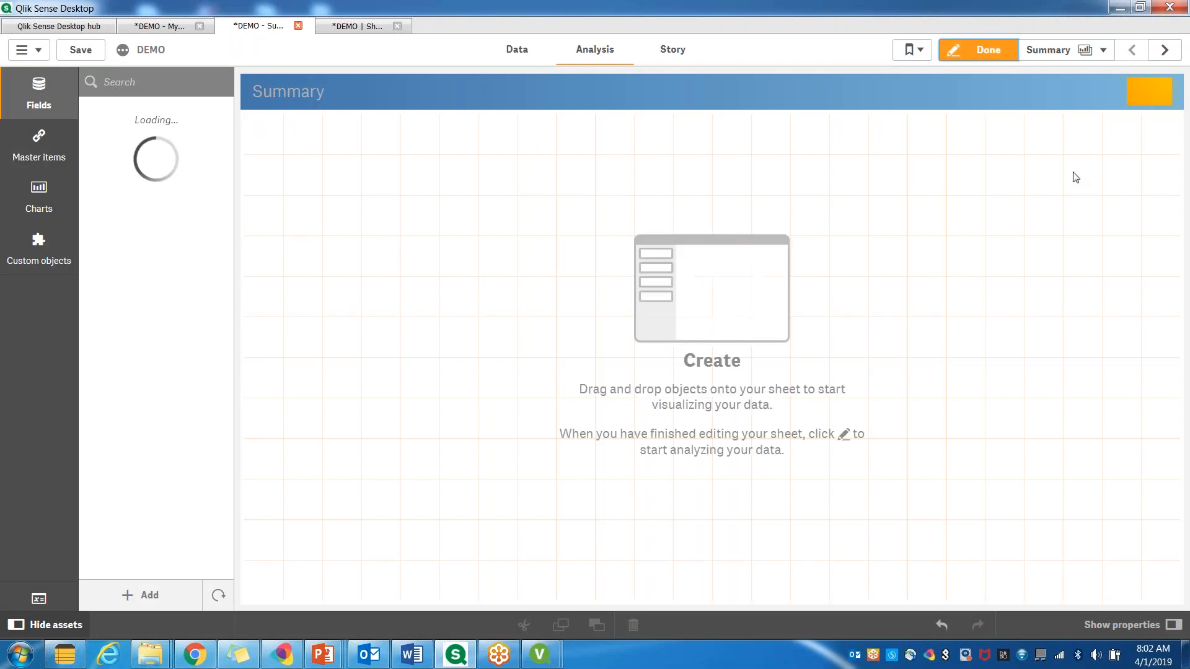
click(988, 50)
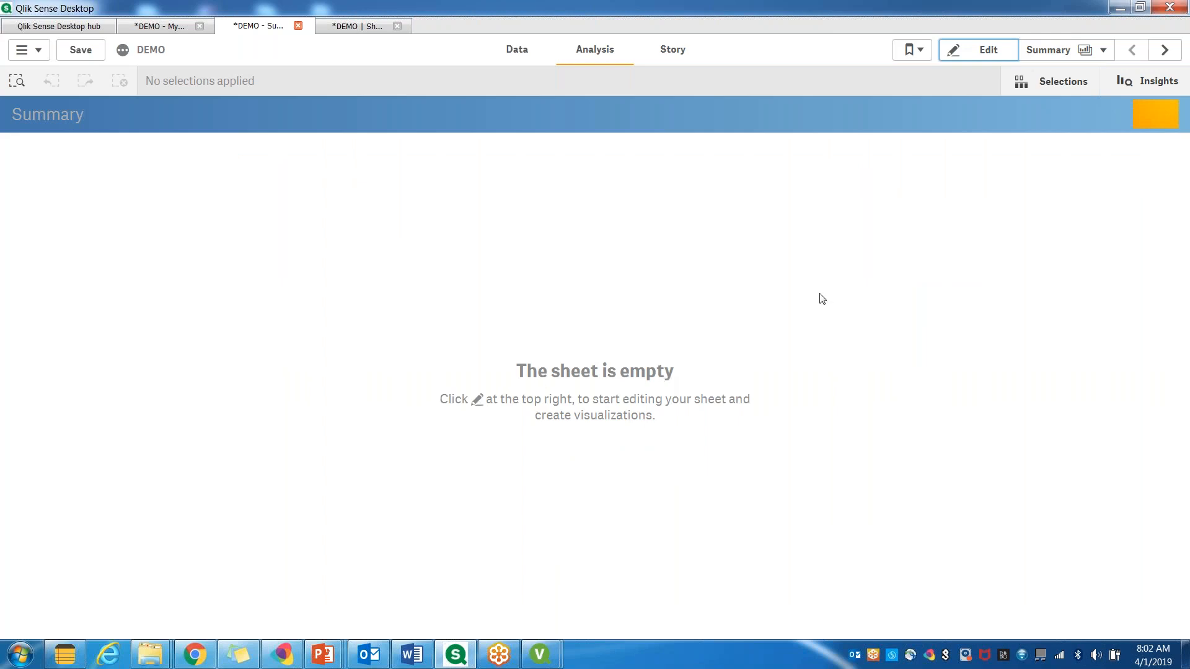
click(985, 54)
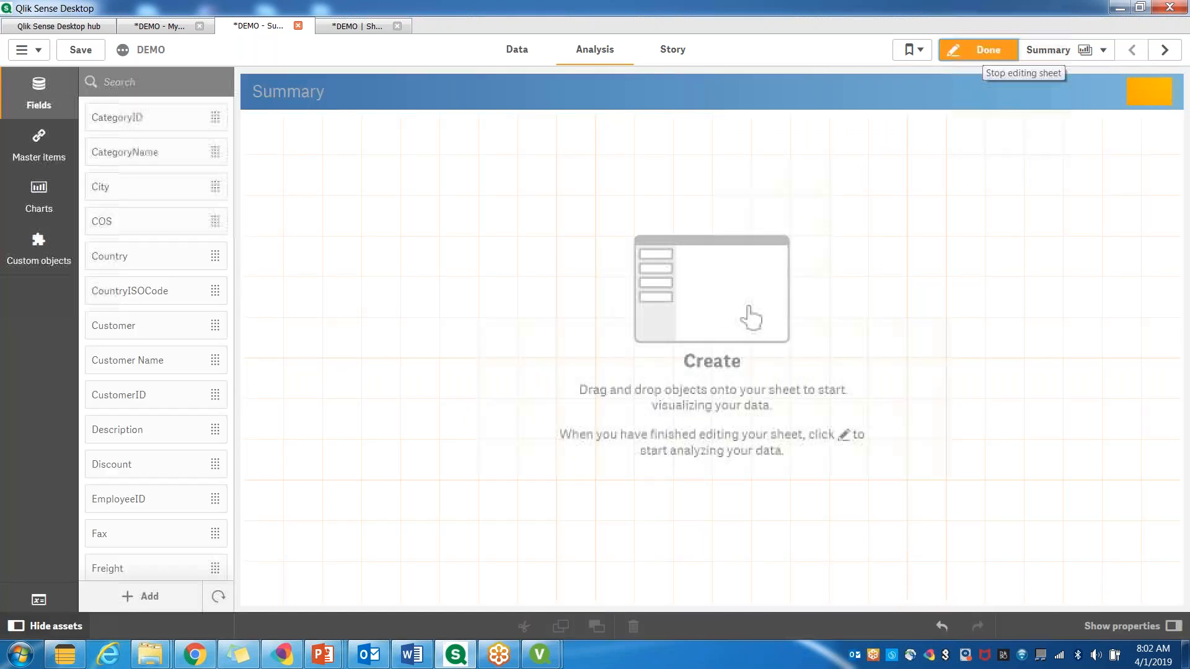
Step: Look through the app's full list of data fields, the built-in chart types and the custom objects available for the sheet
drag(229, 184, 225, 511)
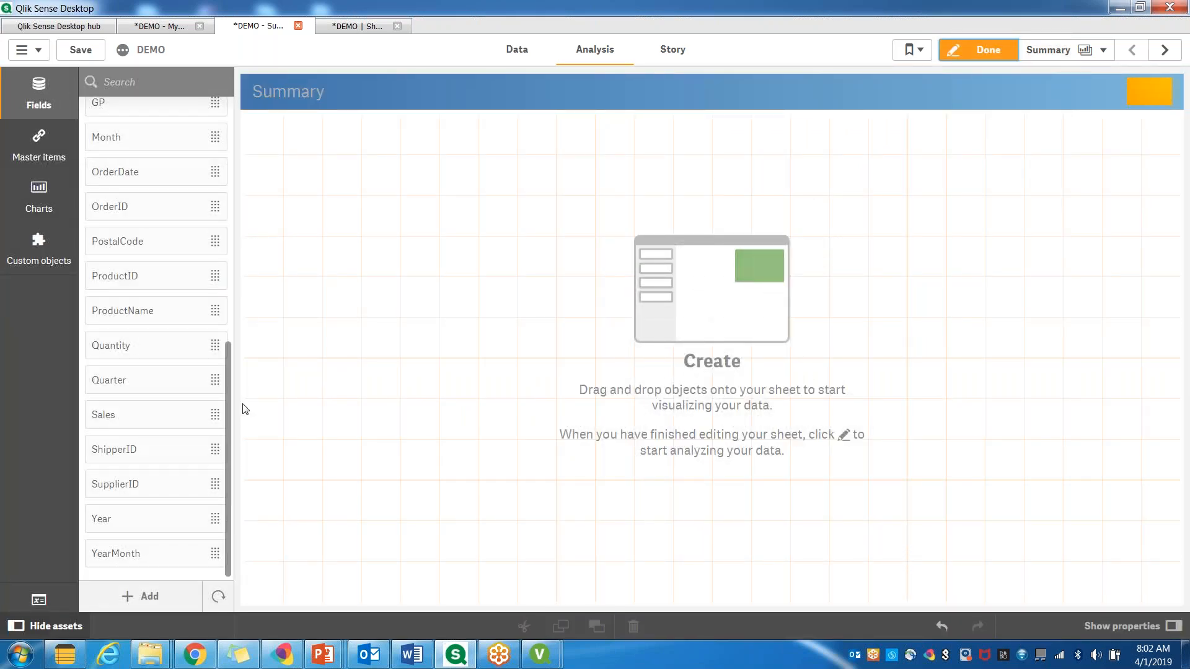
drag(226, 409, 228, 162)
drag(227, 220, 239, 518)
drag(247, 236, 245, 133)
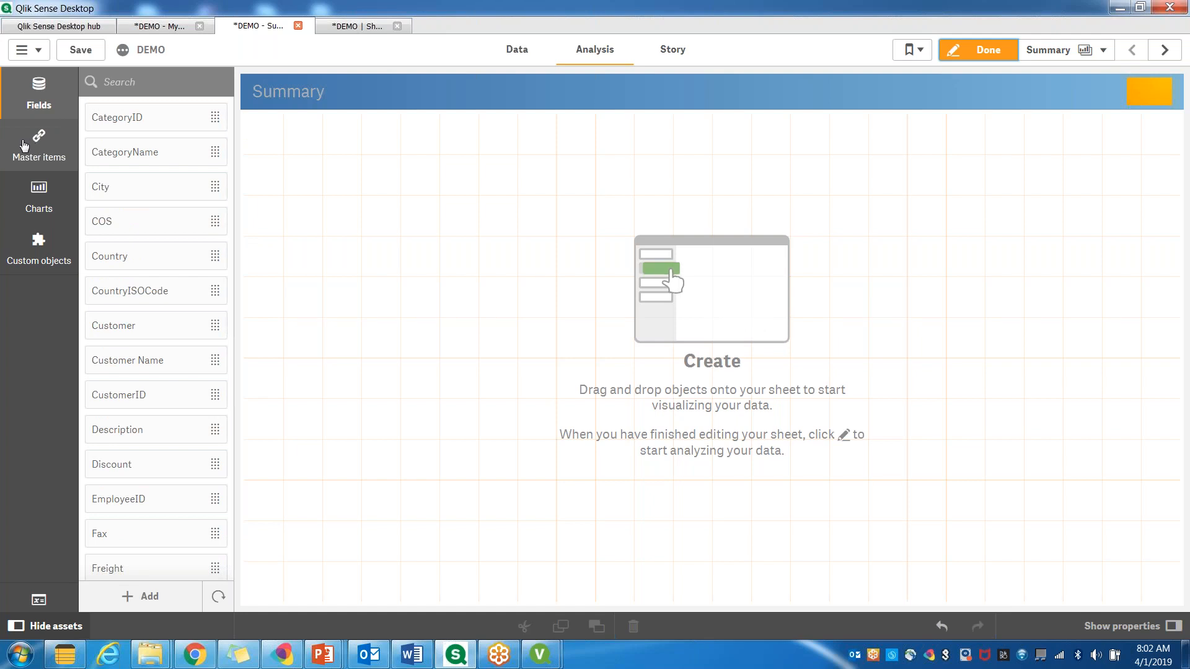
click(26, 207)
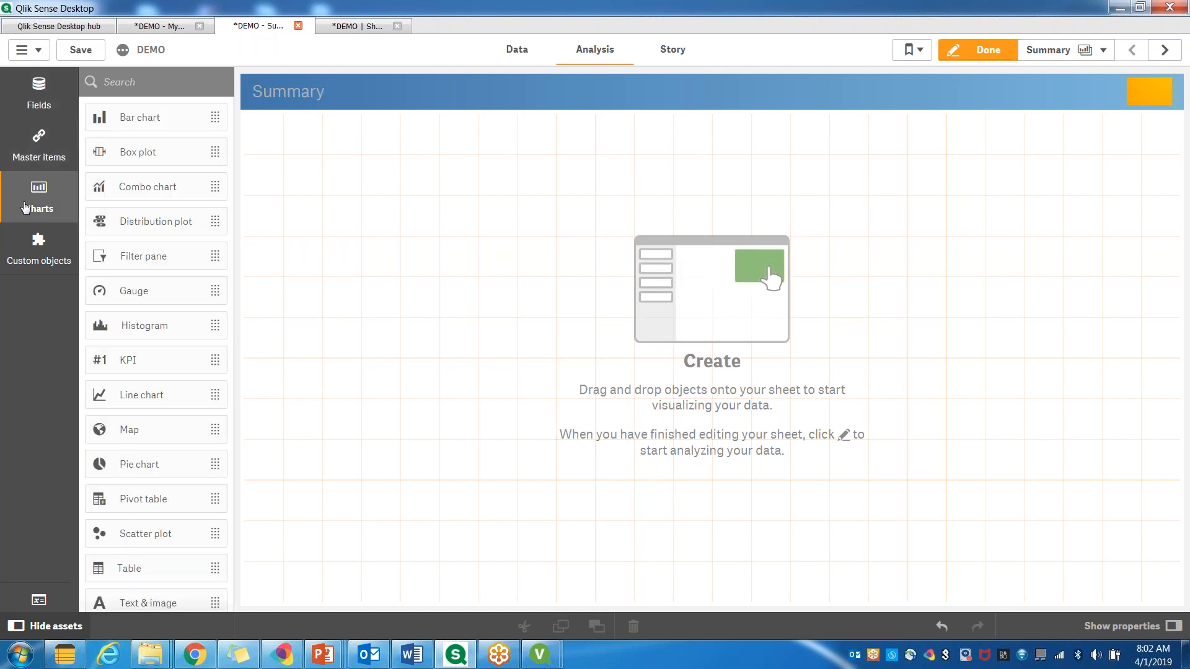
scroll(154, 261, down, 3)
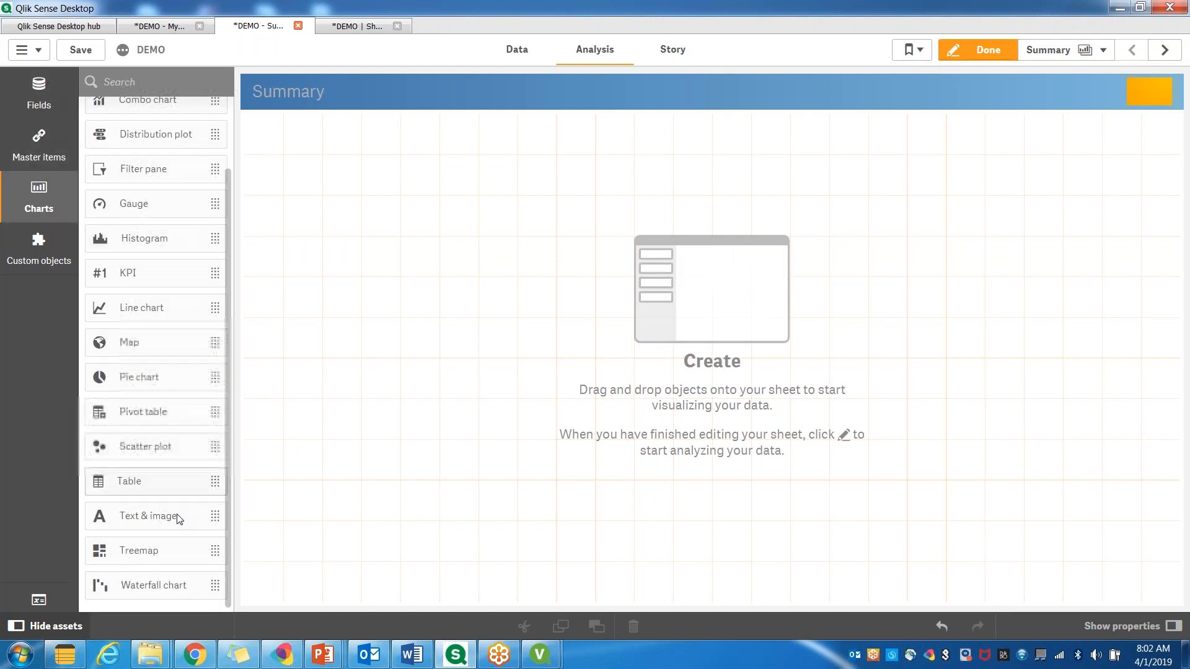
scroll(162, 490, up, 3)
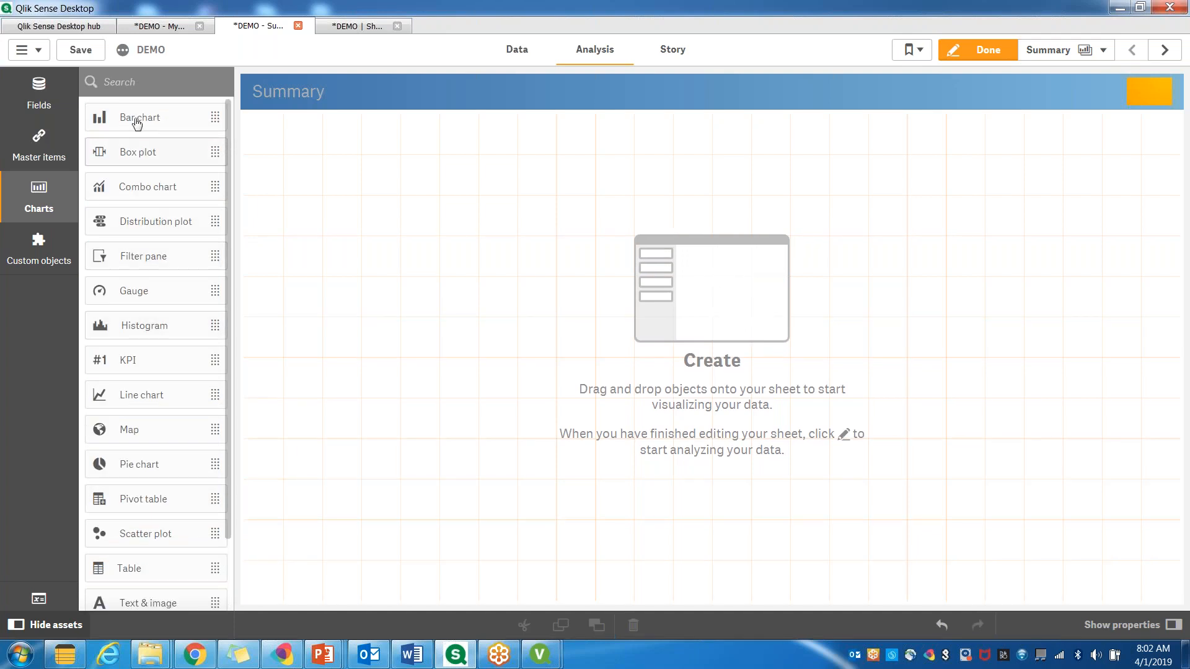
scroll(153, 435, down, 3)
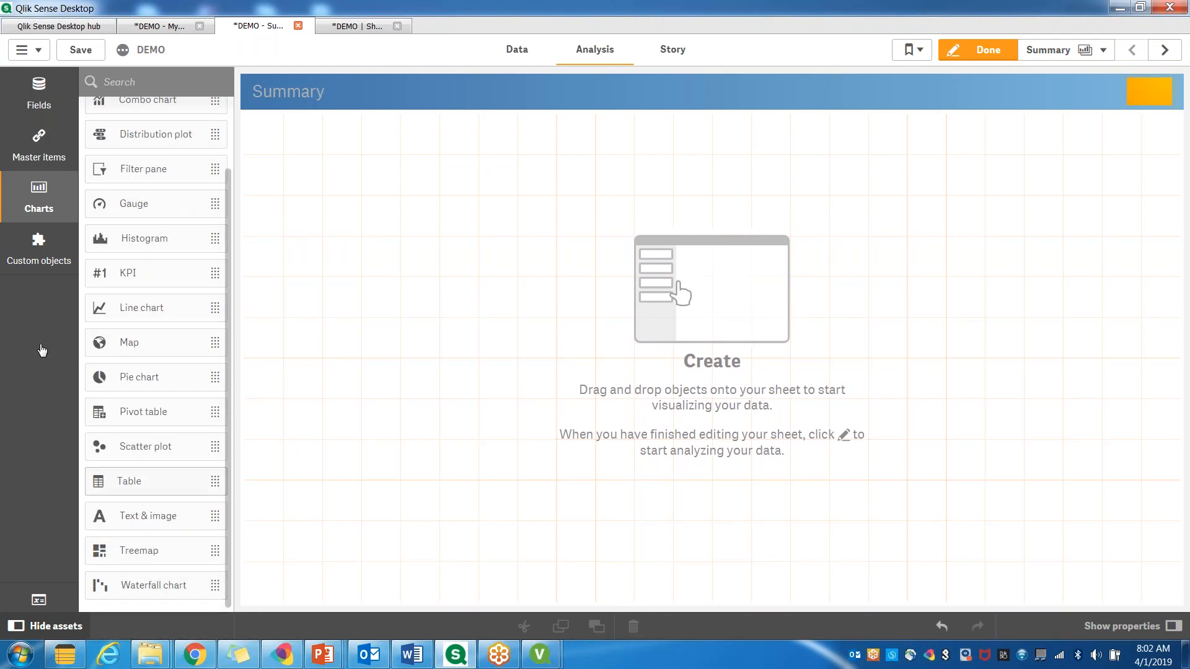
click(14, 258)
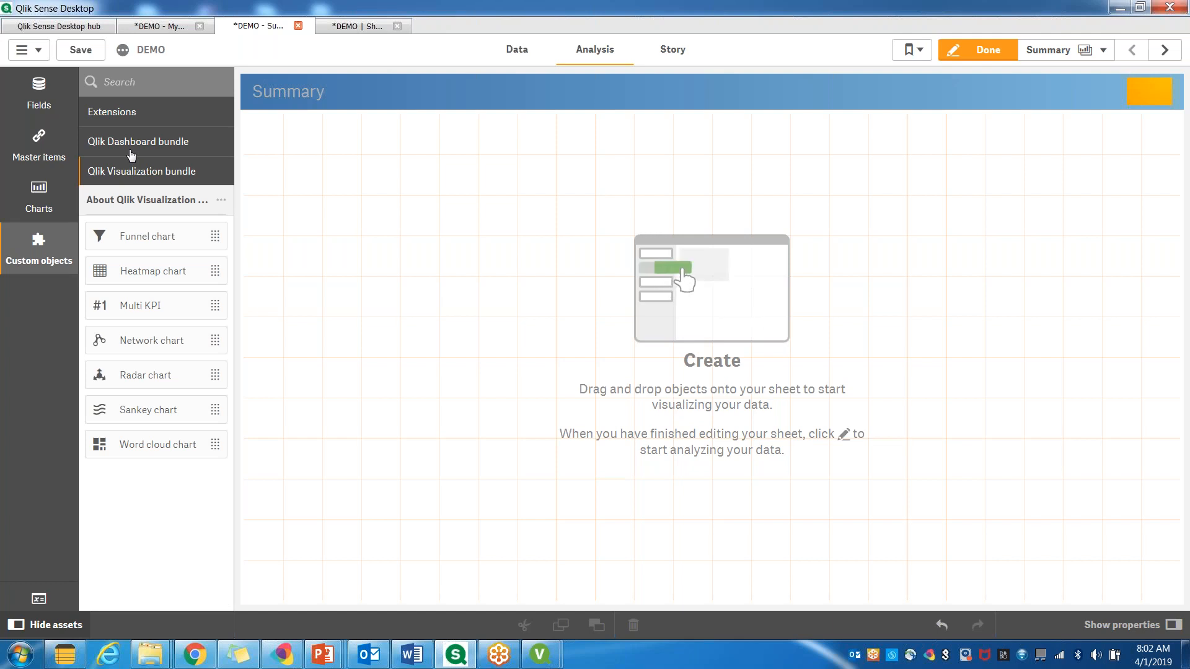
Step: Switch to Chrome to view the Qlik download page, and return to Qlik Sense Desktop
click(194, 656)
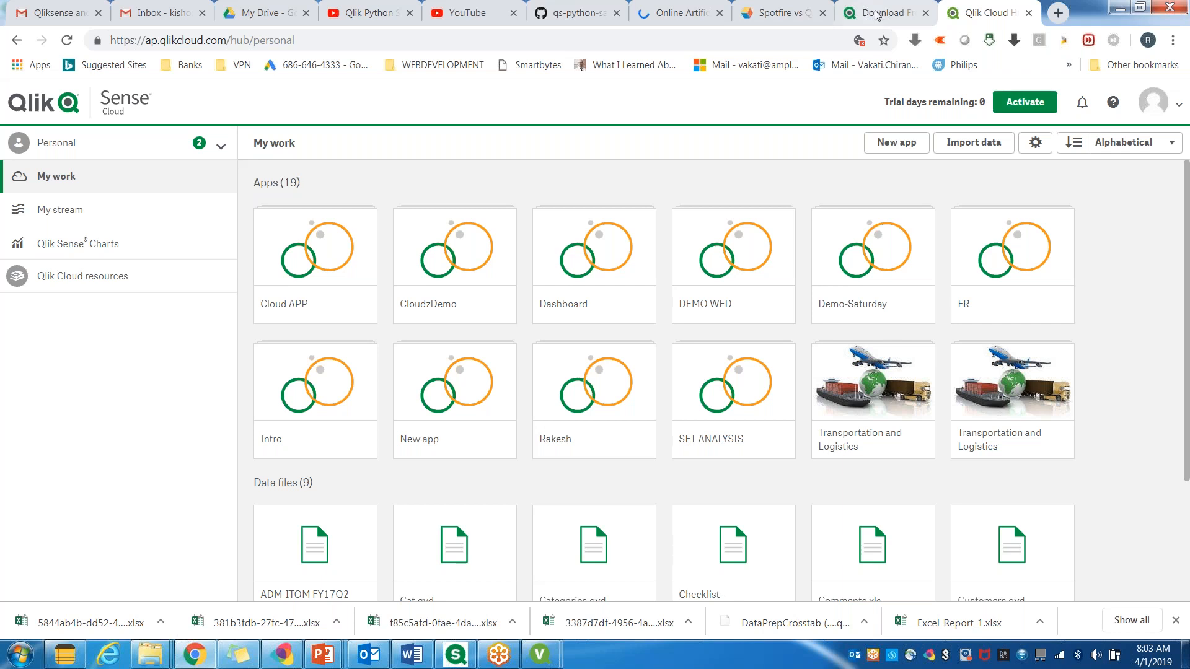
click(876, 15)
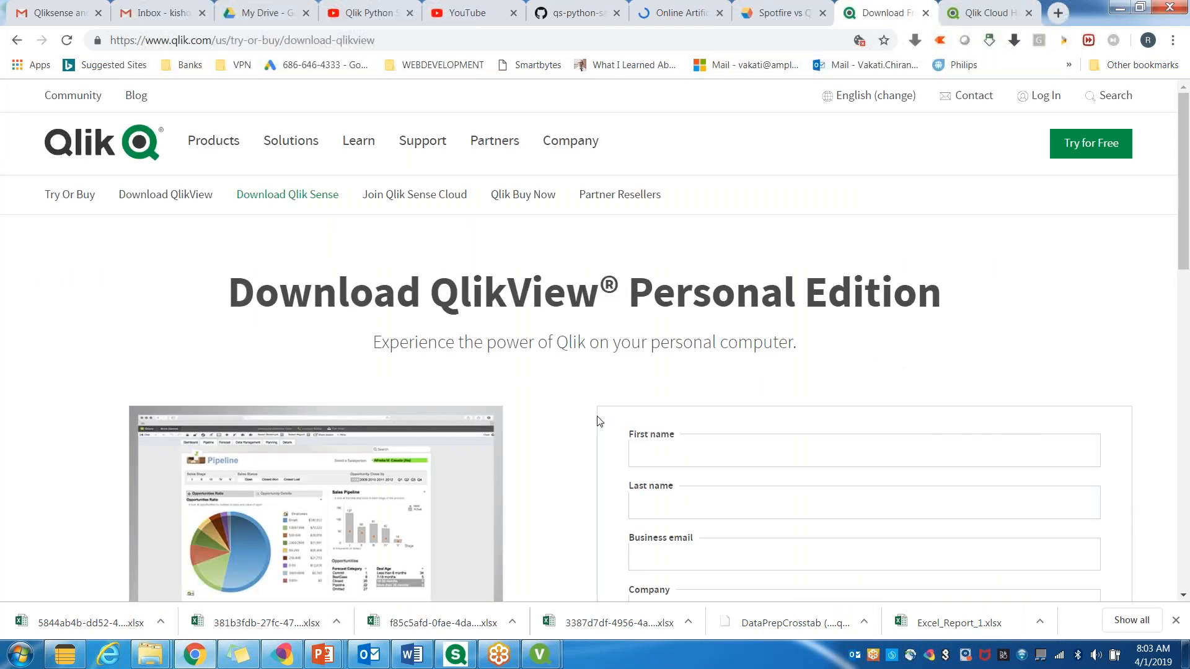
key(alt+Tab)
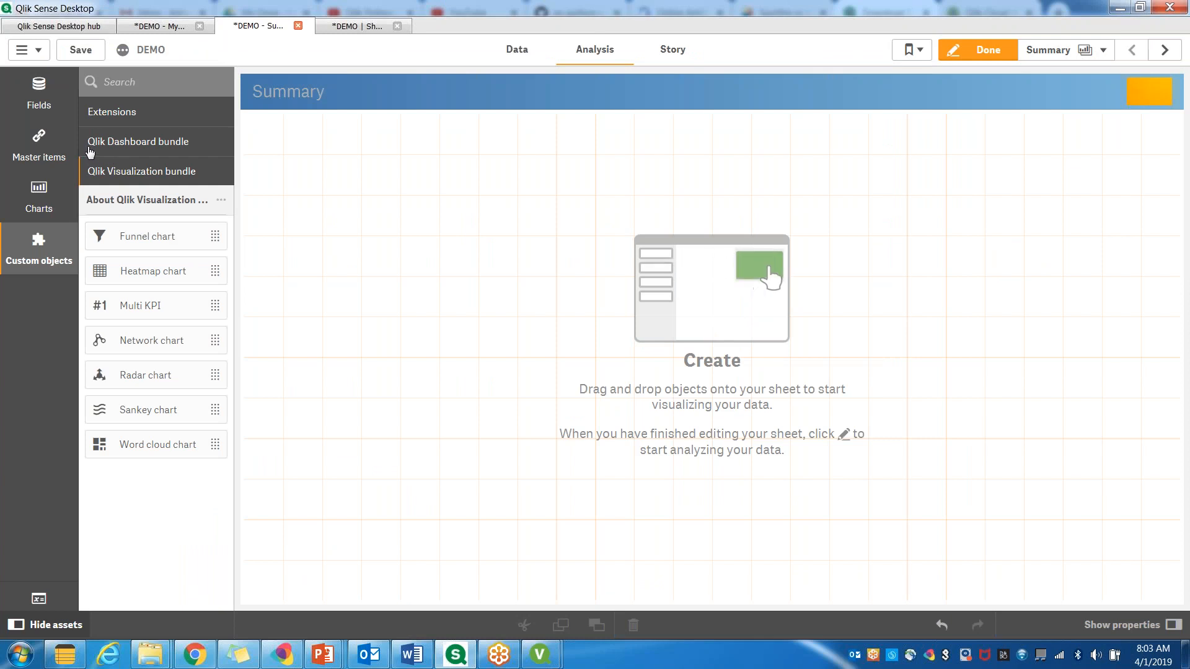
Step: Examine the objects in the Qlik Dashboard bundle and Qlik Visualization bundle, comparing them with the built-in charts
click(139, 149)
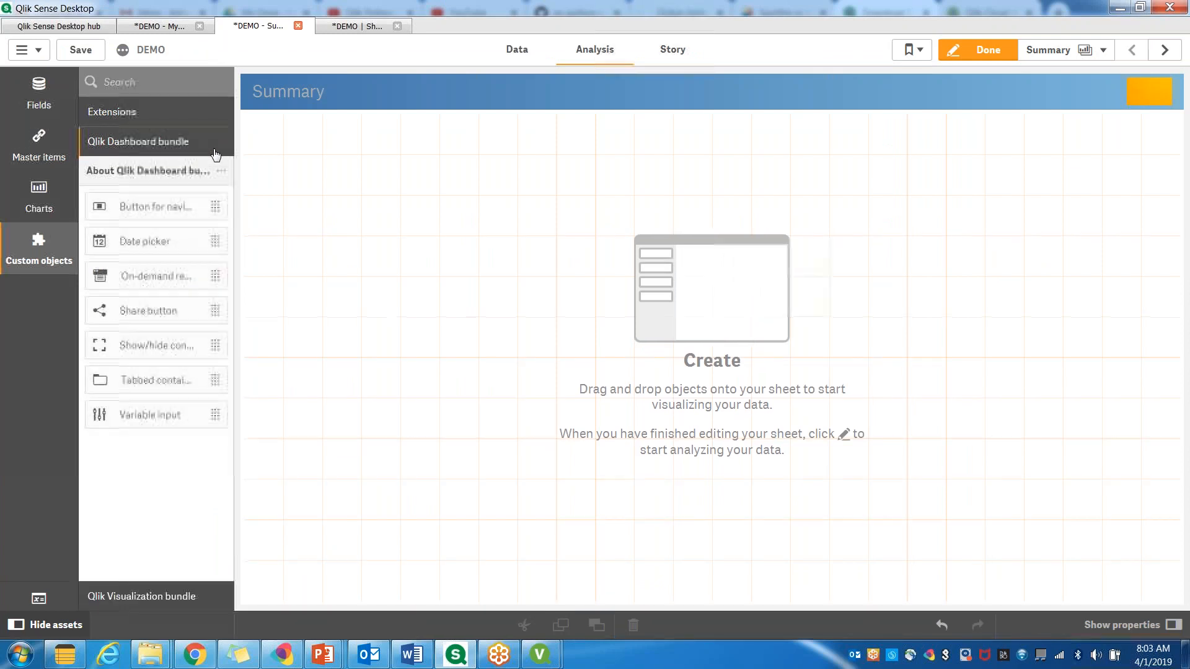
click(160, 598)
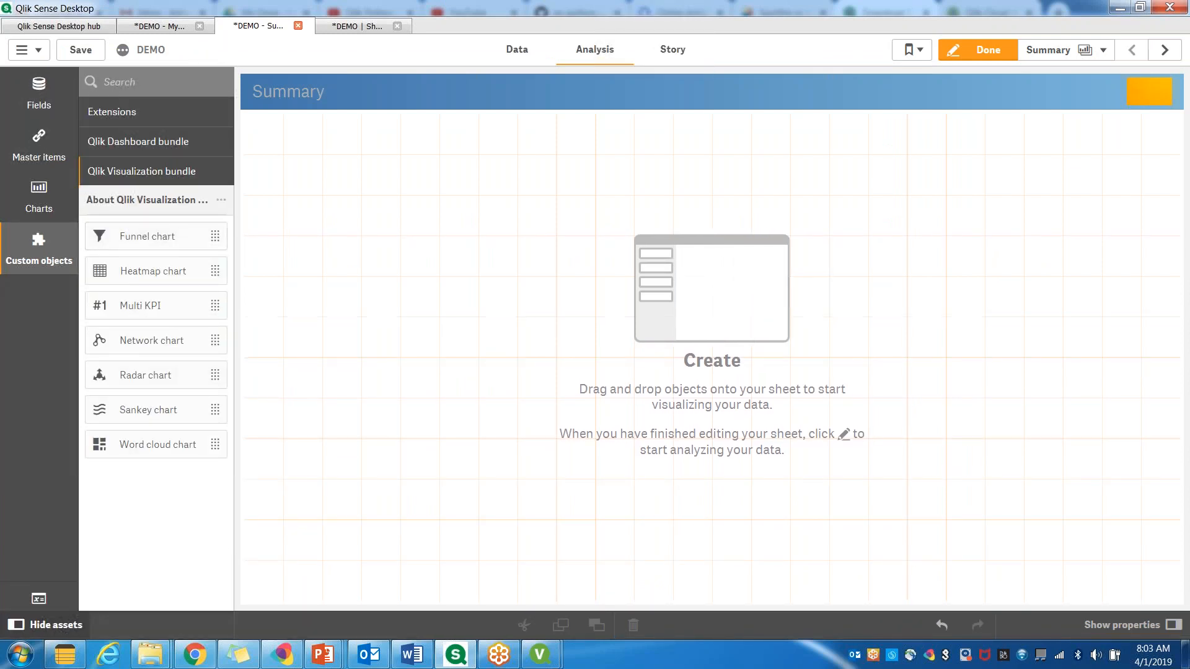
click(132, 147)
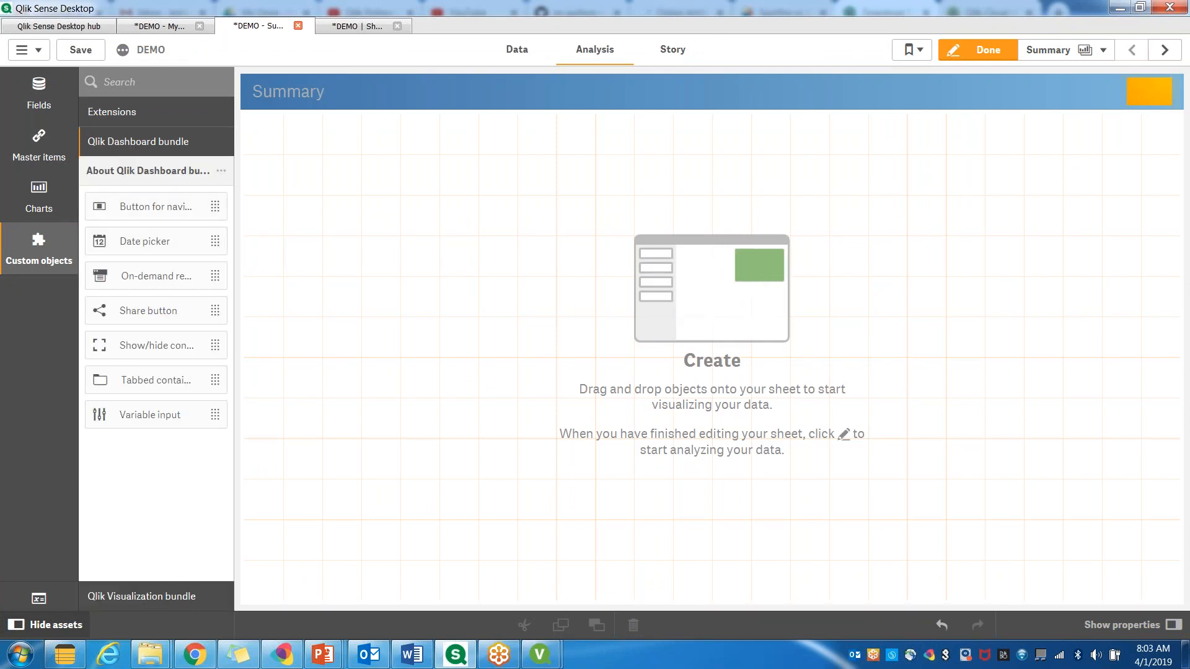
click(153, 598)
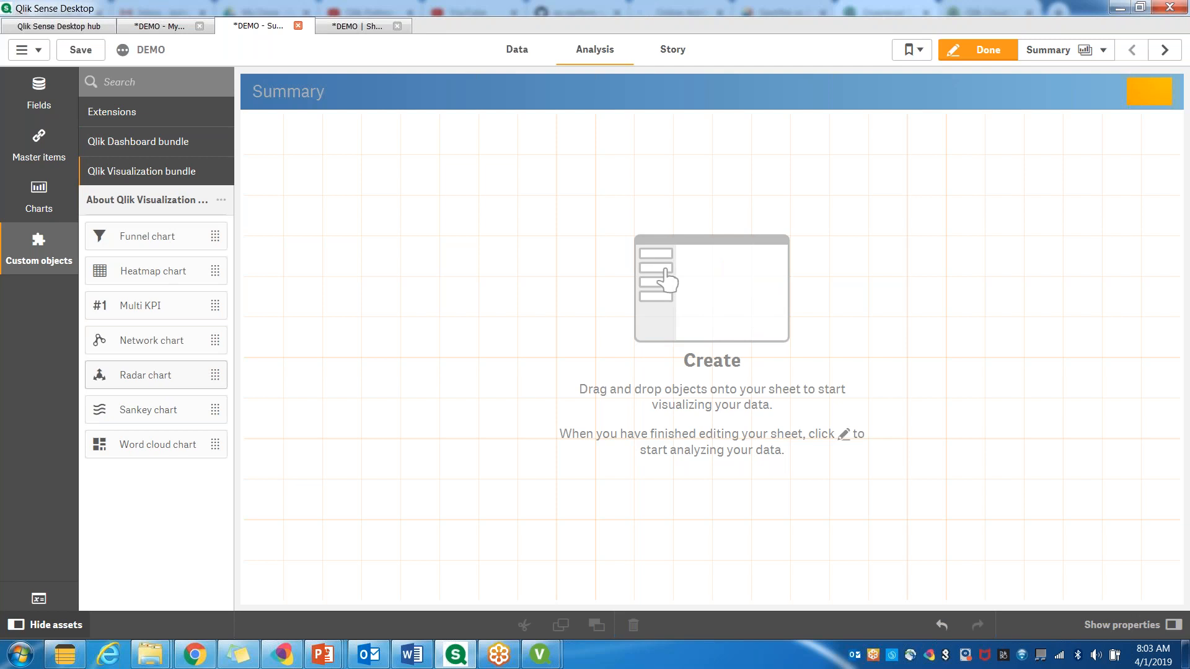
click(39, 198)
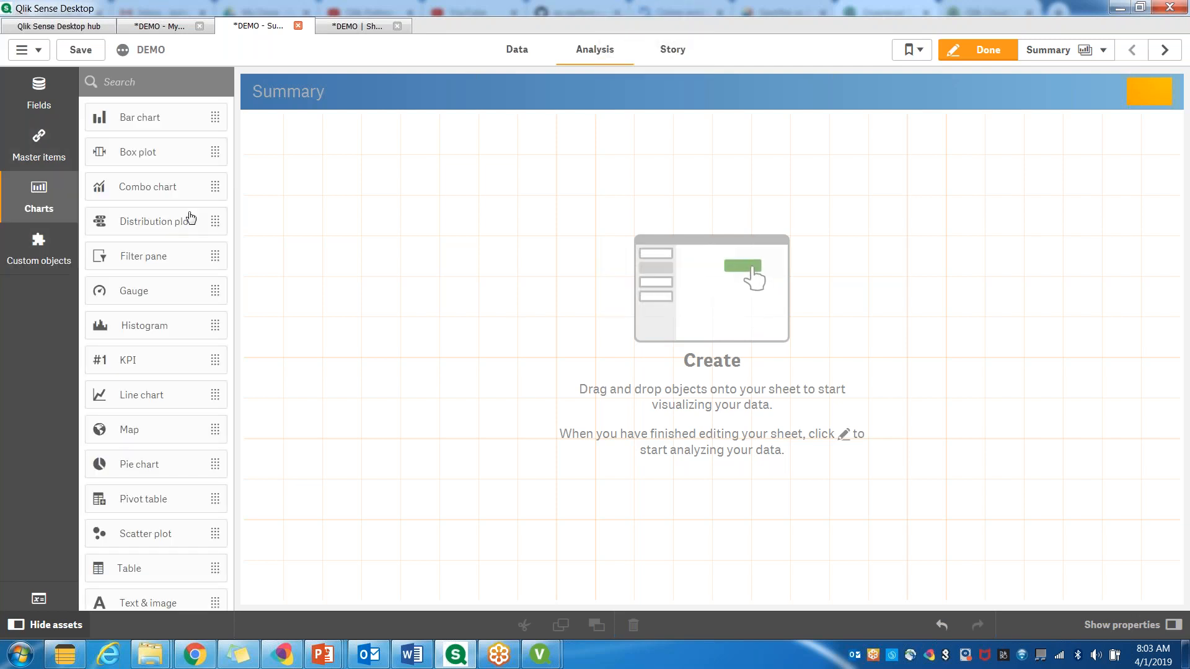
scroll(190, 218, down, 2)
click(38, 248)
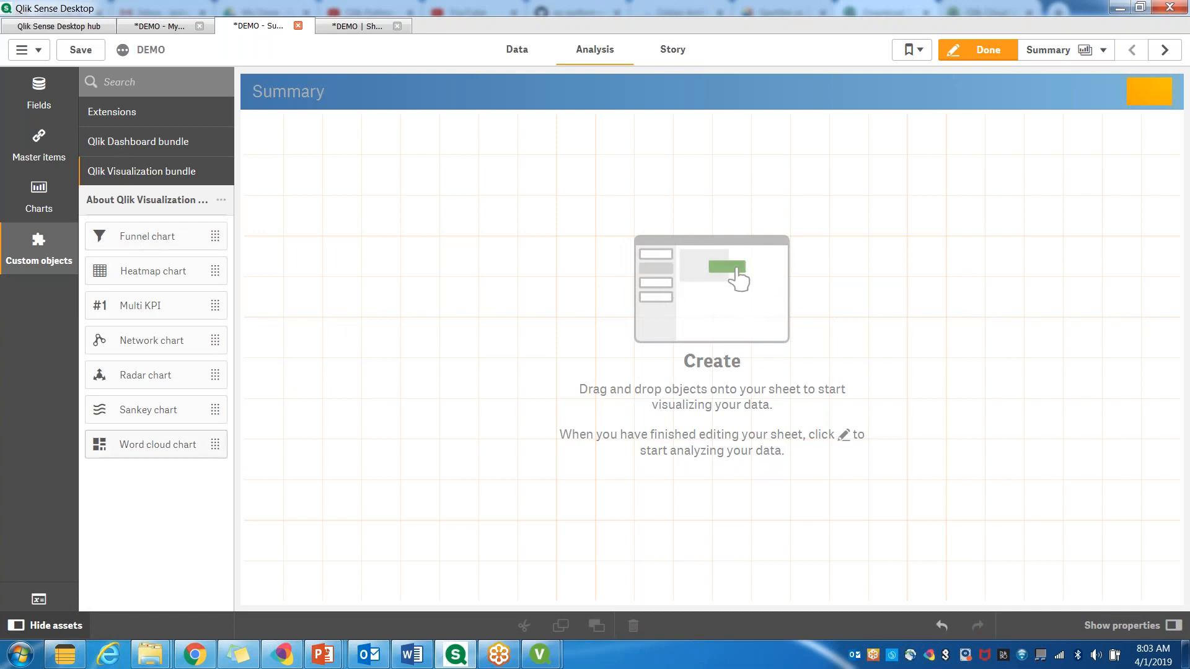
click(140, 142)
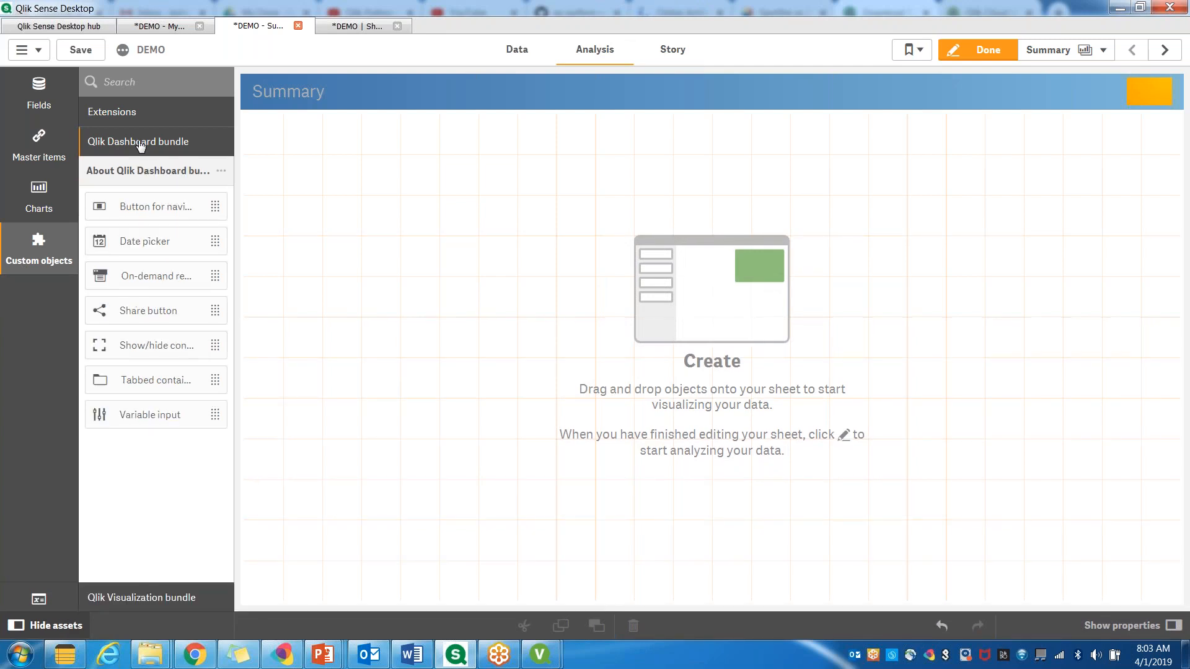
click(151, 598)
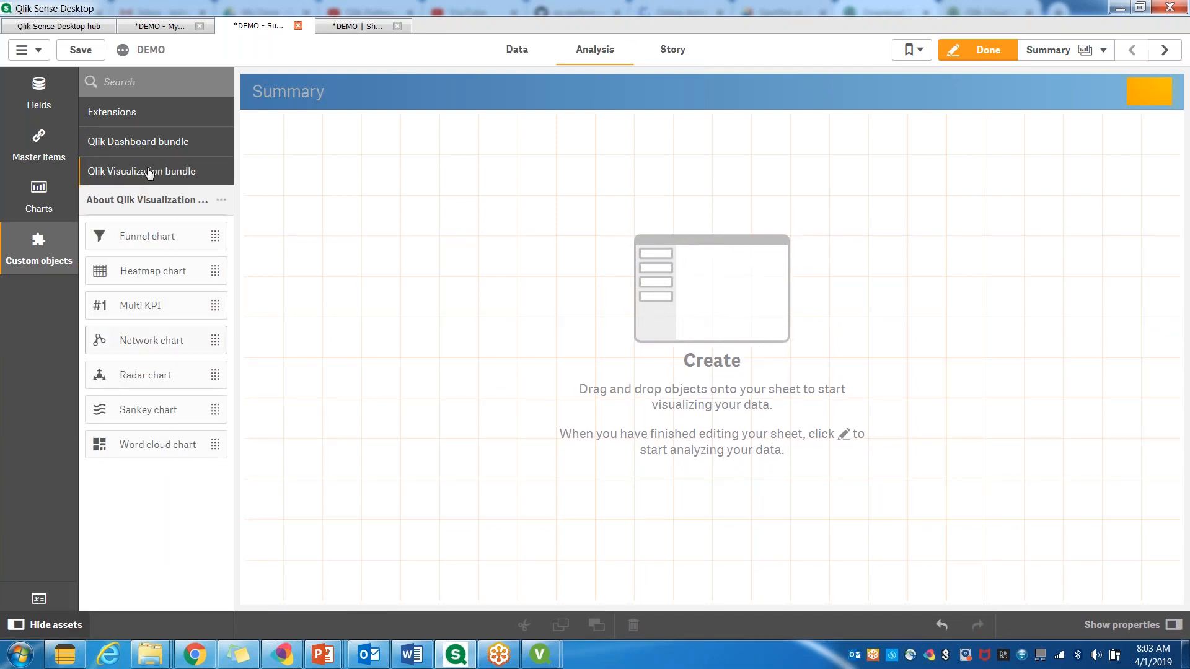
click(133, 146)
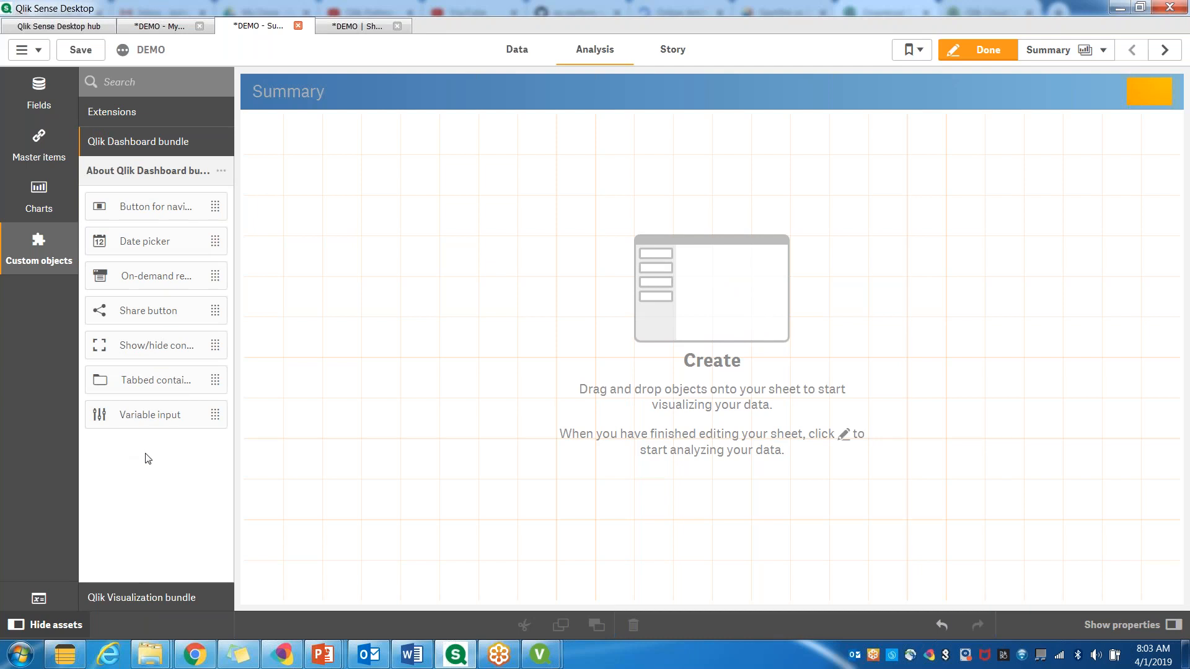
click(160, 598)
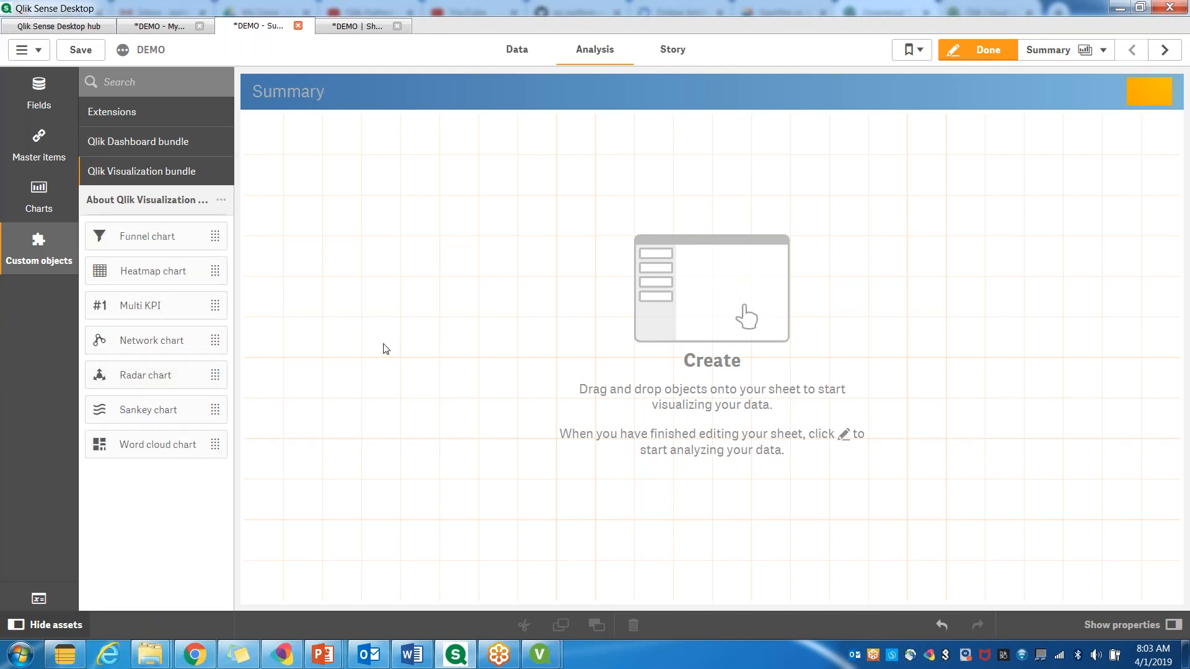
Step: Save the DEMO app with its Summary and Detailed sheets
click(82, 52)
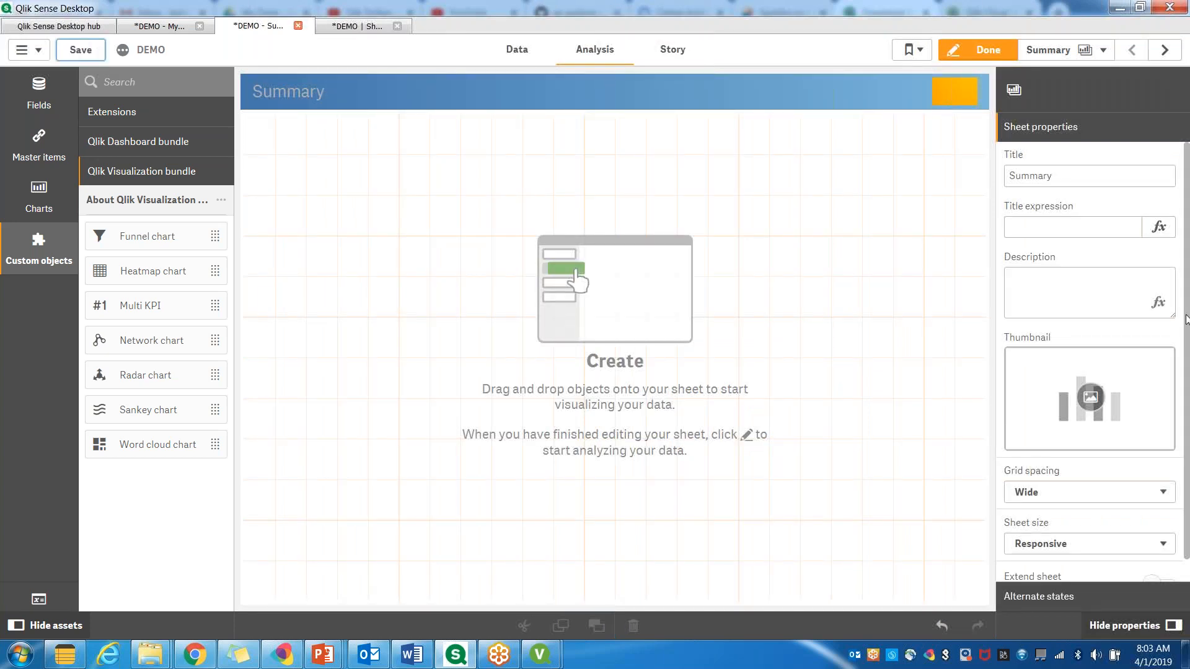